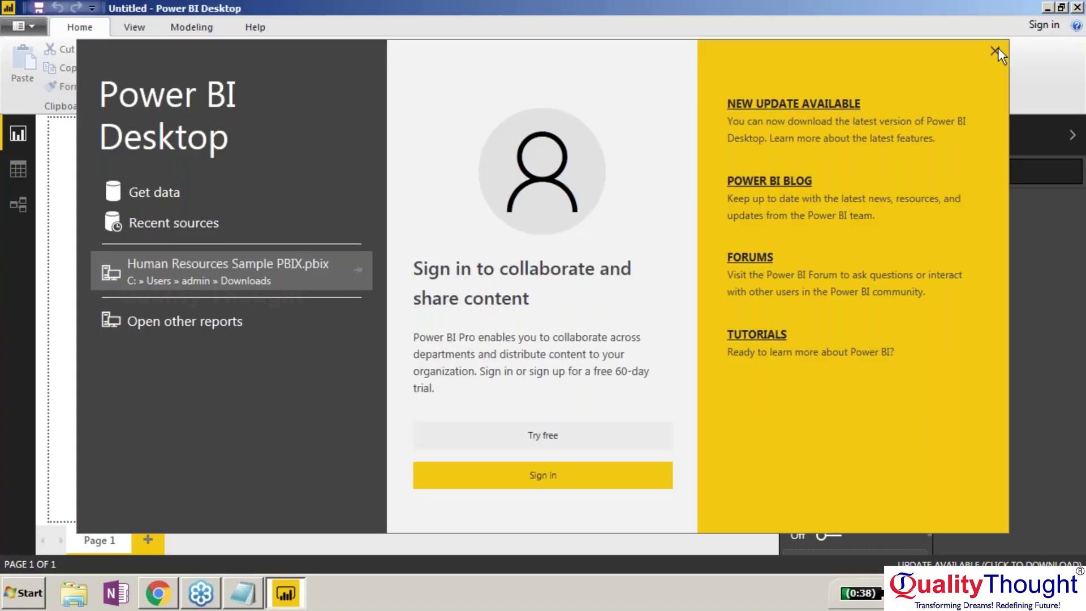
# Close the splash screen and connect to an Oracle database on server XE.
pyautogui.click(995, 52)
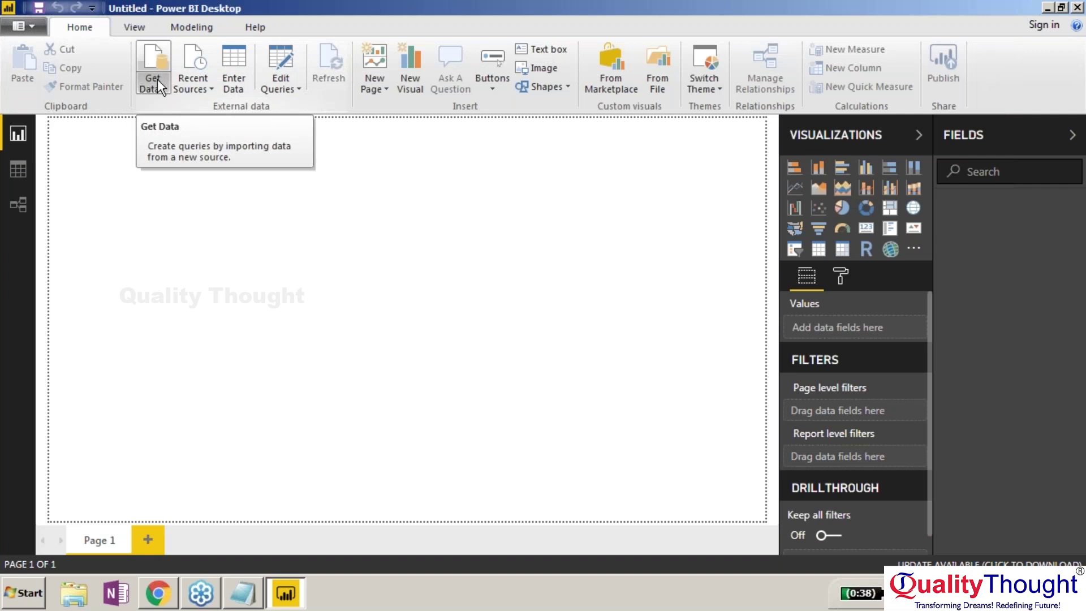
pyautogui.click(158, 79)
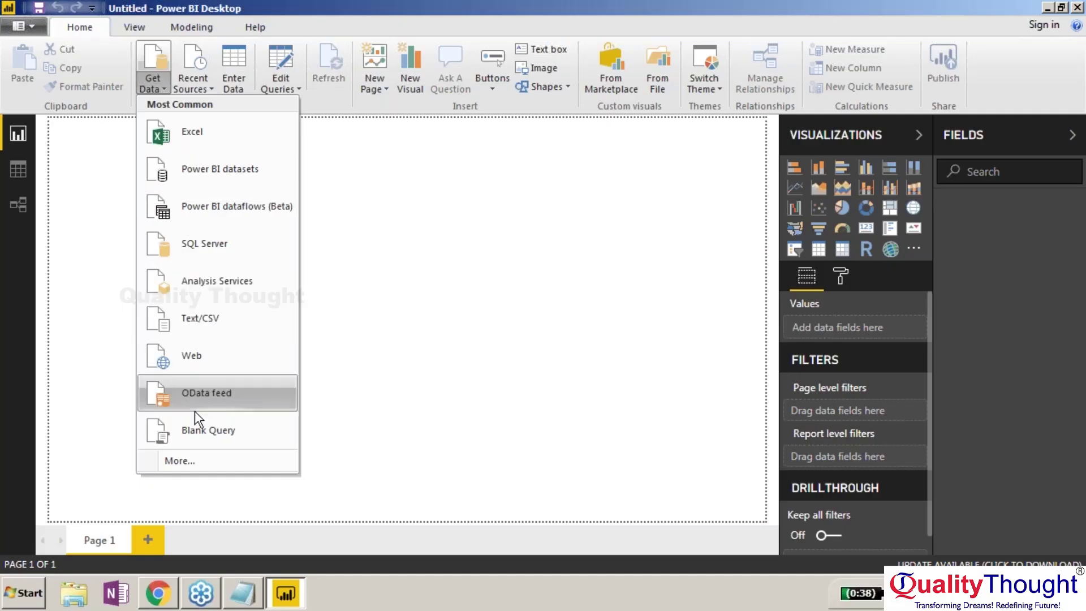
pyautogui.click(192, 460)
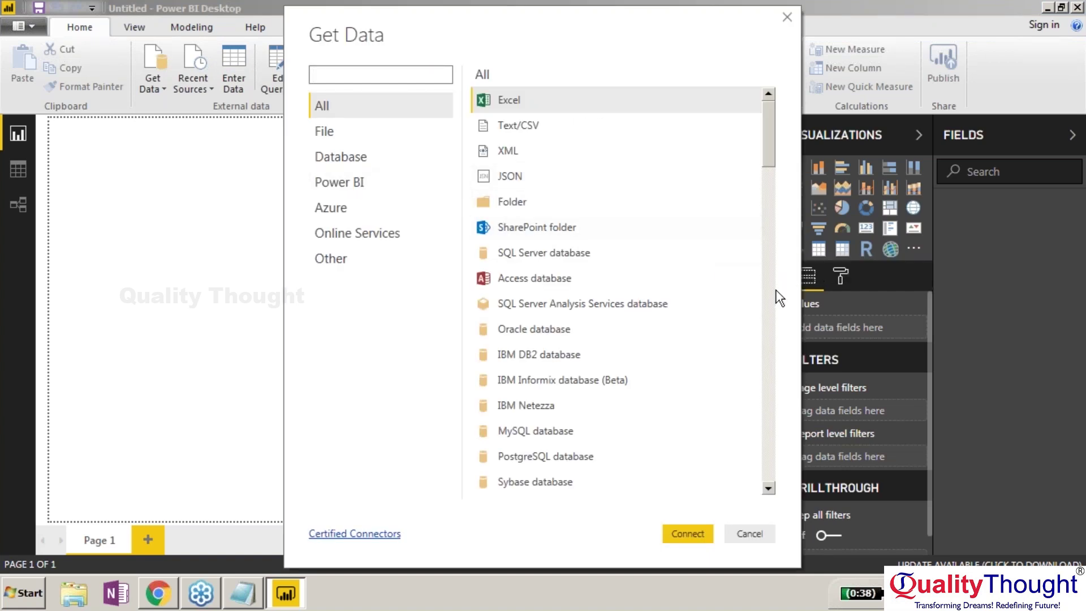
pyautogui.click(579, 330)
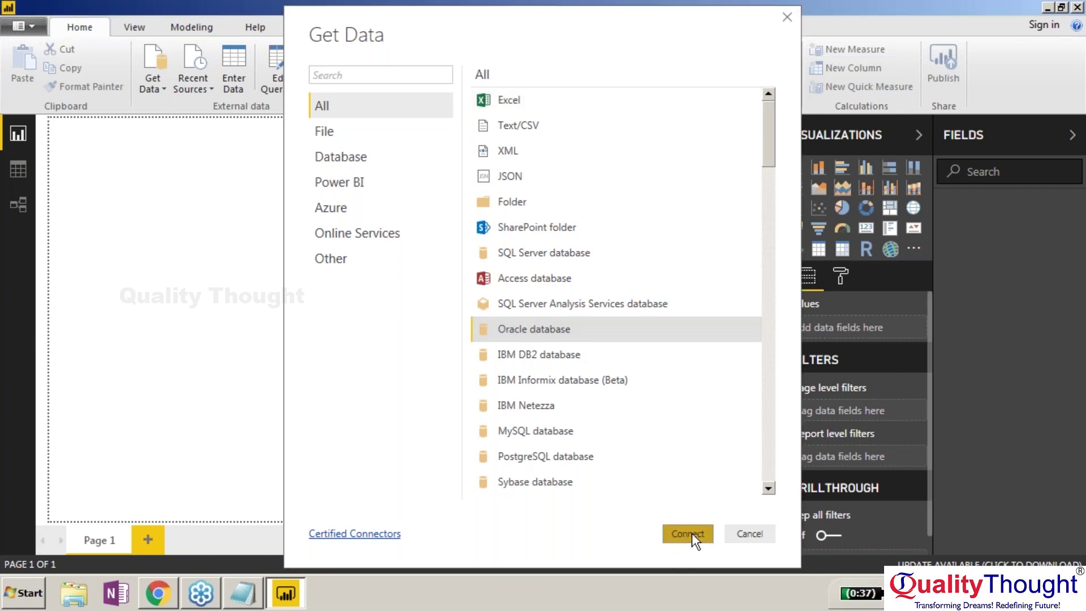
pyautogui.click(692, 532)
pyautogui.write('XE')
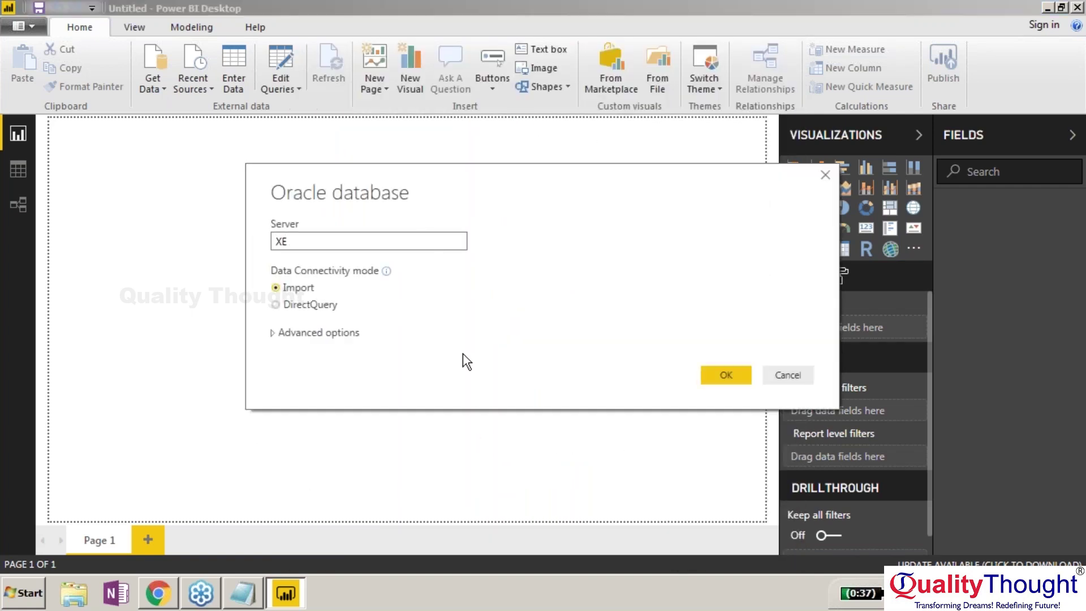
pyautogui.click(714, 376)
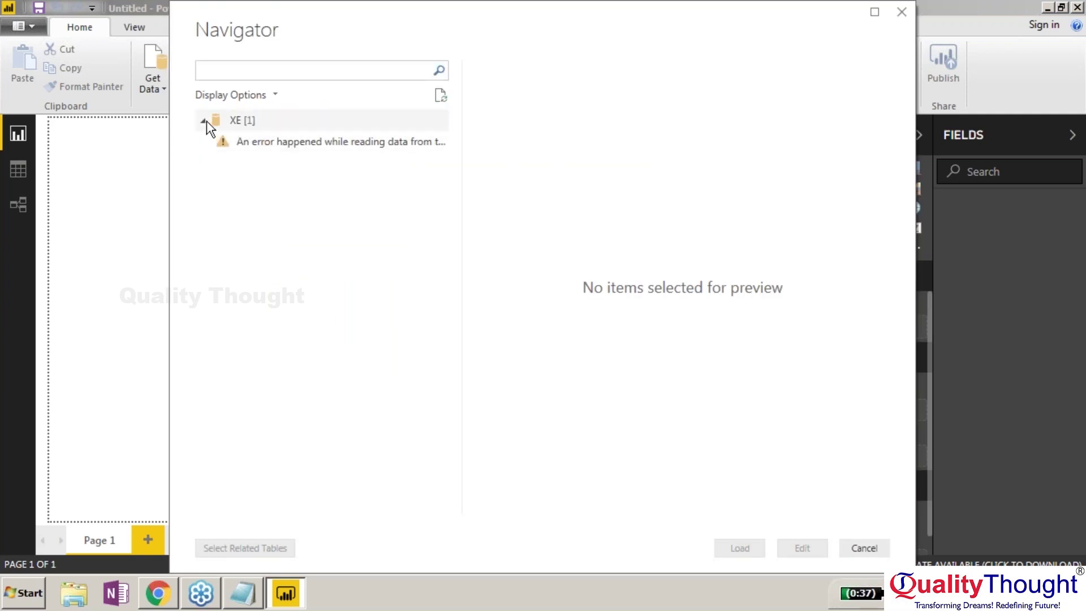
# Dismiss the failed XE Navigator and reopen the Oracle database connection dialog.
pyautogui.press('Escape')
pyautogui.click(152, 83)
pyautogui.click(180, 460)
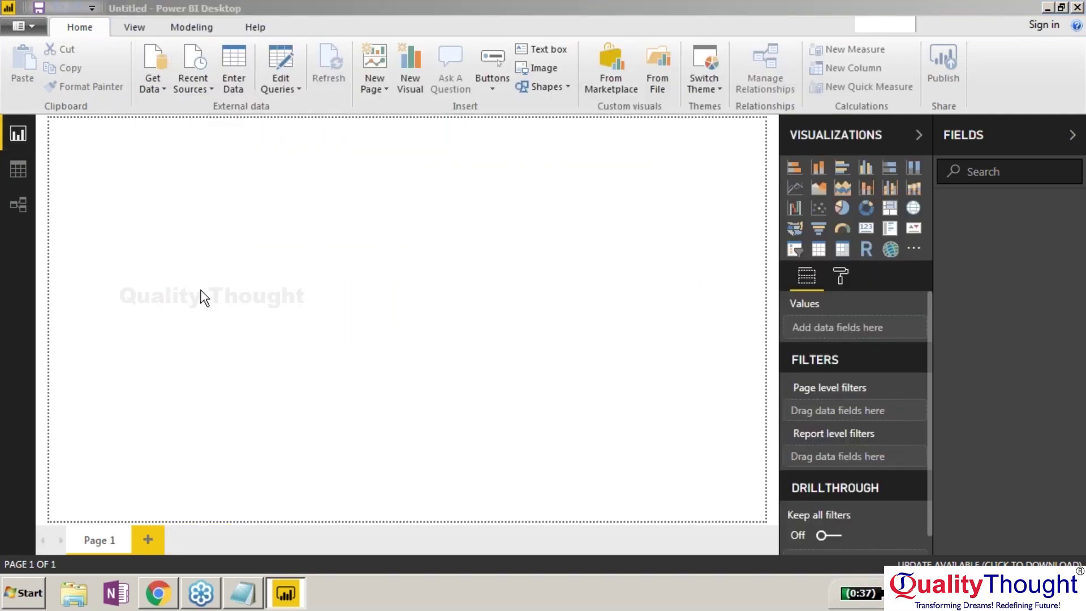
pyautogui.click(339, 153)
pyautogui.doubleClick(521, 175)
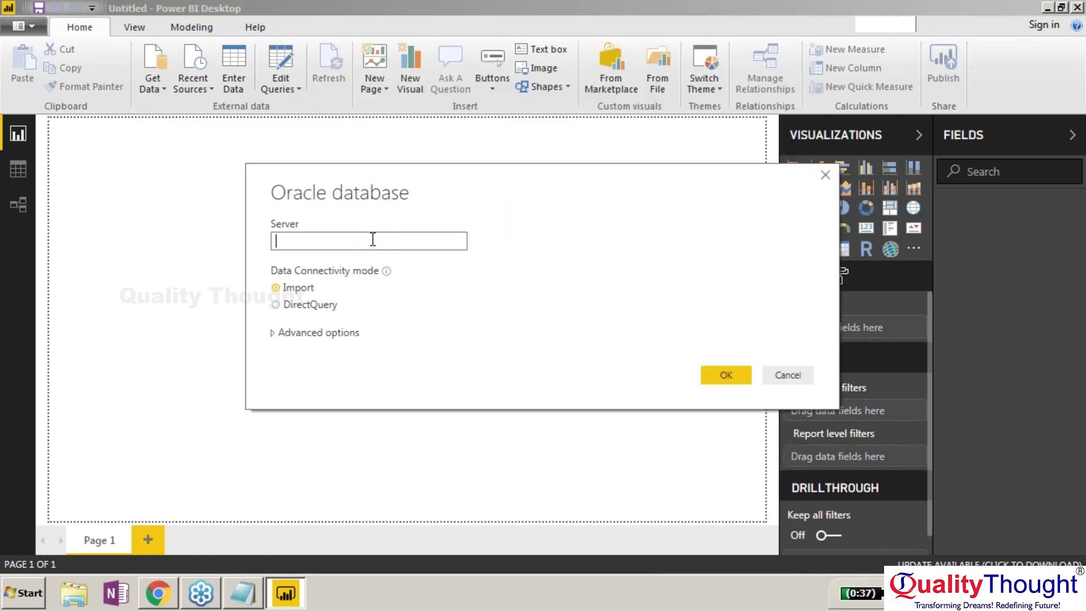
# Read the computer name LENOVO-PC in the system properties, then cancel the Oracle dialog.
pyautogui.click(23, 593)
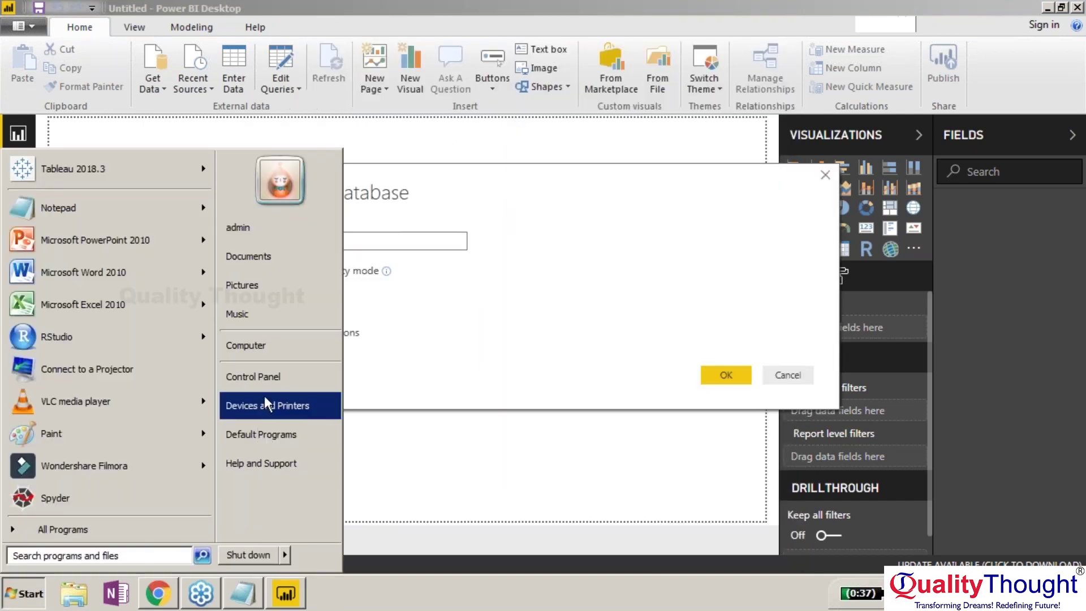
pyautogui.rightClick(258, 357)
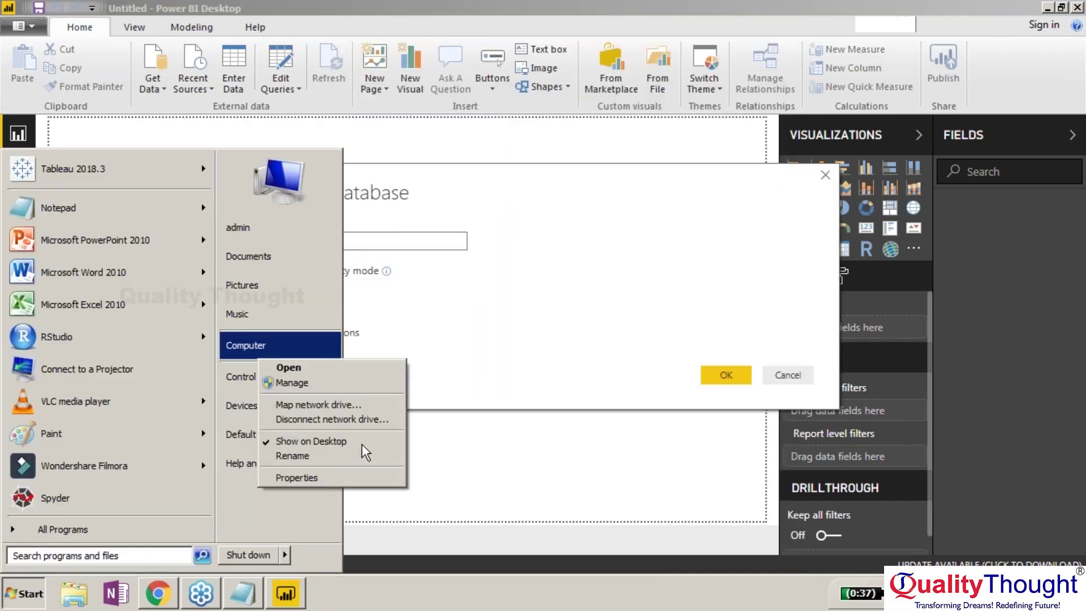
pyautogui.click(342, 474)
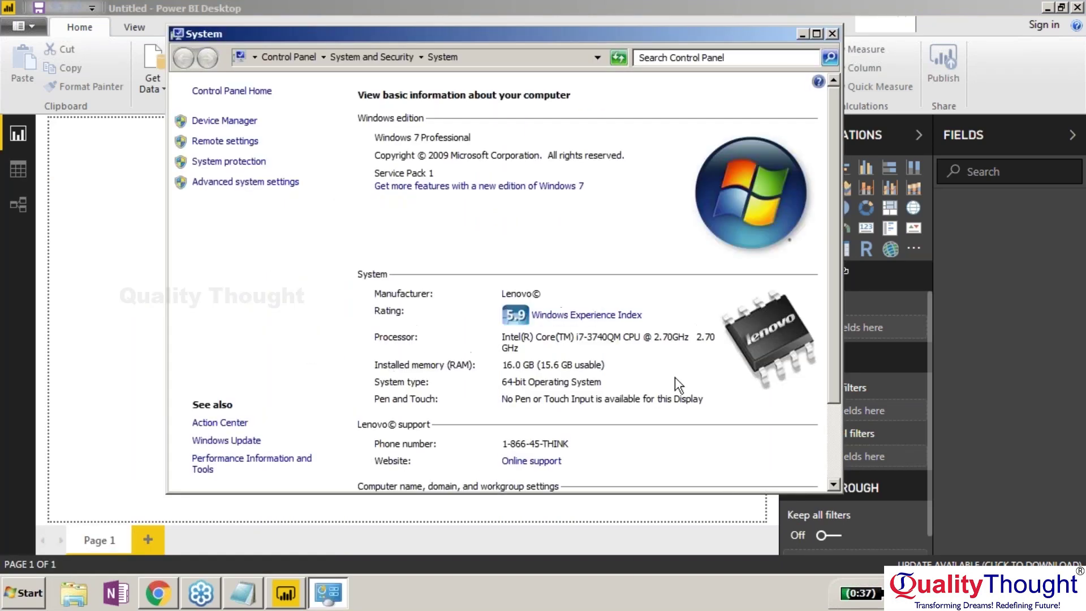
pyautogui.click(833, 423)
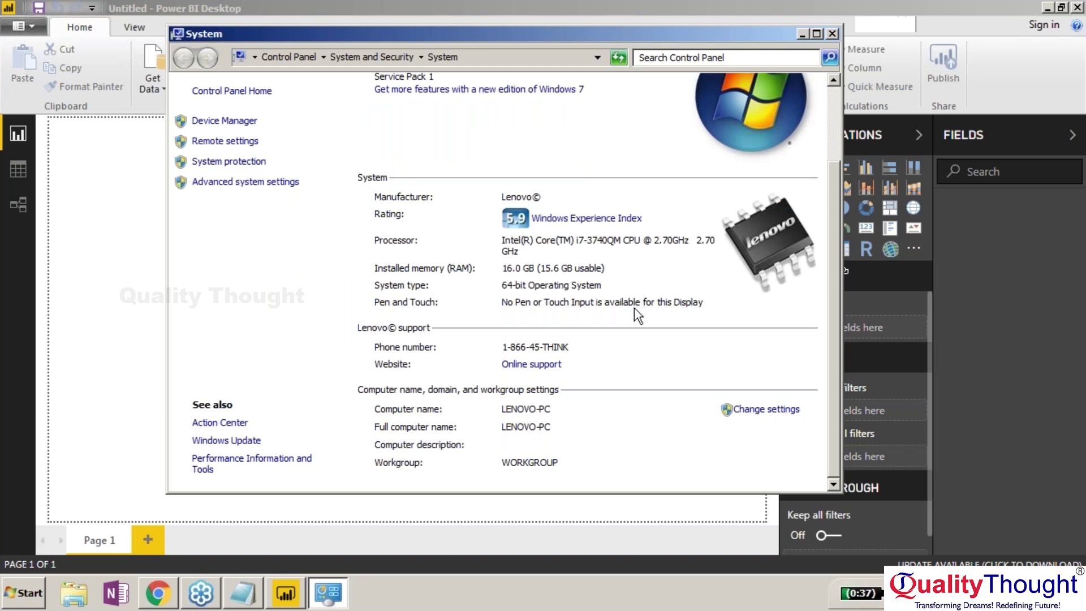
pyautogui.click(832, 34)
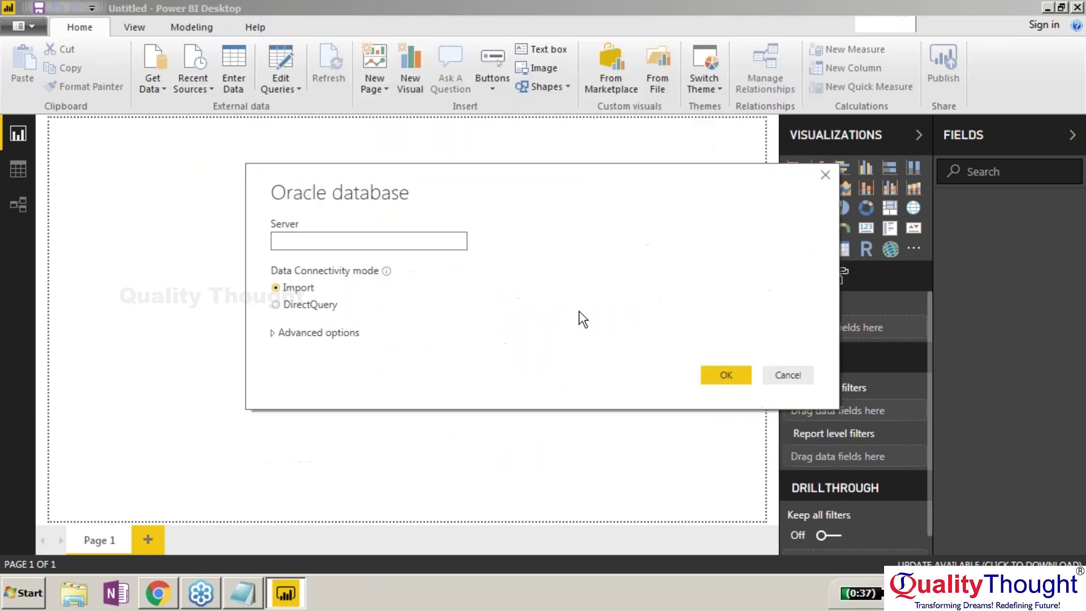
pyautogui.click(791, 373)
# Quit Power BI without saving and relaunch Power BI Desktop as administrator from Start search.
pyautogui.click(1078, 8)
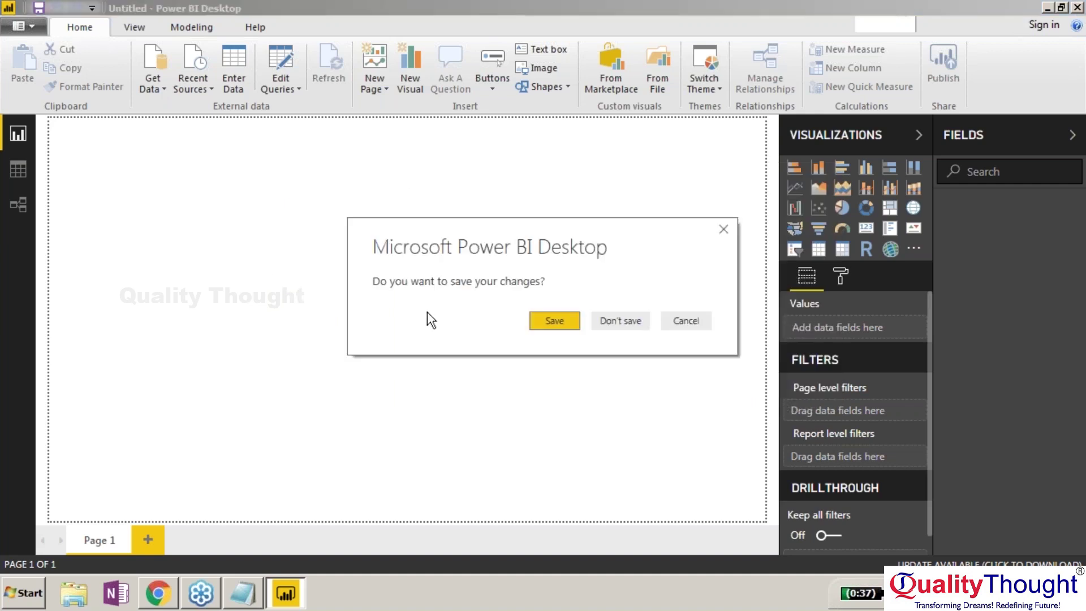
pyautogui.click(620, 321)
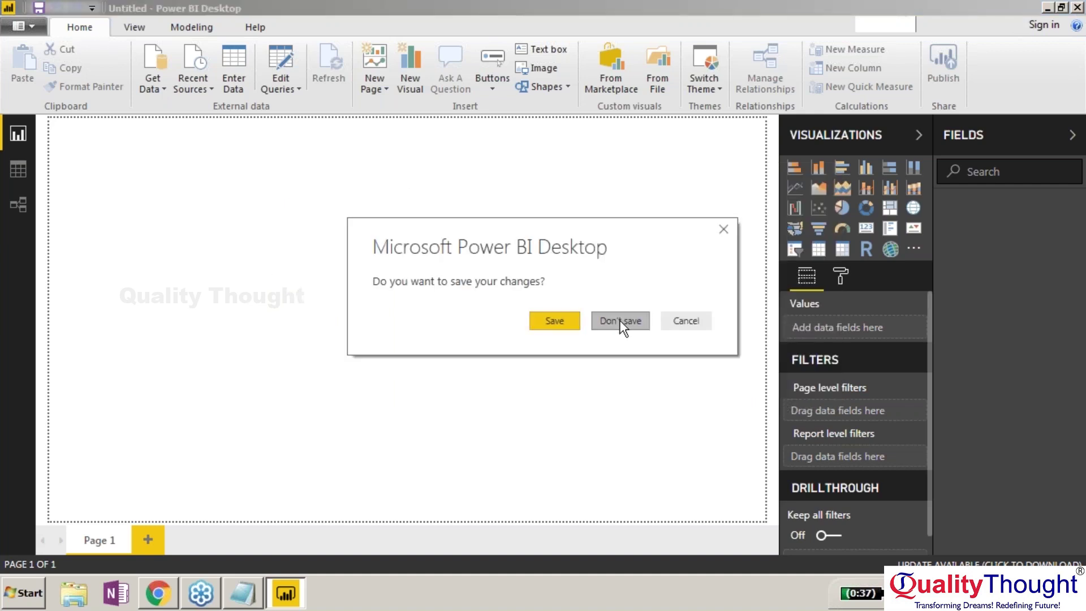
pyautogui.press('super')
pyautogui.write('powerb')
pyautogui.press('BackSpace')
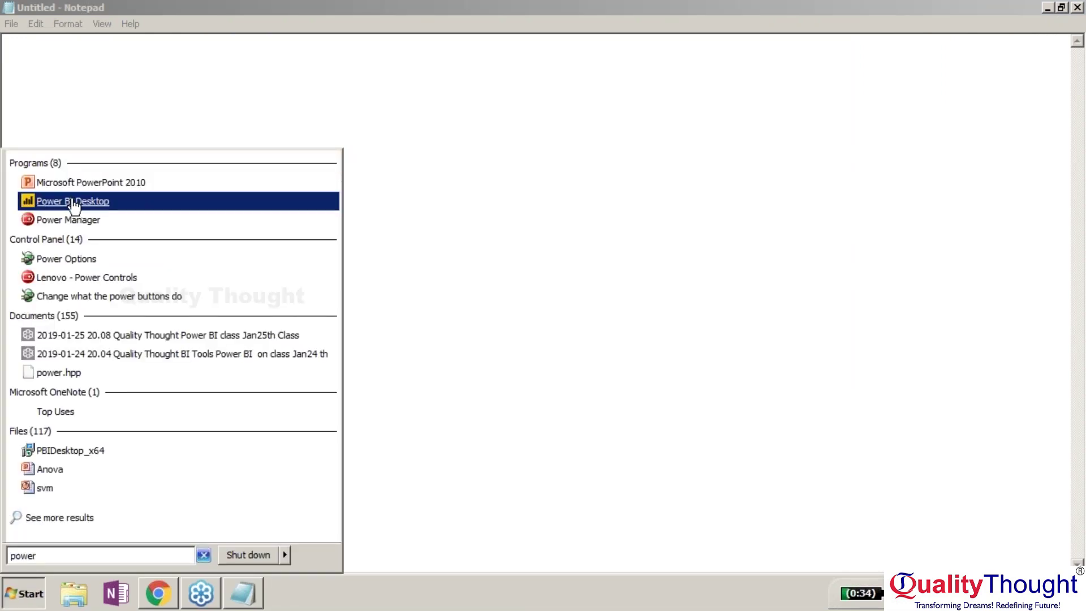
pyautogui.rightClick(73, 201)
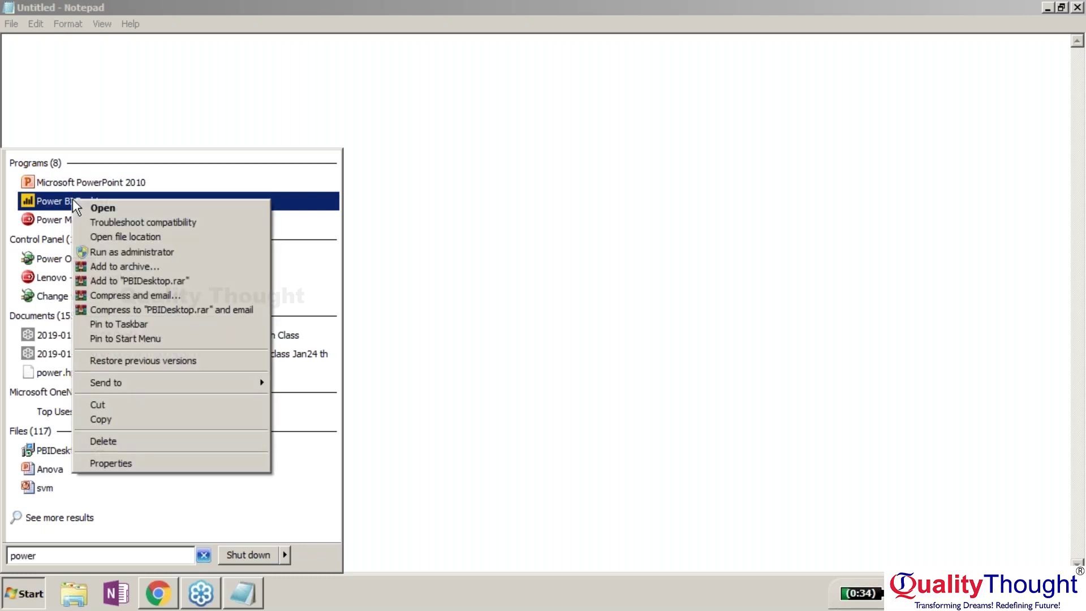
pyautogui.click(137, 252)
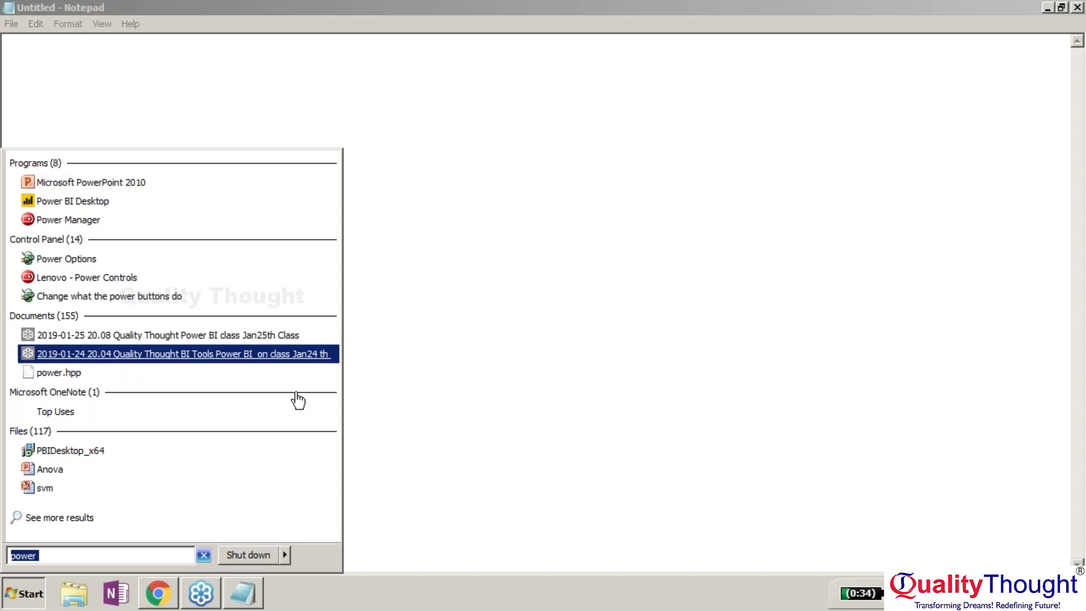
pyautogui.click(746, 274)
pyautogui.moveTo(251, 591)
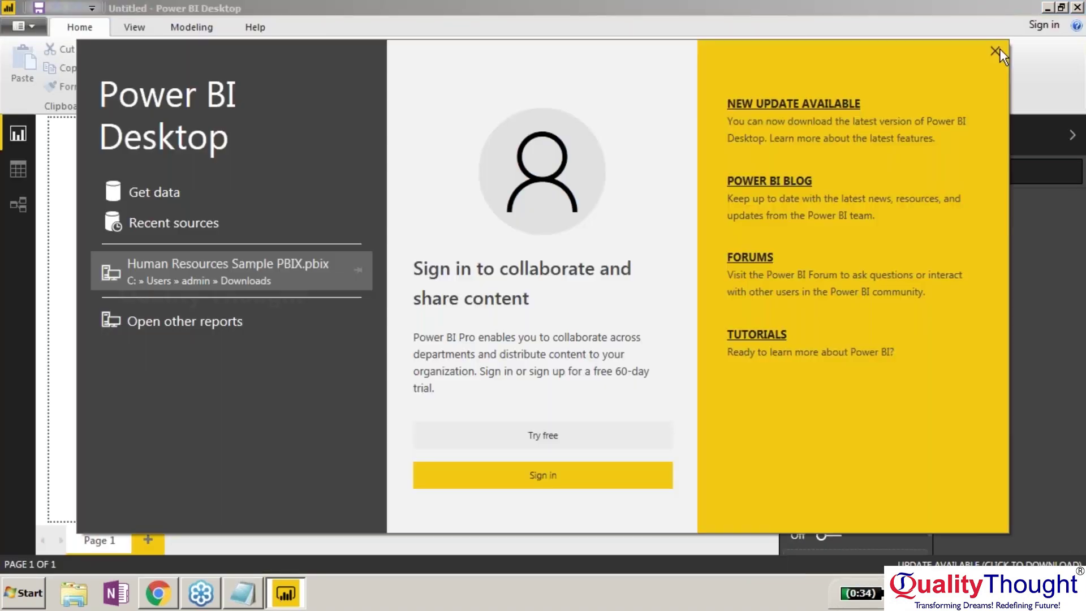
# Close the splash and open the Oracle database connector from the Database category.
pyautogui.click(999, 49)
pyautogui.click(153, 74)
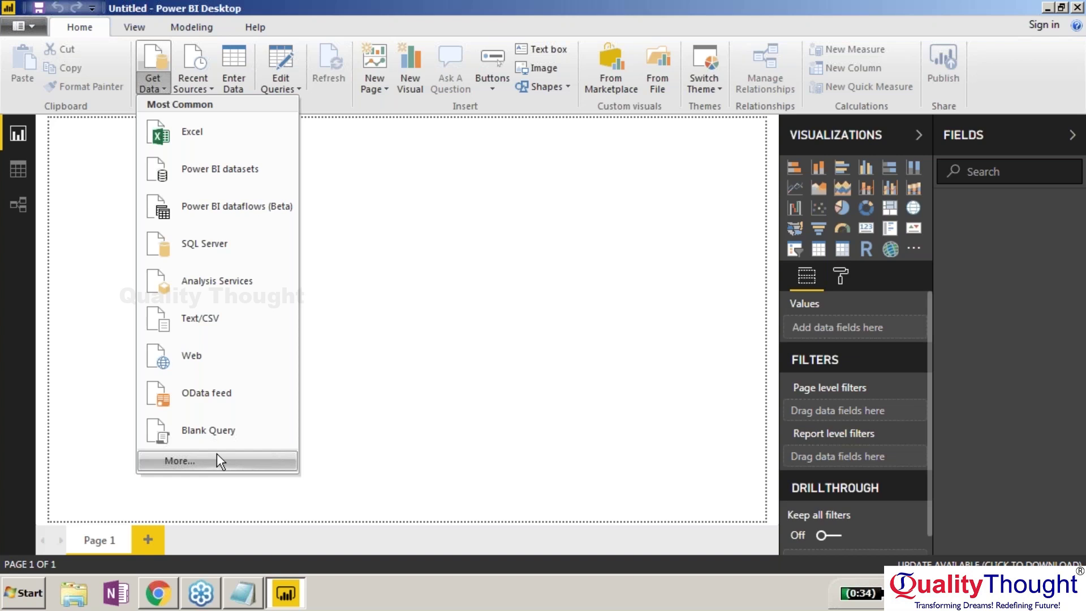
pyautogui.click(216, 453)
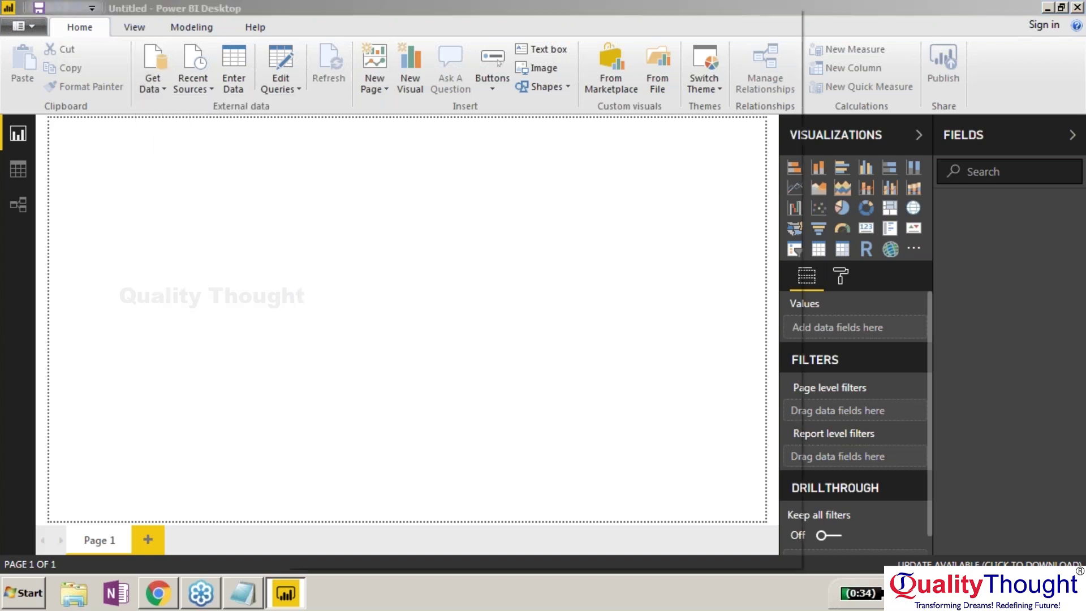
pyautogui.click(340, 156)
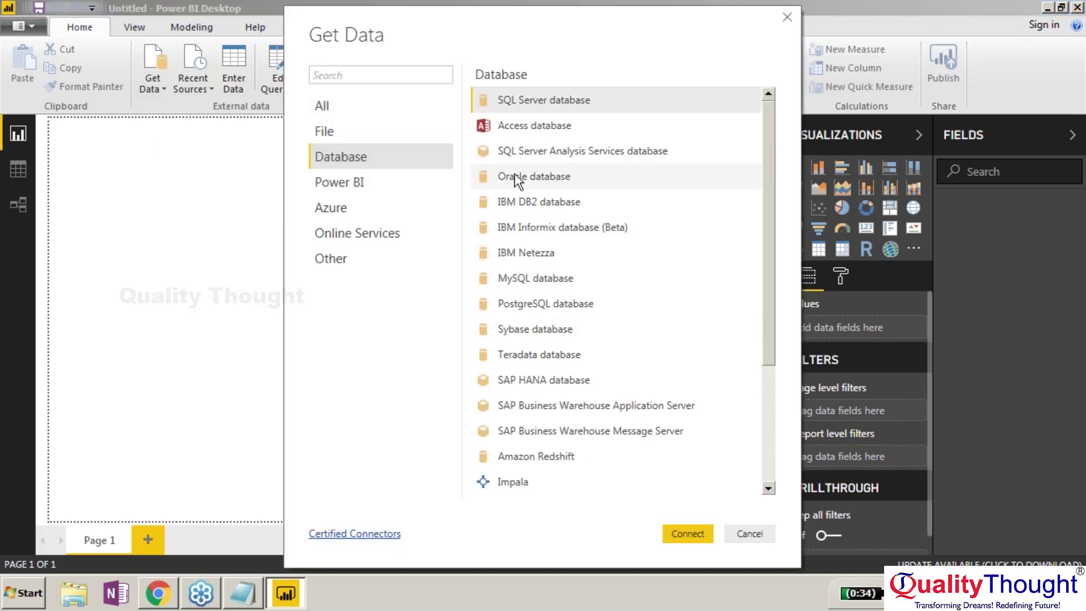
pyautogui.doubleClick(517, 178)
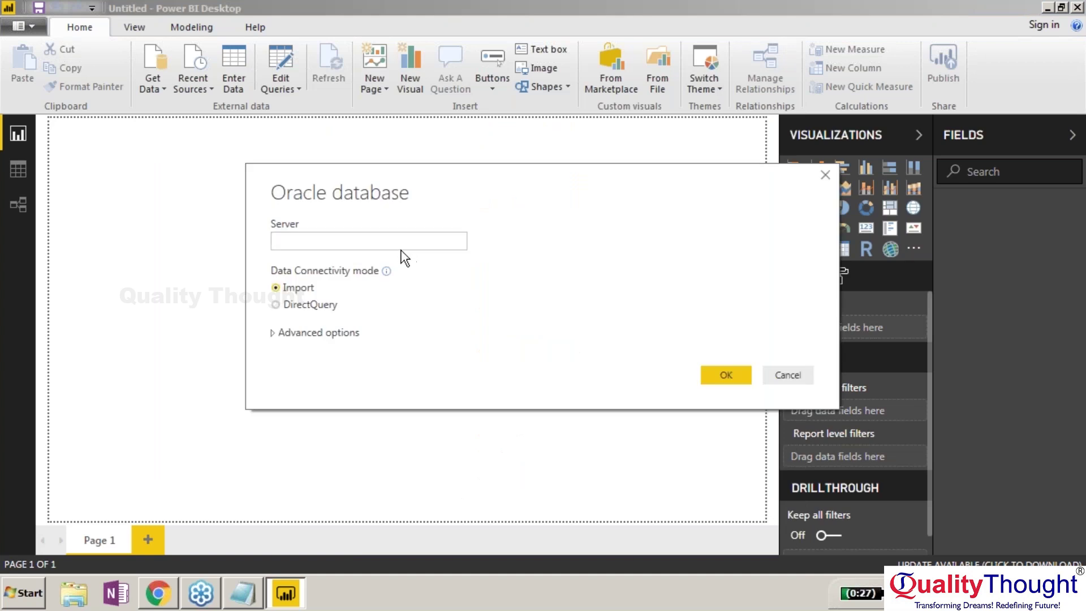
# Connect with server LENOVO-PC and dismiss the Unable to connect error.
pyautogui.write('LENOVO')
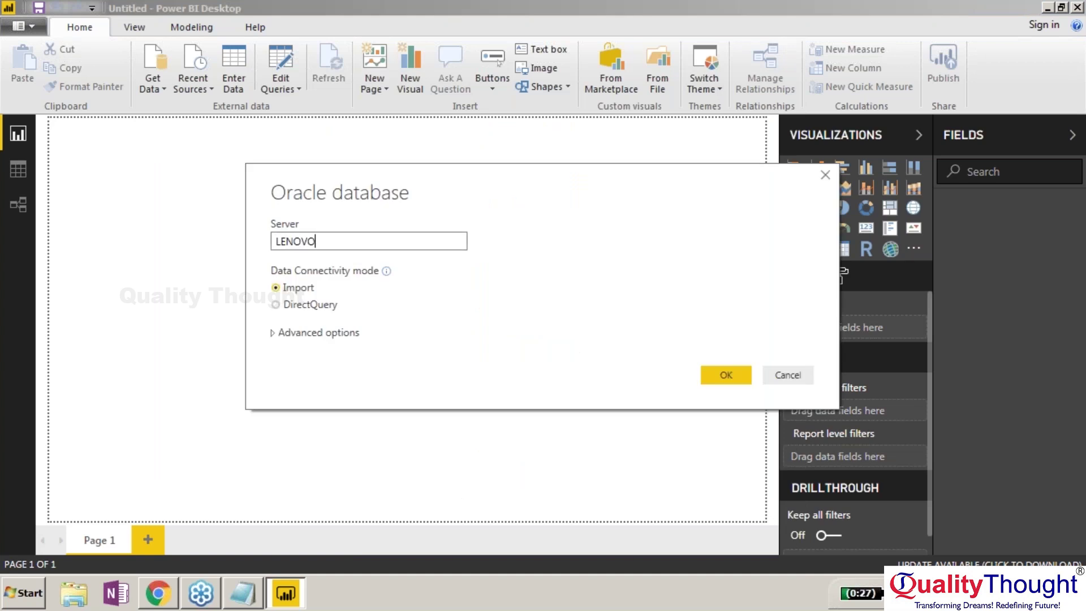
pyautogui.write('-PC')
pyautogui.click(735, 375)
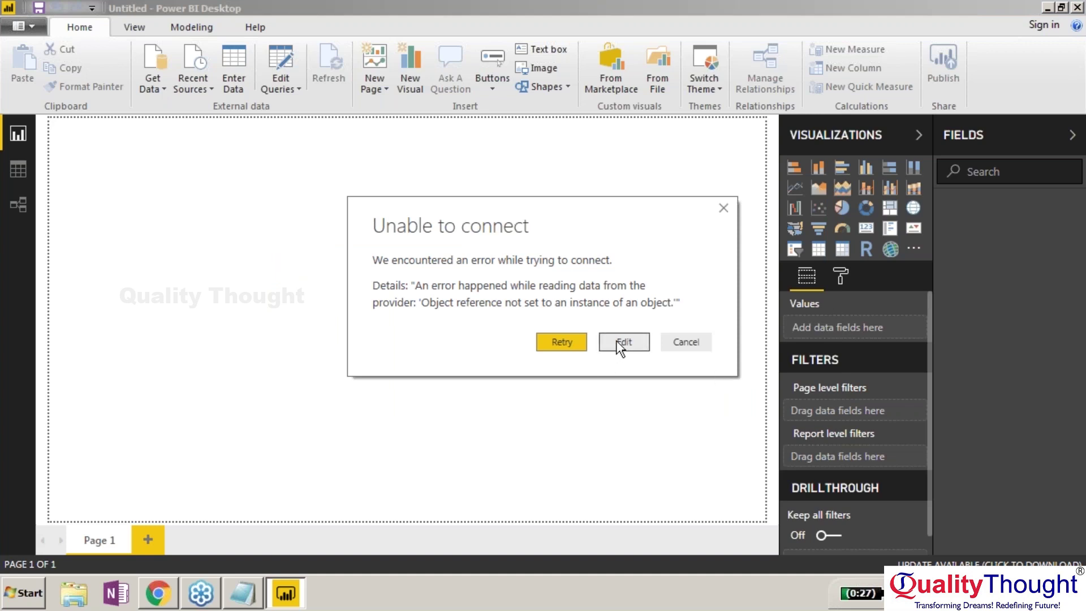
pyautogui.click(684, 347)
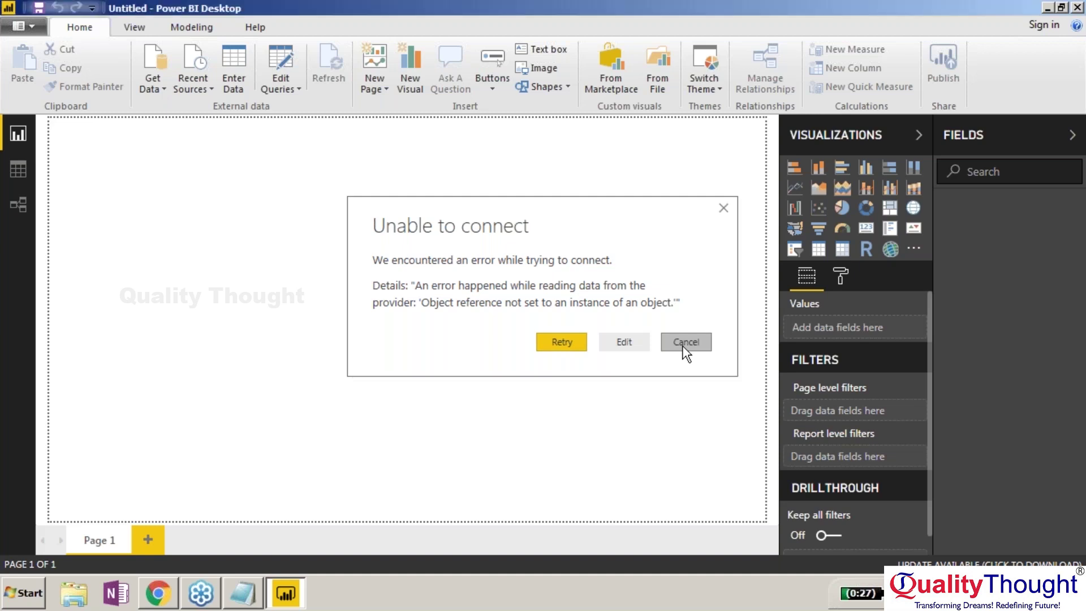
pyautogui.moveTo(158, 599)
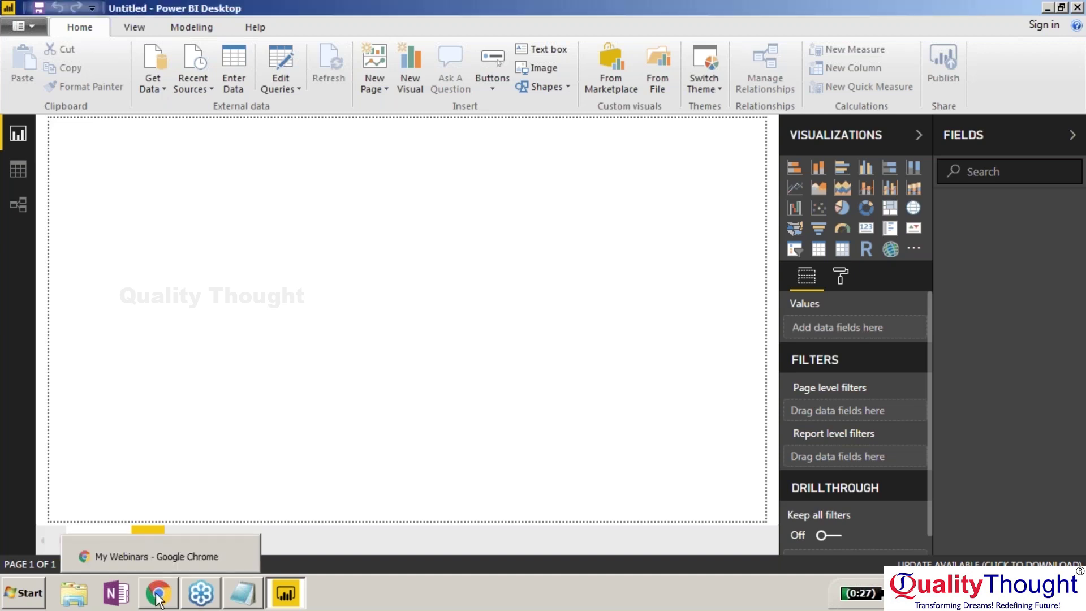
# In a new Chrome tab, open the 64-bit ODAC download page and accept the OTN license.
pyautogui.click(158, 599)
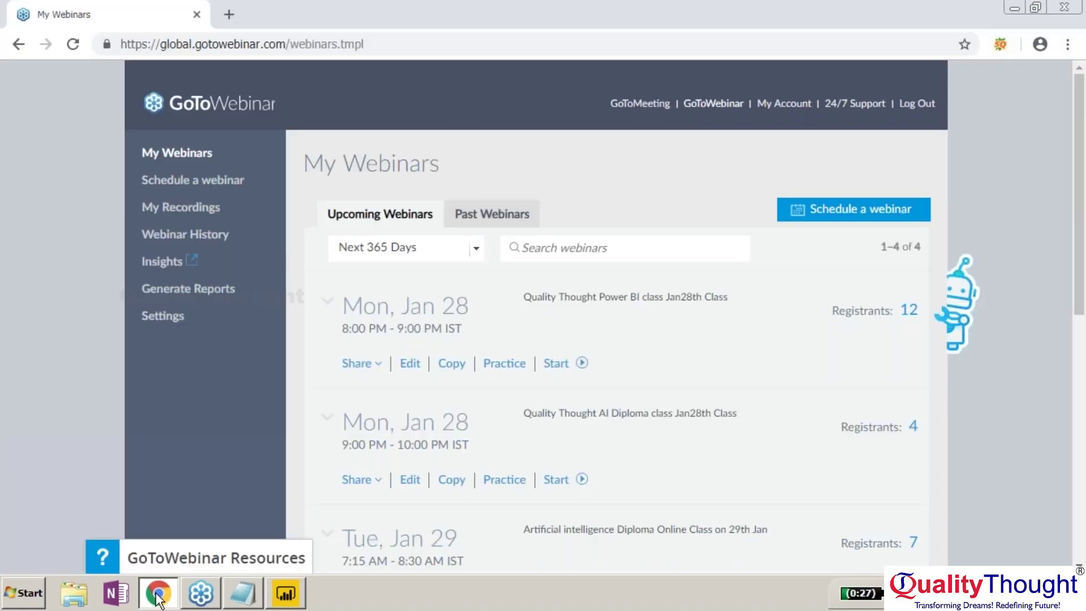
pyautogui.click(229, 14)
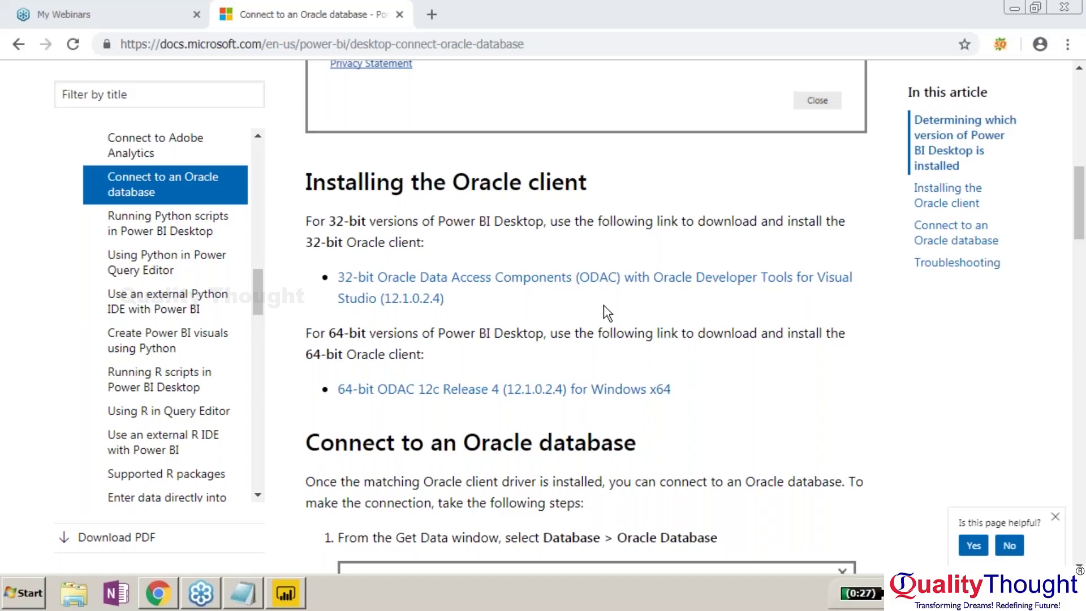
pyautogui.click(357, 390)
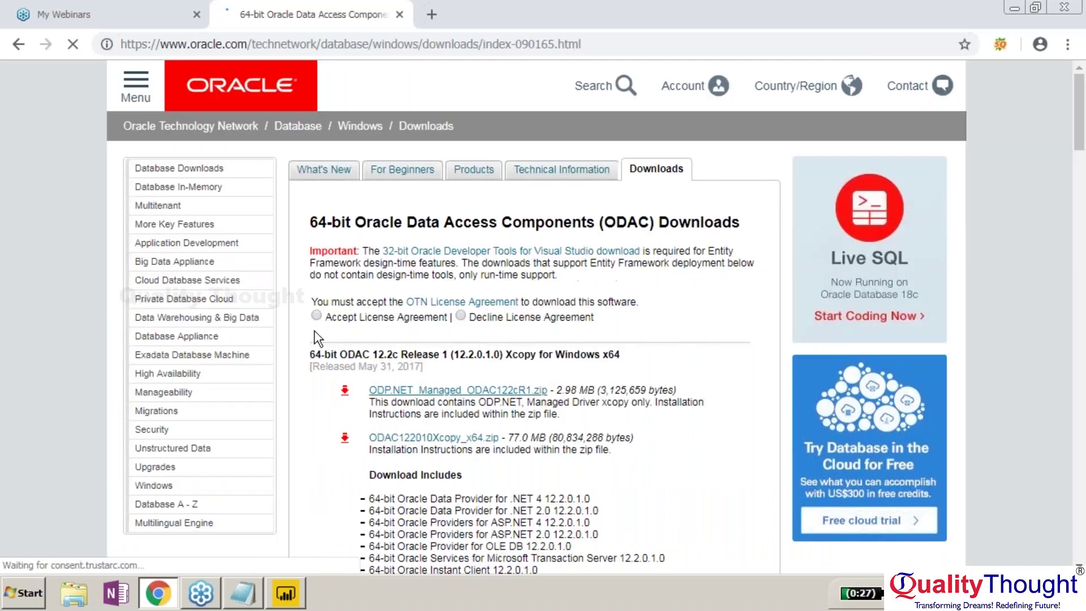
pyautogui.click(357, 344)
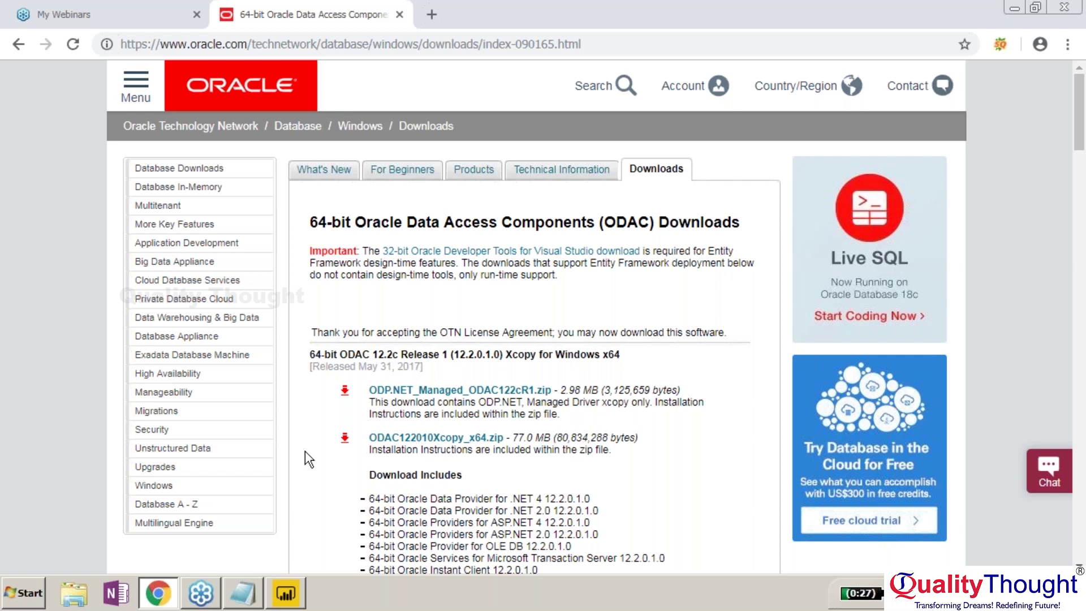
pyautogui.scroll(-8, 306, 453)
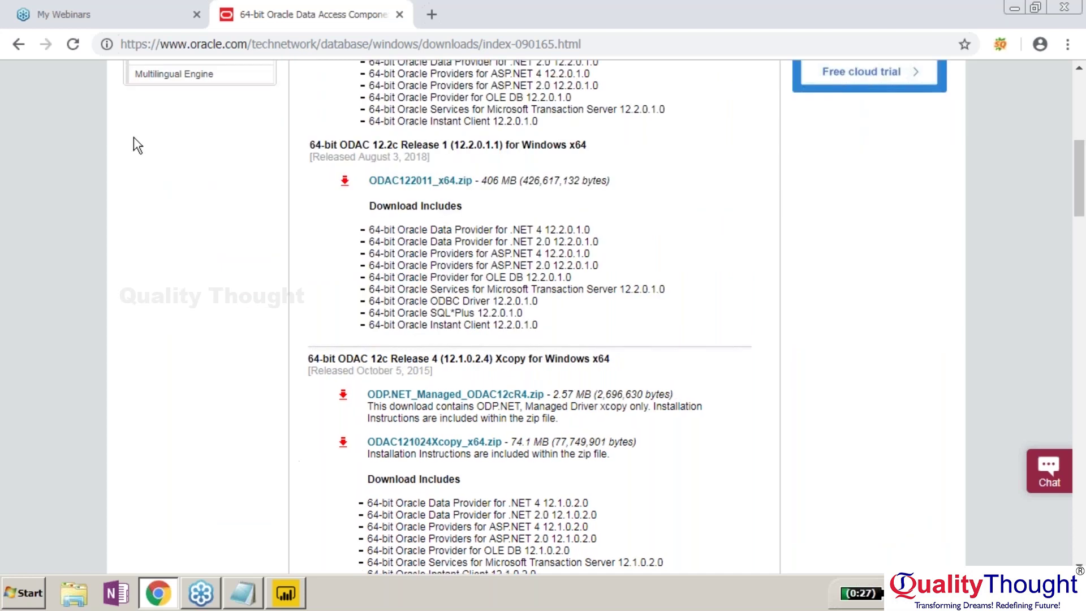
# Return to the Power BI Oracle article and open the 64-bit ODAC 12c Release 4 downloads.
pyautogui.click(18, 45)
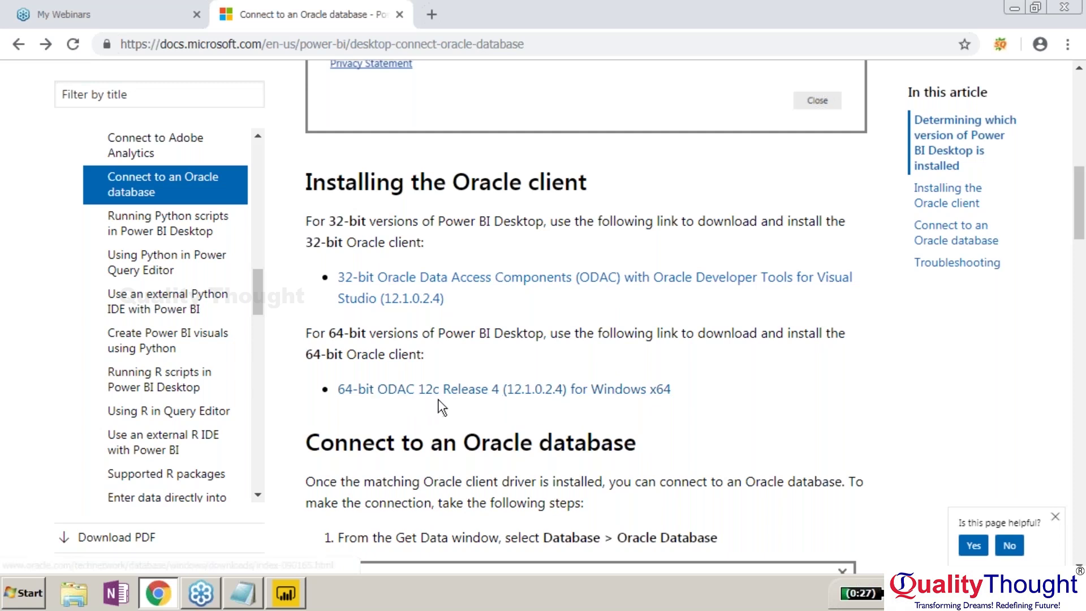
pyautogui.click(500, 398)
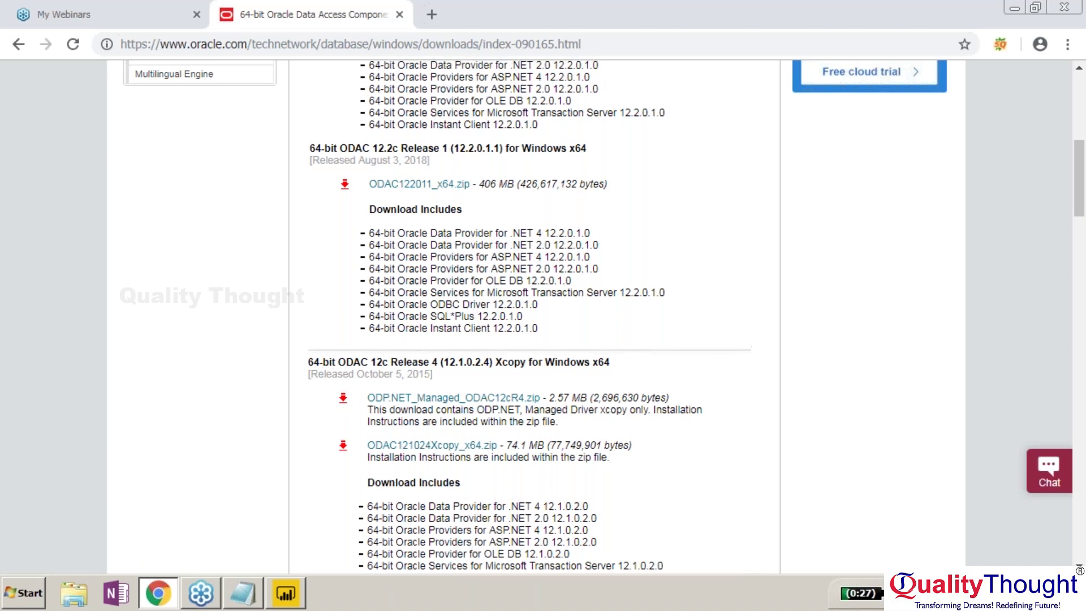
pyautogui.moveTo(1079, 215); pyautogui.dragTo(1079, 142)
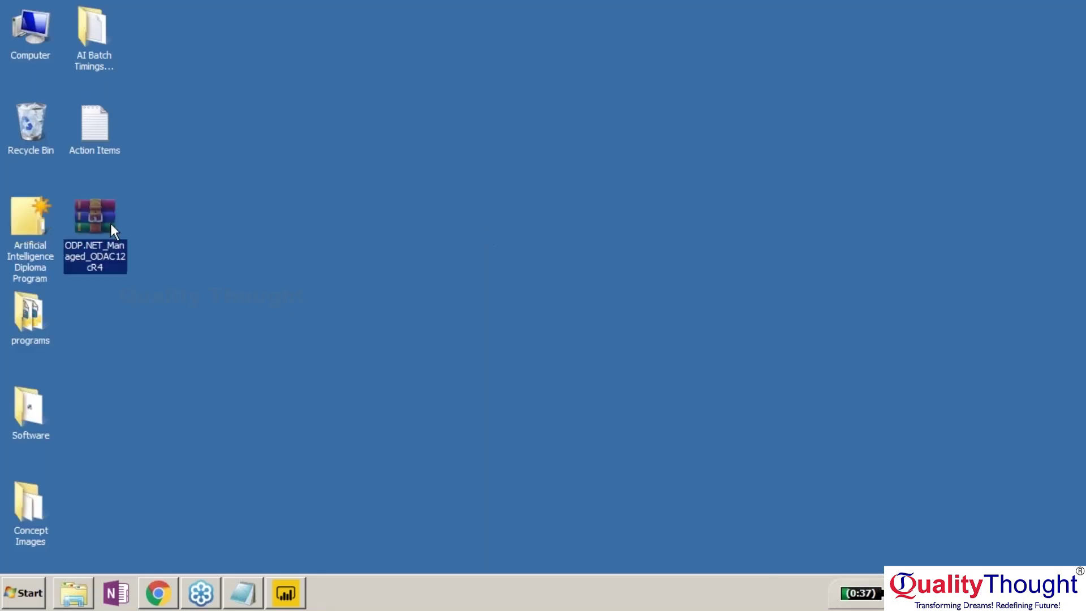
# Extract the ODP.NET zip onto the desktop and run install_odpm.
pyautogui.rightClick(110, 223)
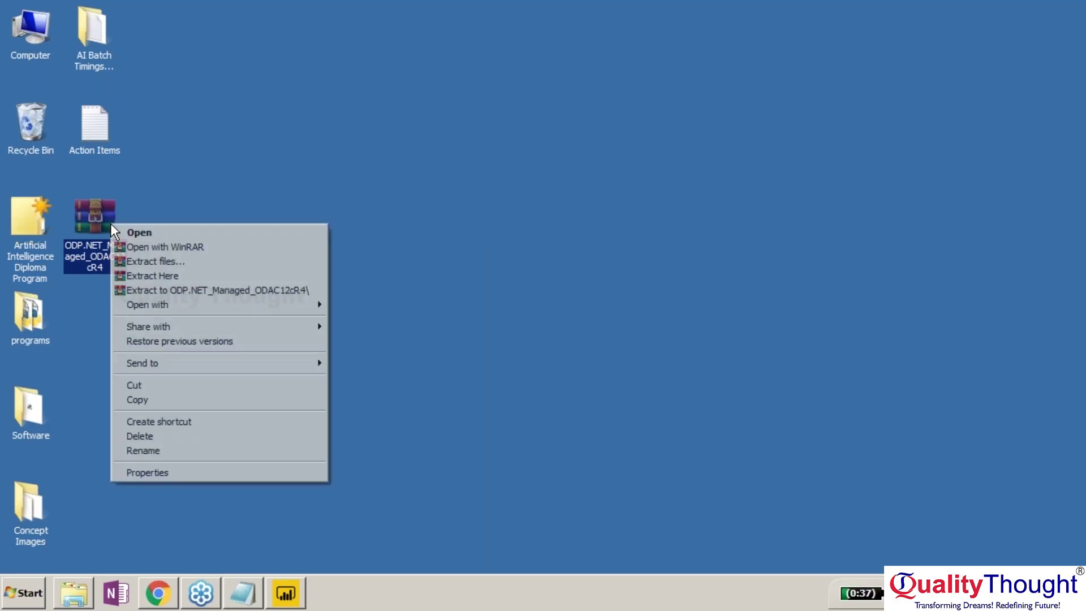
pyautogui.click(192, 275)
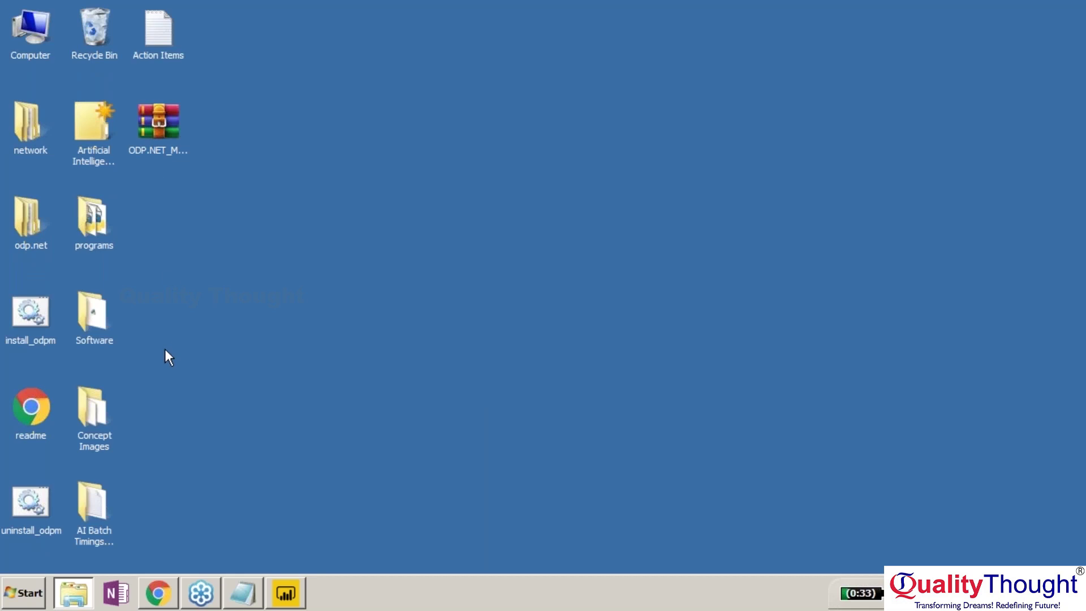
pyautogui.doubleClick(37, 311)
# Search the web for an Oracle driver for Power BI.
pyautogui.click(153, 555)
pyautogui.write('oracle')
pyautogui.press('Down')
pyautogui.press('Down')
pyautogui.press('Down')
pyautogui.press('Down')
pyautogui.press('Down')
pyautogui.press('Return')
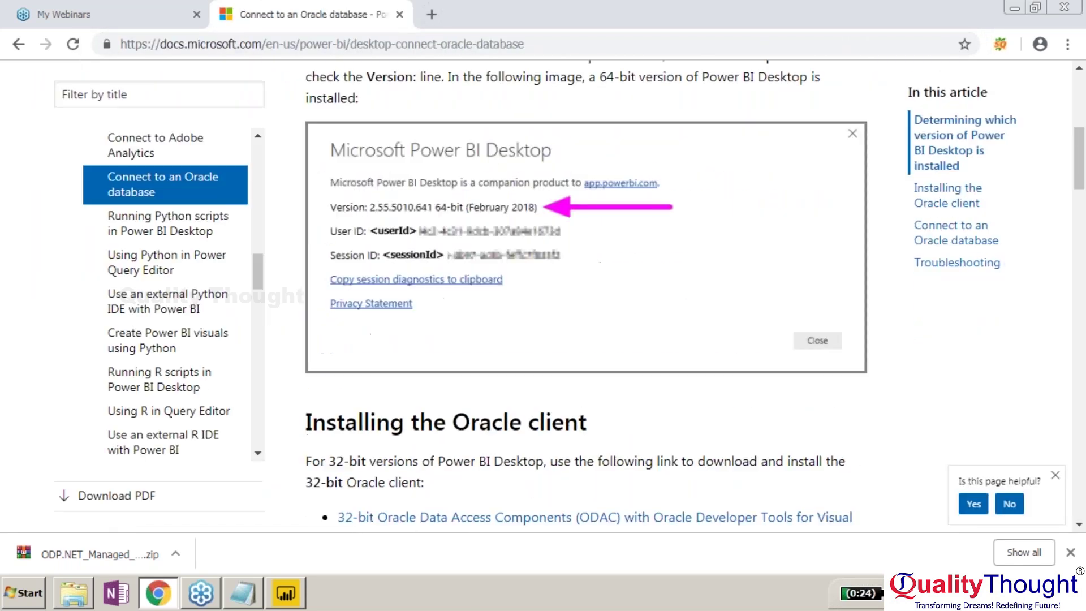
pyautogui.scroll(-10, 603, 294)
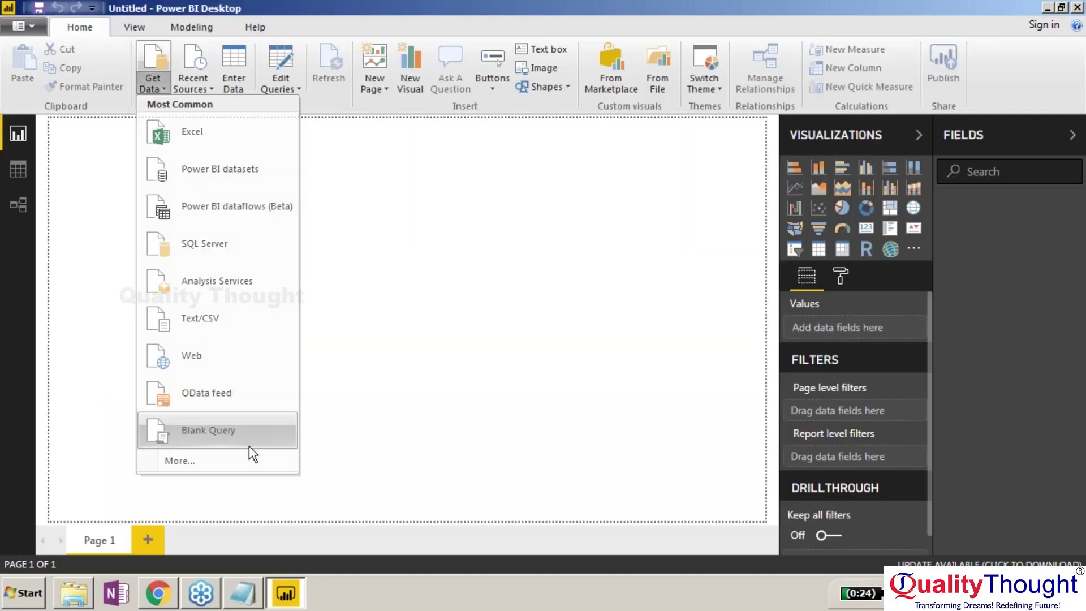
# Close Power Query Editor without applying, retry the Oracle server LENOVO, and dismiss the error.
pyautogui.click(248, 438)
pyautogui.click(1078, 7)
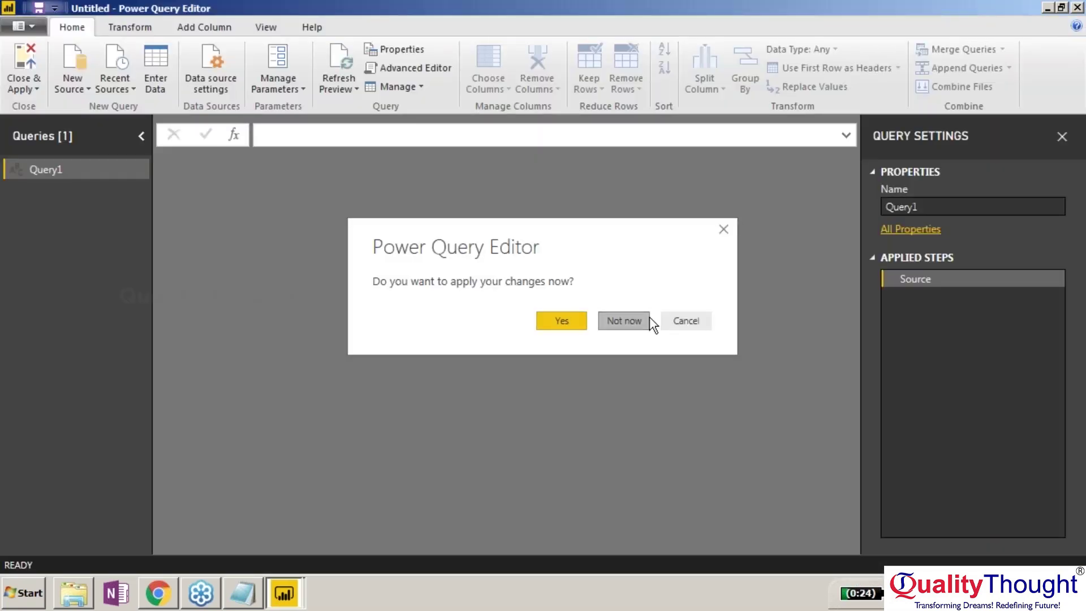
pyautogui.click(647, 321)
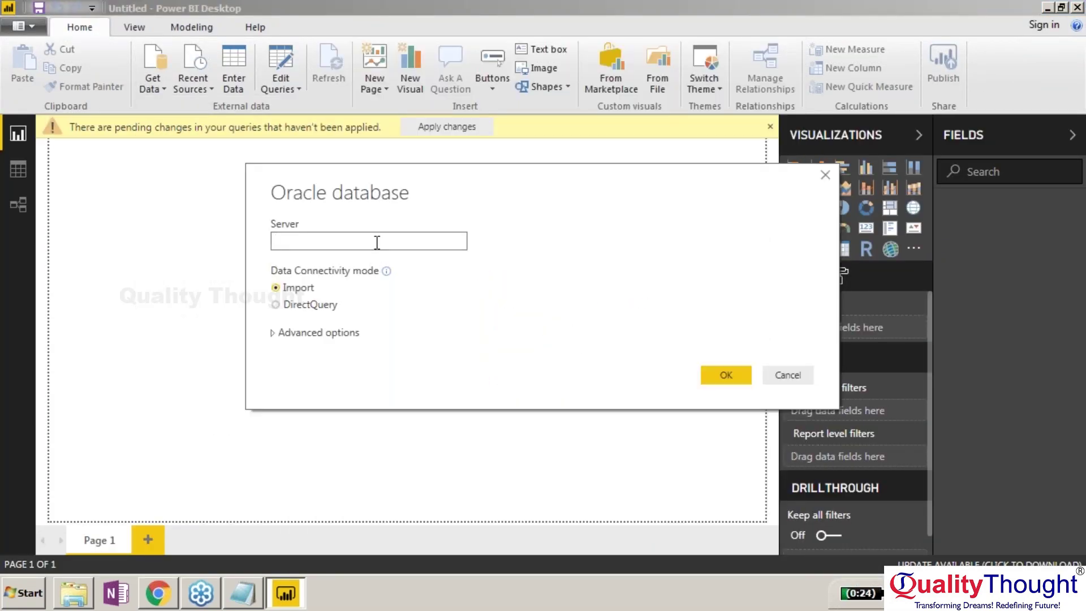
pyautogui.write('ENOVO-PC')
pyautogui.press('Return')
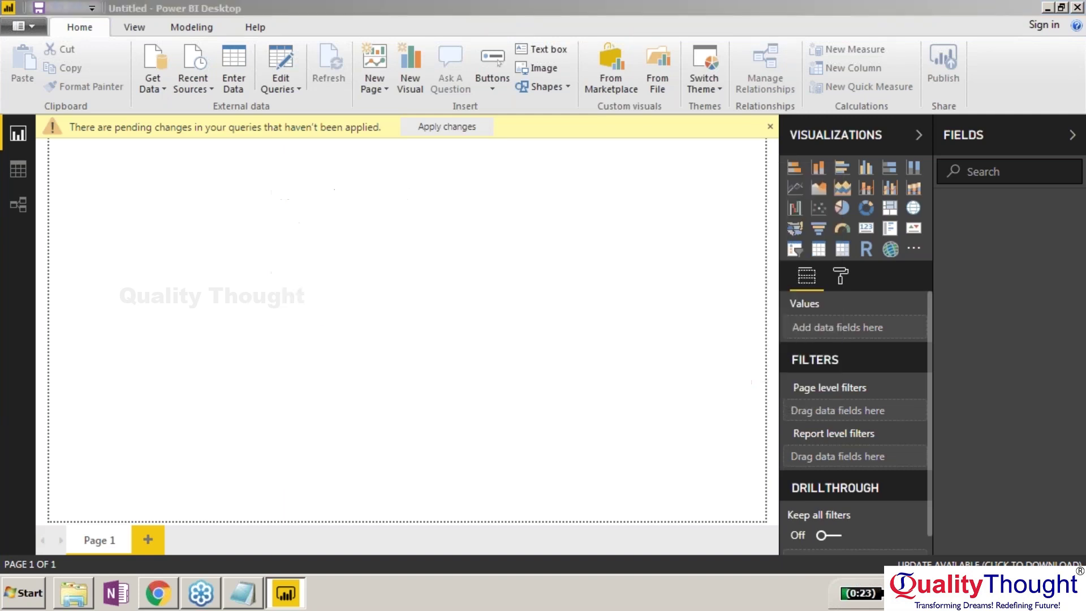
pyautogui.click(689, 354)
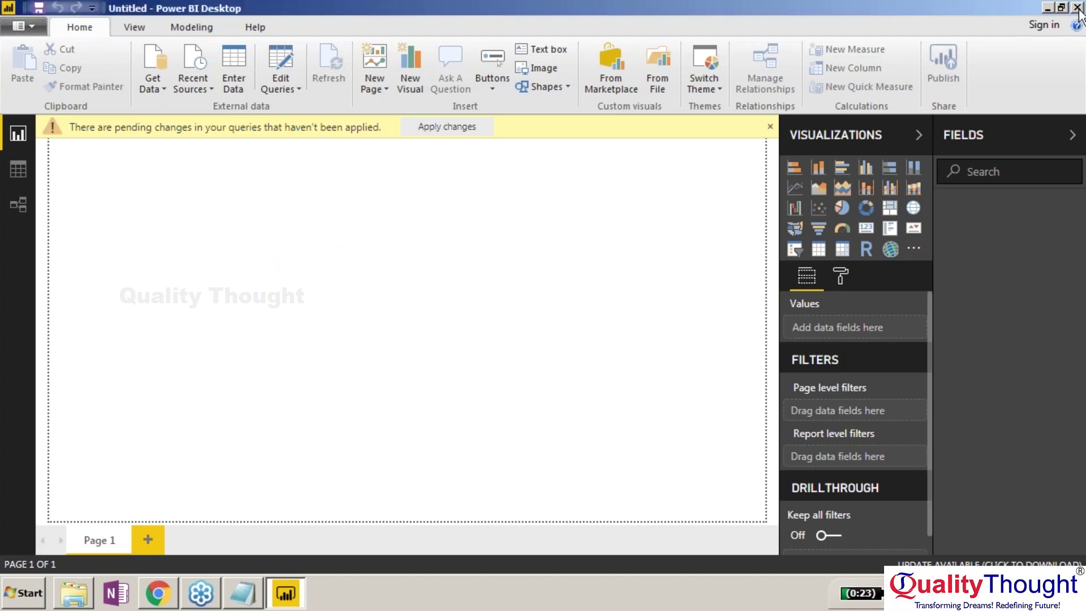
# Start downloading ODAC121024_x64.zip from the 64-bit ODAC 12c Release 4 section in Chrome.
pyautogui.click(1046, 8)
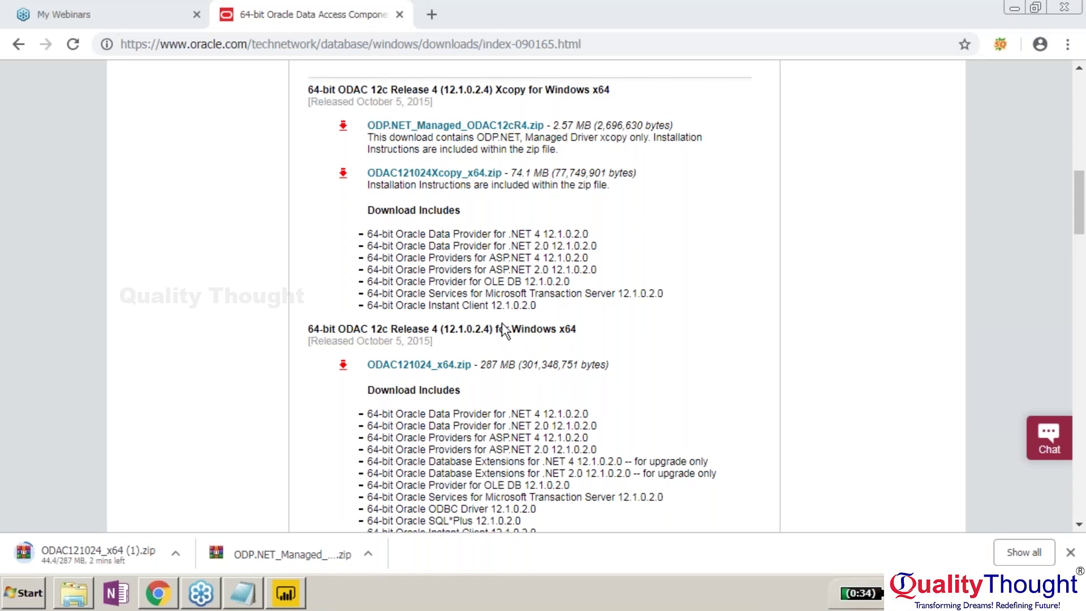
pyautogui.moveTo(494, 341); pyautogui.dragTo(308, 327)
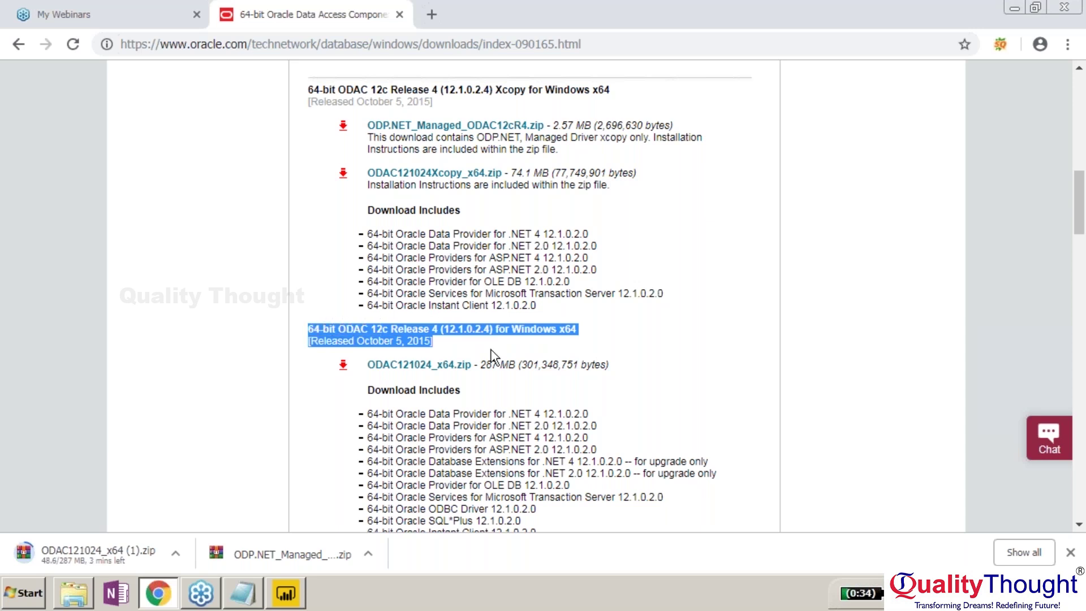
pyautogui.click(491, 355)
pyautogui.scroll(-3, 491, 355)
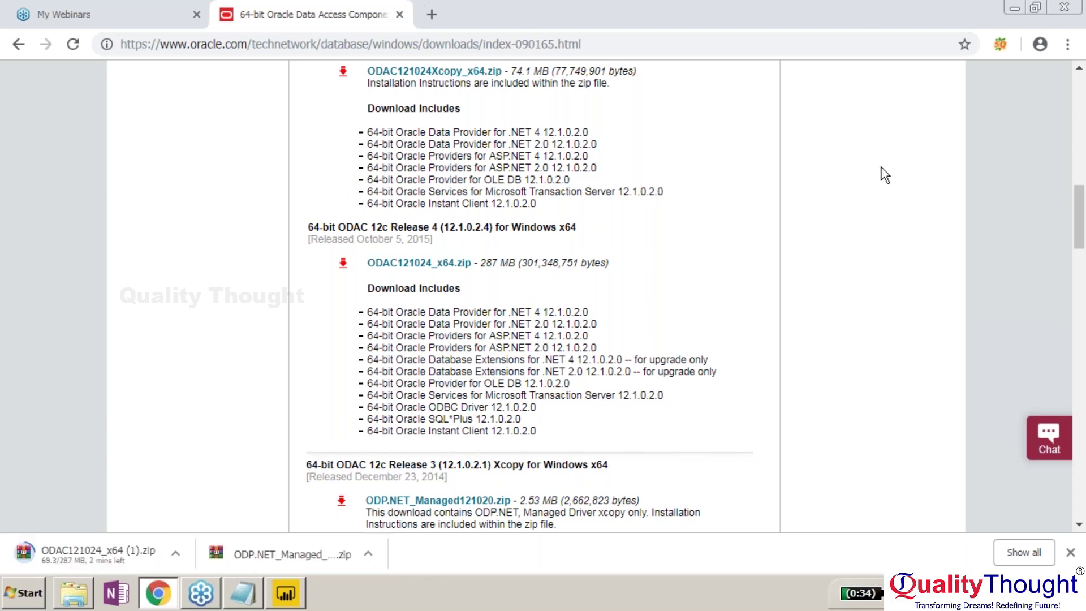
# Delete the old network, odp.net and install_odpm items from the desktop.
pyautogui.click(1016, 9)
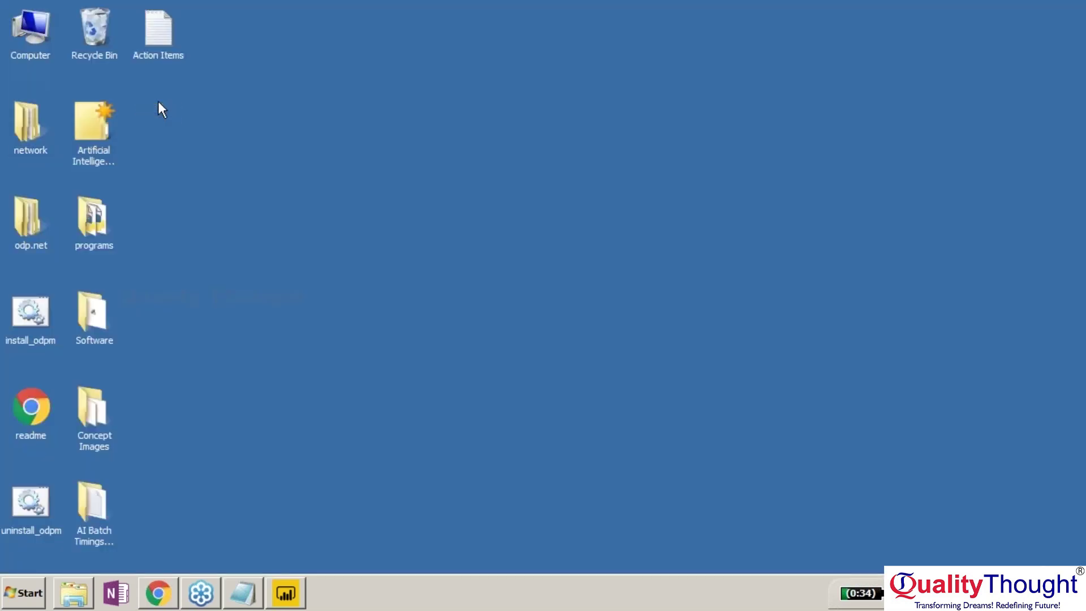
pyautogui.click(30, 127)
pyautogui.keyDown('ctrl'); pyautogui.click(30, 223); pyautogui.keyUp('ctrl')
pyautogui.keyDown('ctrl'); pyautogui.click(28, 304); pyautogui.keyUp('ctrl')
pyautogui.moveTo(28, 304); pyautogui.dragTo(25, 511)
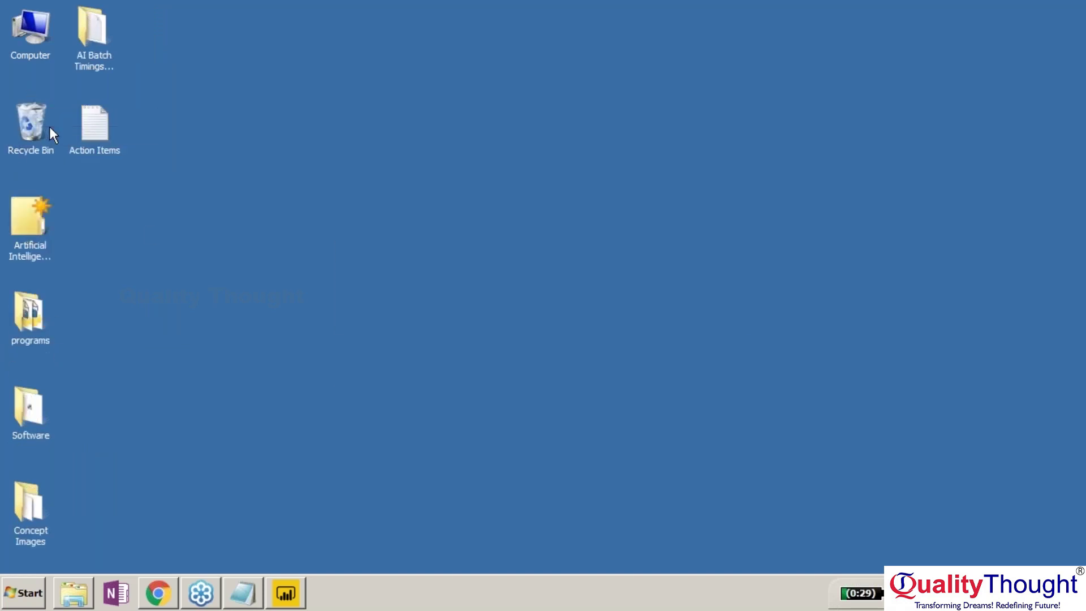
# Show the downloaded ODAC121024_x64 zip in its folder and extract it.
pyautogui.click(285, 594)
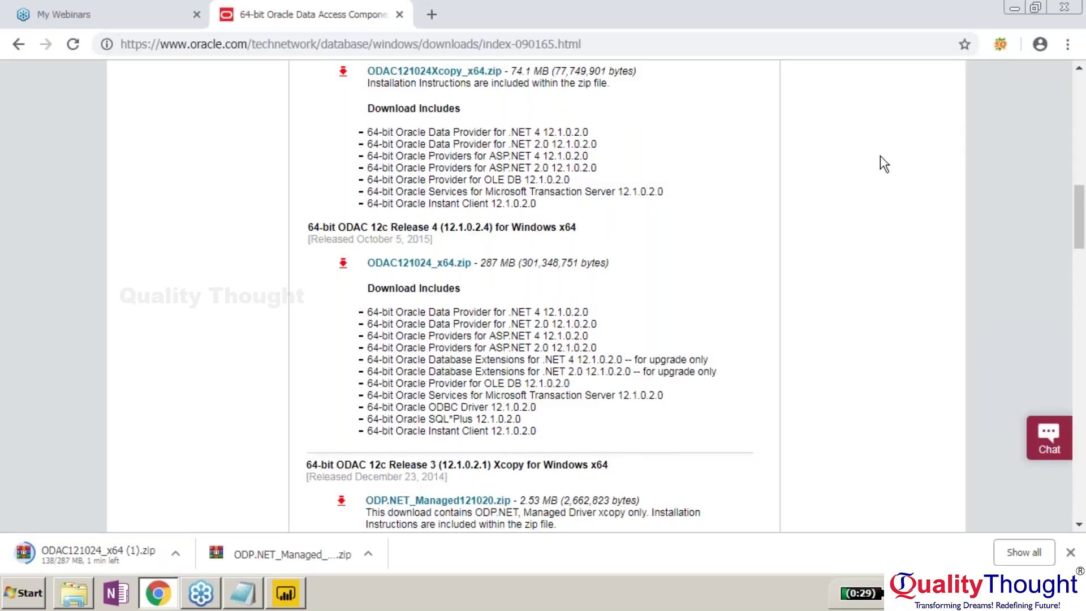
pyautogui.click(176, 554)
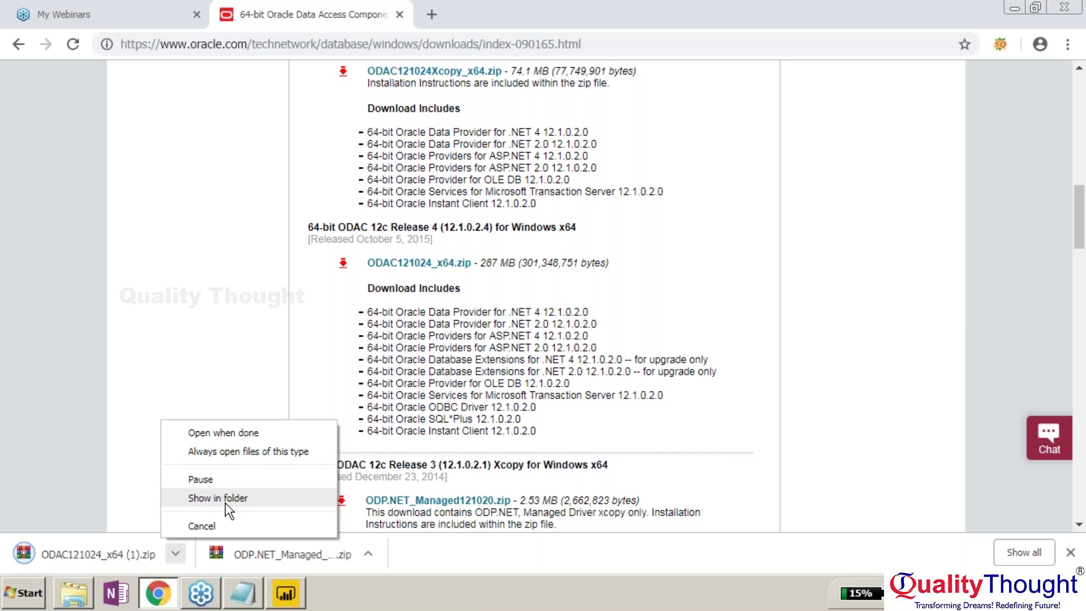
pyautogui.click(225, 502)
pyautogui.press('super')
pyautogui.click(737, 312)
pyautogui.click(673, 291)
pyautogui.rightClick(107, 225)
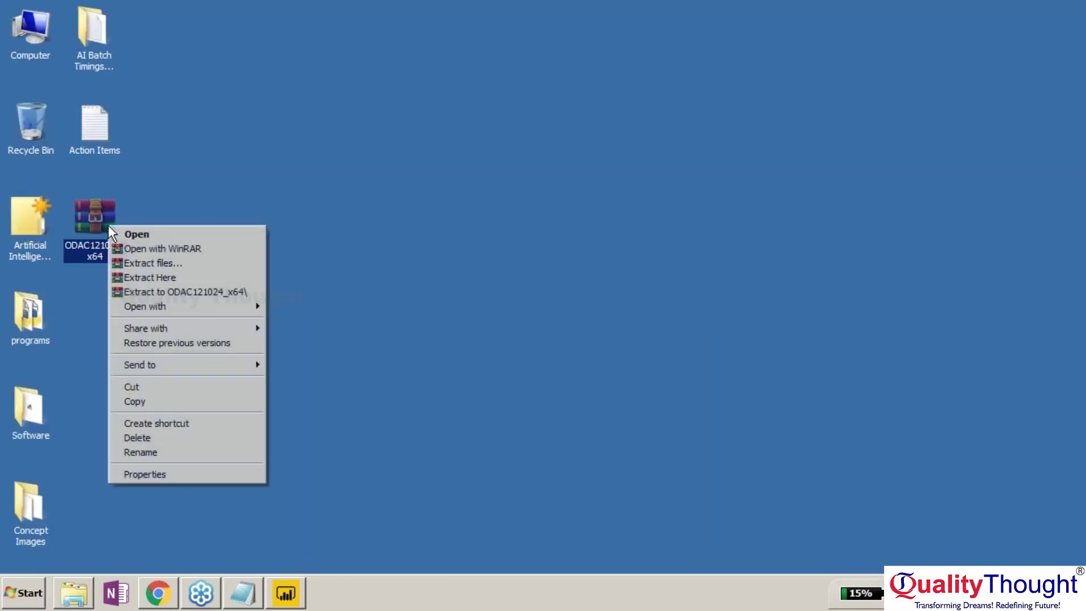
pyautogui.click(170, 288)
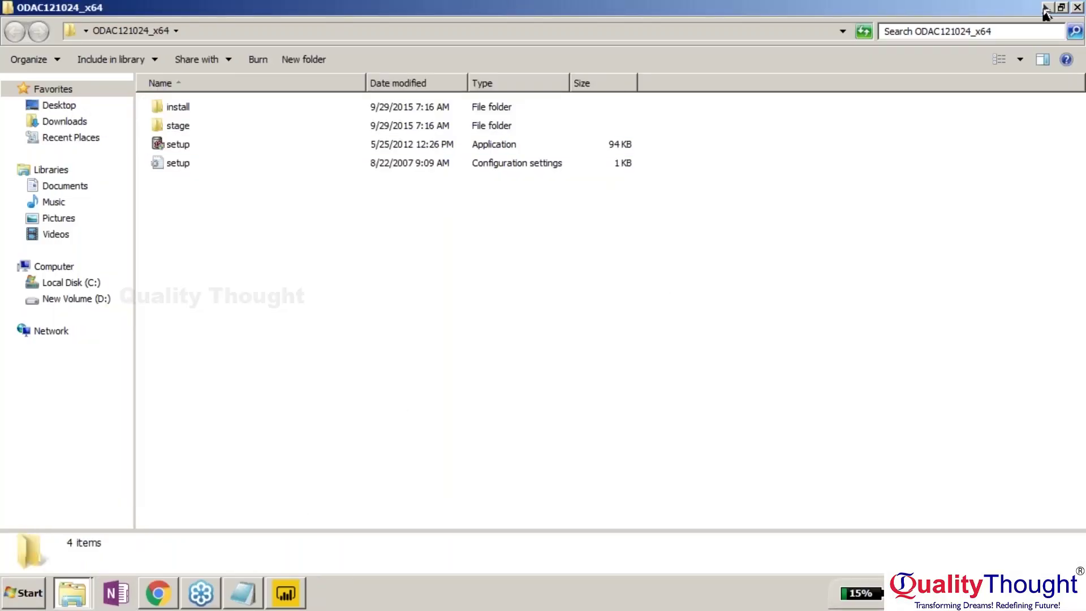
# Install the Oracle client with English, built-in account, default location and components.
pyautogui.click(1045, 7)
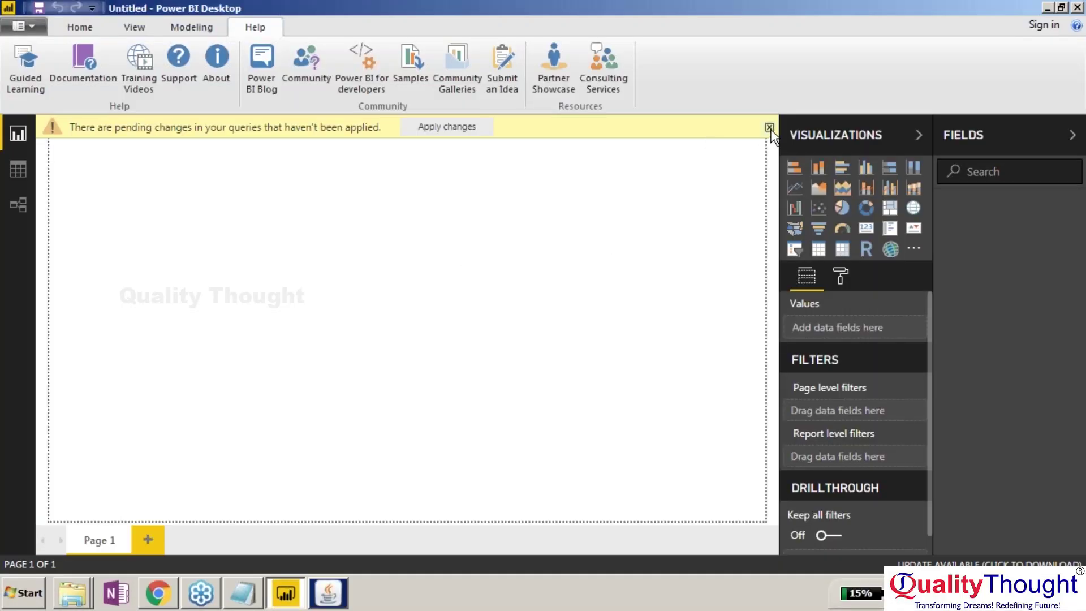
pyautogui.click(566, 332)
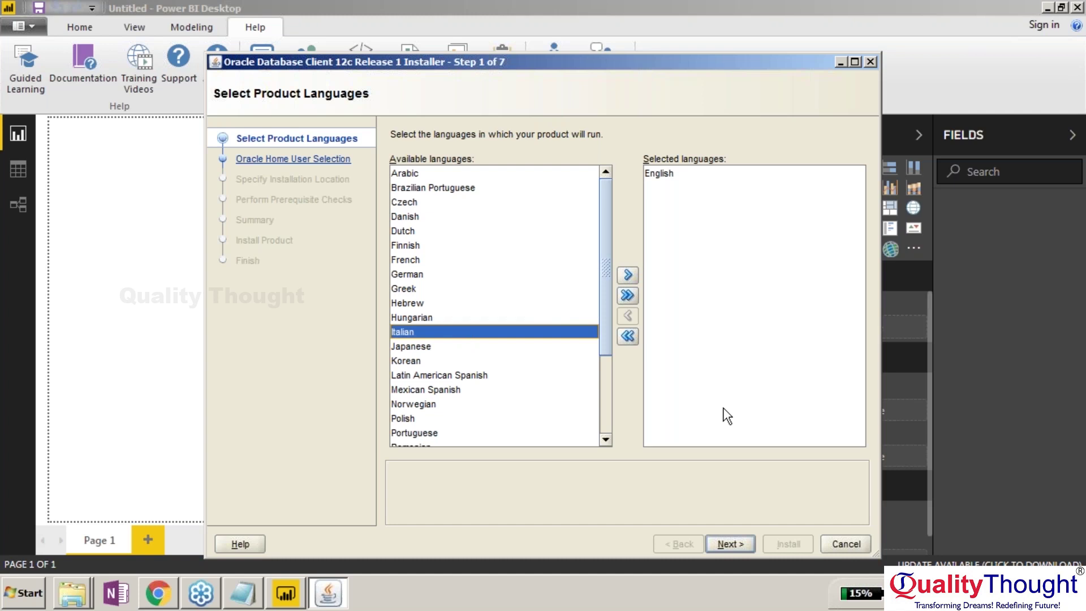
pyautogui.press('Return')
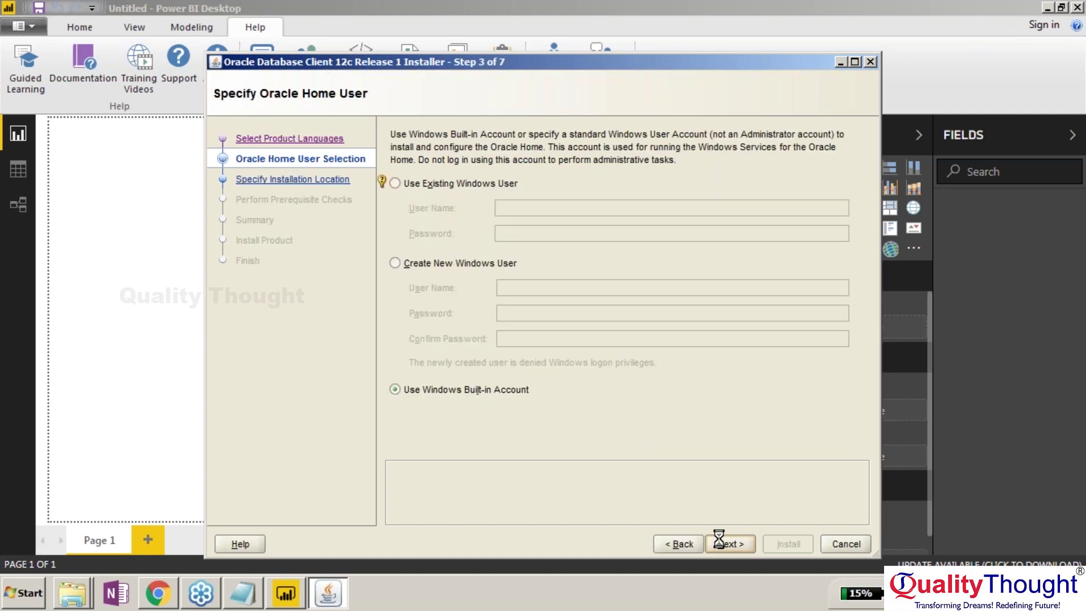
pyautogui.click(728, 541)
pyautogui.click(728, 542)
pyautogui.click(729, 544)
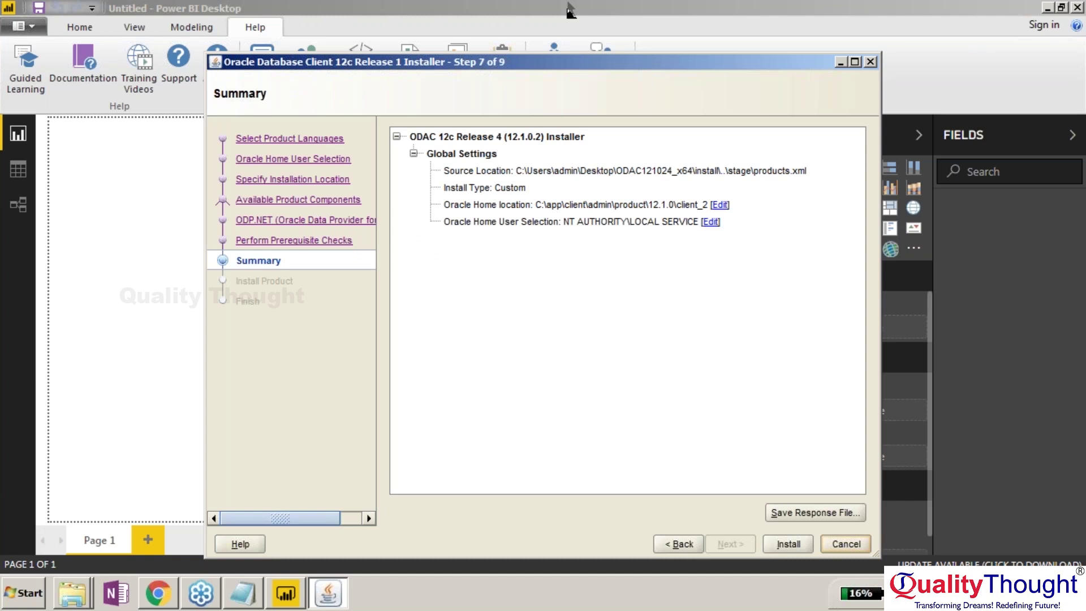
pyautogui.click(788, 544)
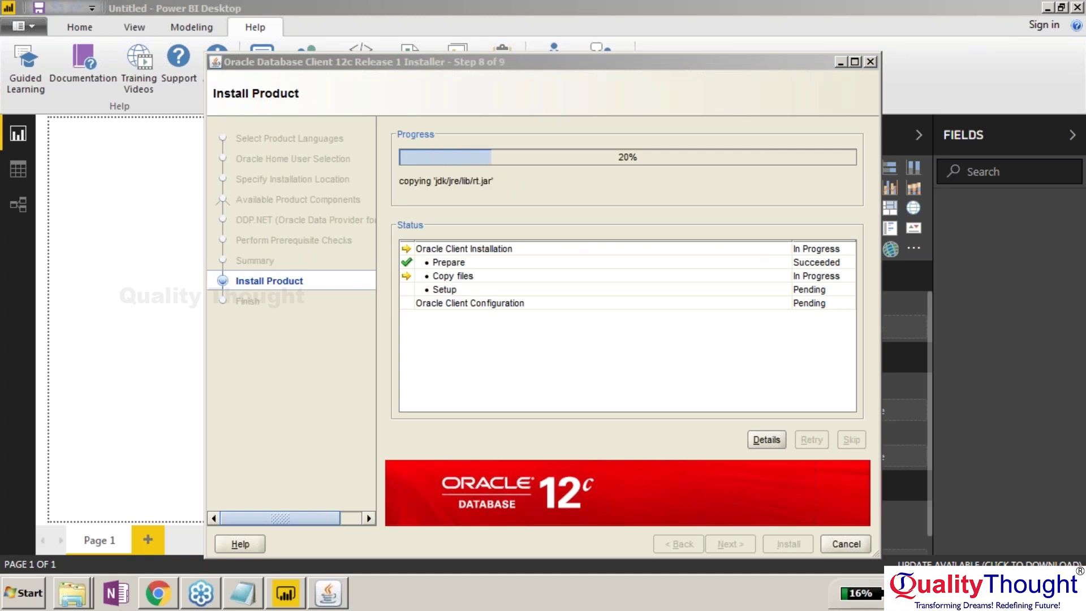
# Wait for the Oracle client installation to finish, then close the installer.
pyautogui.click(618, 80)
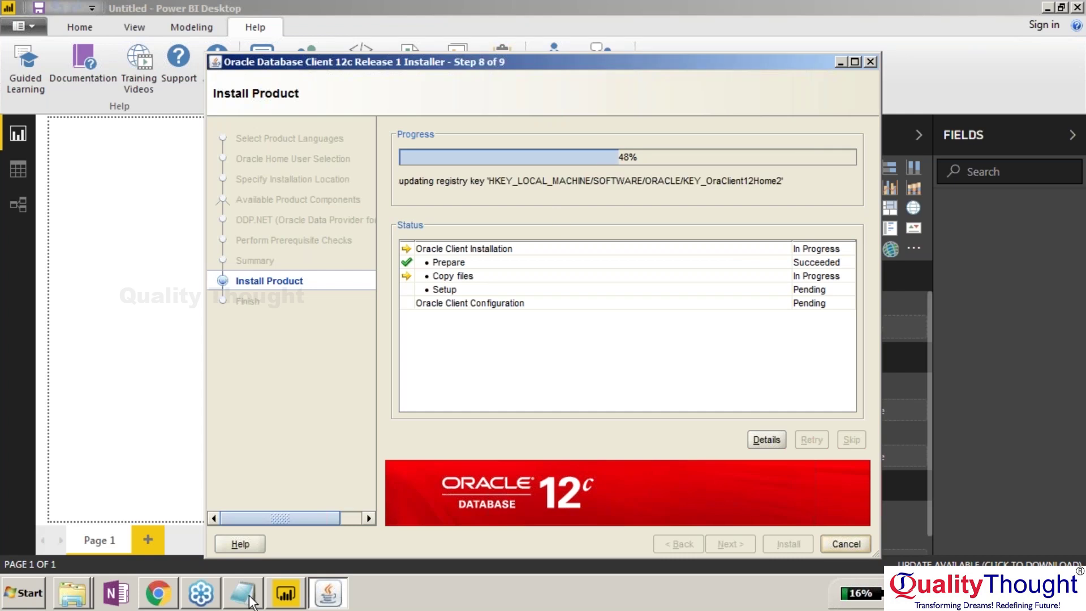
pyautogui.click(158, 592)
pyautogui.click(18, 44)
pyautogui.click(328, 593)
pyautogui.click(328, 592)
pyautogui.click(328, 593)
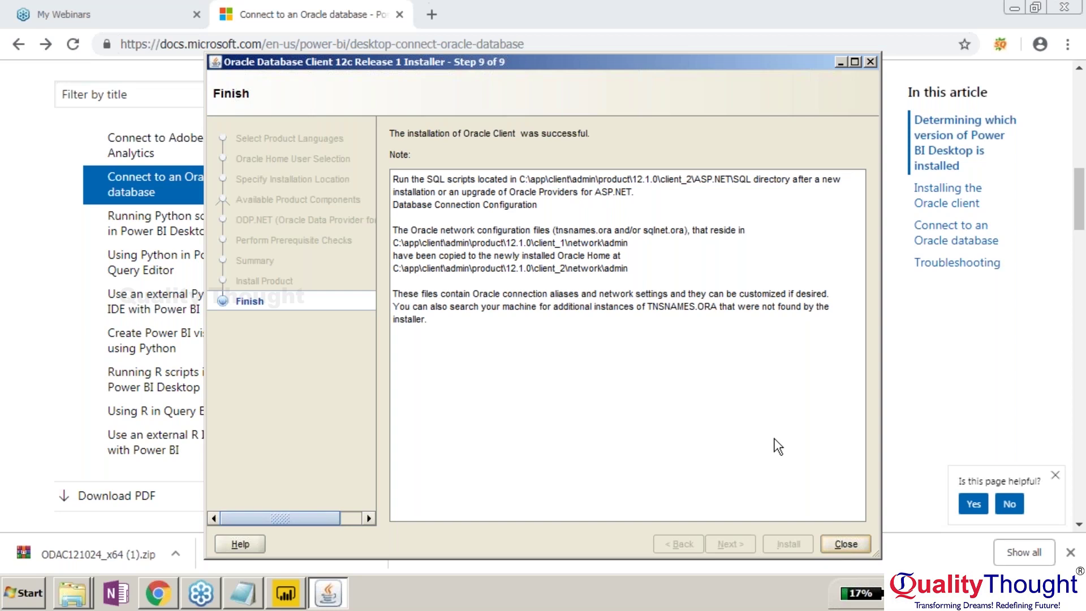
pyautogui.click(829, 544)
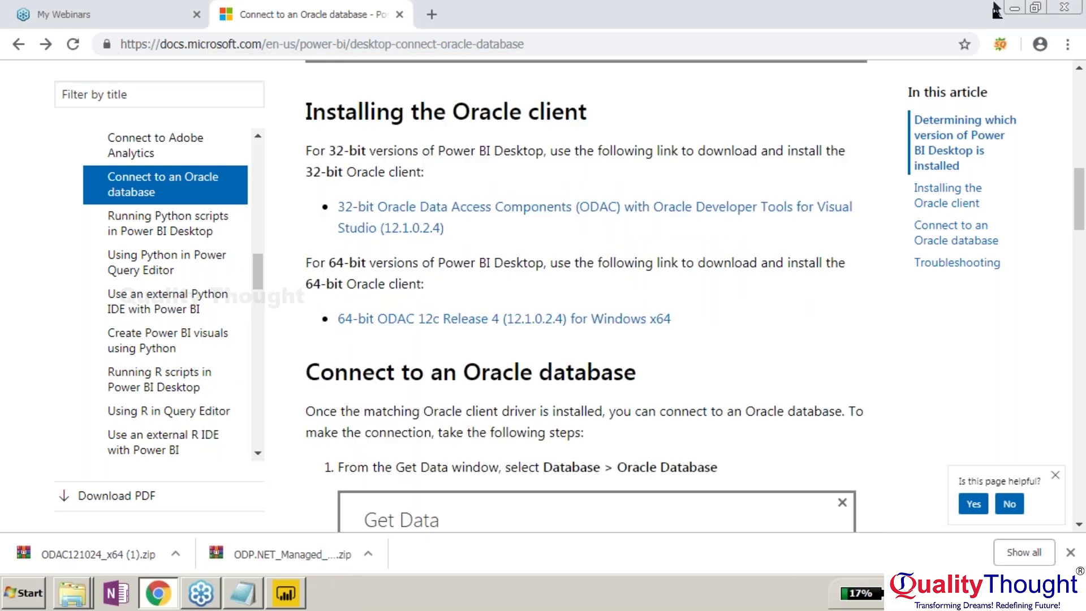
pyautogui.click(1014, 8)
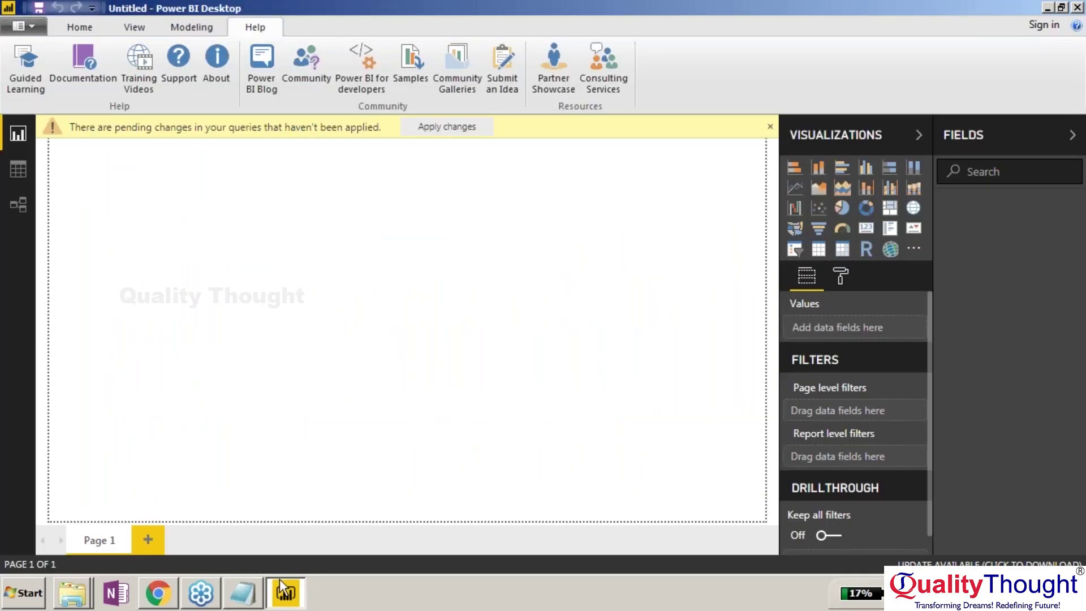
pyautogui.click(78, 29)
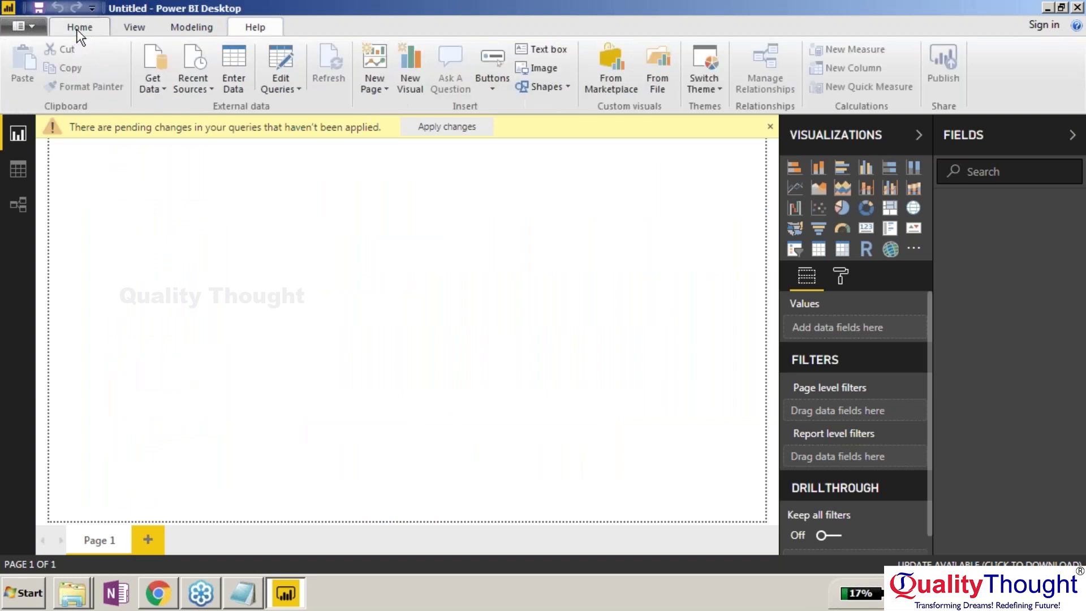
pyautogui.click(149, 82)
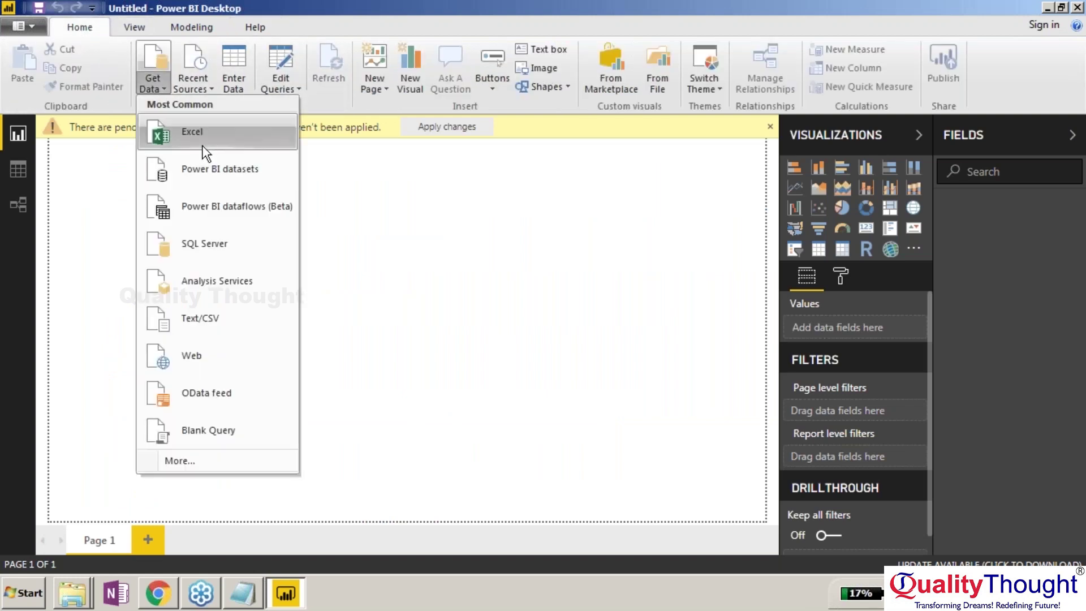
pyautogui.click(208, 457)
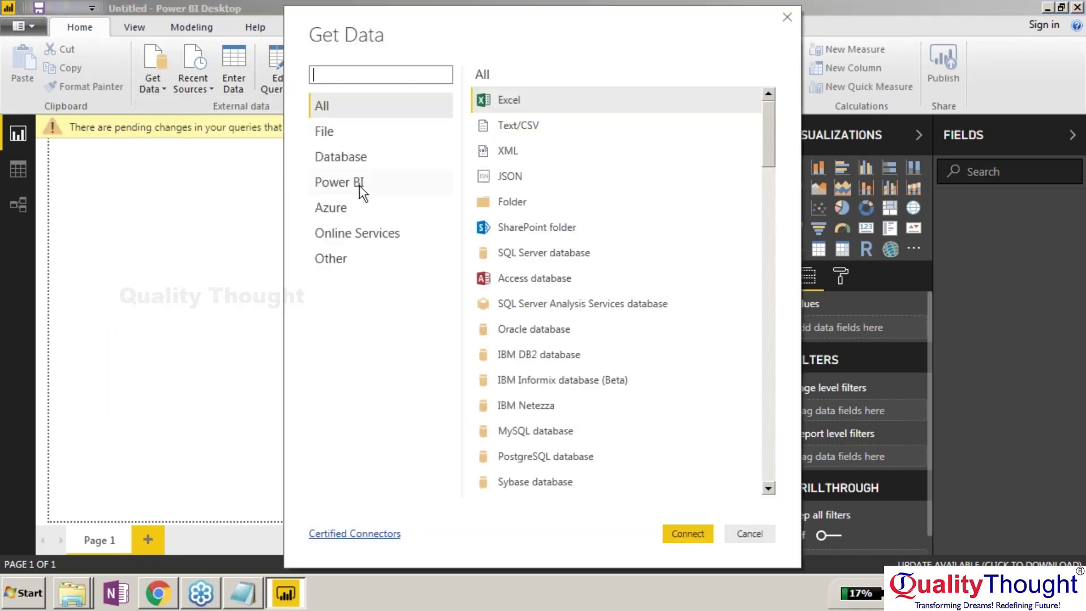
pyautogui.click(332, 162)
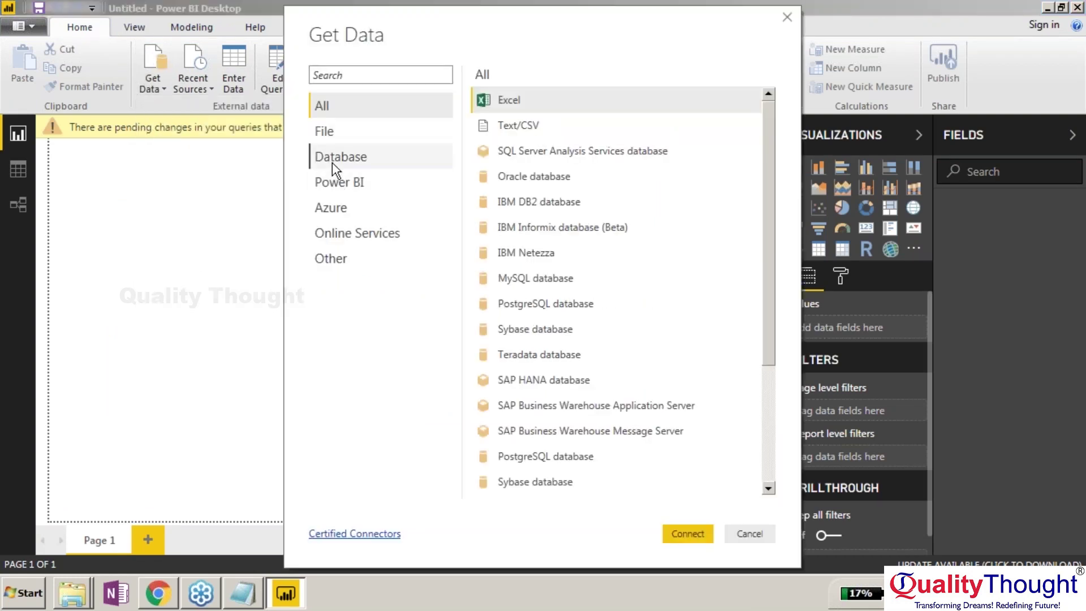
pyautogui.doubleClick(527, 178)
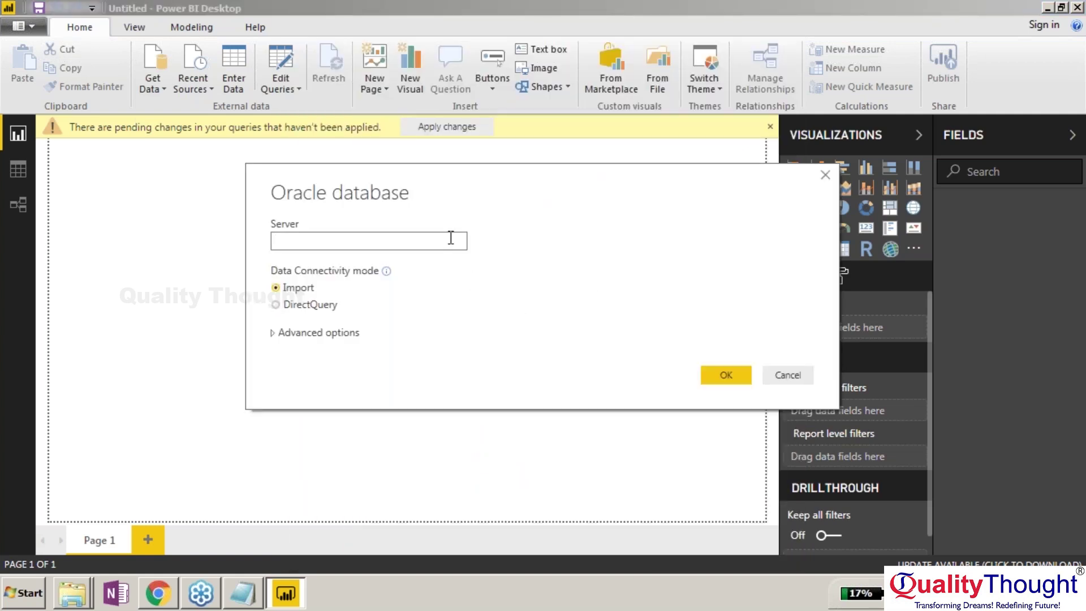
pyautogui.write('LENOVO-PC')
pyautogui.click(735, 375)
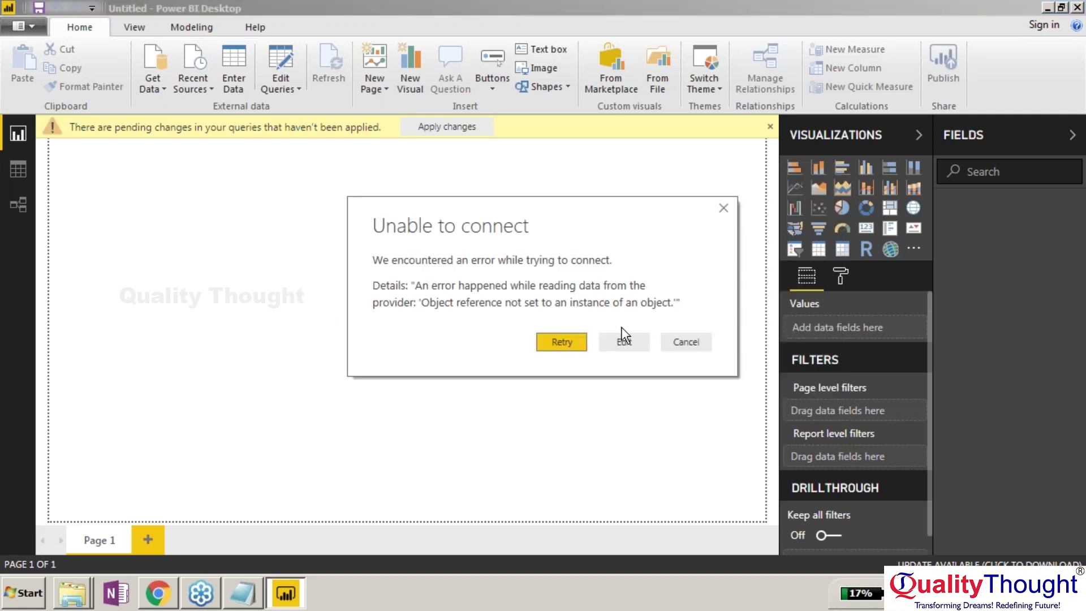
pyautogui.click(624, 342)
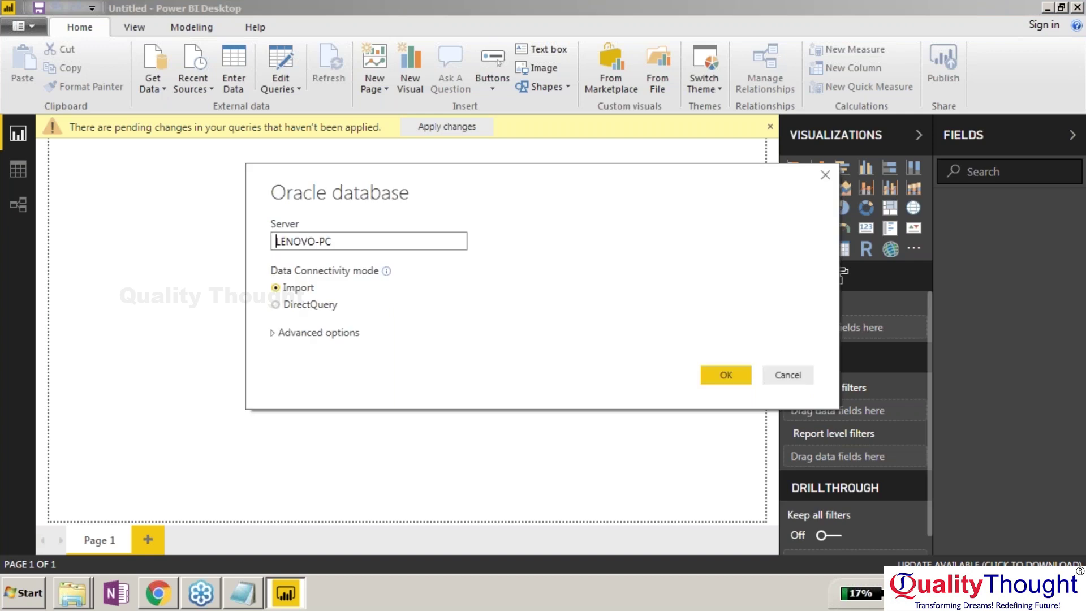
pyautogui.hotkey('ctrl', 'a')
pyautogui.write('XE')
pyautogui.press('Return')
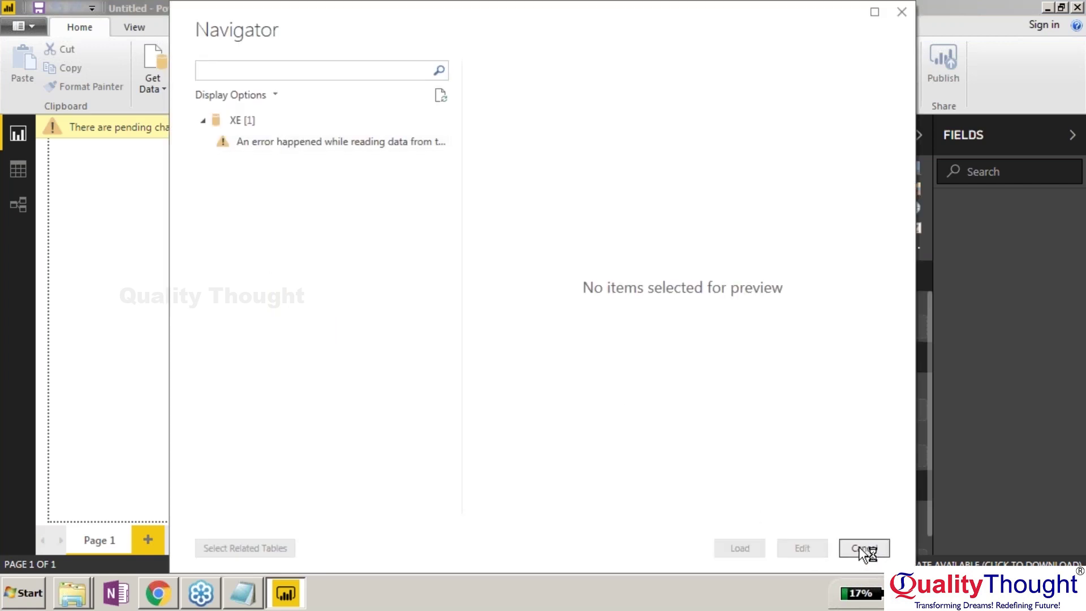
pyautogui.click(864, 548)
# Quit Power BI Desktop discarding changes, relaunch it as administrator from Start, then return to Chrome.
pyautogui.click(1077, 7)
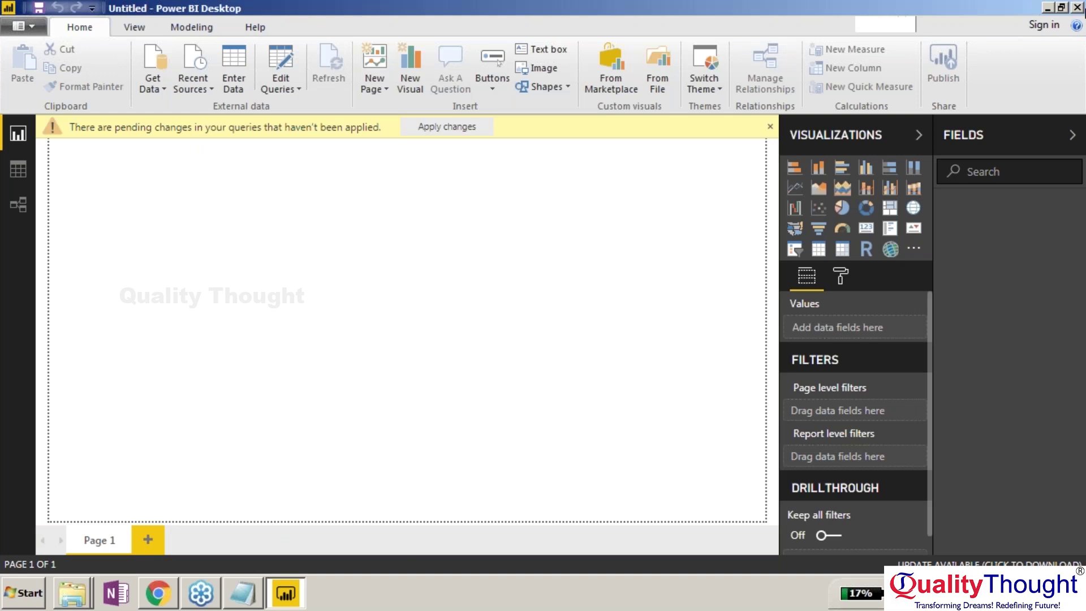
pyautogui.click(607, 323)
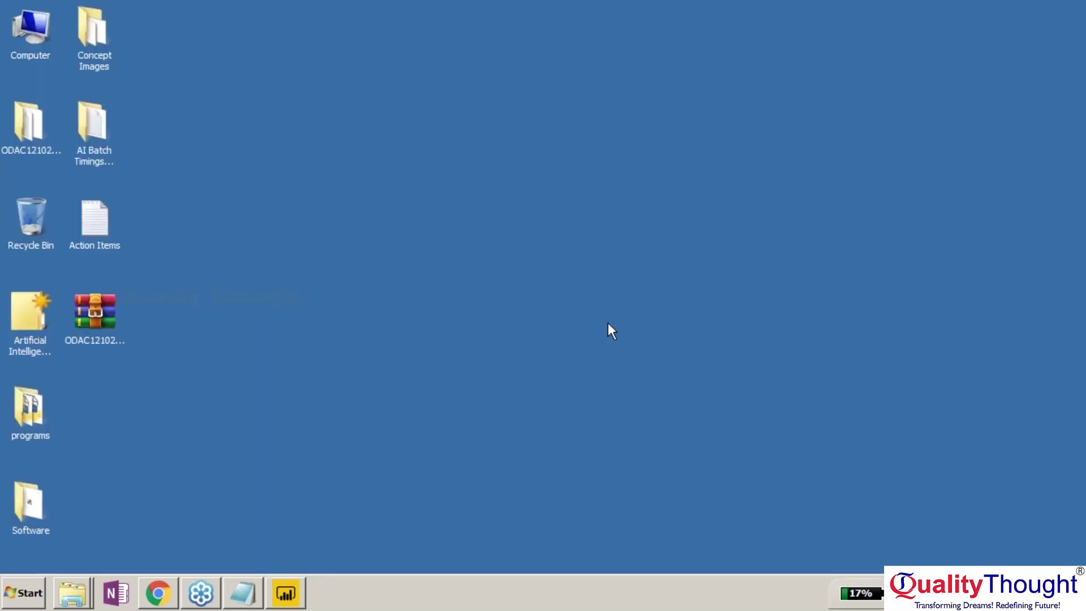
pyautogui.click(23, 592)
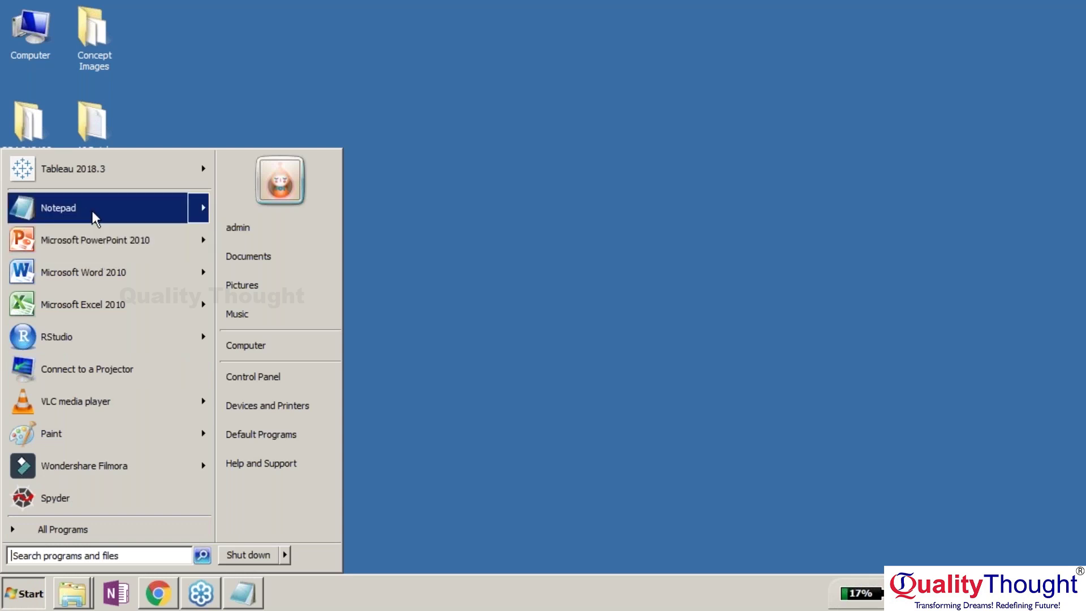
pyautogui.click(70, 554)
pyautogui.write('power')
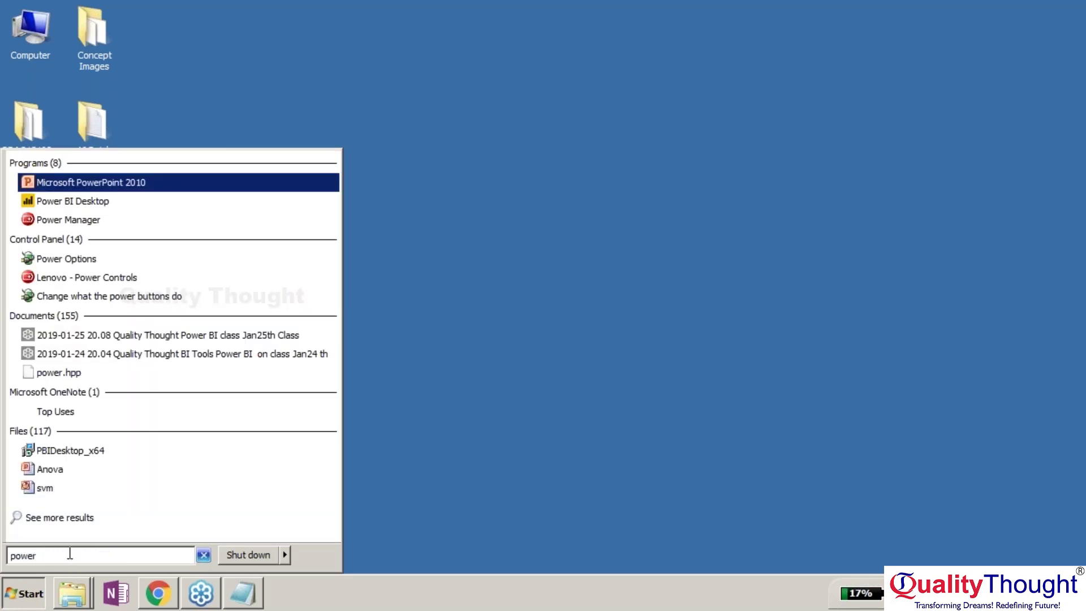
pyautogui.press('Down')
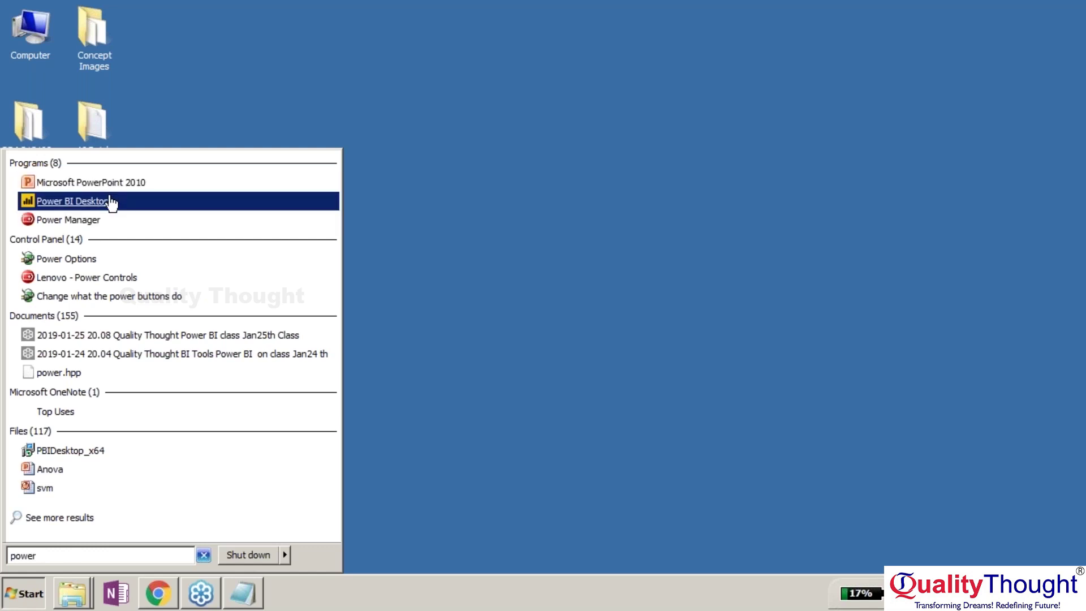
pyautogui.rightClick(165, 199)
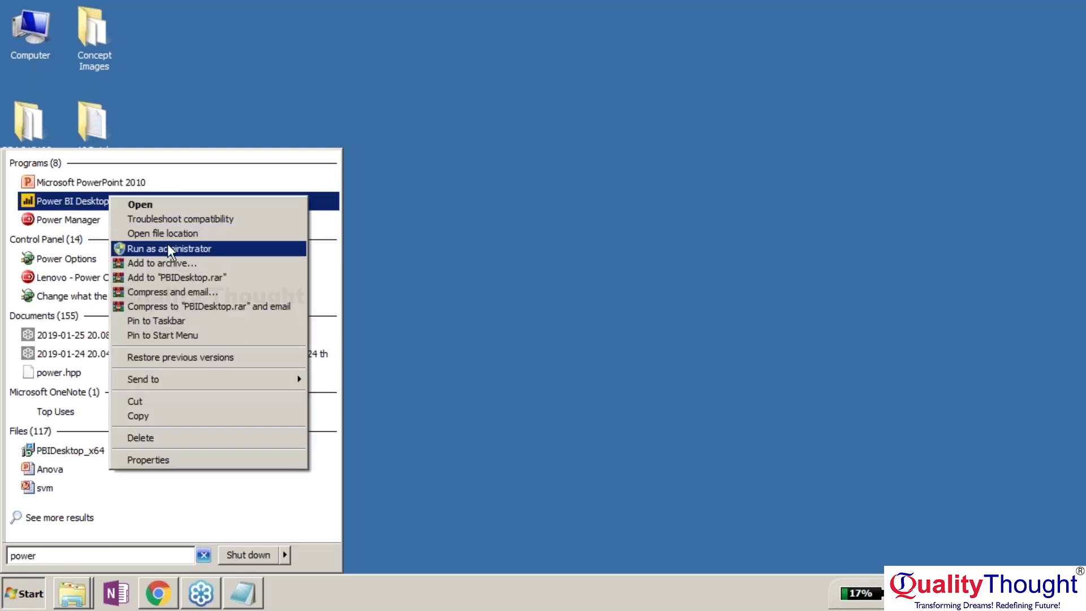
pyautogui.click(170, 249)
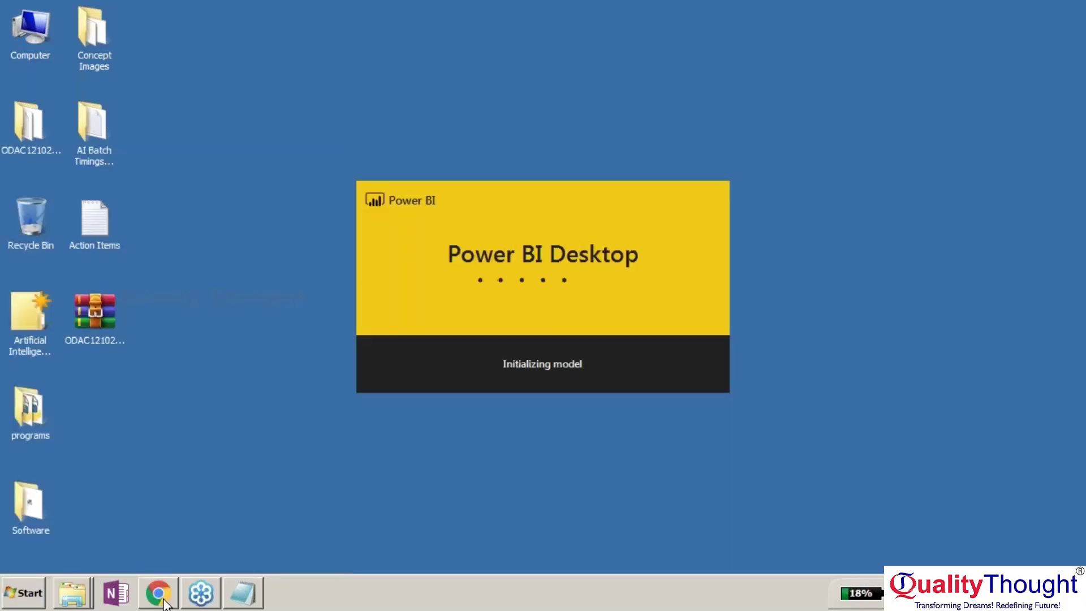
pyautogui.click(164, 603)
# Scroll the Oracle docs to step 2 on the ServerName/SID format, then switch to Power BI Desktop.
pyautogui.scroll(-12, 653, 250)
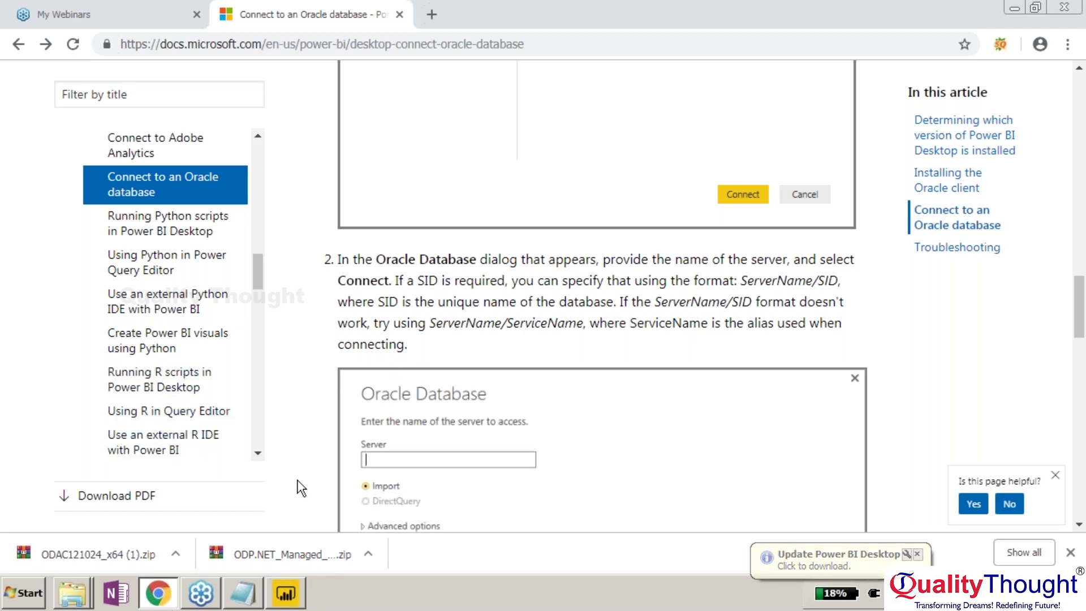
pyautogui.moveTo(296, 598)
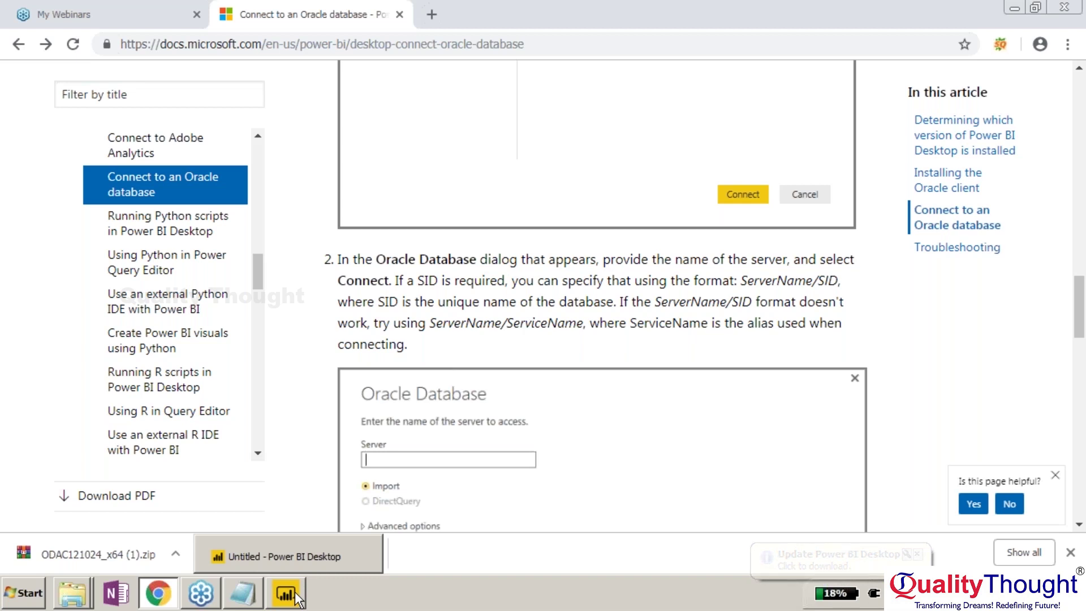
pyautogui.click(296, 598)
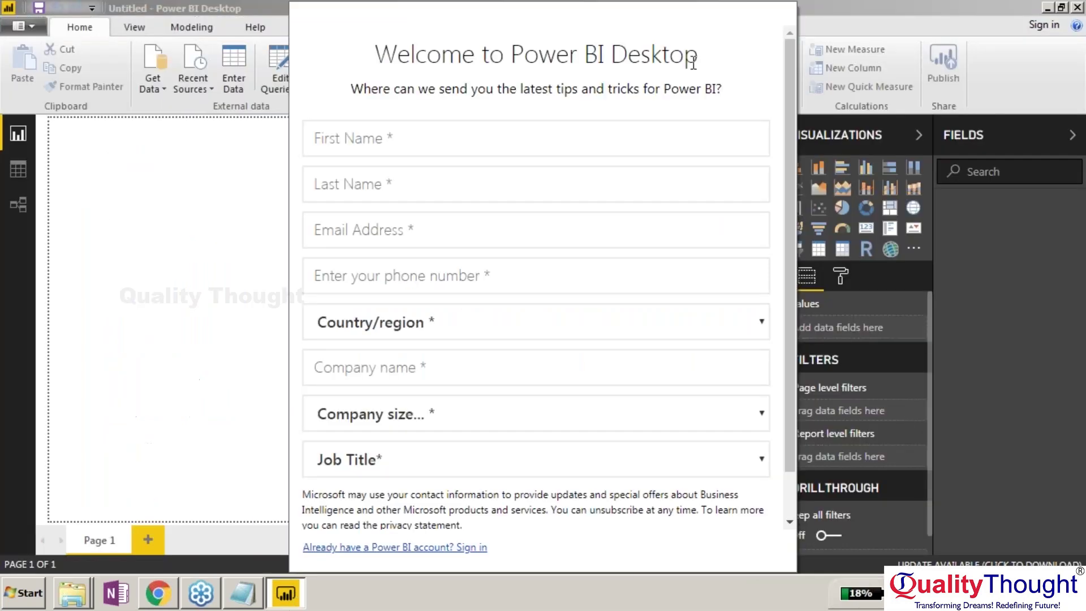
# Dismiss the Welcome registration, sign-in prompt and start screen to reach the blank report.
pyautogui.click(450, 548)
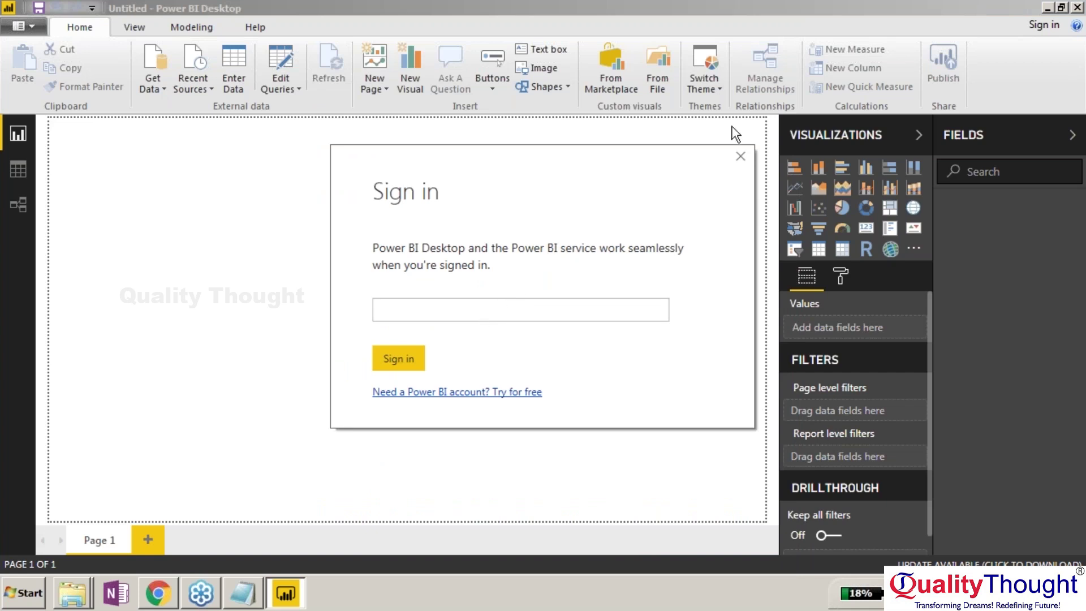
pyautogui.click(740, 156)
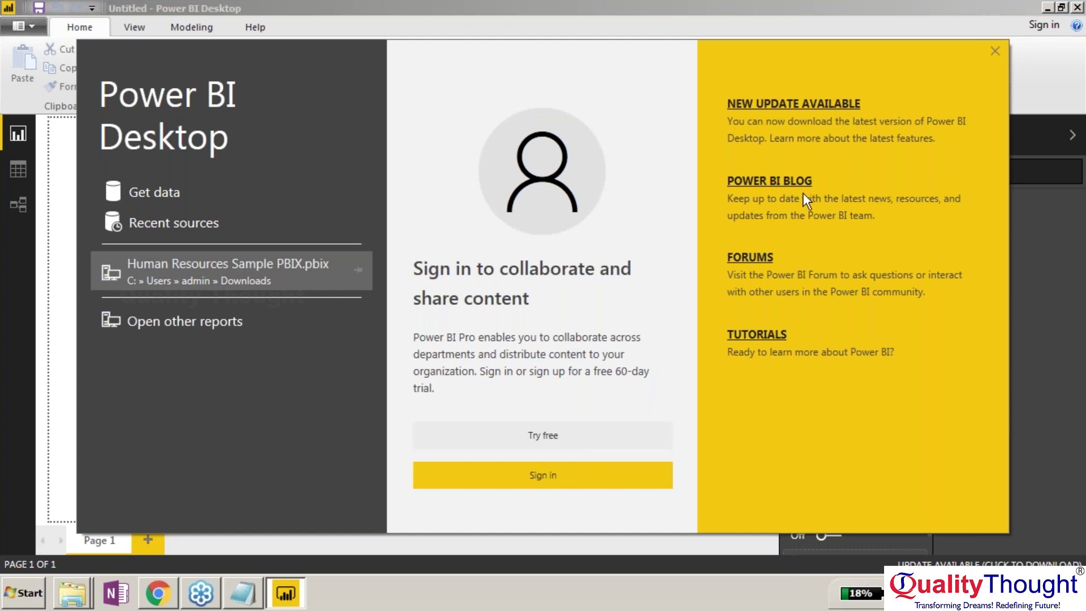
pyautogui.click(996, 51)
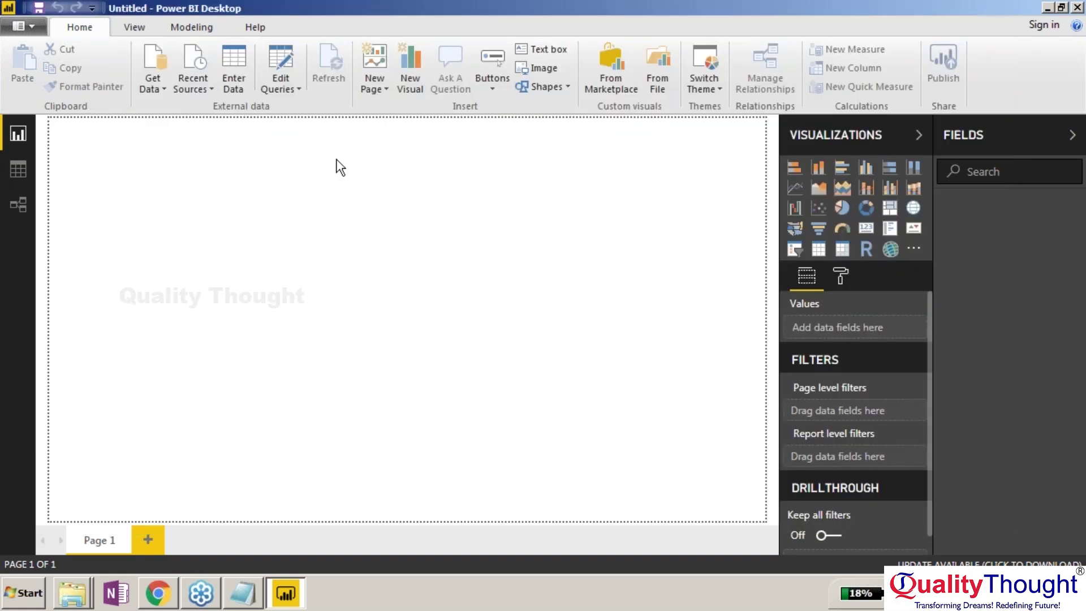
# Open the Oracle database connector from Get Data's full Database catalogue.
pyautogui.click(164, 90)
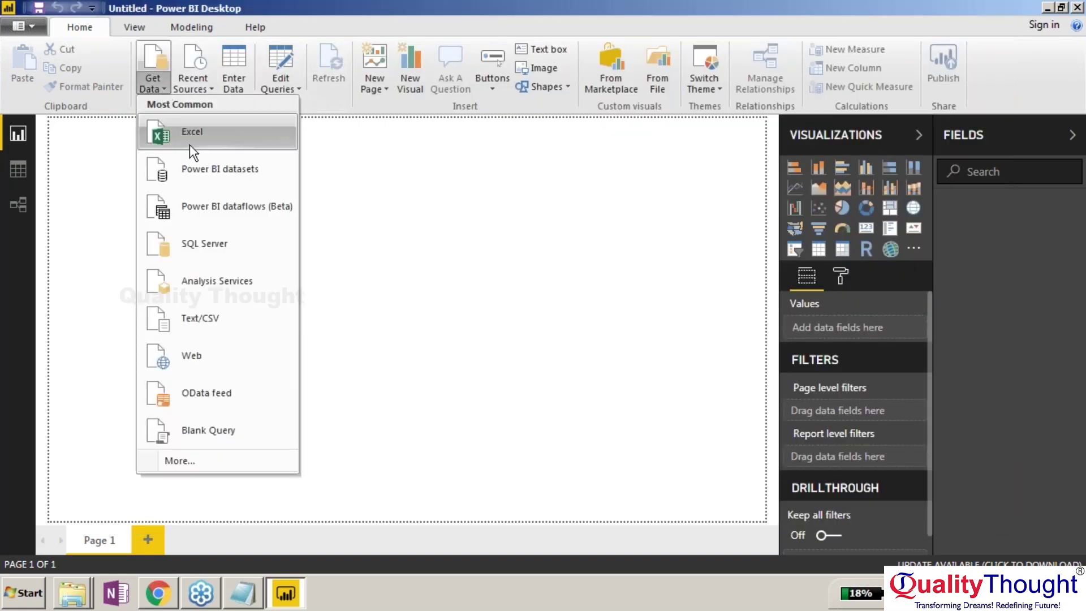
pyautogui.click(195, 462)
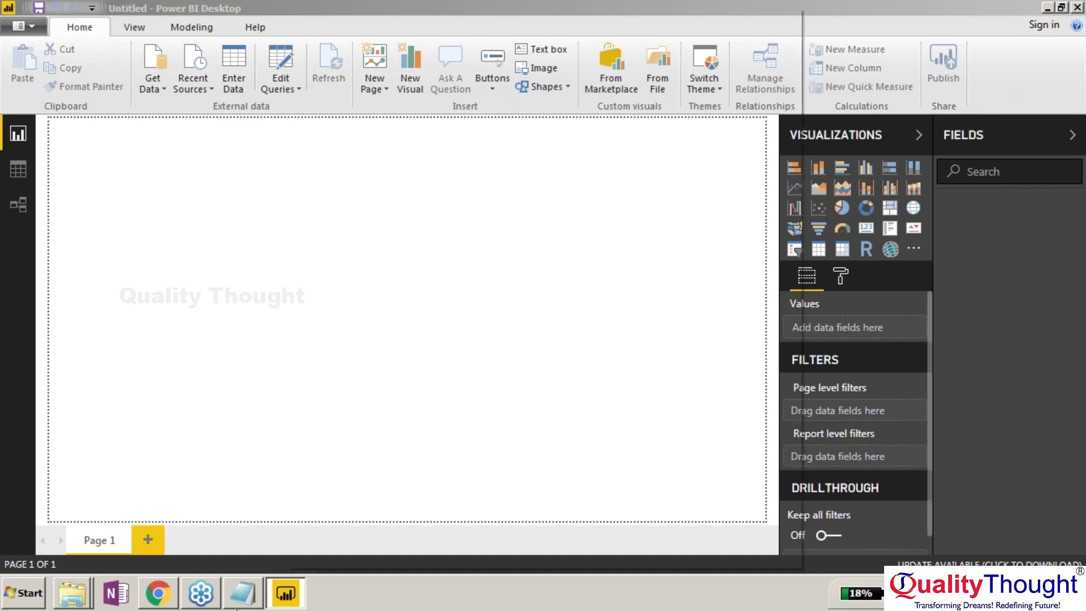
pyautogui.click(347, 166)
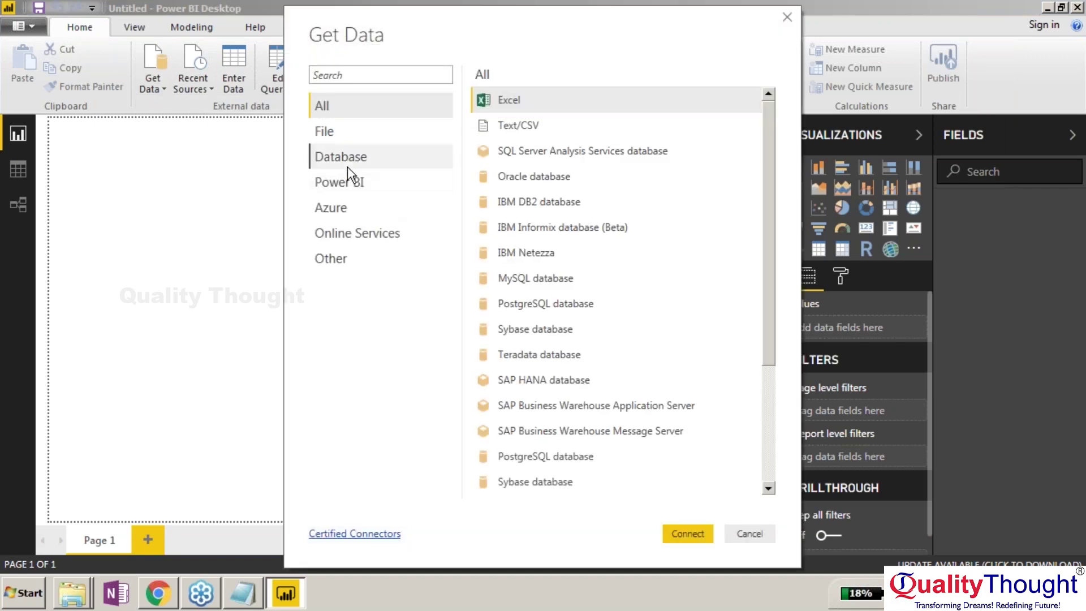
pyautogui.click(517, 167)
pyautogui.doubleClick(518, 167)
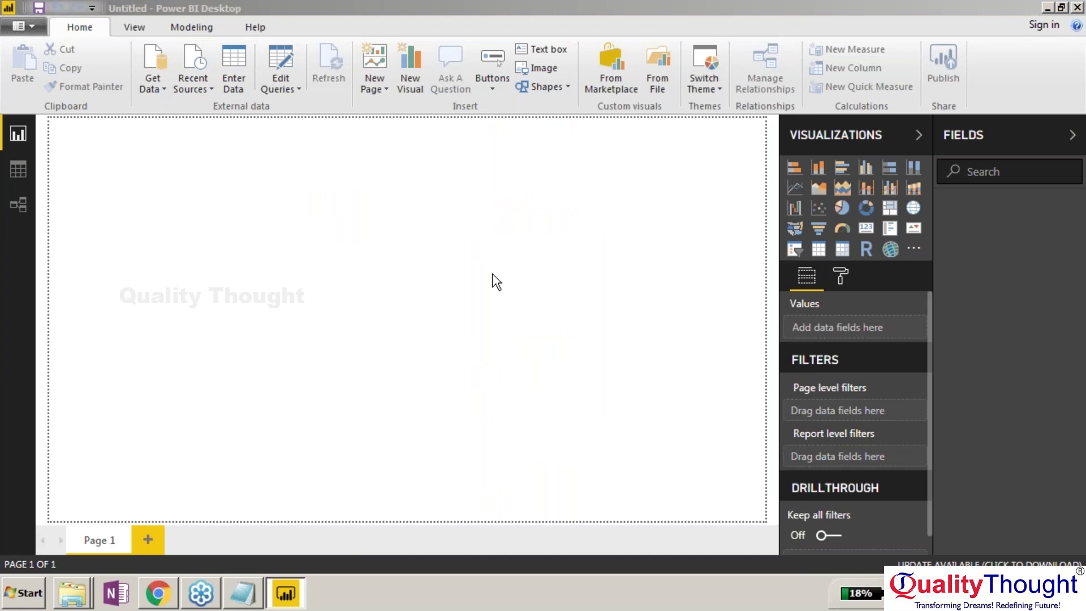
# Enter LENOVO-PC as the Oracle server and try connecting with the current Windows credentials.
pyautogui.write('LENOVO-PC')
pyautogui.click(741, 372)
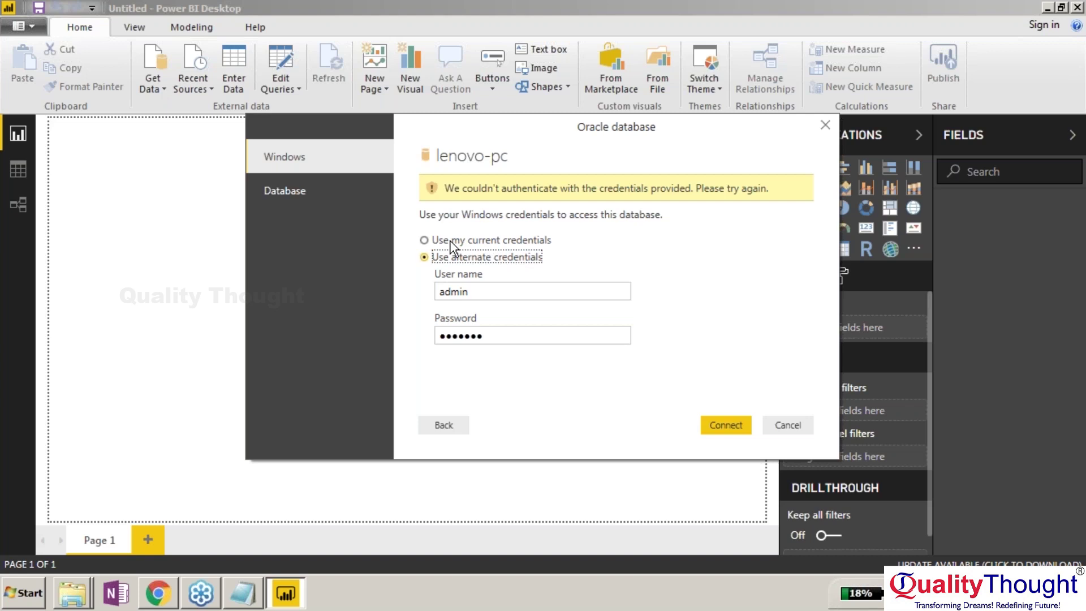
pyautogui.click(484, 242)
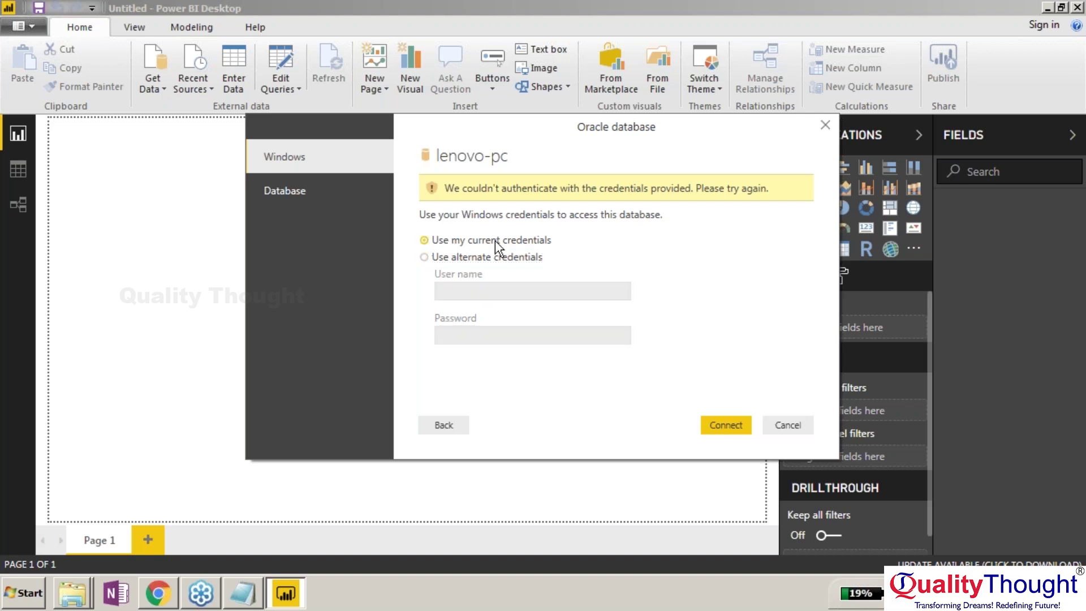
pyautogui.click(732, 424)
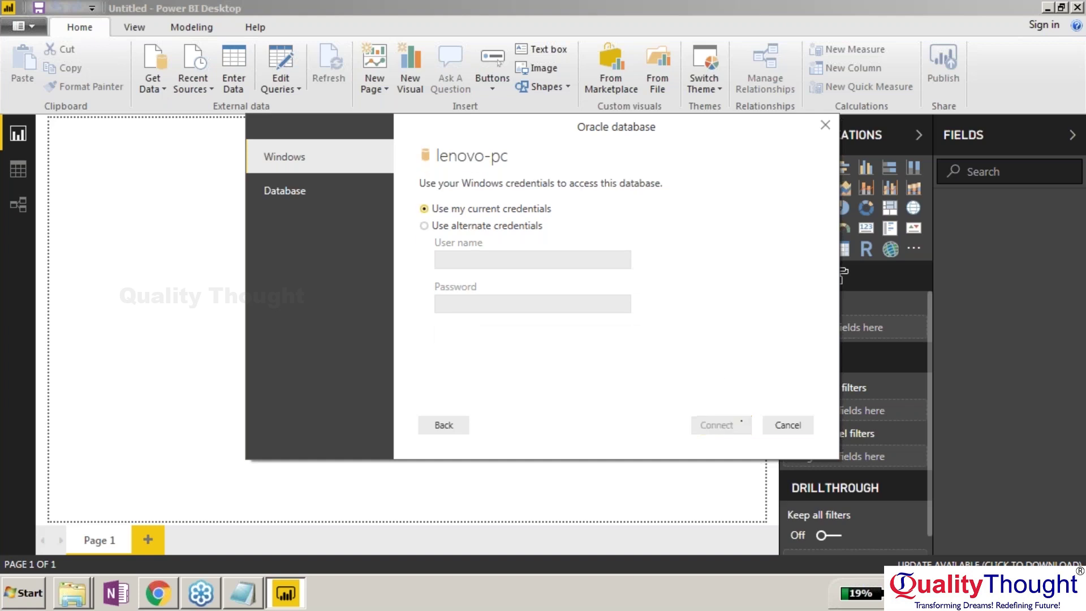
# Retry the connection using an alternate Windows user name and password.
pyautogui.click(450, 259)
pyautogui.click(496, 291)
pyautogui.write('hr')
pyautogui.click(489, 332)
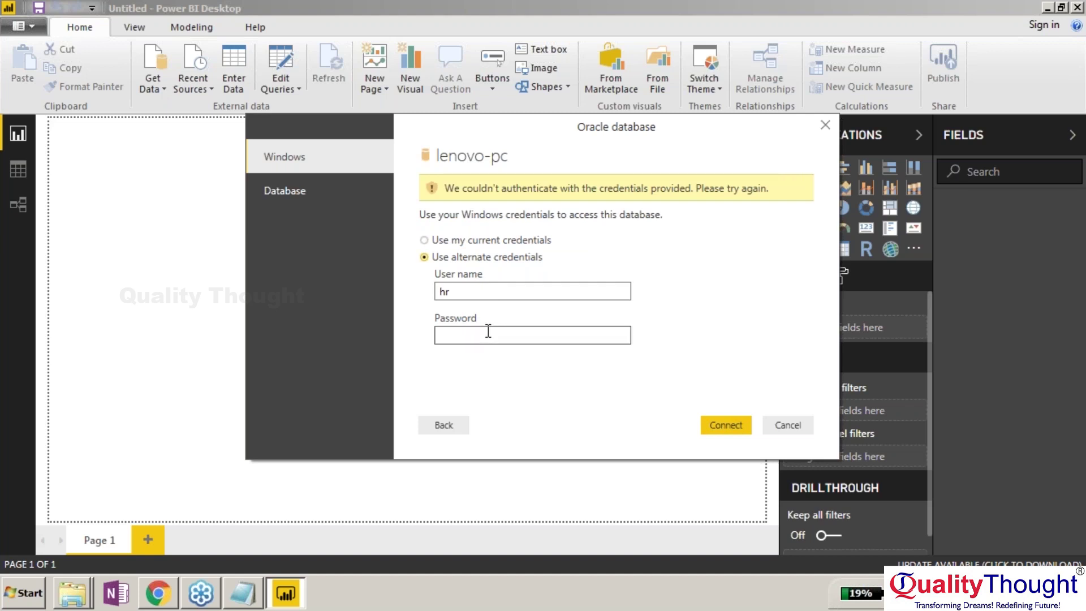
pyautogui.write('hr')
pyautogui.click(712, 426)
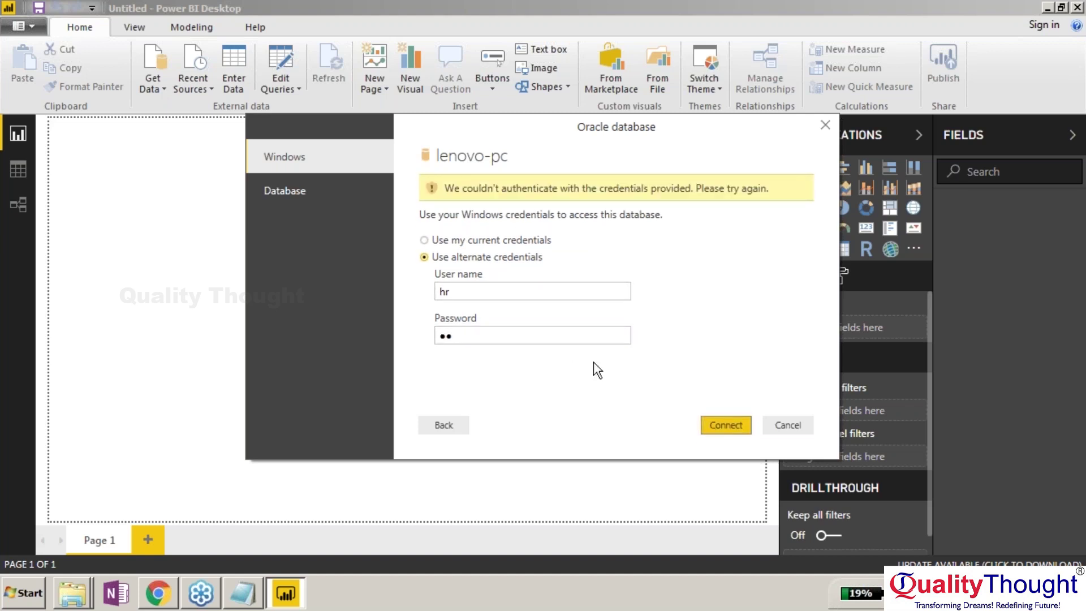
# Replace the alternate Windows user name and password with different values and retry the connection.
pyautogui.click(518, 288)
pyautogui.press('BackSpace')
pyautogui.press('BackSpace')
pyautogui.write('admin')
pyautogui.press('Tab')
pyautogui.press('BackSpace')
pyautogui.press('BackSpace')
pyautogui.write('admin')
pyautogui.click(719, 425)
# Switch to Database authentication, enter the database user name and password, and connect.
pyautogui.click(356, 198)
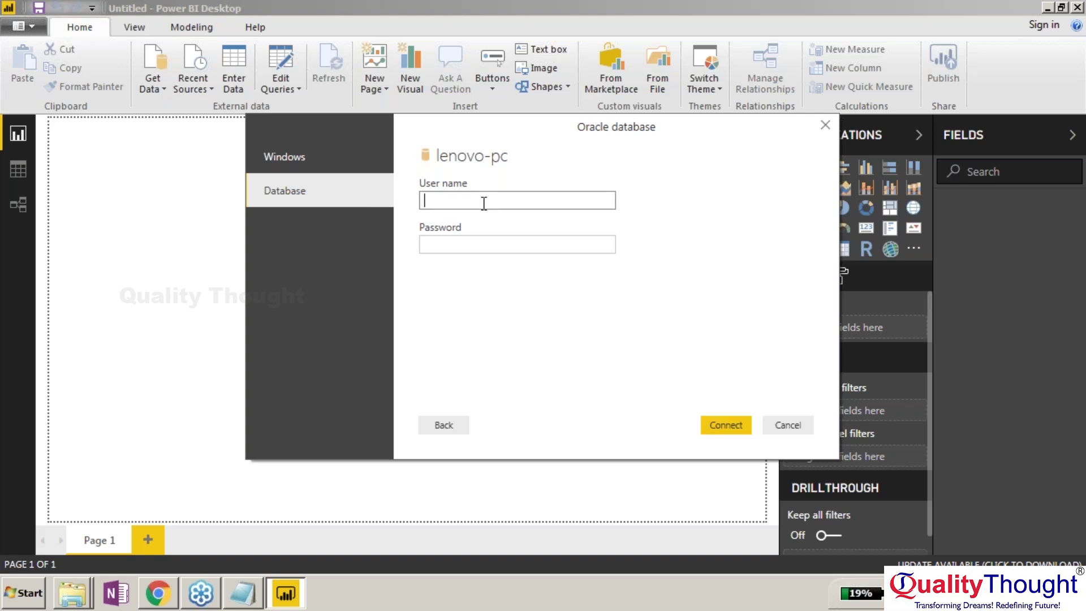
pyautogui.write('hr')
pyautogui.press('Tab')
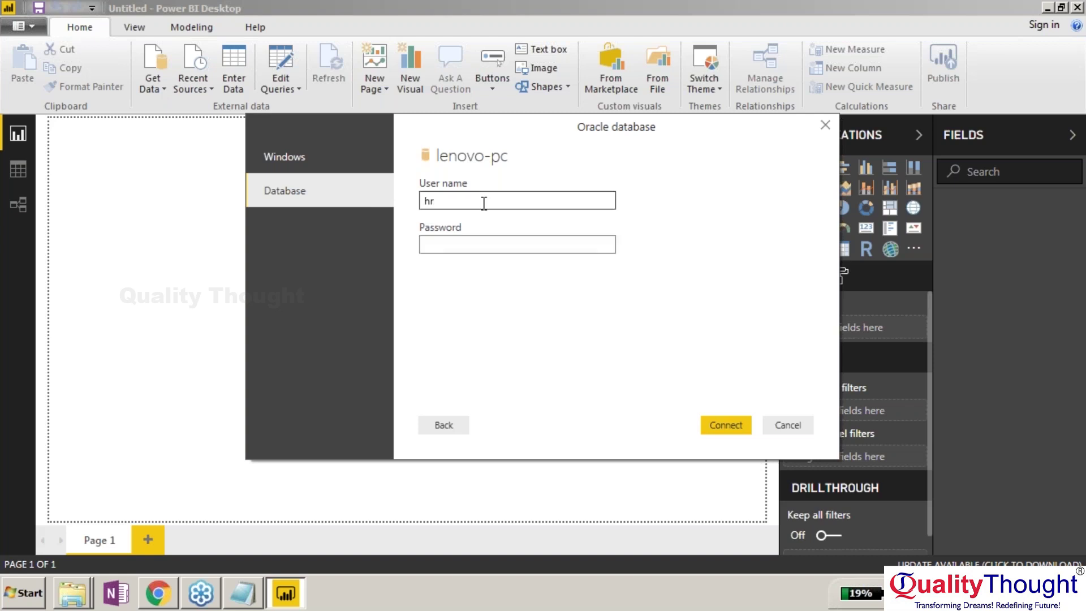
pyautogui.write('hr')
pyautogui.click(722, 425)
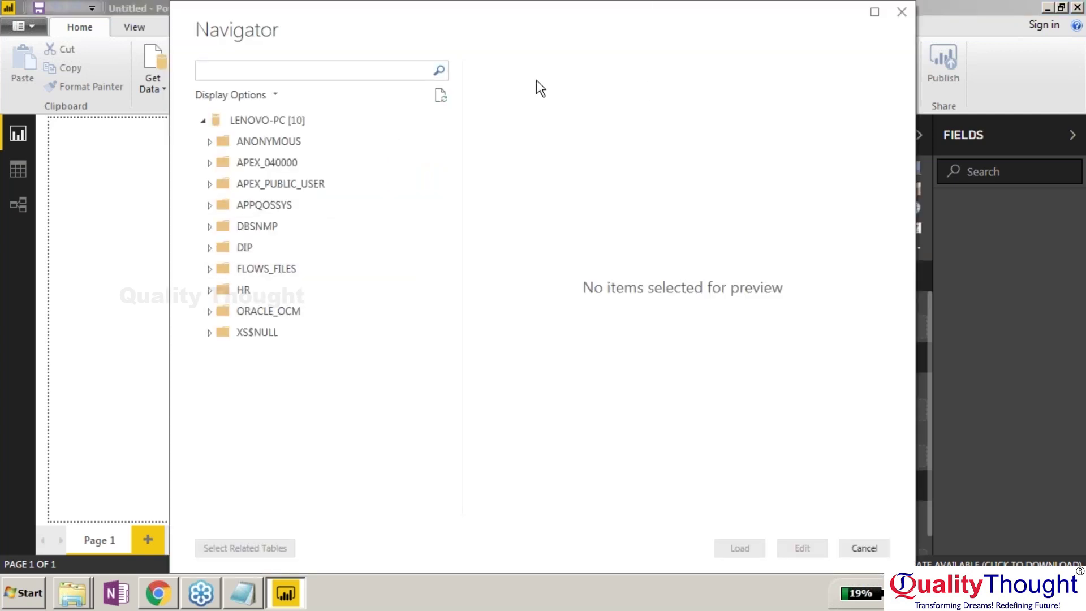
# Expand HR and tick ATTENDANCE, COUNTRIES, CUST, DEPARTMENTS, EMPLOYEES, EXPENSE, JOB_HISTORY, JOBS, LOCATIONS, REGIONS.
pyautogui.click(210, 289)
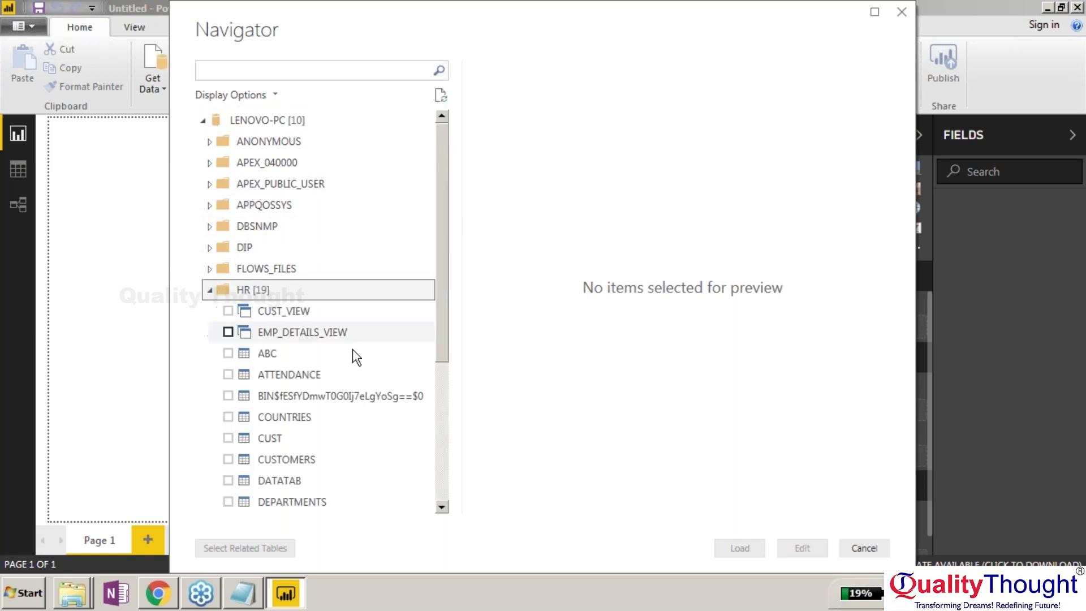
pyautogui.moveTo(446, 273); pyautogui.dragTo(449, 368)
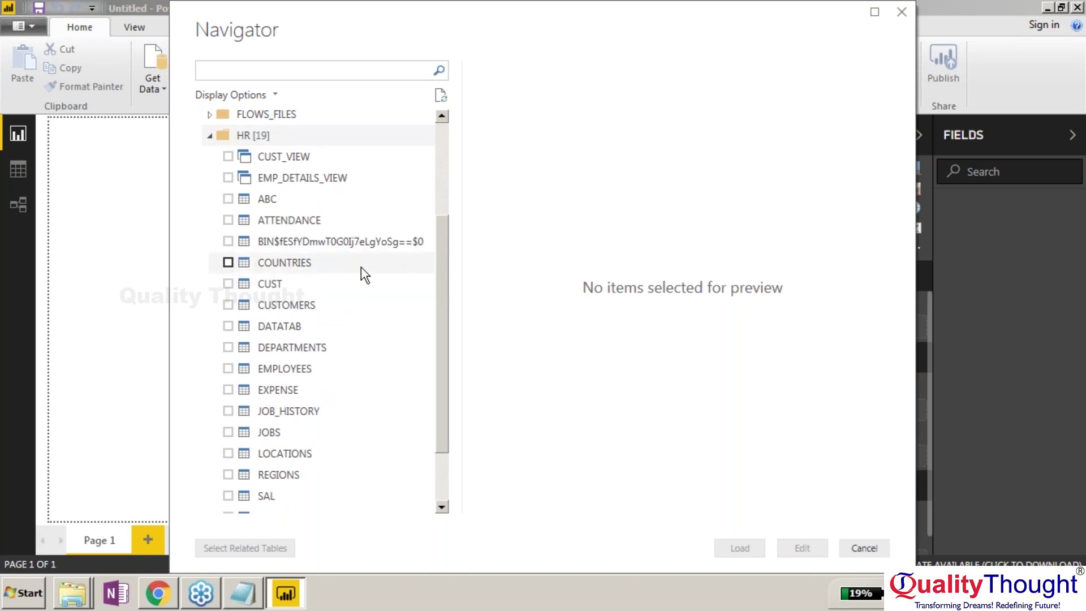
pyautogui.click(228, 220)
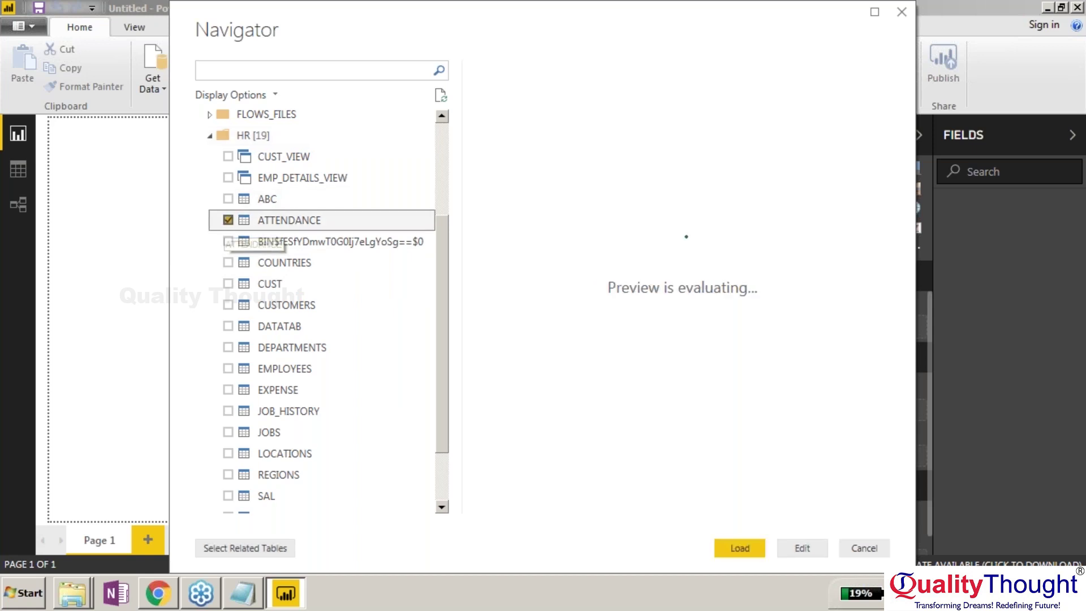
pyautogui.click(227, 262)
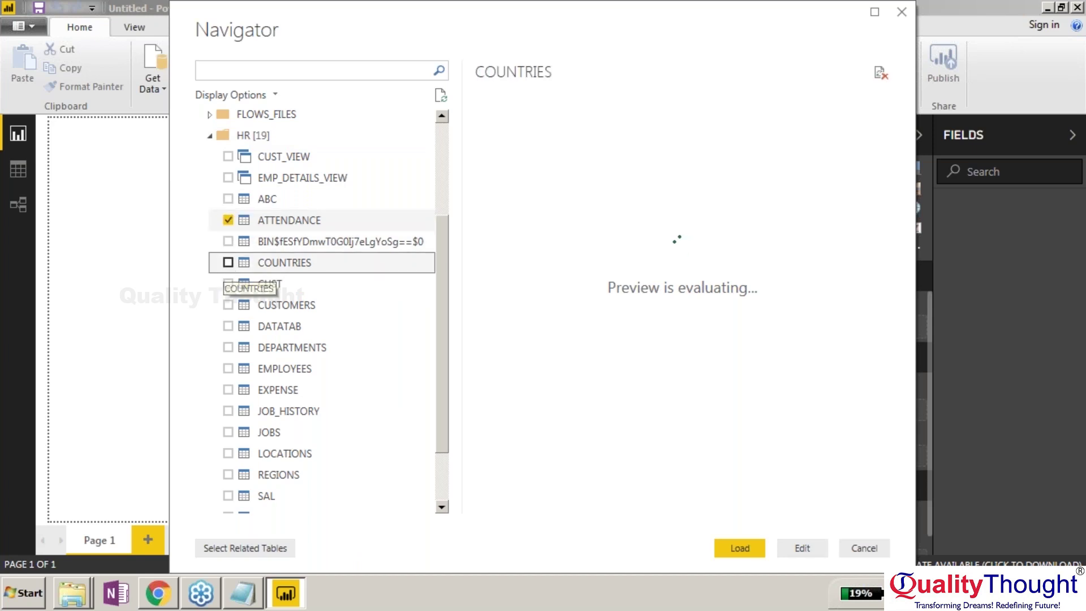
pyautogui.click(228, 283)
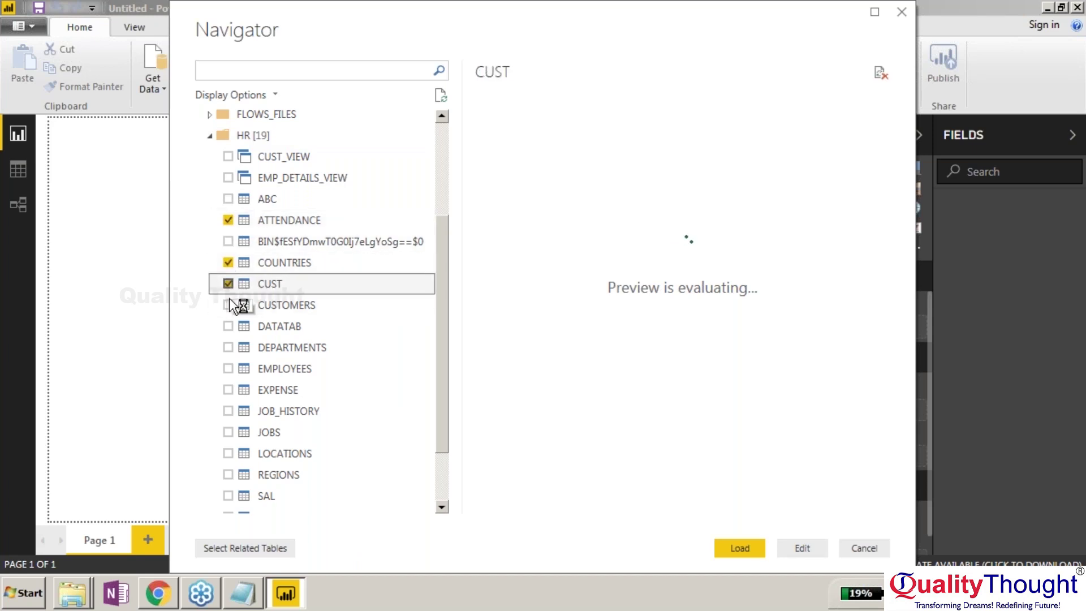
pyautogui.click(227, 347)
pyautogui.click(228, 368)
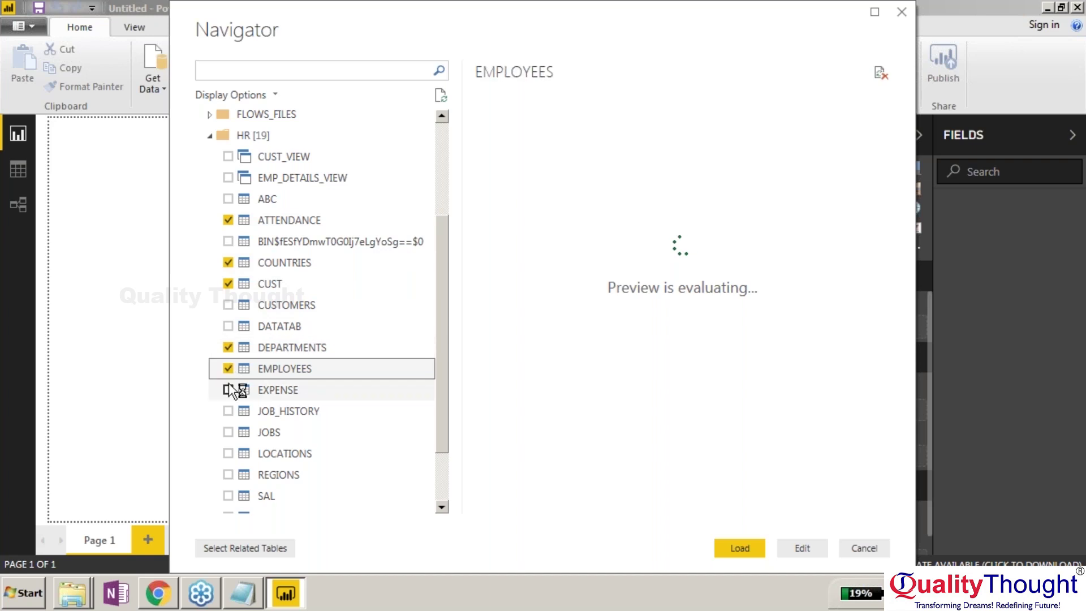
pyautogui.click(228, 390)
pyautogui.click(228, 411)
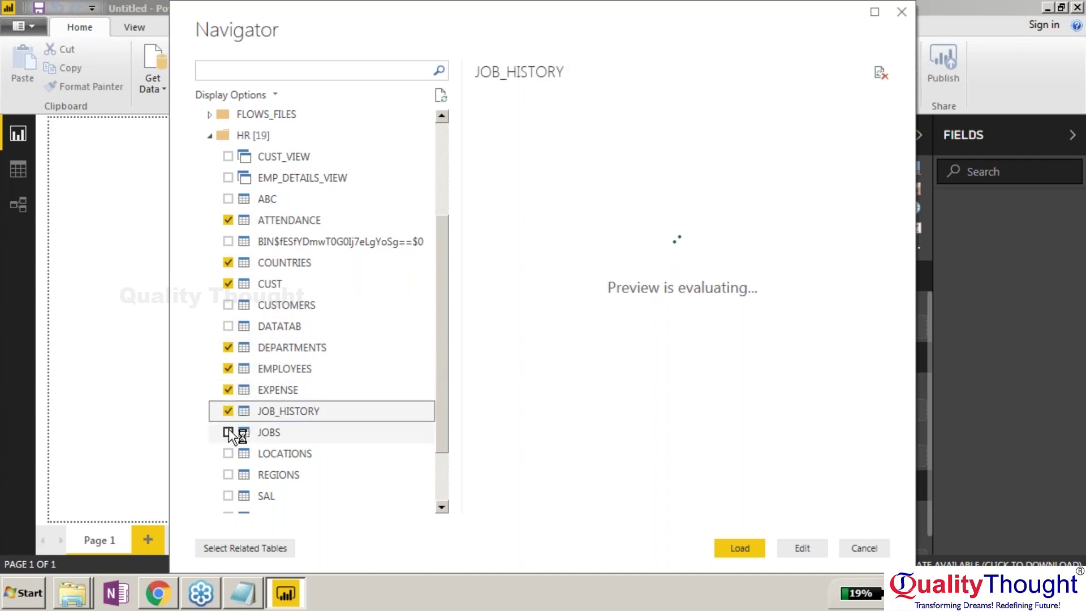
pyautogui.click(228, 432)
pyautogui.click(228, 453)
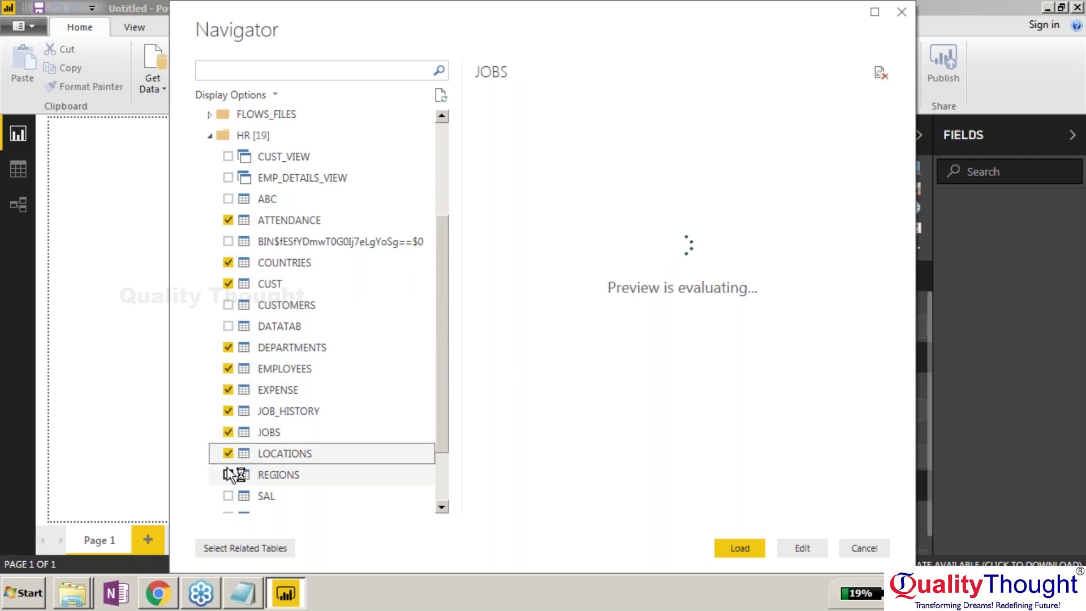
pyautogui.click(227, 475)
# Preview the LOCATIONS and empty USERS tables, then load the selected tables.
pyautogui.click(227, 453)
pyautogui.click(444, 464)
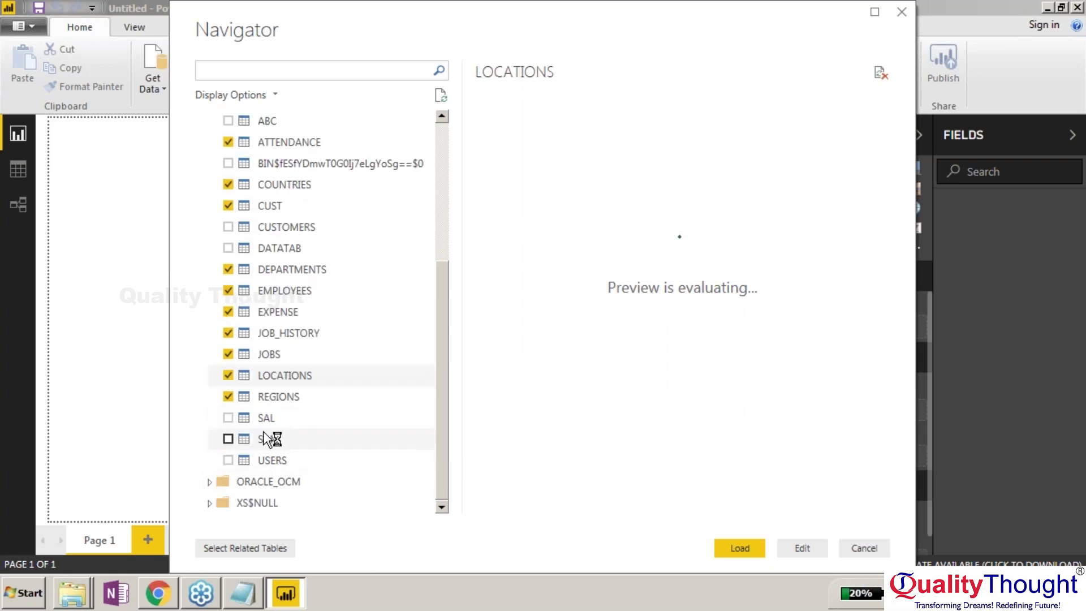
pyautogui.click(228, 459)
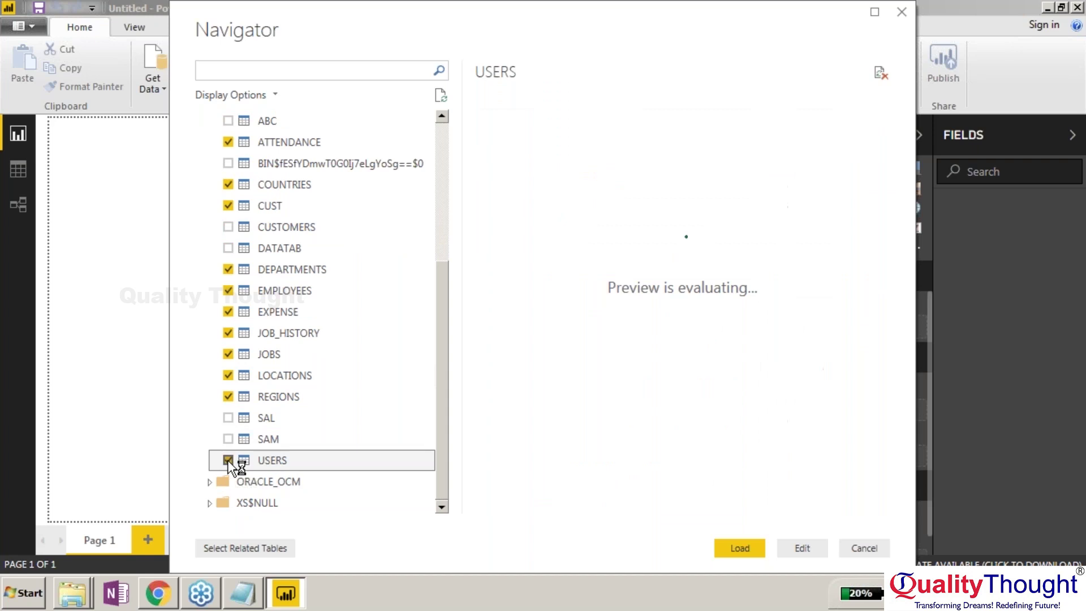
pyautogui.click(752, 548)
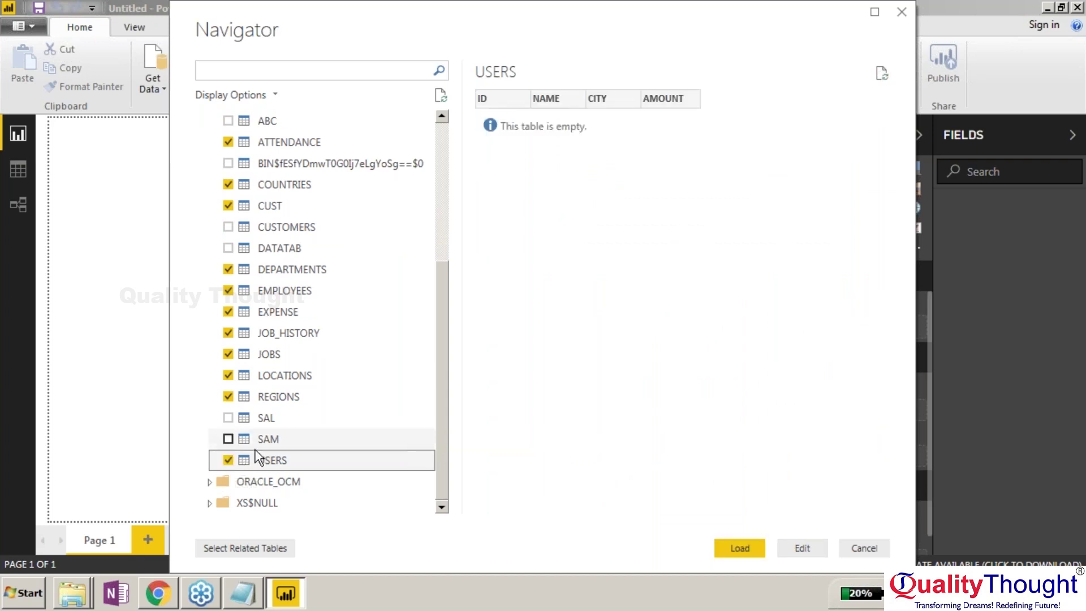
pyautogui.click(732, 548)
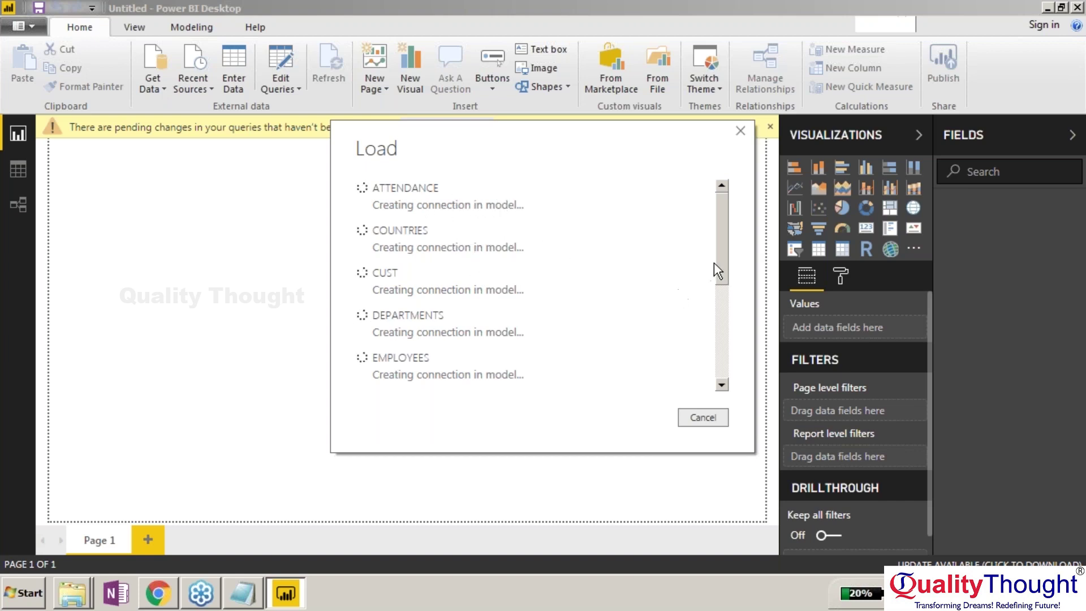
# Let the Load dialog finish creating connections until the ten HR tables appear in Fields.
pyautogui.moveTo(717, 259)
pyautogui.mouseDown()
pyautogui.moveTo(714, 349)
pyautogui.moveTo(717, 239)
pyautogui.mouseUp()
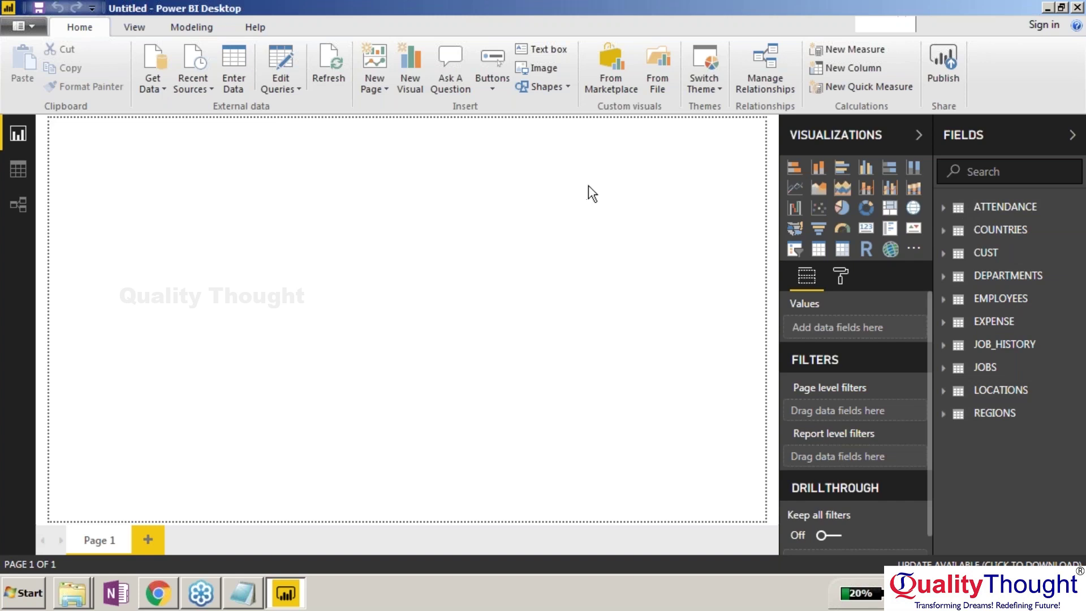
pyautogui.click(943, 62)
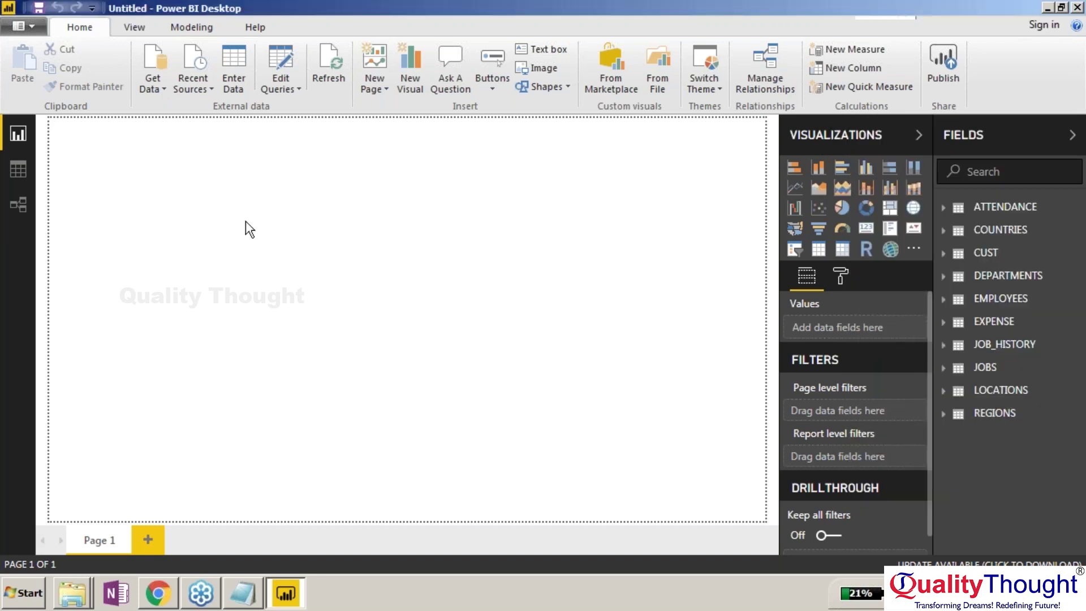
# In Data view, preview ATTENDANCE and COUNTRIES, then delete the ATTENDANCE table.
pyautogui.click(12, 176)
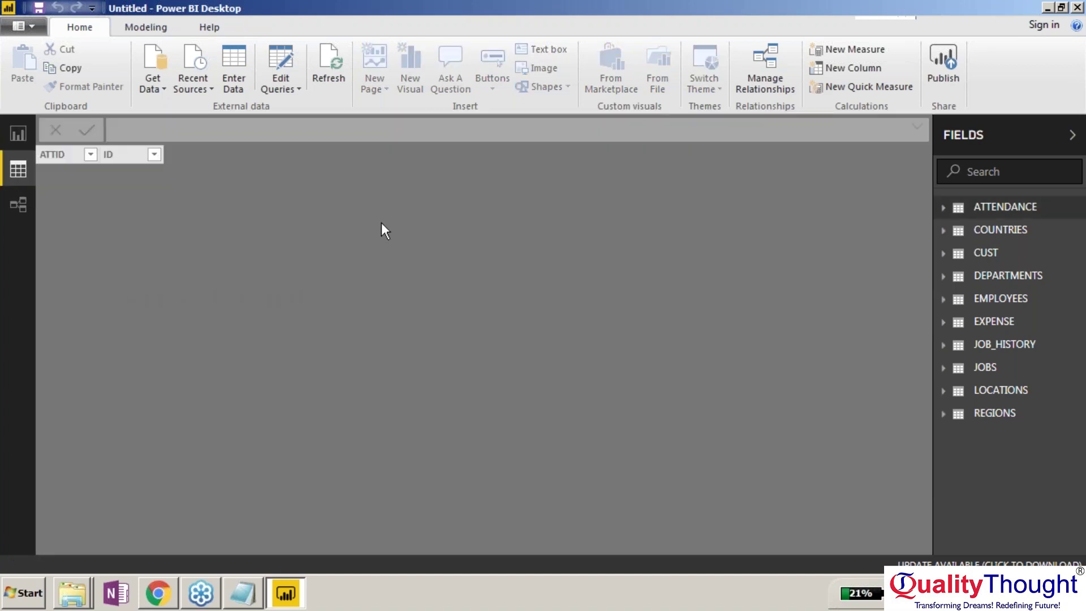
pyautogui.click(943, 207)
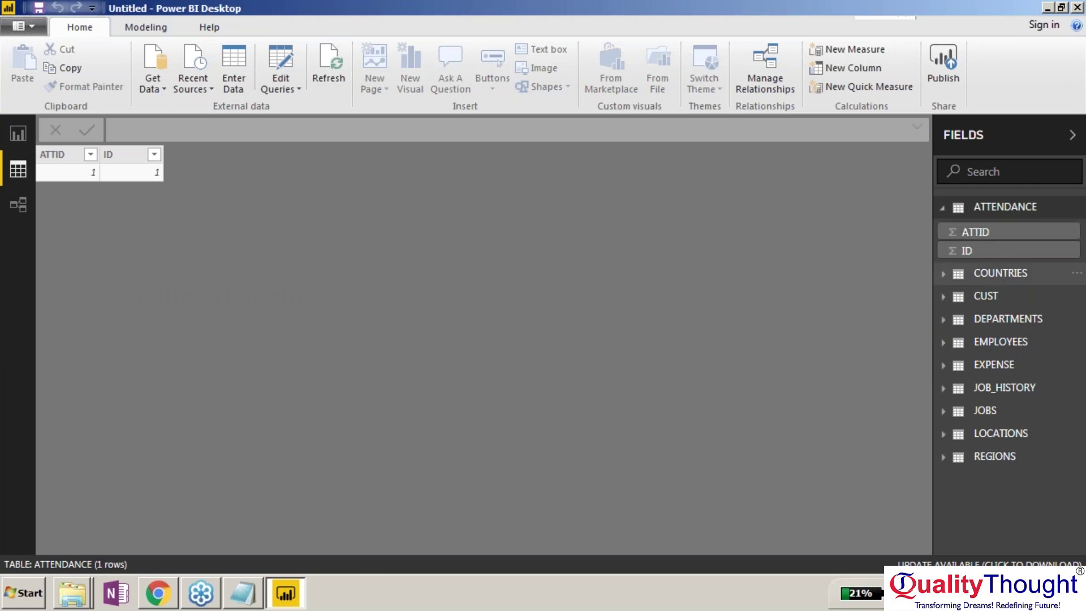
pyautogui.click(996, 275)
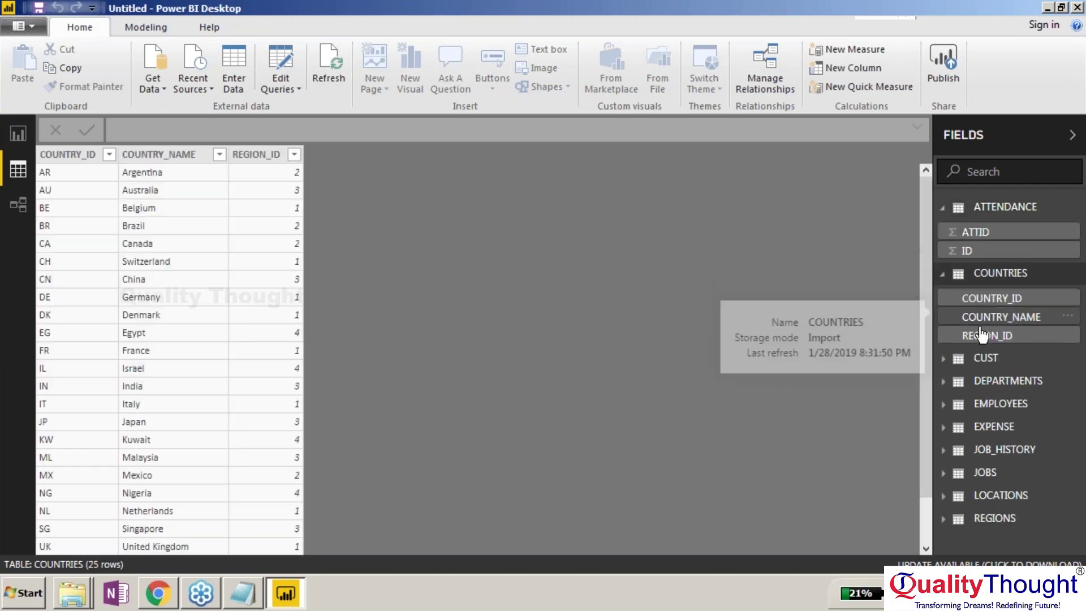
pyautogui.click(998, 209)
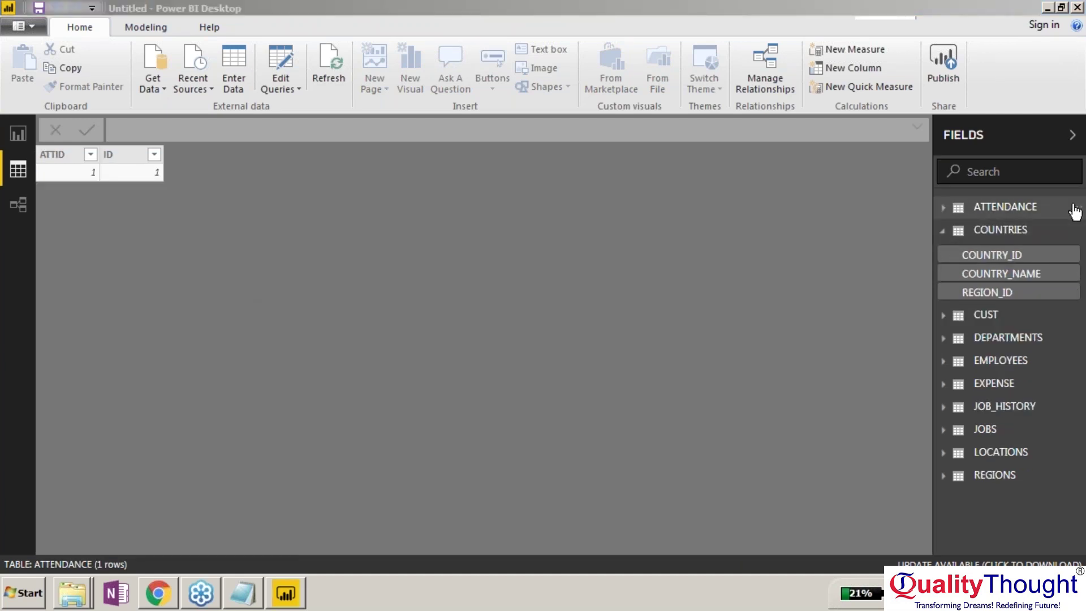
pyautogui.click(1074, 212)
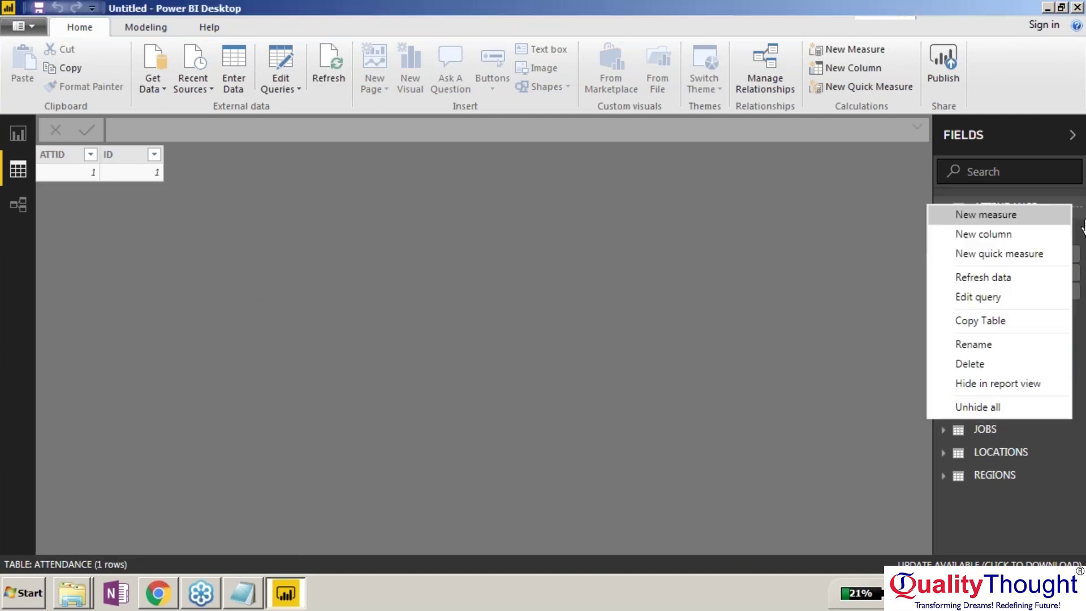
pyautogui.click(995, 368)
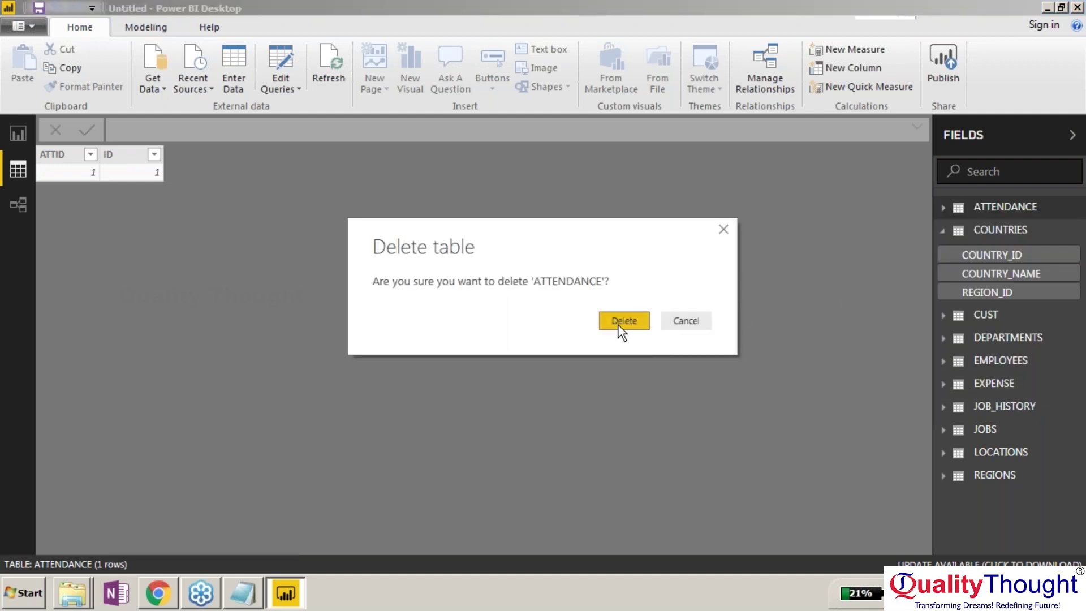
pyautogui.click(617, 324)
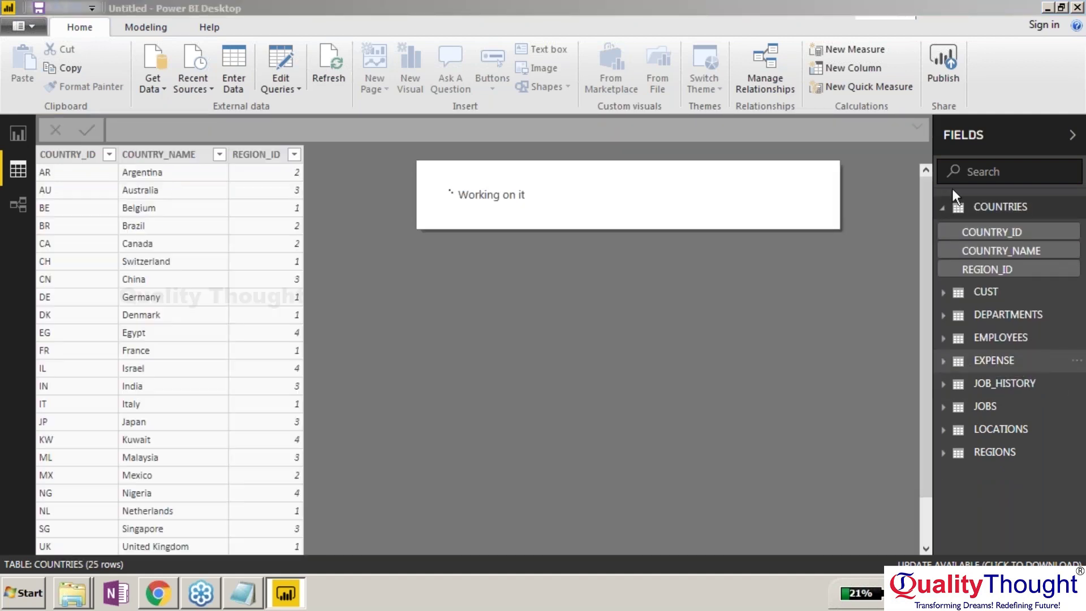
# Preview the CUST table and delete it from the model.
pyautogui.click(974, 206)
pyautogui.click(984, 230)
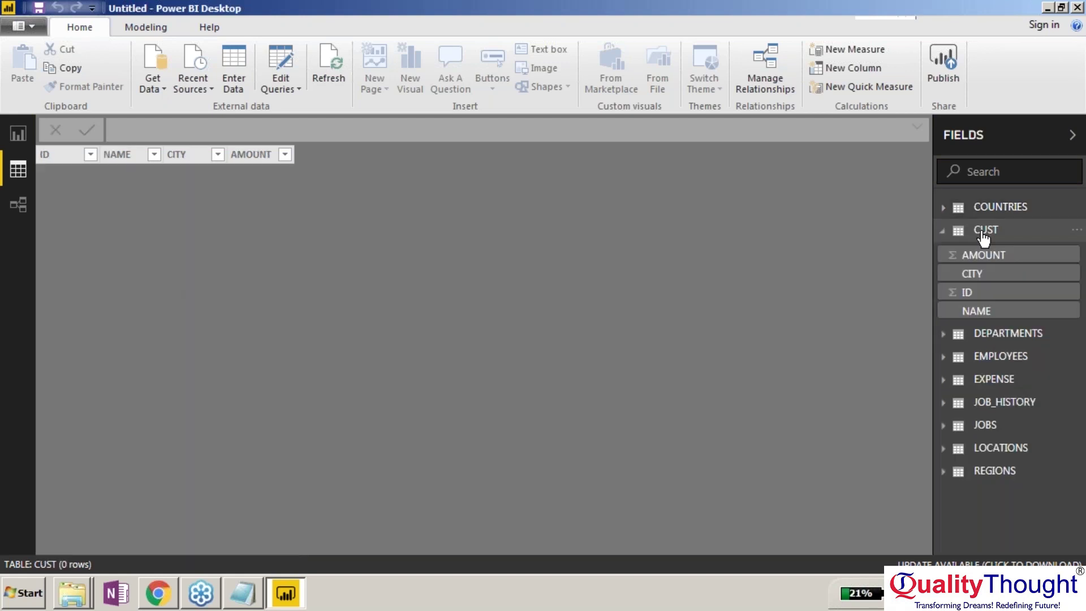
pyautogui.click(1076, 229)
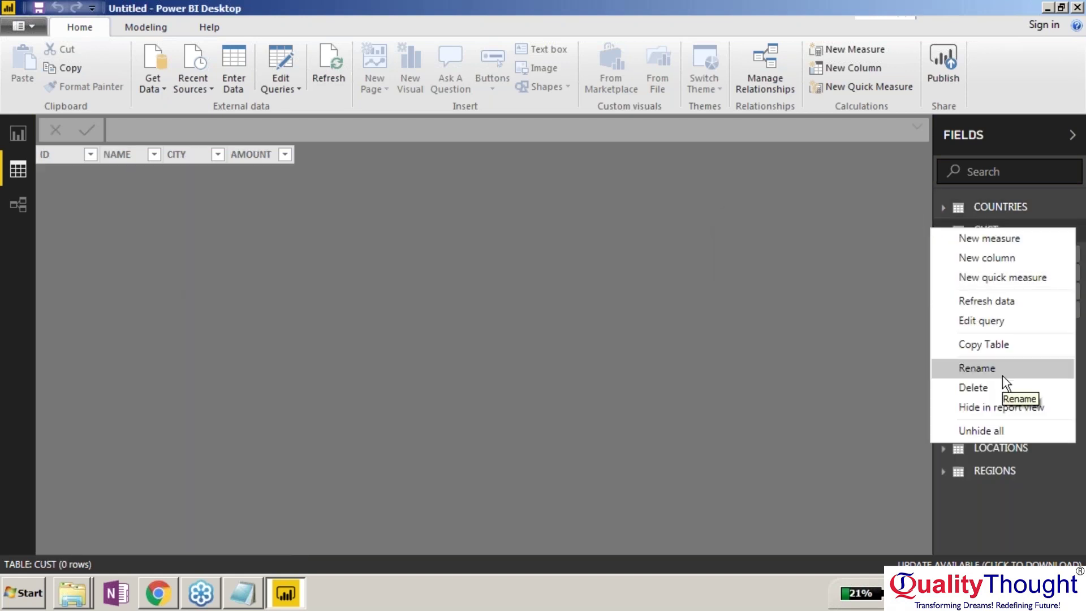
pyautogui.press('Escape')
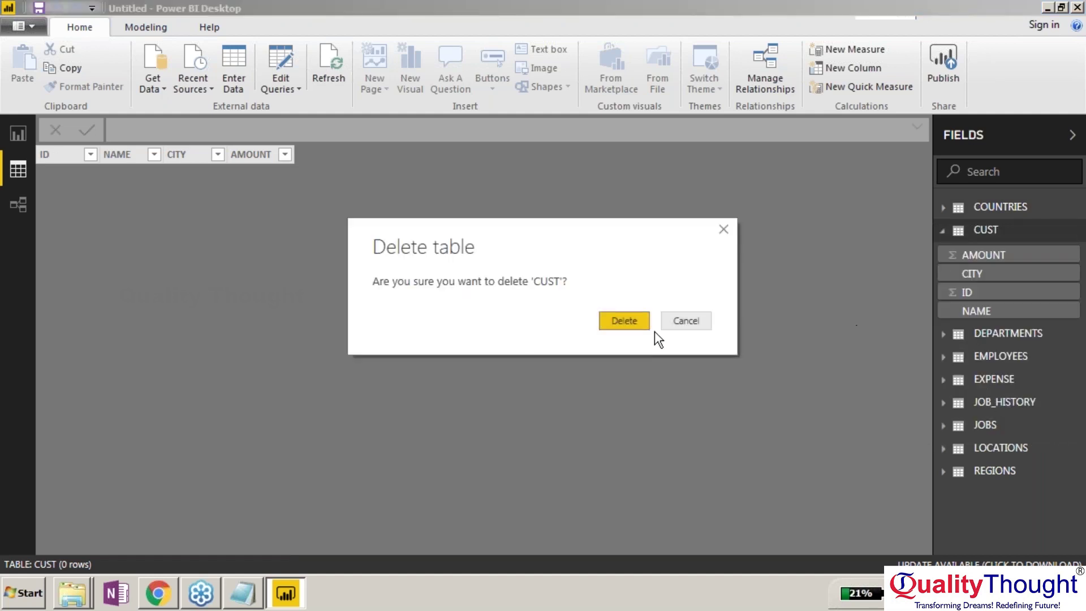
pyautogui.press('Return')
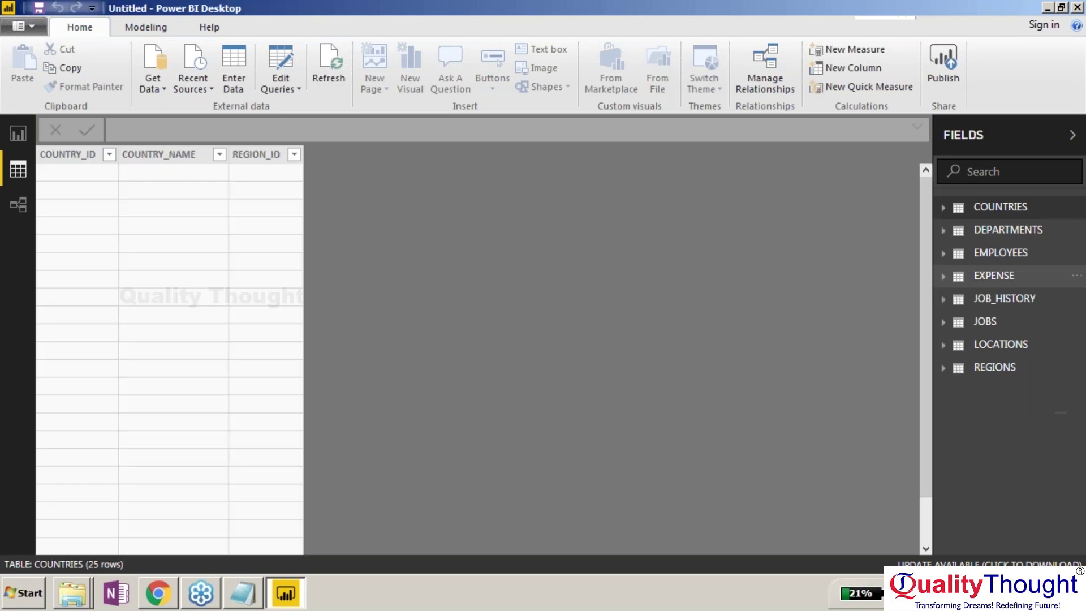
# Browse the DEPARTMENTS, EMPLOYEES, EXPENSE and JOB_HISTORY tables' data in Data view.
pyautogui.click(1000, 232)
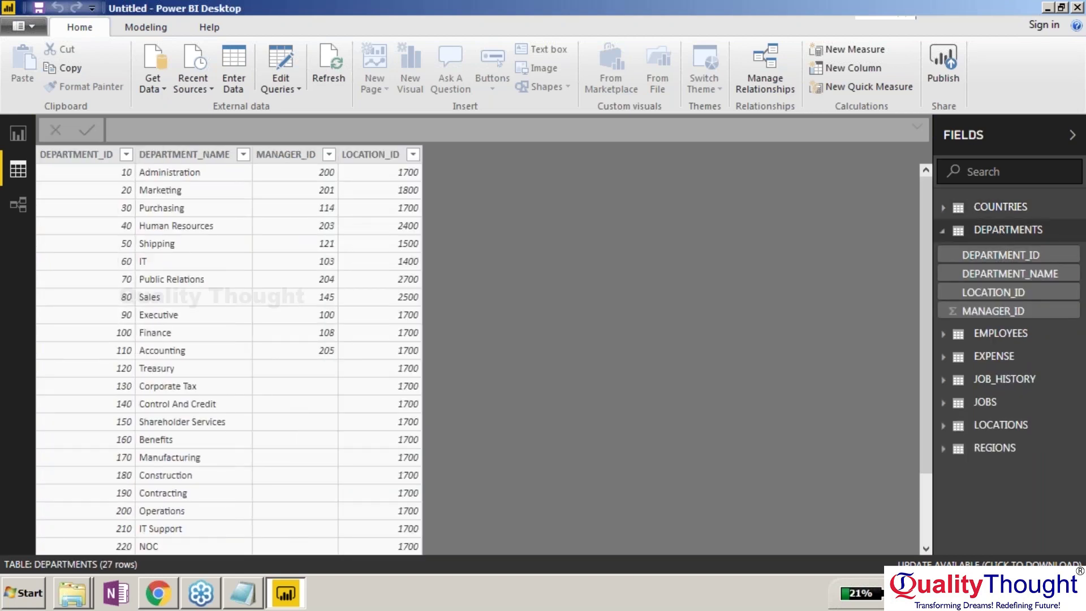
pyautogui.click(993, 337)
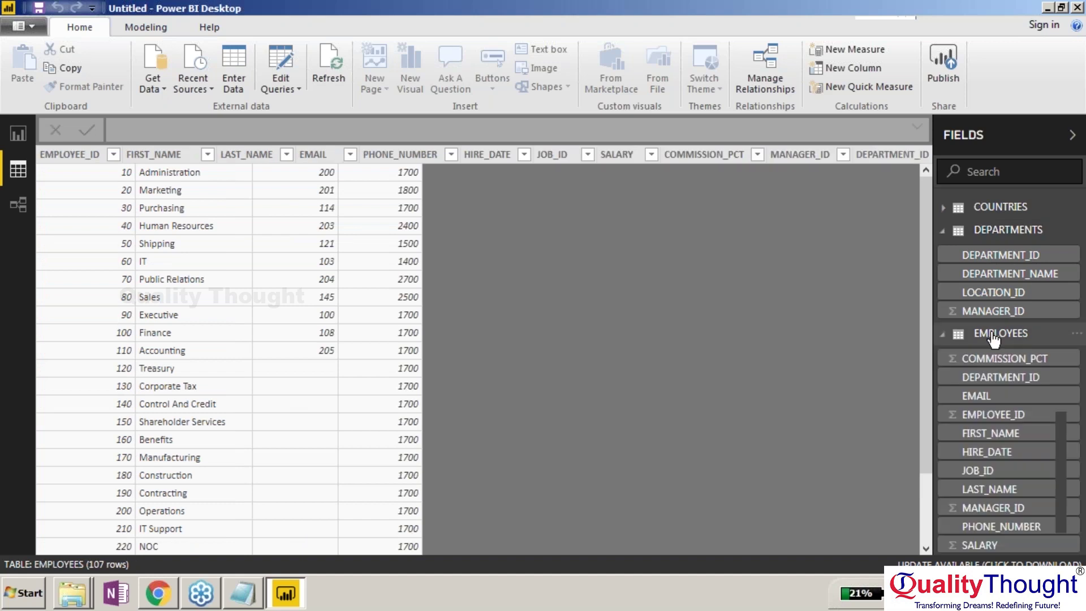
pyautogui.click(946, 232)
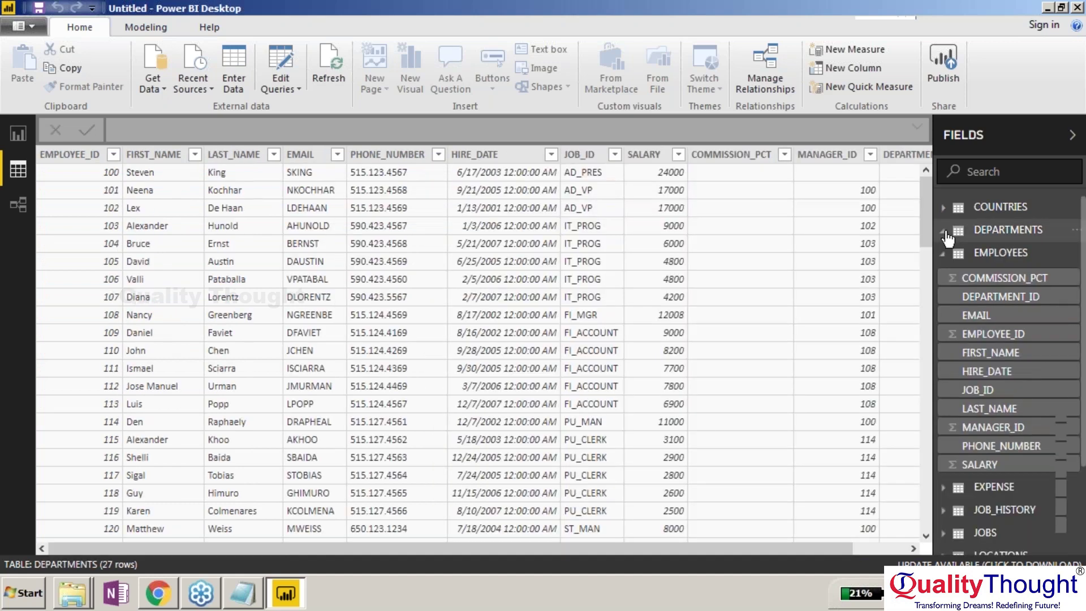
pyautogui.click(943, 253)
pyautogui.click(943, 276)
pyautogui.click(942, 276)
pyautogui.click(1001, 300)
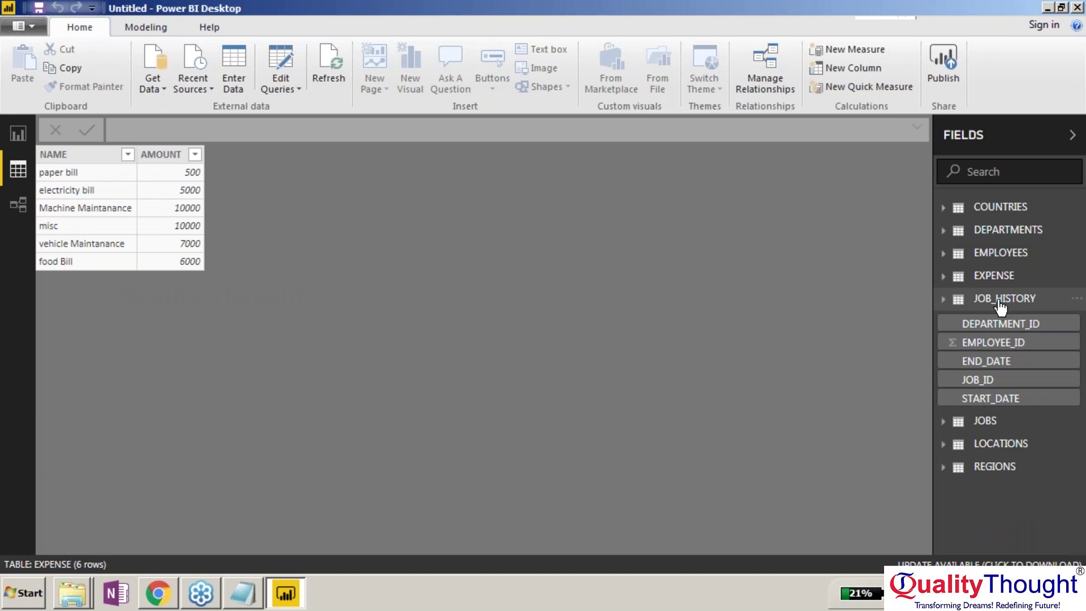
pyautogui.click(943, 300)
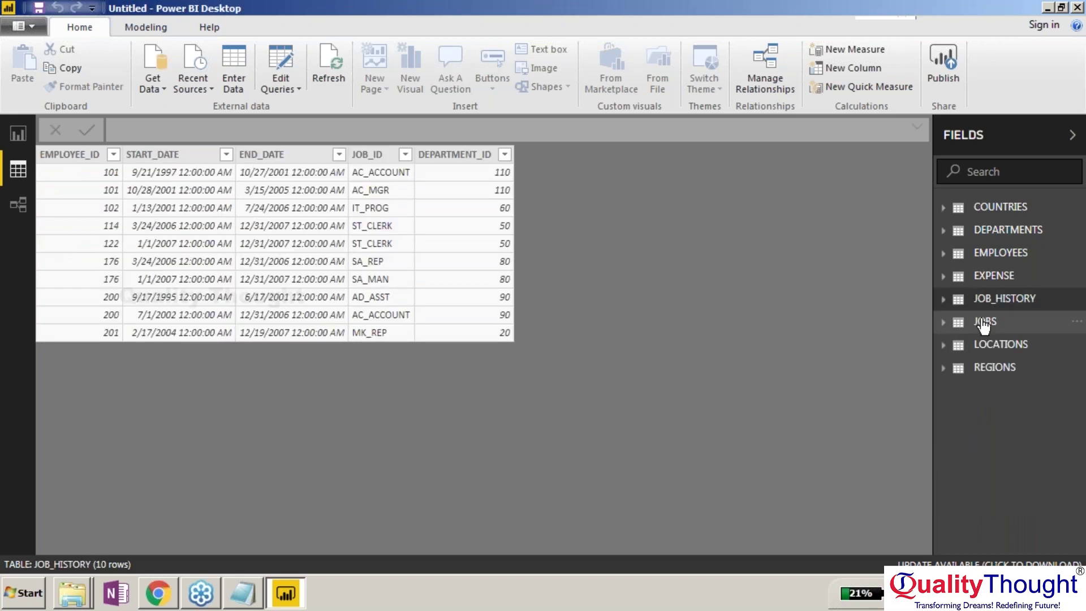
# View the JOBS and LOCATIONS data, collapse both, and select the REGIONS table.
pyautogui.click(984, 323)
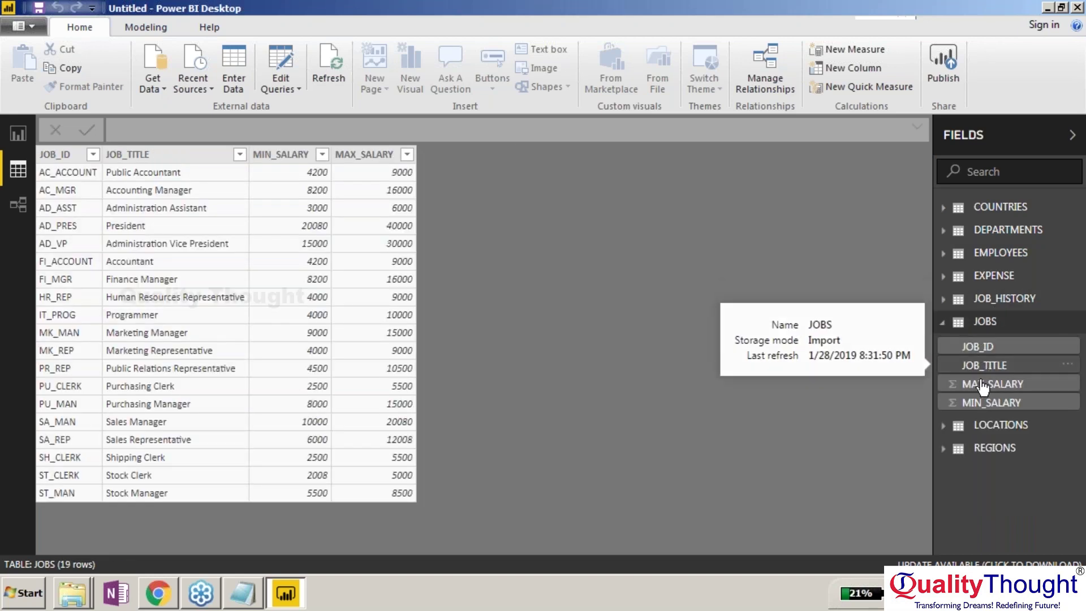
pyautogui.click(992, 431)
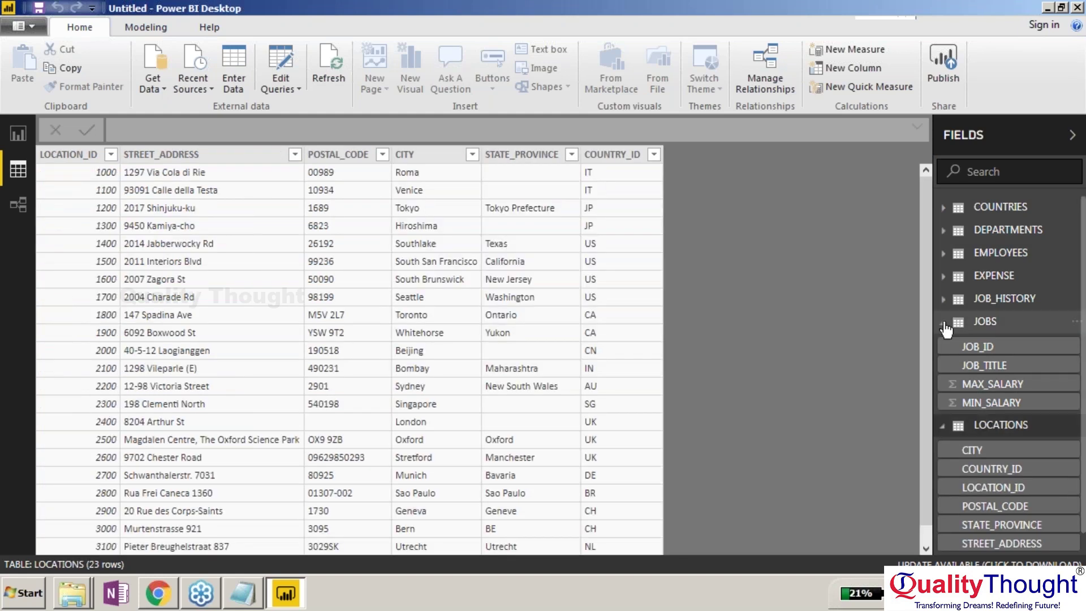
pyautogui.click(943, 323)
pyautogui.click(943, 346)
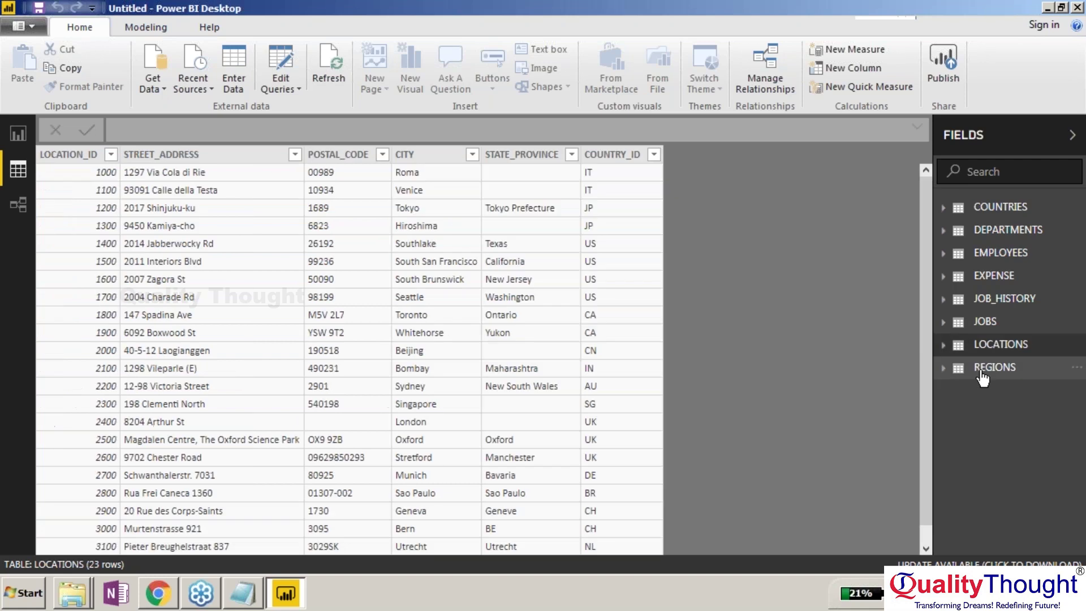
pyautogui.click(984, 368)
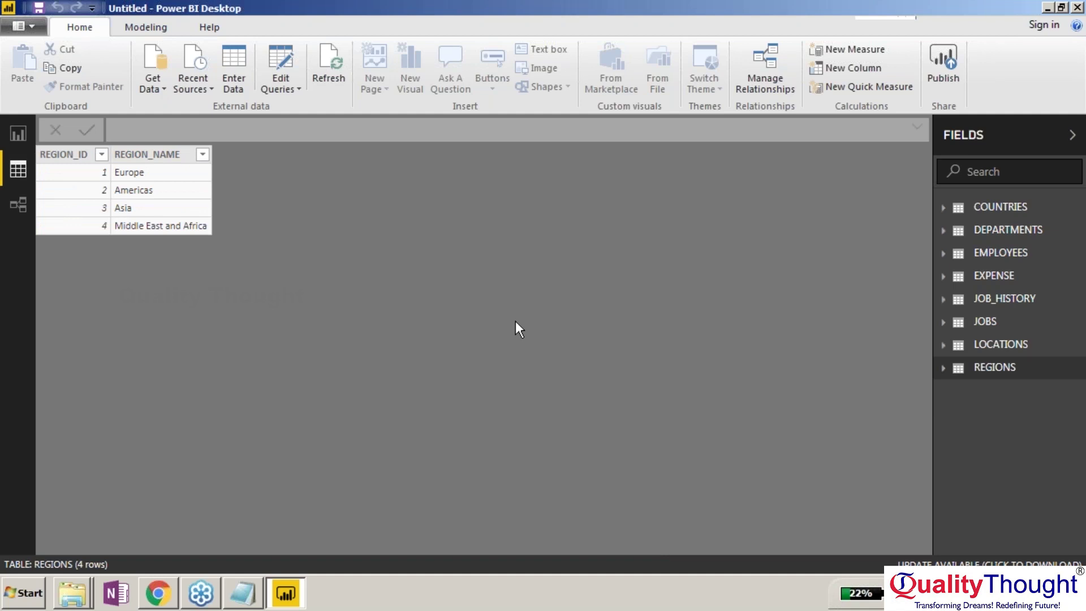
# In the relationship diagram, move REGIONS below COUNTRIES and pull EXPENSE to the left.
pyautogui.click(16, 208)
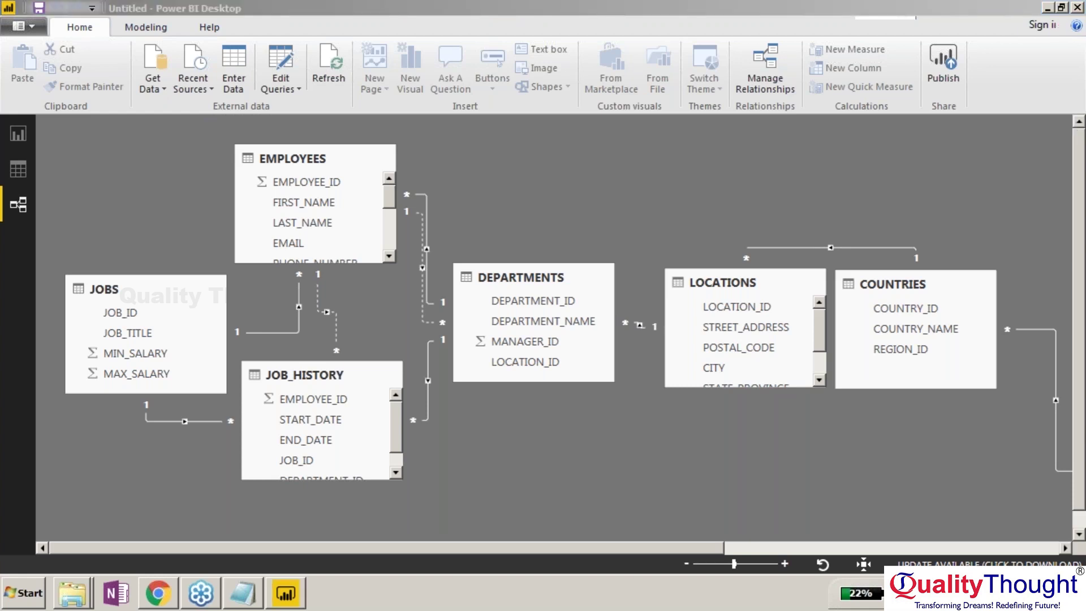
pyautogui.moveTo(678, 546); pyautogui.dragTo(942, 525)
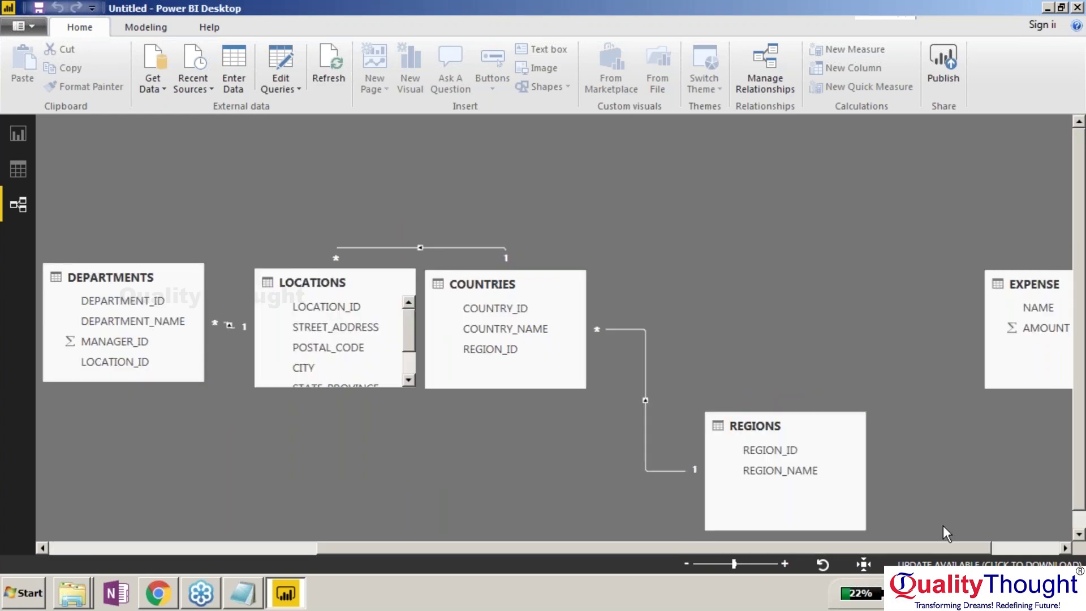
pyautogui.moveTo(729, 427); pyautogui.dragTo(187, 422)
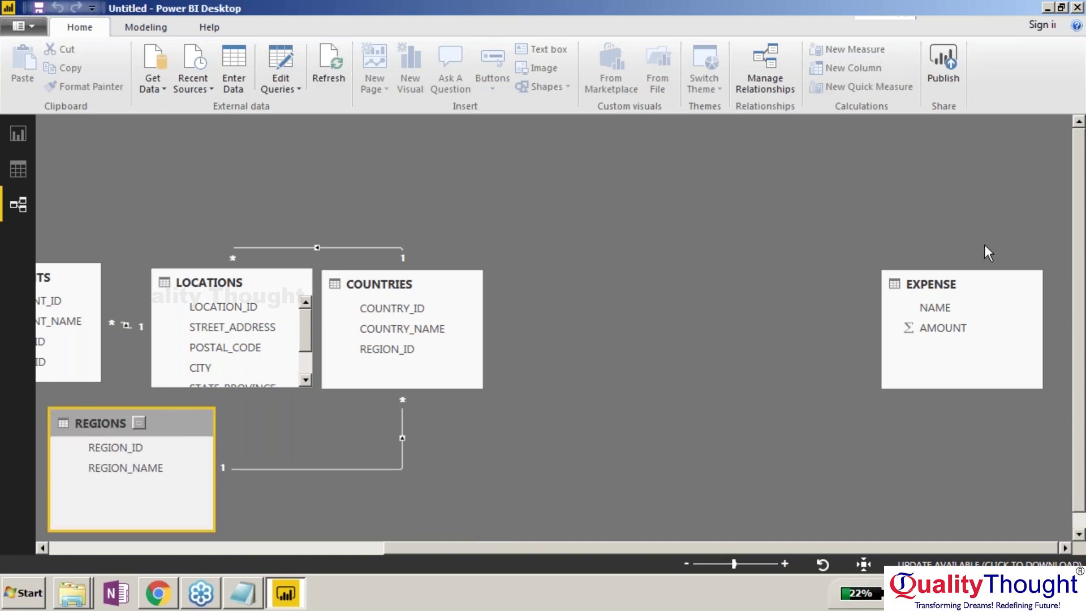
pyautogui.moveTo(1012, 280); pyautogui.dragTo(149, 8)
pyautogui.moveTo(688, 153); pyautogui.dragTo(195, 464)
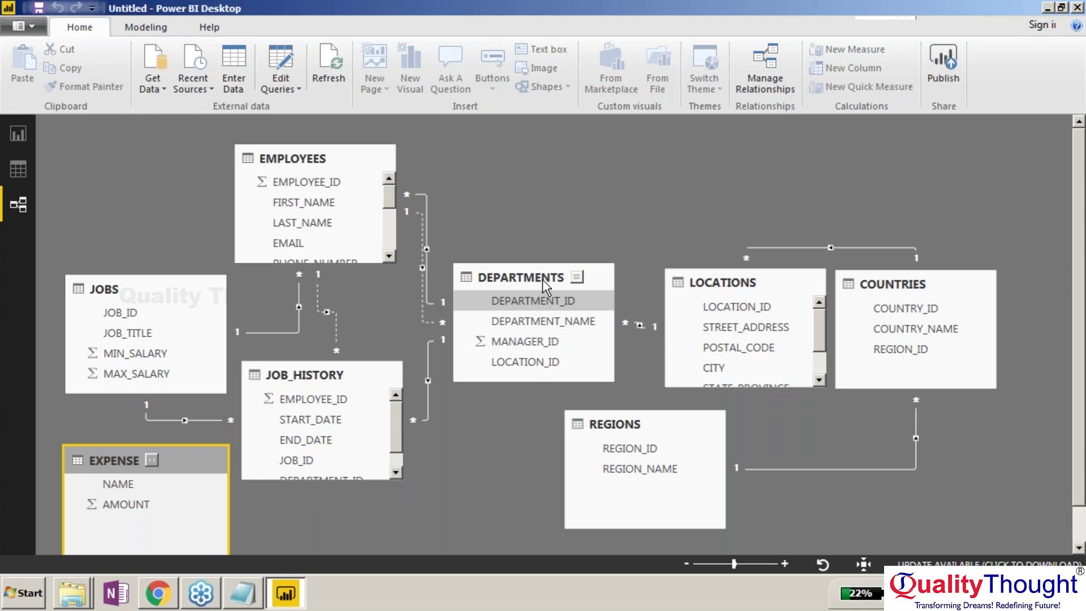
# Rearrange DEPARTMENTS, JOB_HISTORY, JOBS, EMPLOYEES and EXPENSE into a compact visible layout.
pyautogui.moveTo(598, 275); pyautogui.dragTo(609, 202)
pyautogui.moveTo(385, 375); pyautogui.dragTo(437, 326)
pyautogui.moveTo(182, 291); pyautogui.dragTo(182, 172)
pyautogui.moveTo(392, 151); pyautogui.dragTo(429, 151)
pyautogui.click(207, 172)
pyautogui.moveTo(207, 172); pyautogui.dragTo(181, 194)
pyautogui.click(399, 154)
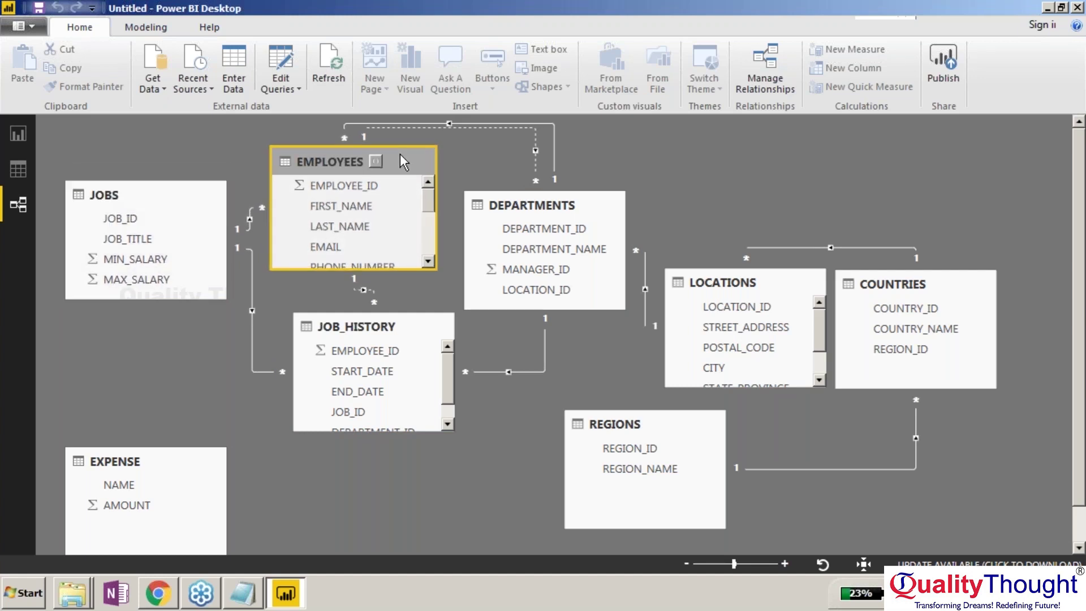
pyautogui.moveTo(399, 154); pyautogui.dragTo(422, 184)
pyautogui.moveTo(177, 452); pyautogui.dragTo(365, 235)
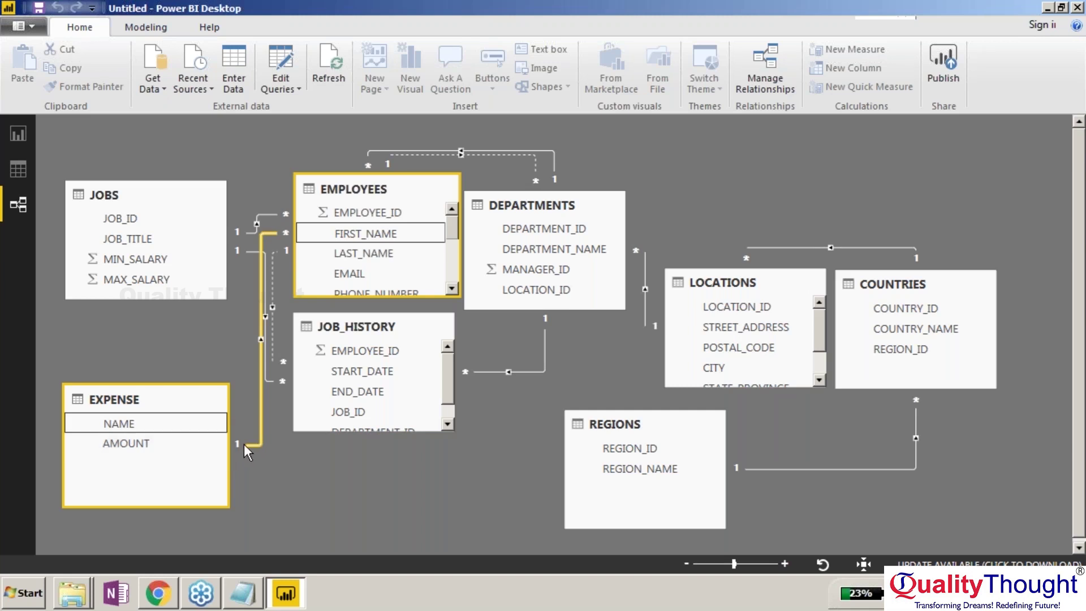
# Move EXPENSE beside JOB_HISTORY and review its EMPLOYEES relationship details without changing anything.
pyautogui.moveTo(228, 472); pyautogui.dragTo(225, 471)
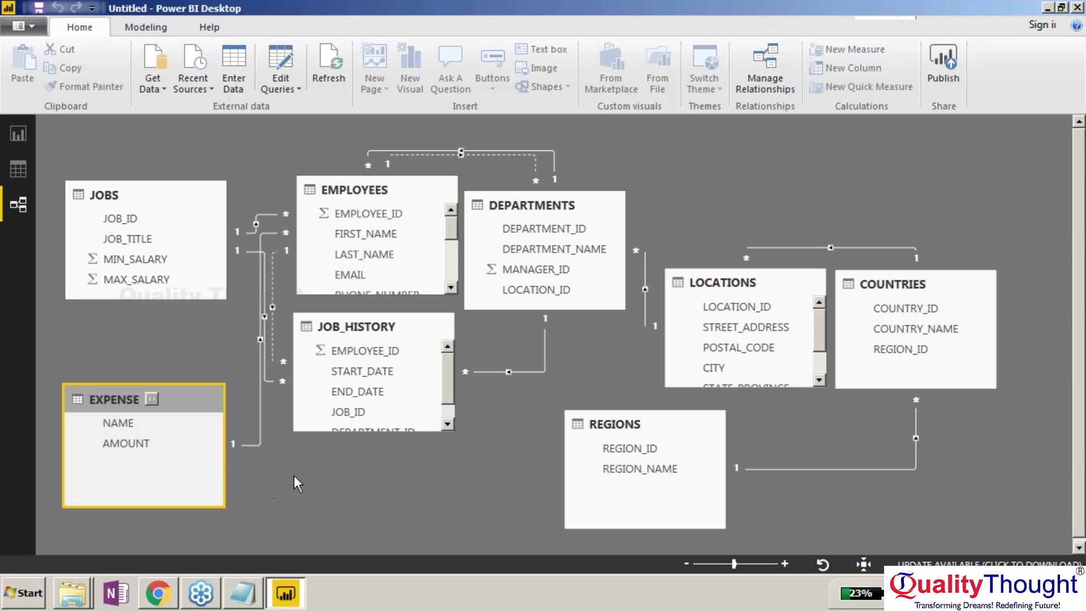
pyautogui.click(261, 399)
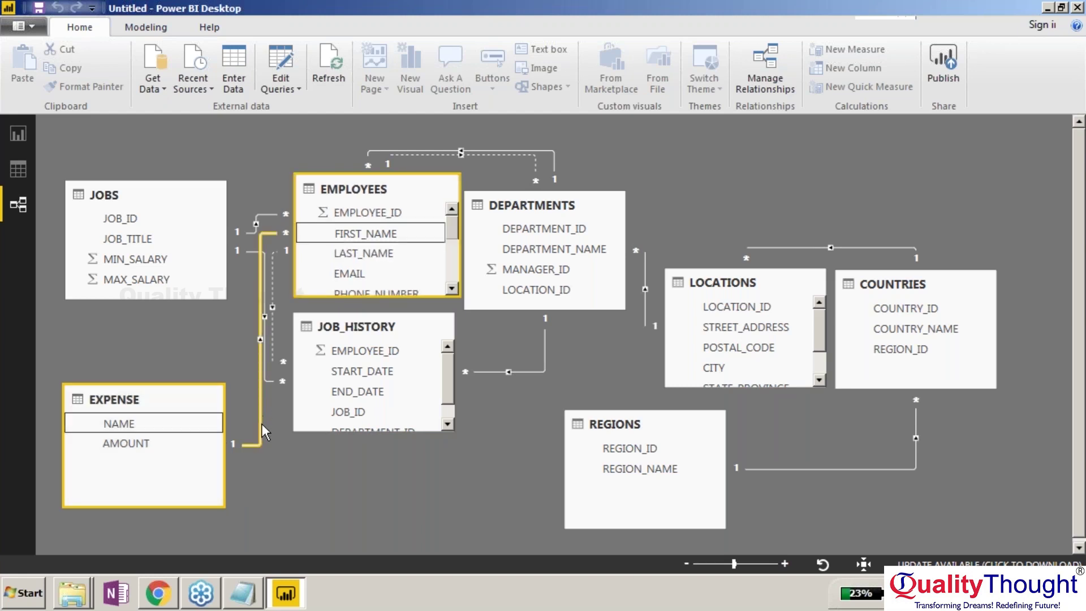
pyautogui.doubleClick(260, 339)
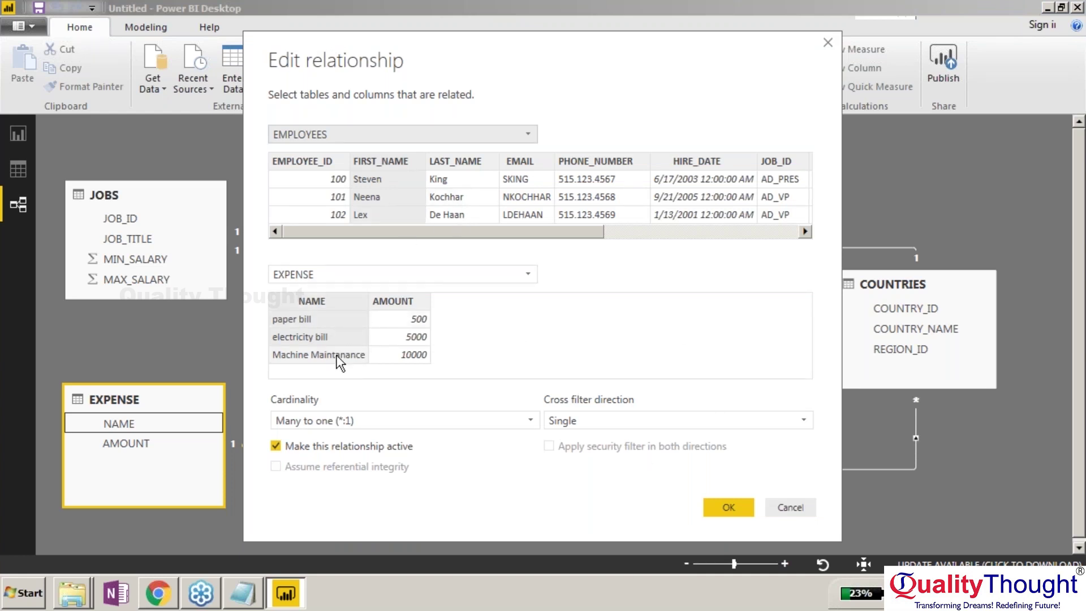
pyautogui.click(790, 511)
# Delete the EXPENSE NAME to EMPLOYEES FIRST_NAME relationship and confirm the deletion.
pyautogui.rightClick(260, 425)
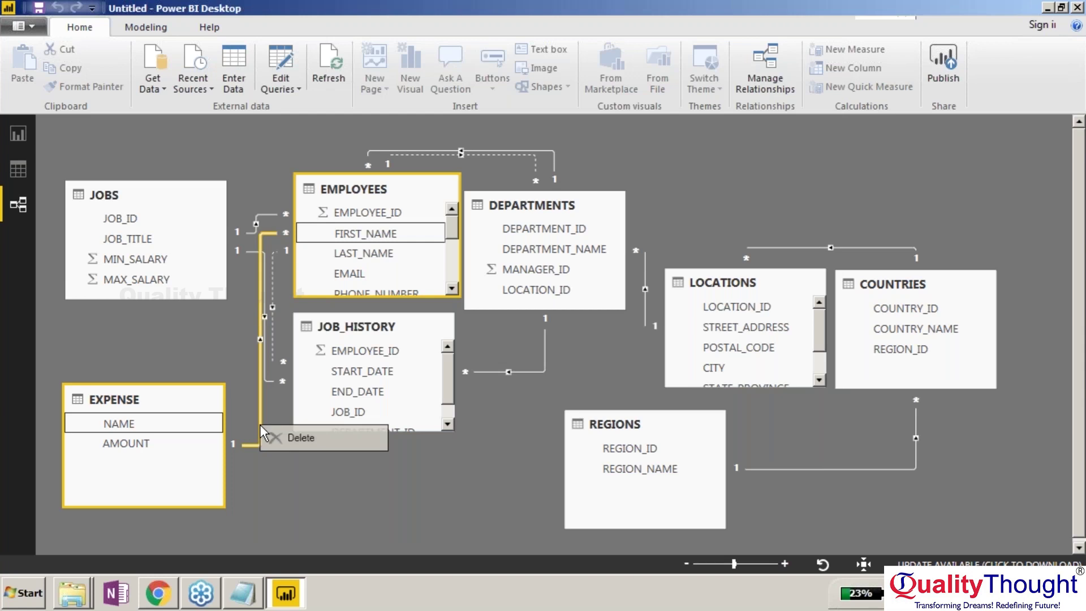
pyautogui.click(277, 434)
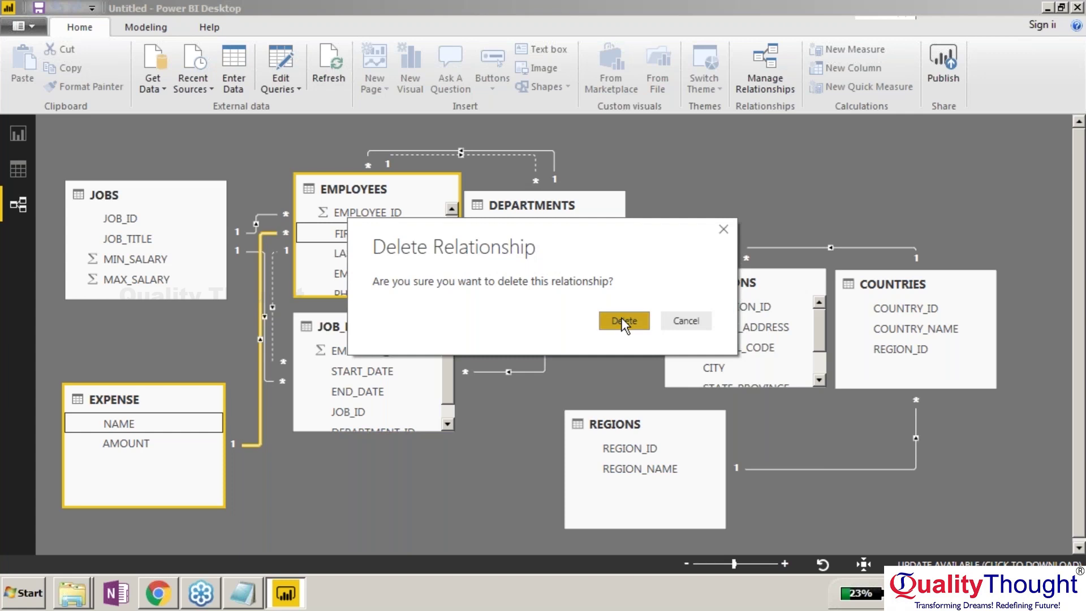
pyautogui.click(621, 319)
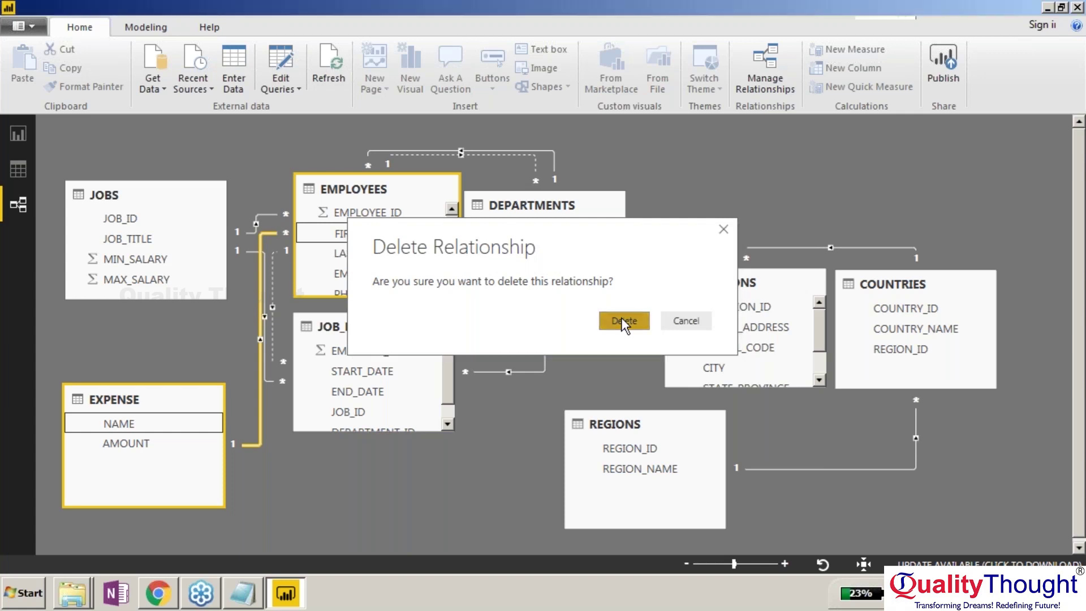
pyautogui.click(620, 319)
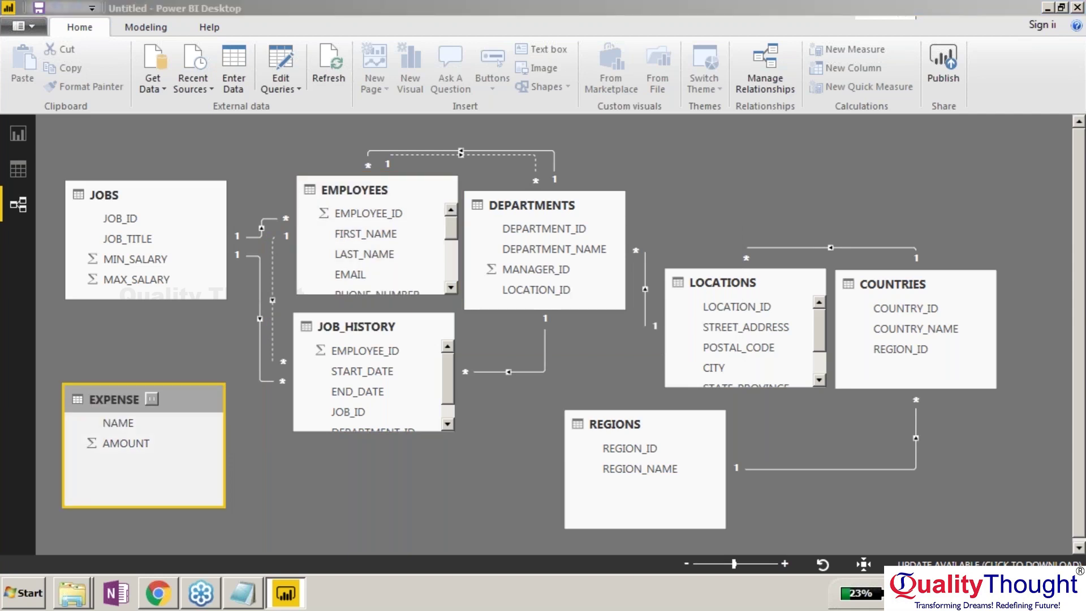
# Delete the EXPENSE table, then move JOBS to the bottom-left and EMPLOYEES to the top-left.
pyautogui.press('Delete')
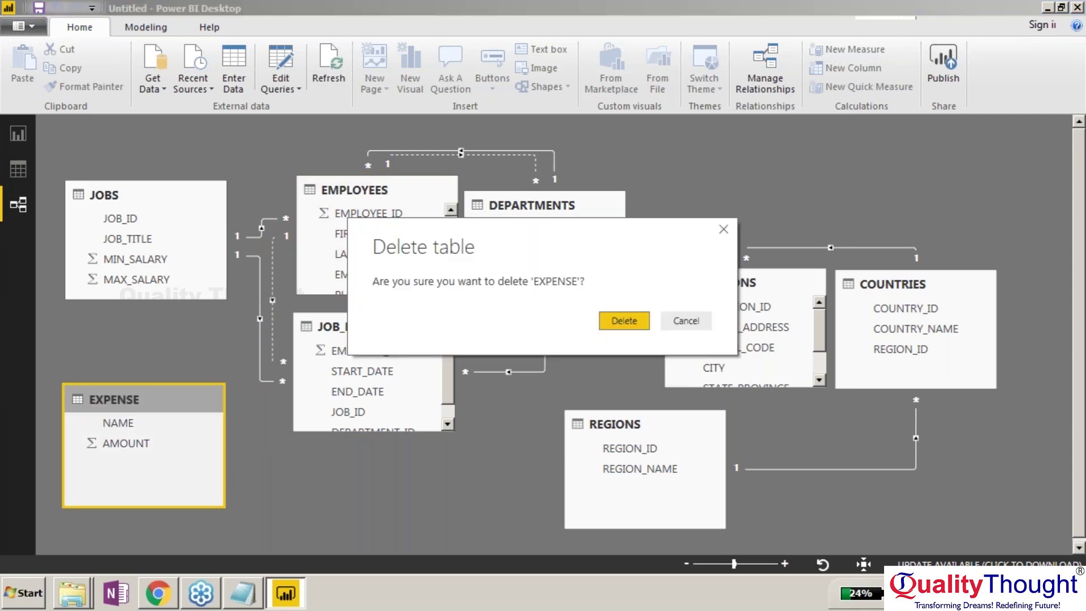
pyautogui.press('Return')
pyautogui.moveTo(141, 195); pyautogui.dragTo(141, 390)
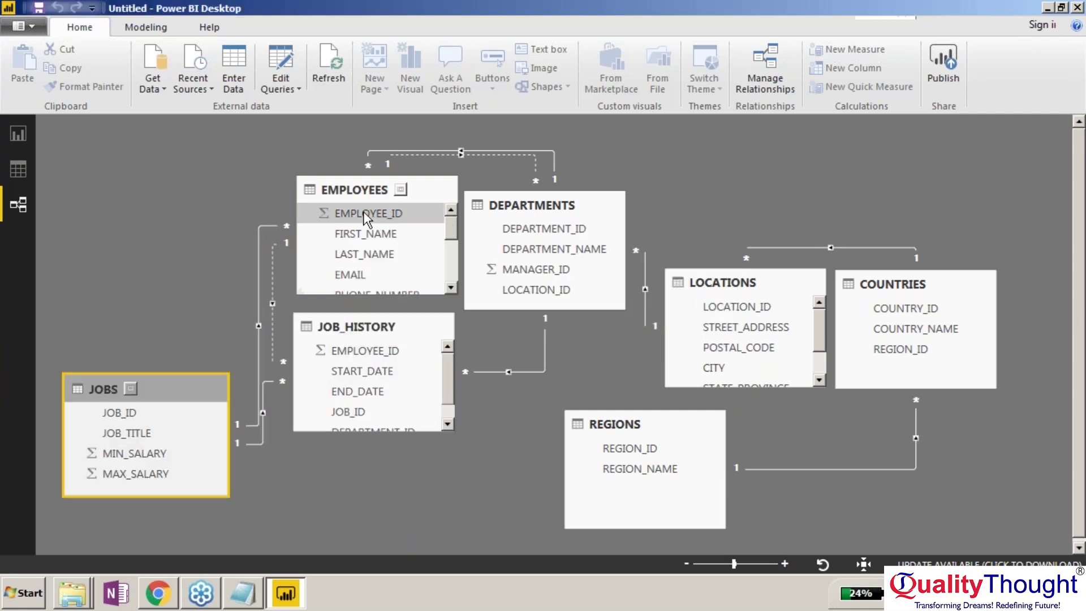
pyautogui.moveTo(363, 192); pyautogui.dragTo(141, 161)
# Reposition JOB_HISTORY, DEPARTMENTS and REGIONS, and enlarge JOB_HISTORY and LOCATIONS to show all columns.
pyautogui.click(427, 332)
pyautogui.moveTo(427, 324); pyautogui.dragTo(430, 354)
pyautogui.moveTo(616, 202); pyautogui.dragTo(626, 153)
pyautogui.moveTo(211, 179); pyautogui.dragTo(222, 185)
pyautogui.moveTo(402, 463); pyautogui.dragTo(402, 486)
pyautogui.moveTo(792, 269); pyautogui.dragTo(794, 242)
pyautogui.moveTo(683, 434); pyautogui.dragTo(613, 393)
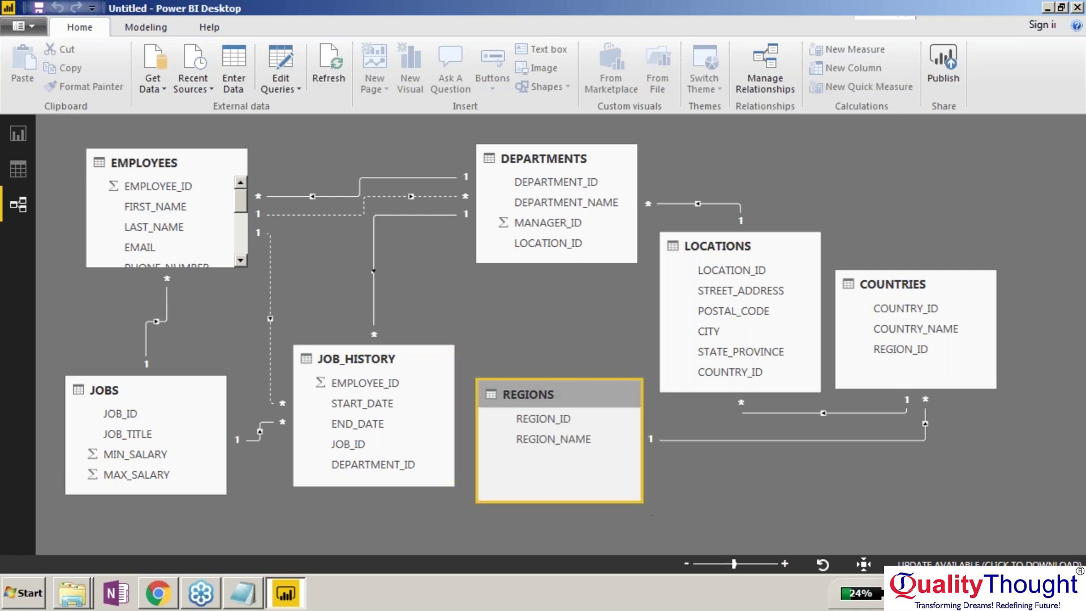
pyautogui.moveTo(619, 159); pyautogui.dragTo(602, 161)
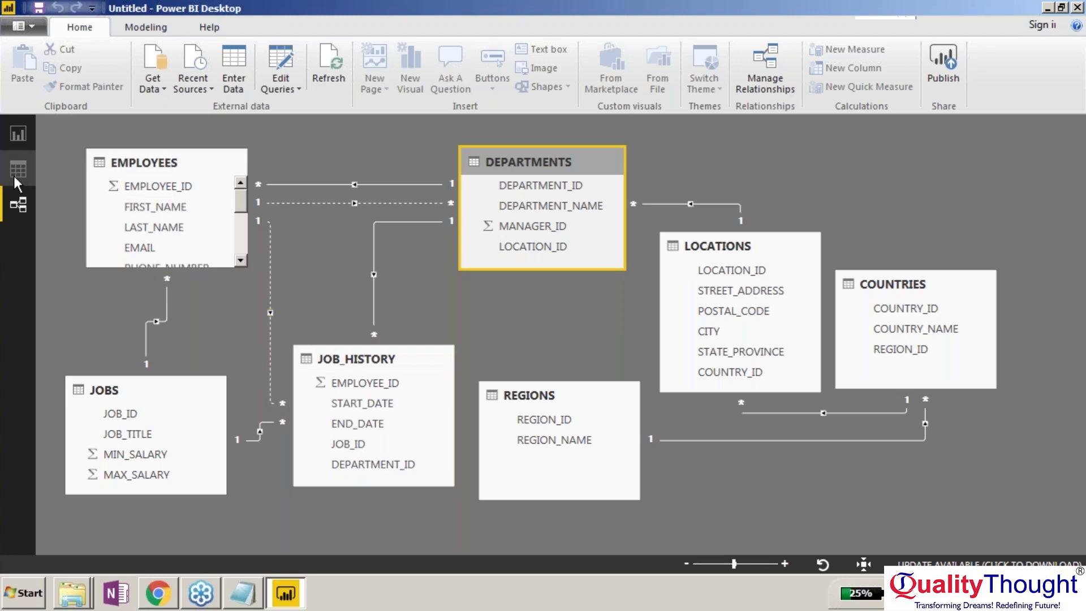
# Switch to Report view and launch the Power Query Editor through Edit Queries.
pyautogui.click(18, 134)
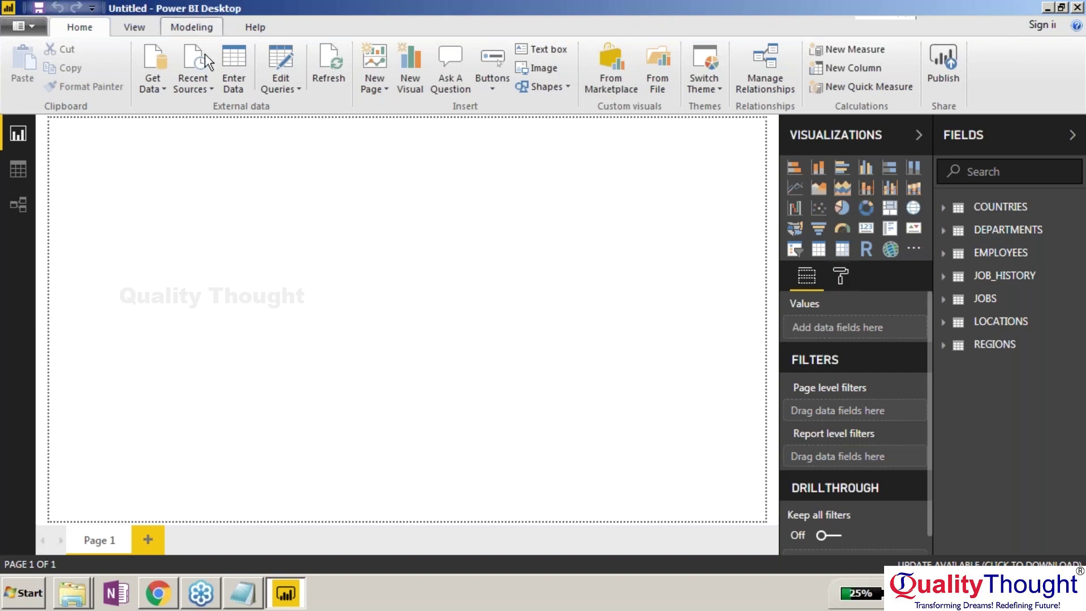
pyautogui.click(282, 90)
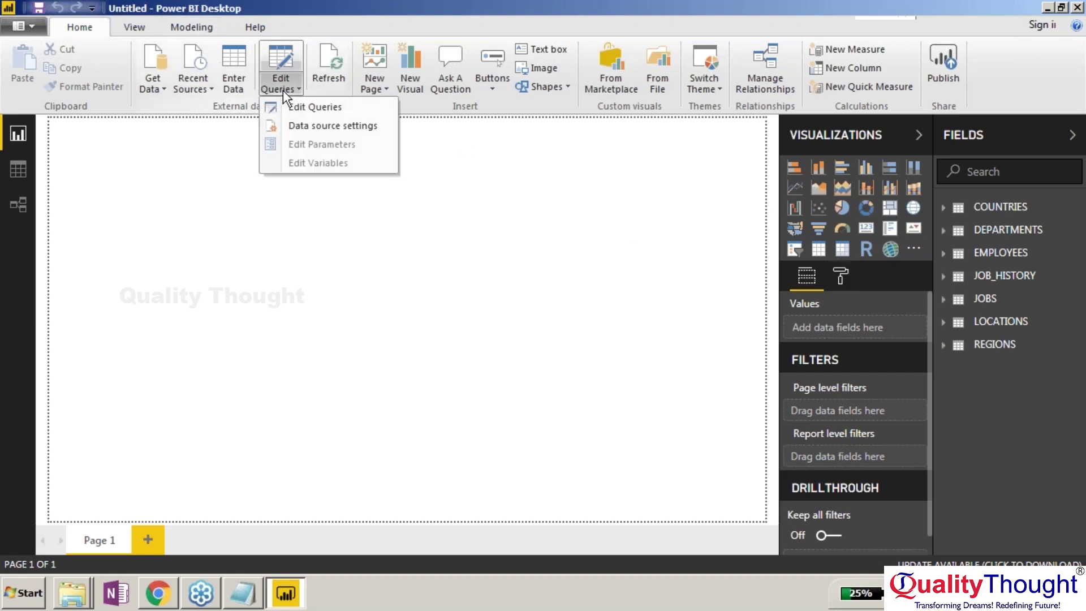
pyautogui.click(308, 107)
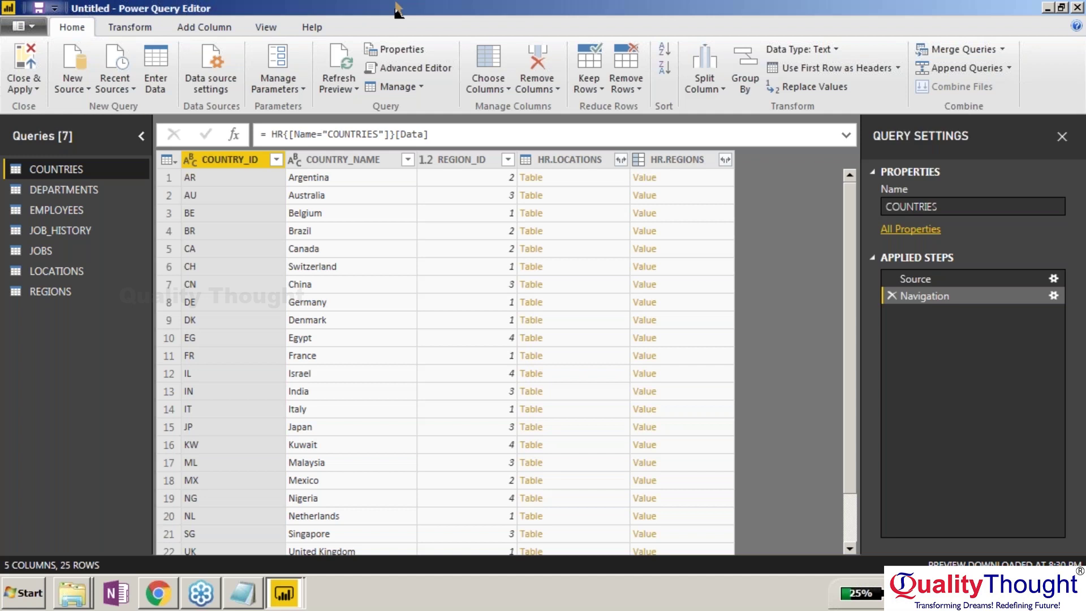
pyautogui.click(425, 70)
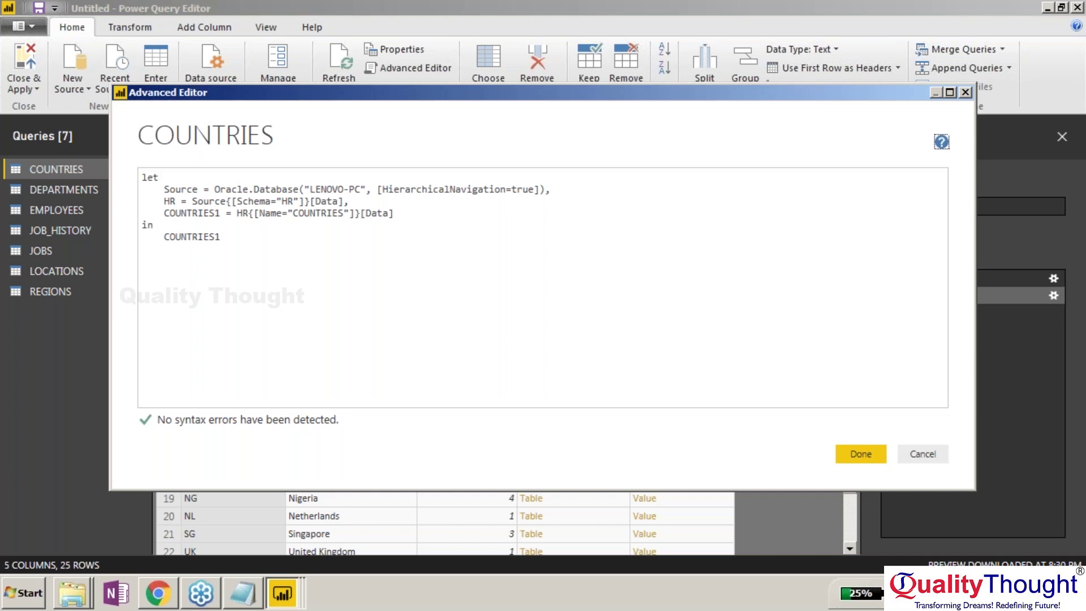
pyautogui.click(921, 454)
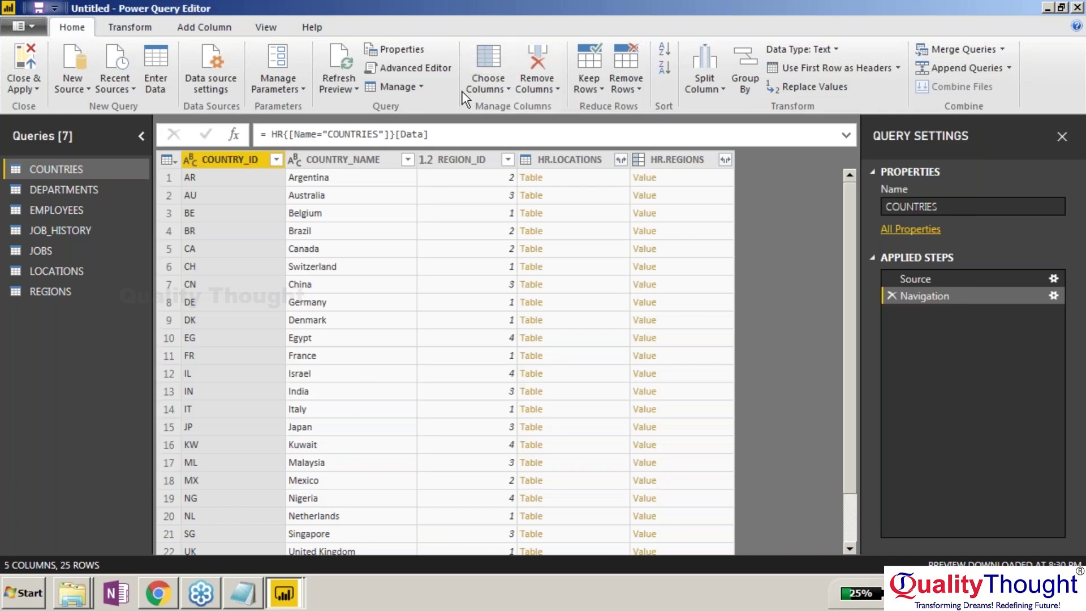
pyautogui.click(417, 86)
pyautogui.click(444, 131)
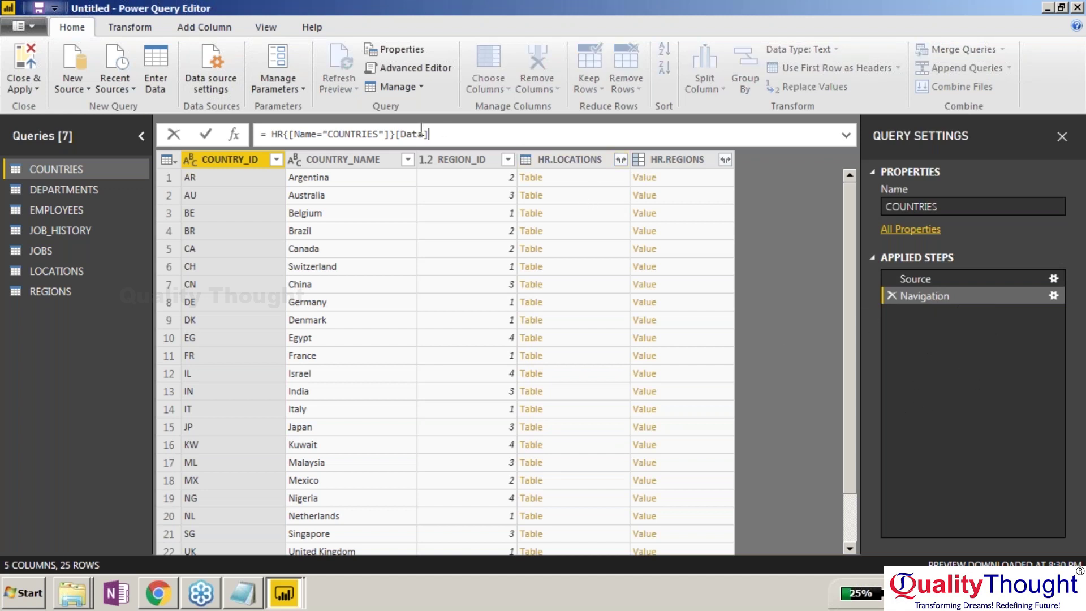
pyautogui.moveTo(429, 134); pyautogui.dragTo(259, 134)
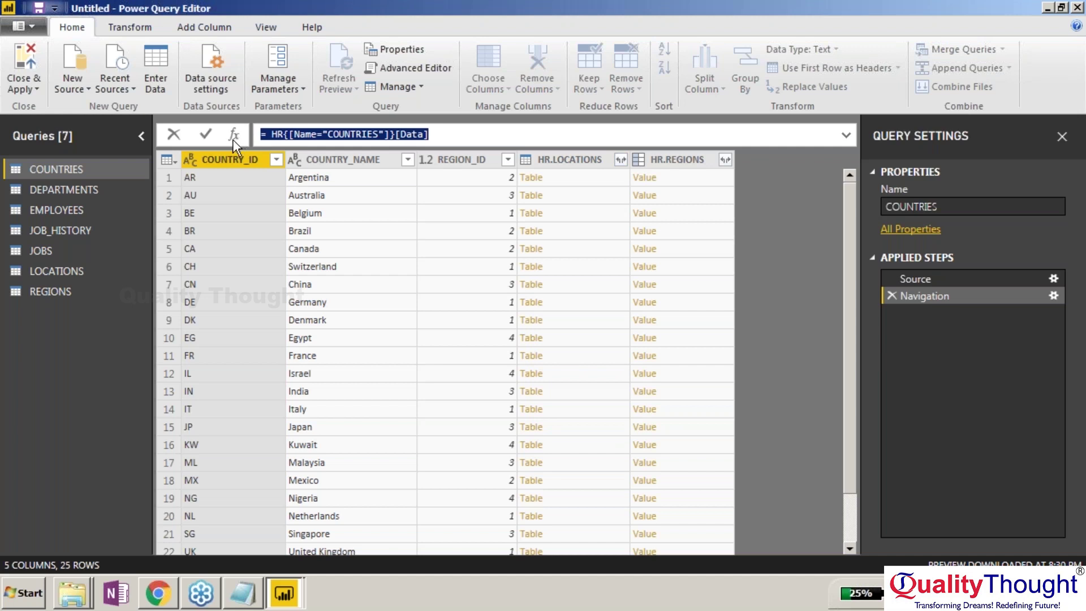
pyautogui.click(446, 135)
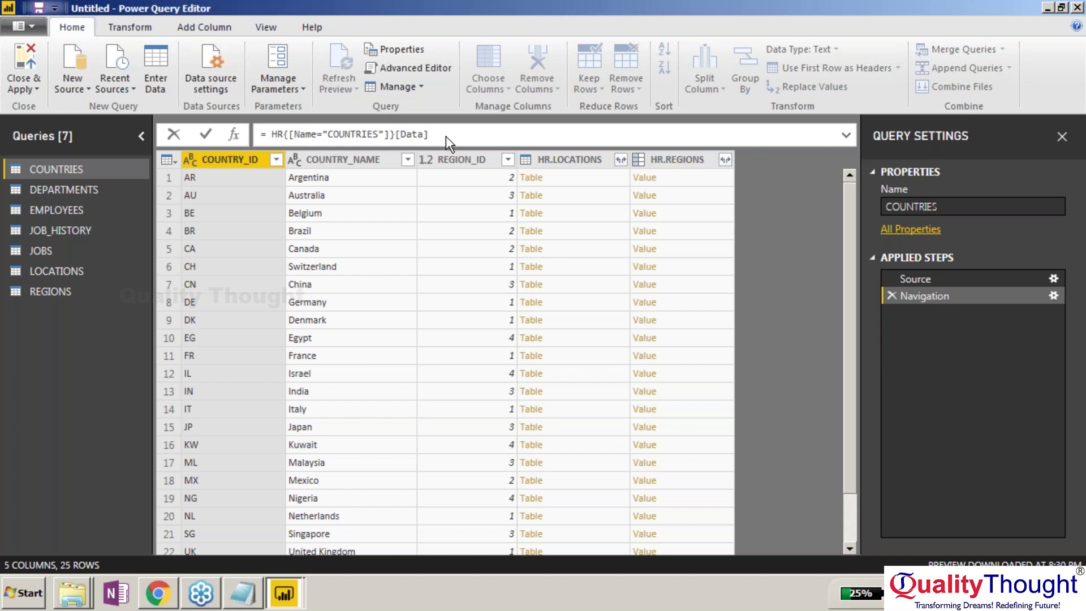
pyautogui.click(207, 136)
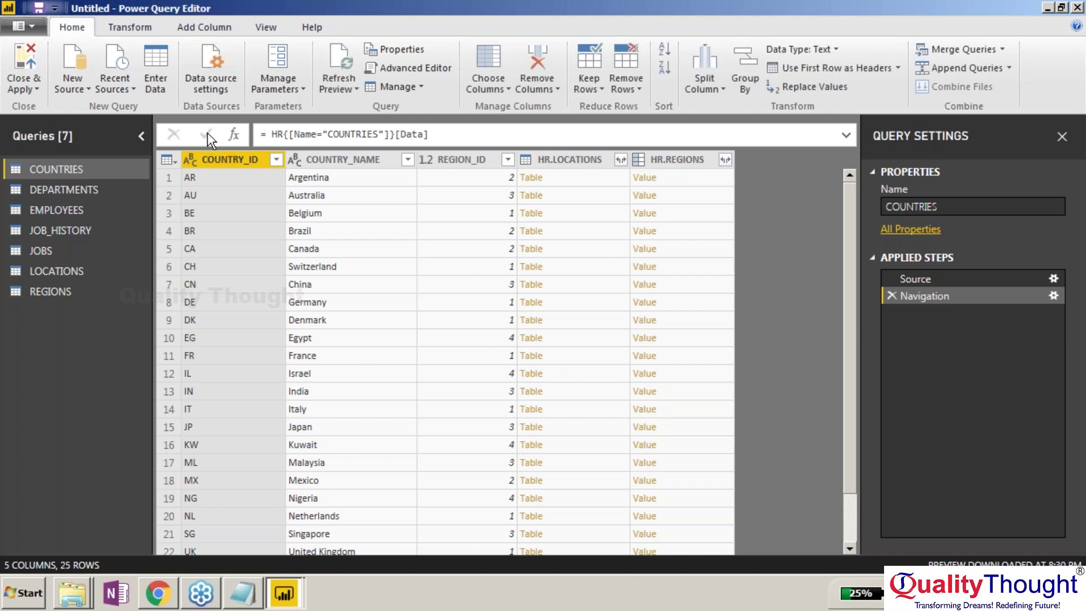
# Filter the EMPLOYEES query to SALARY greater than 10000, leaving 15 rows.
pyautogui.click(80, 213)
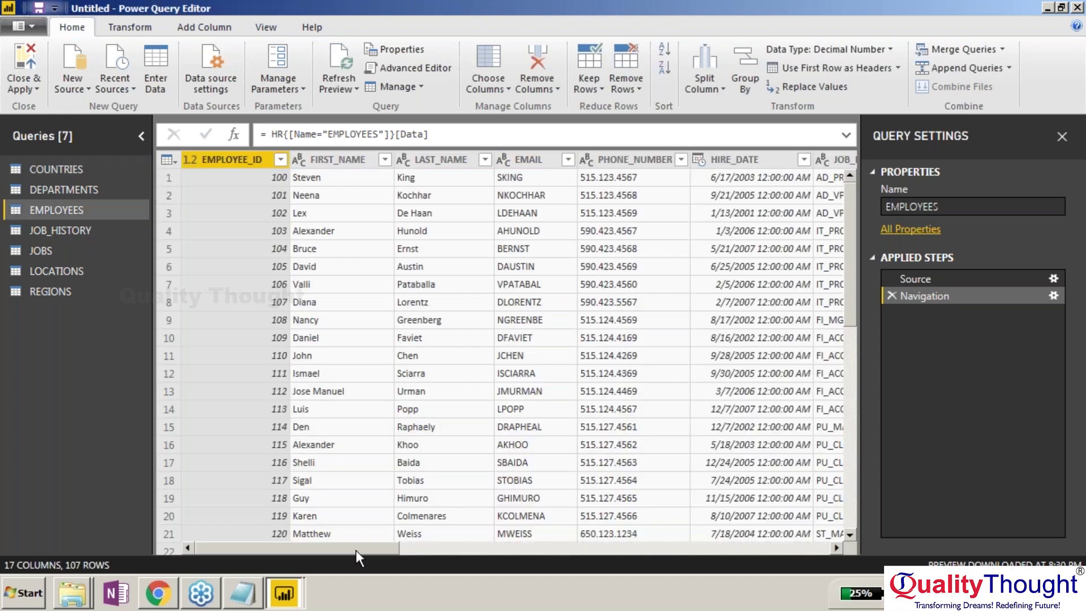
pyautogui.moveTo(374, 548); pyautogui.dragTo(477, 527)
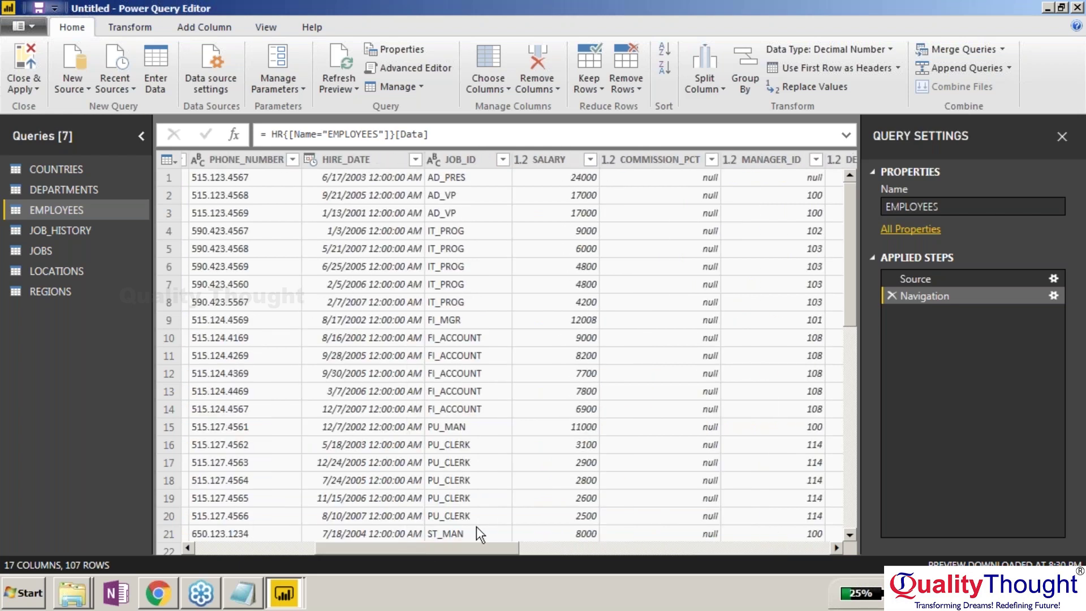
pyautogui.click(572, 160)
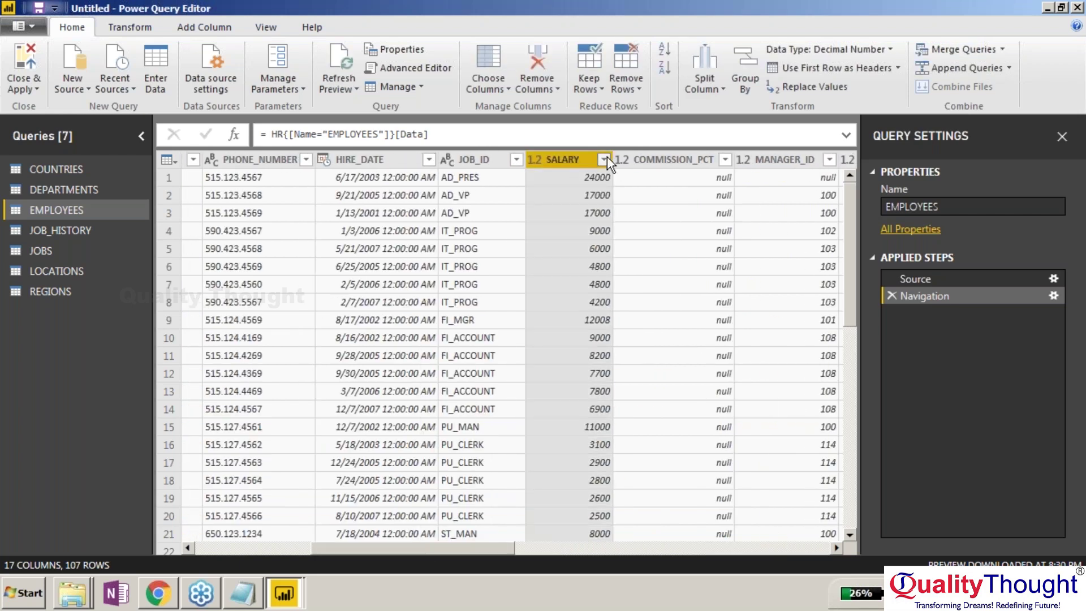
pyautogui.click(604, 160)
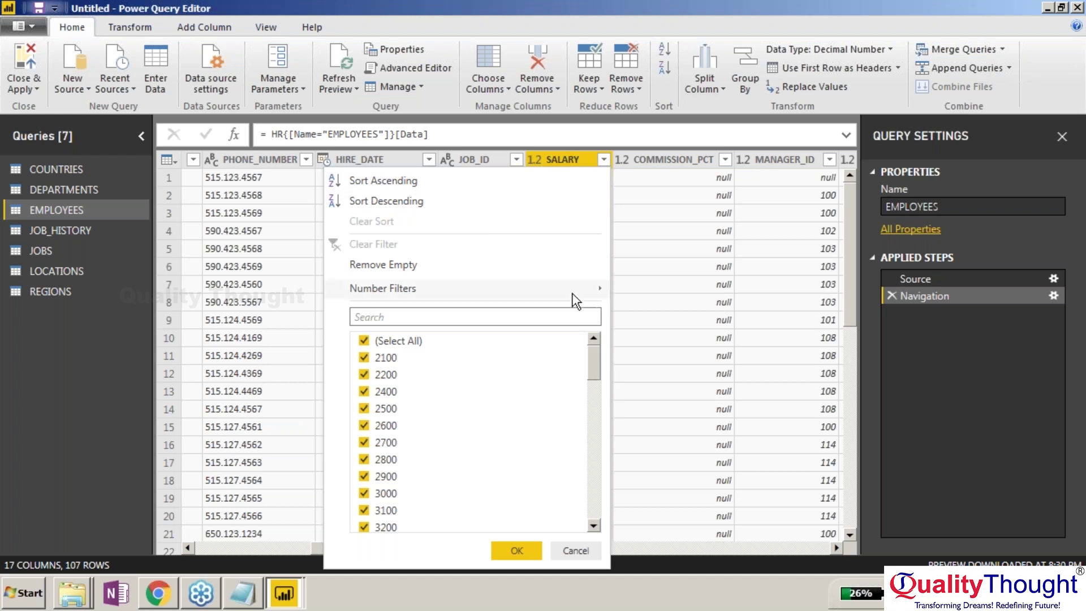
pyautogui.moveTo(571, 293)
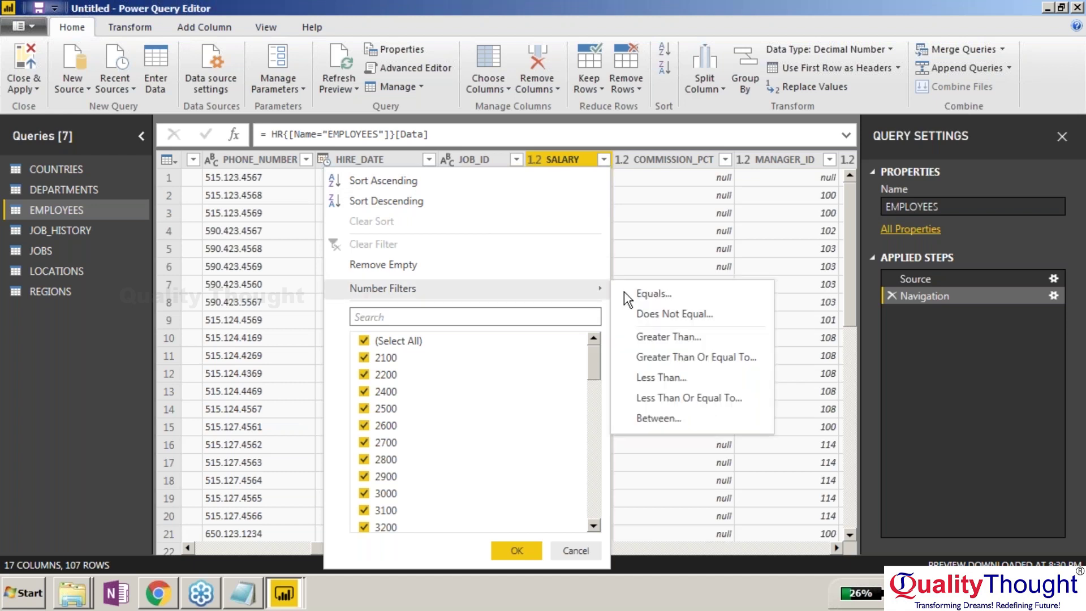
pyautogui.click(677, 338)
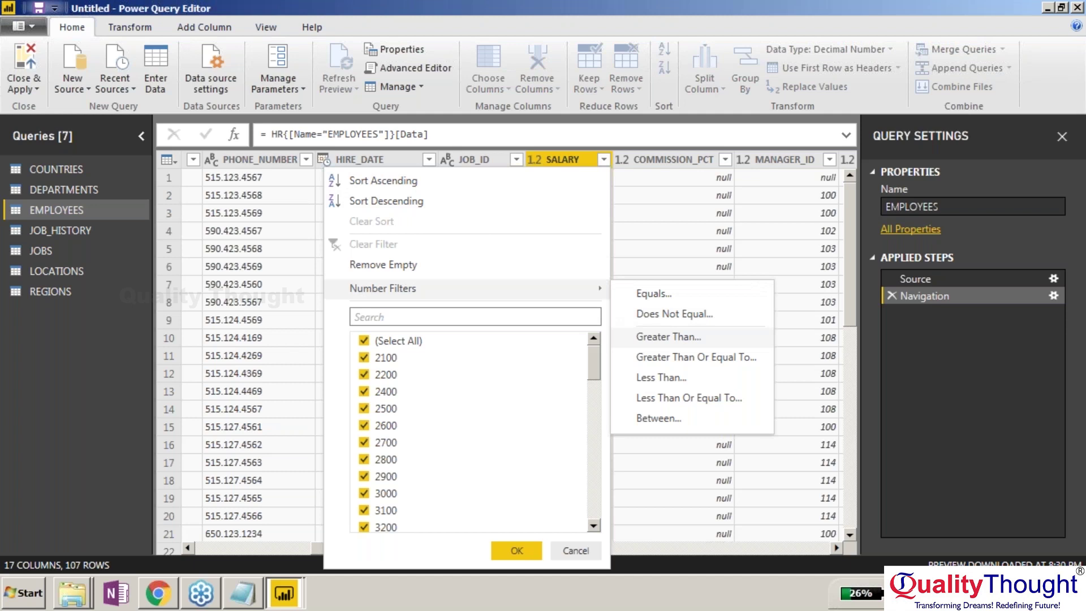
pyautogui.write('10000')
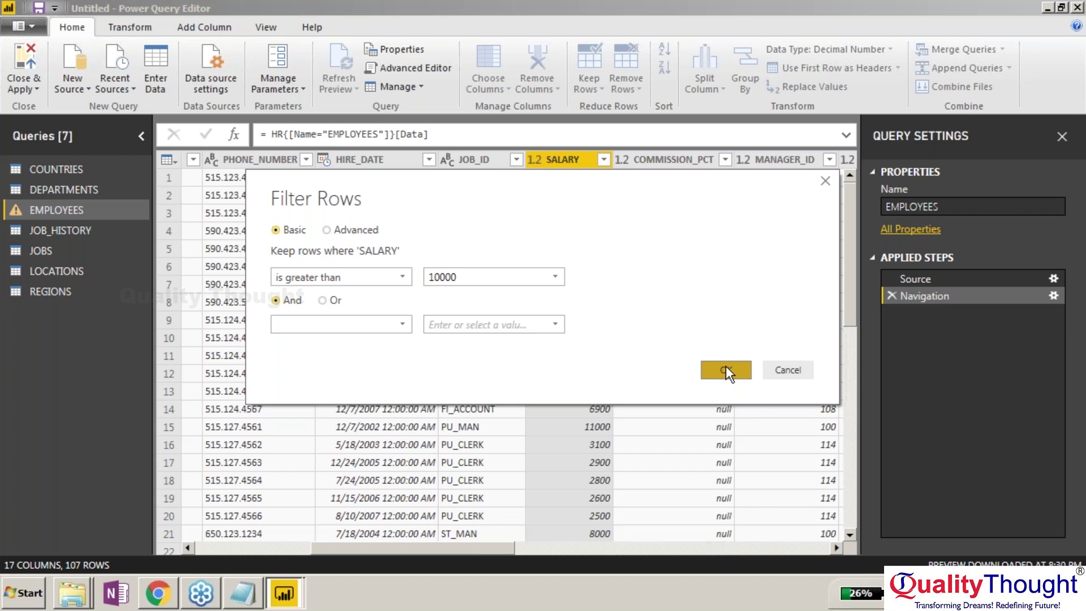
pyautogui.click(725, 369)
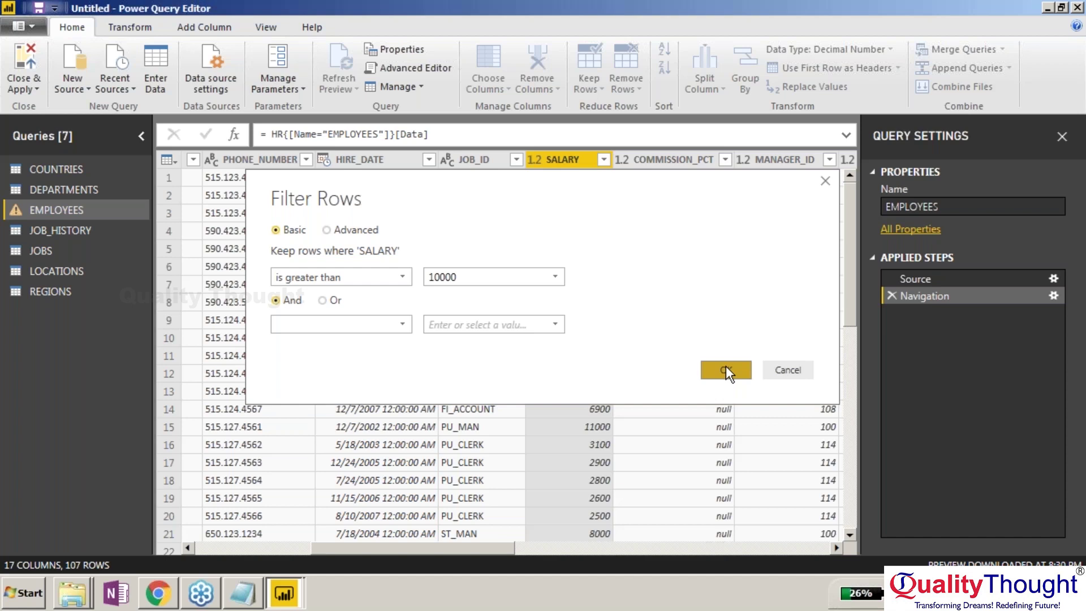
pyautogui.click(436, 140)
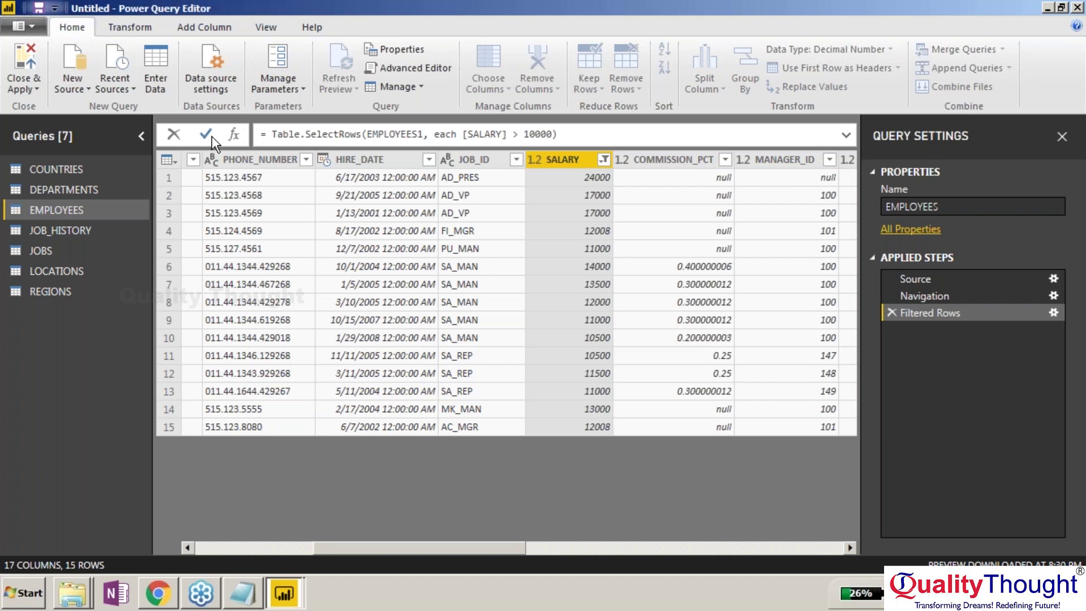
pyautogui.click(212, 136)
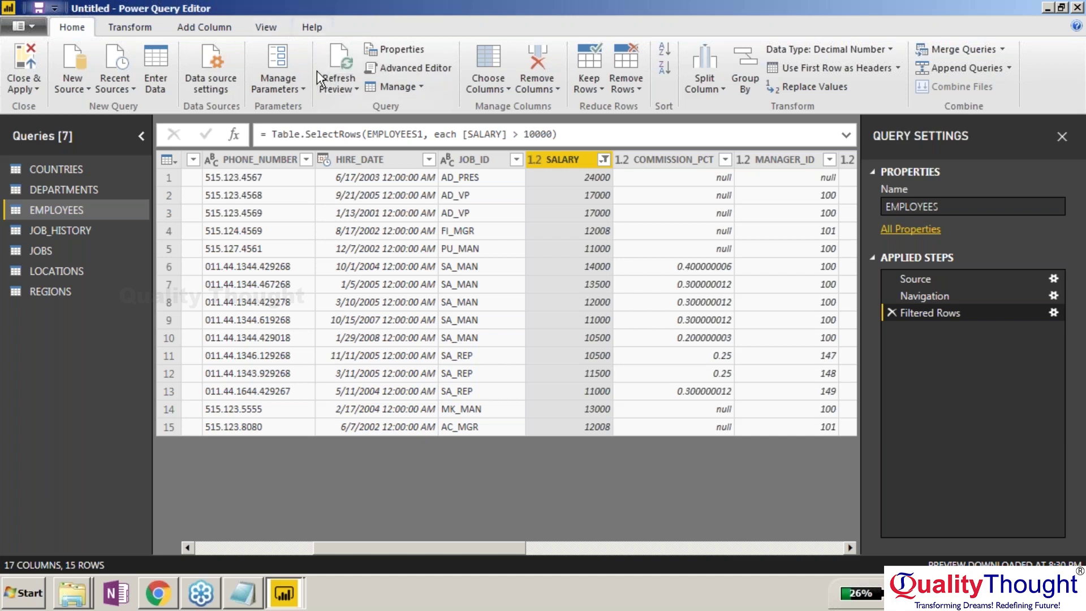
# Remove the COMMISSION_PCT, MANAGER_ID and DEPARTMENT_ID columns from EMPLOYEES.
pyautogui.click(672, 164)
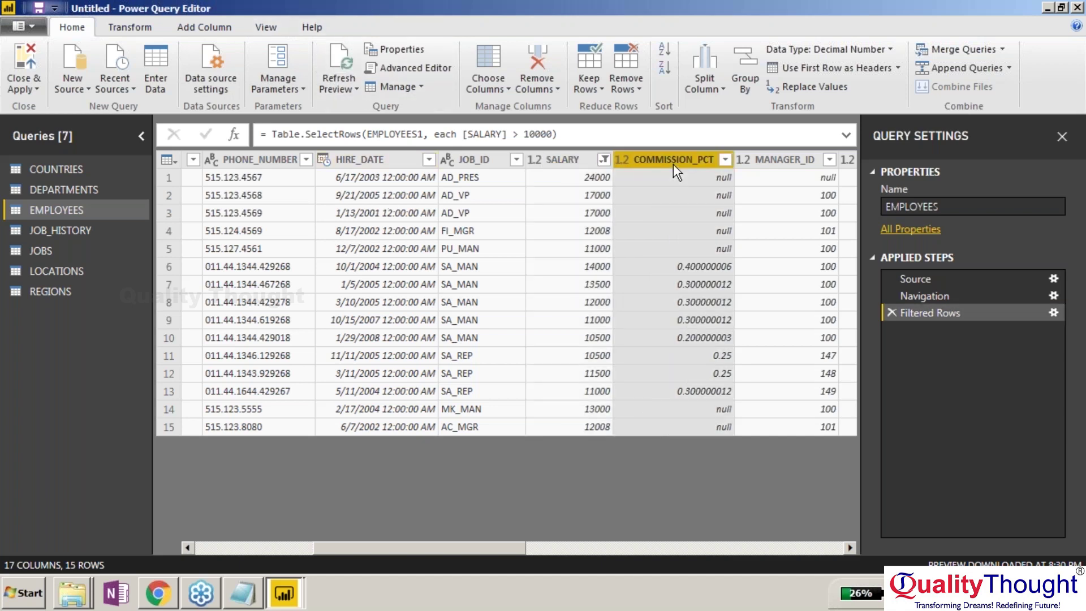
pyautogui.rightClick(673, 164)
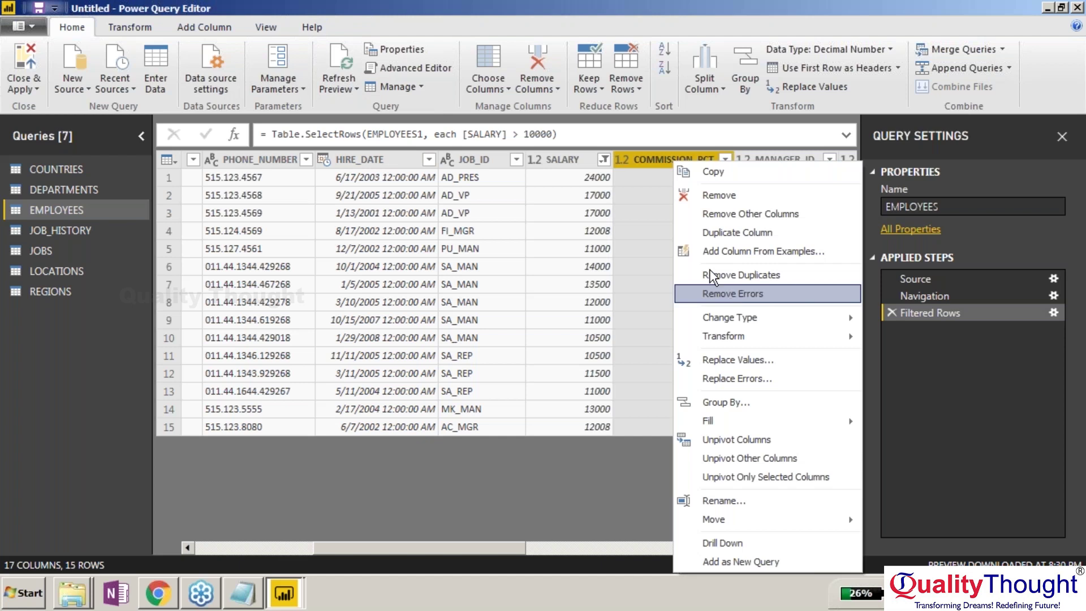
pyautogui.click(712, 211)
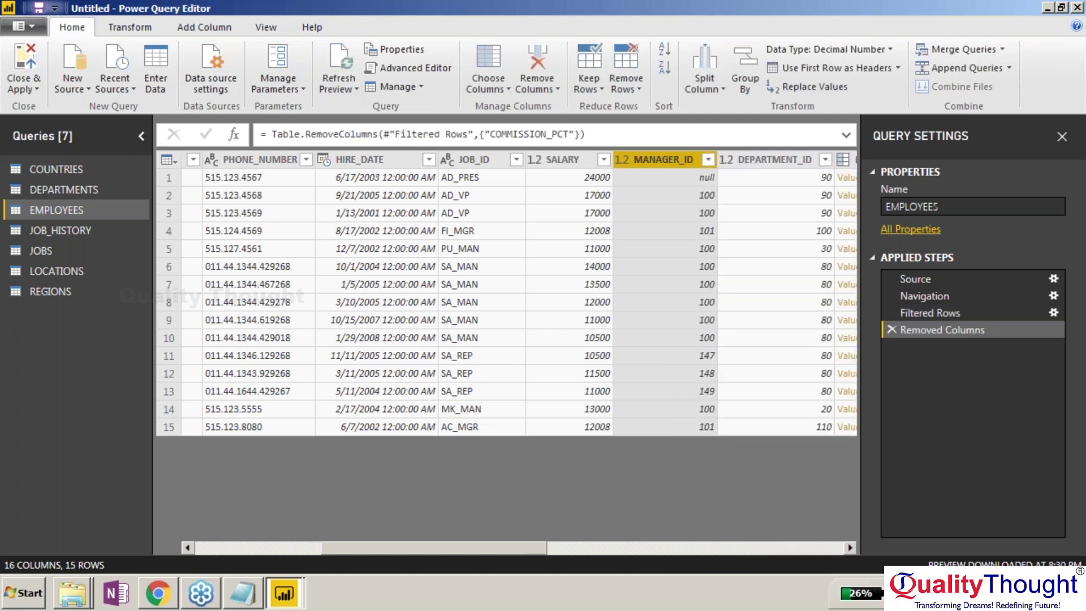
pyautogui.press('Delete')
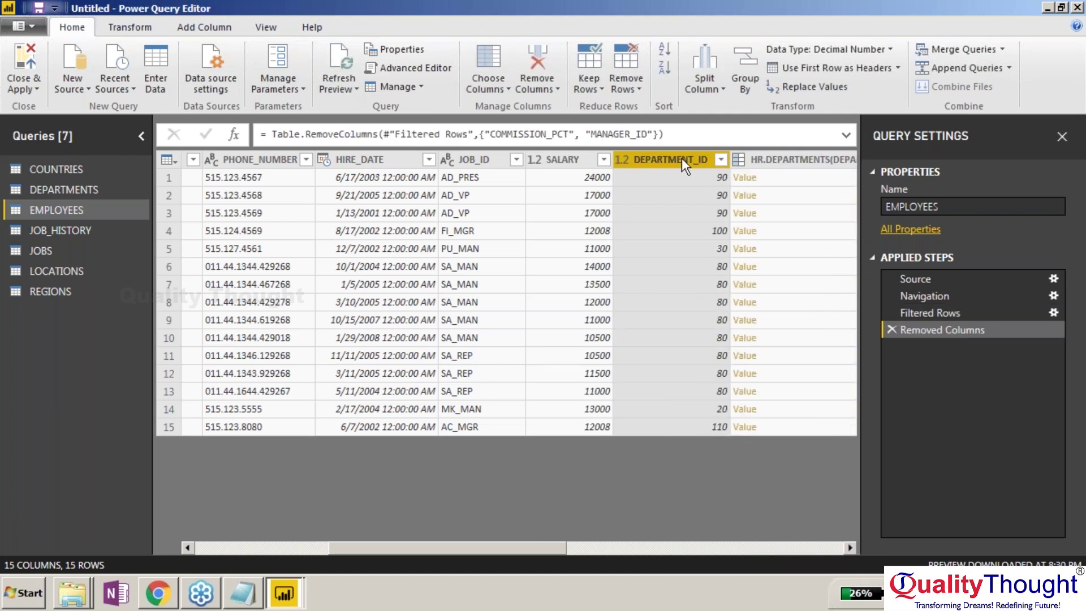
pyautogui.press('Delete')
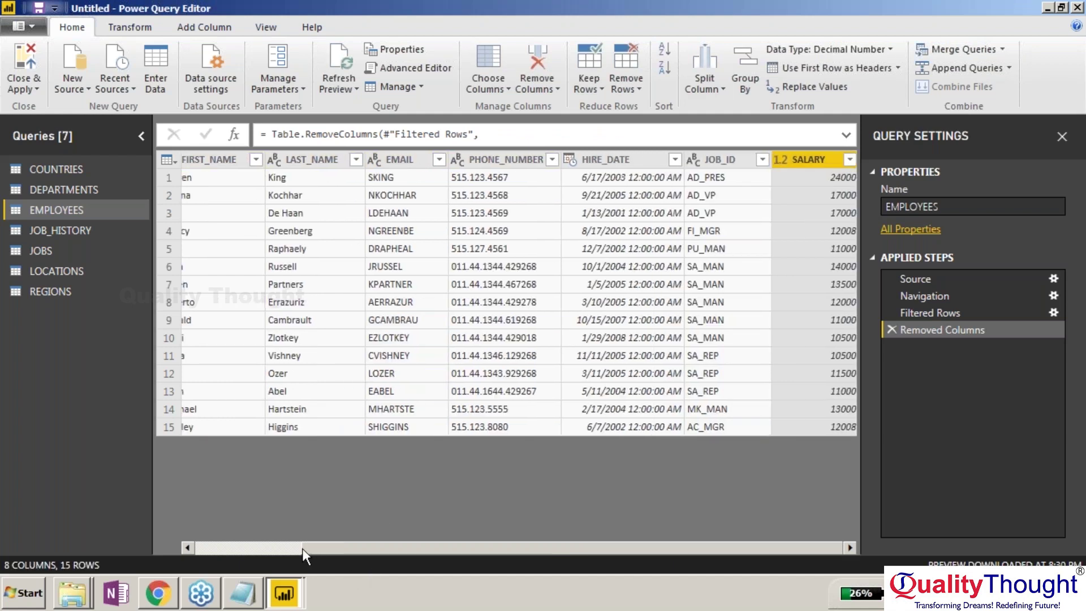
# Select FIRST_NAME among the remaining extra columns, glance at DEPARTMENTS, then return to EMPLOYEES.
pyautogui.moveTo(302, 548); pyautogui.dragTo(187, 151)
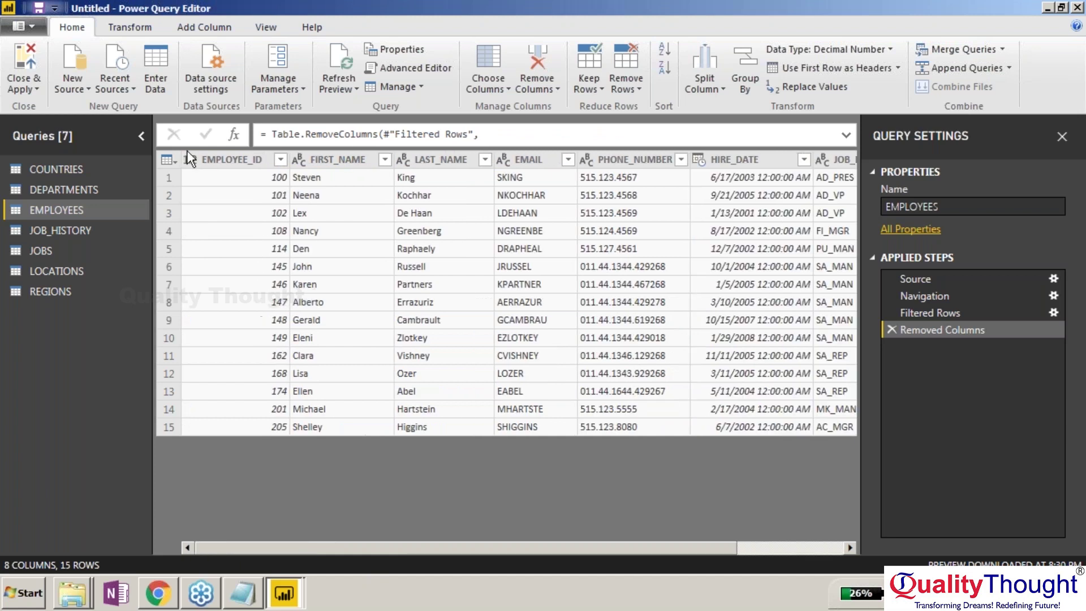
pyautogui.click(326, 160)
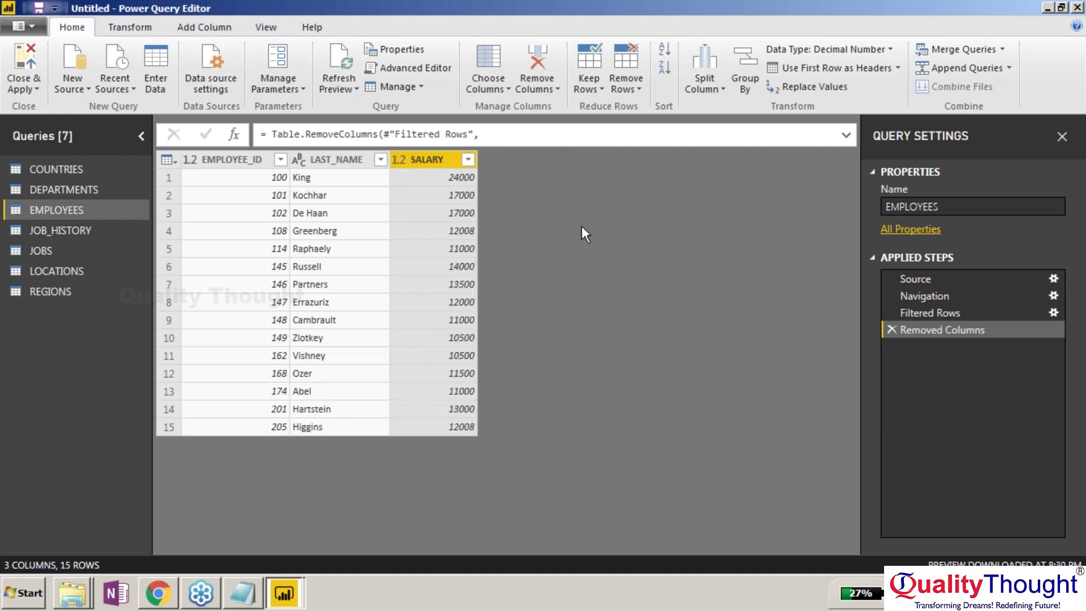
pyautogui.click(83, 192)
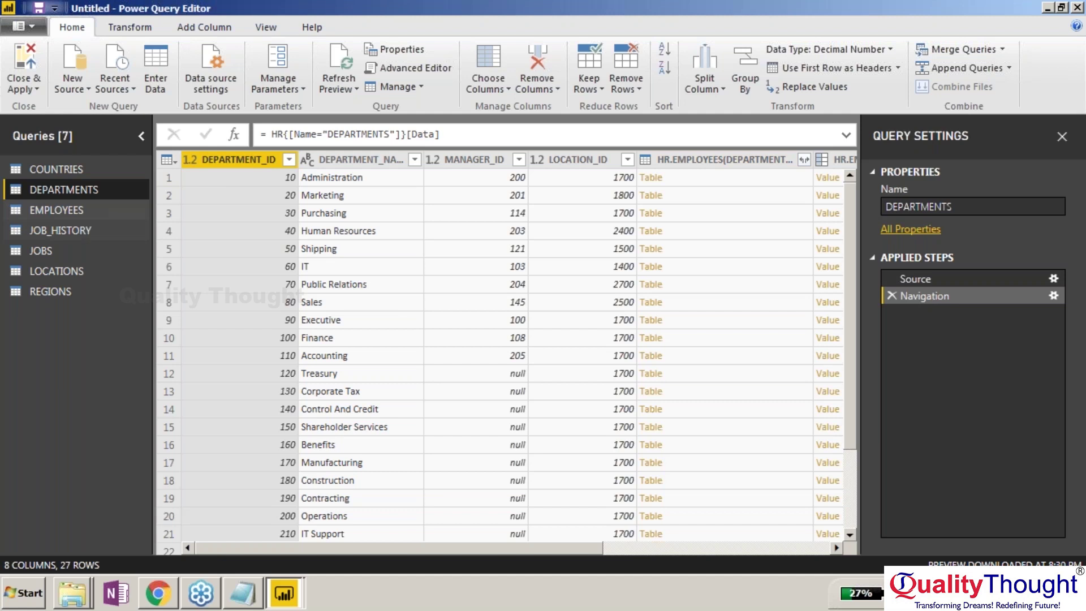
pyautogui.click(57, 210)
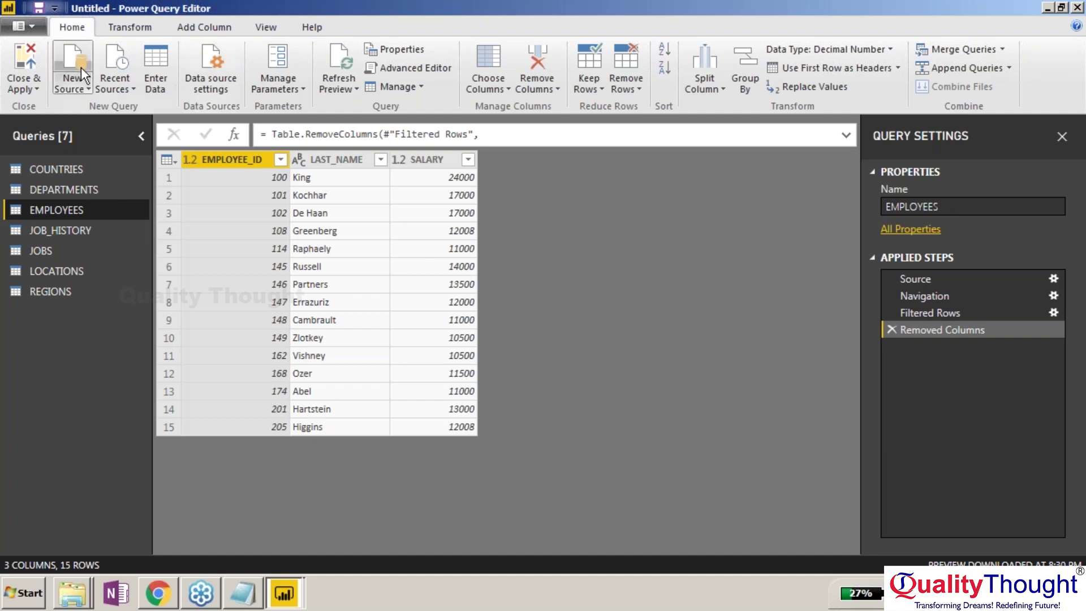
# Close & Apply the query changes and view the loaded EMPLOYEES table's 15 rows in Data view.
pyautogui.click(24, 58)
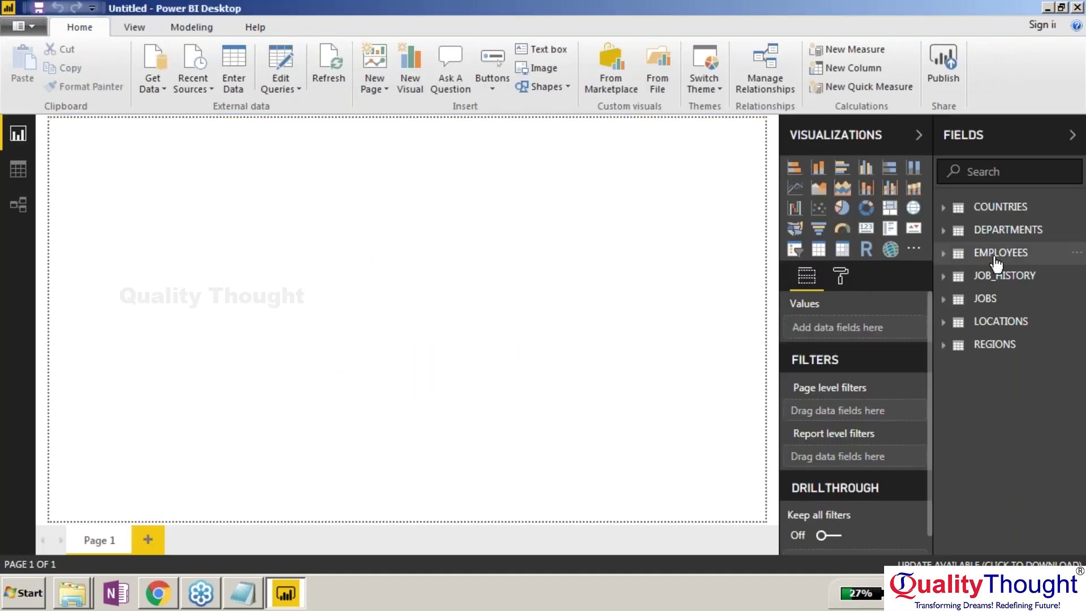
pyautogui.click(961, 256)
pyautogui.click(17, 170)
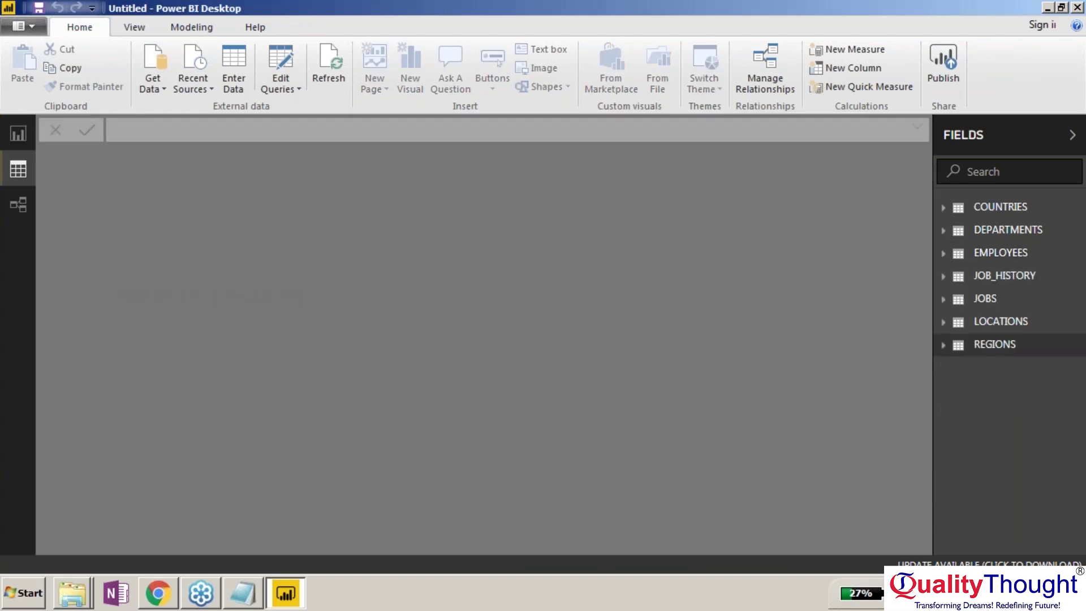
pyautogui.click(999, 255)
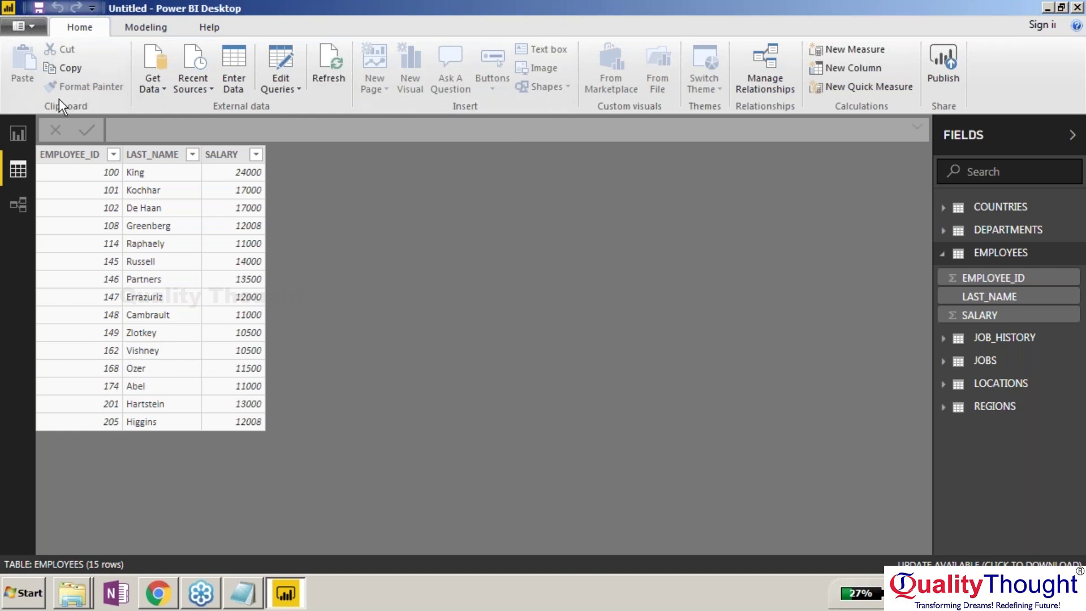
# Return to Report view, check the EMPLOYEES field list, and reopen Edit Queries.
pyautogui.click(169, 31)
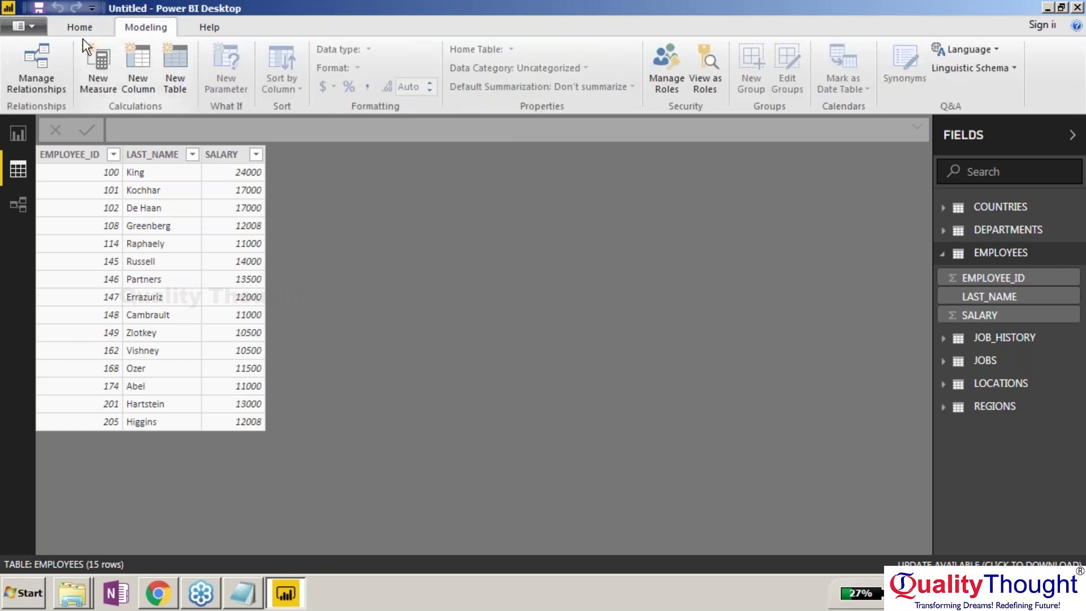
pyautogui.click(82, 28)
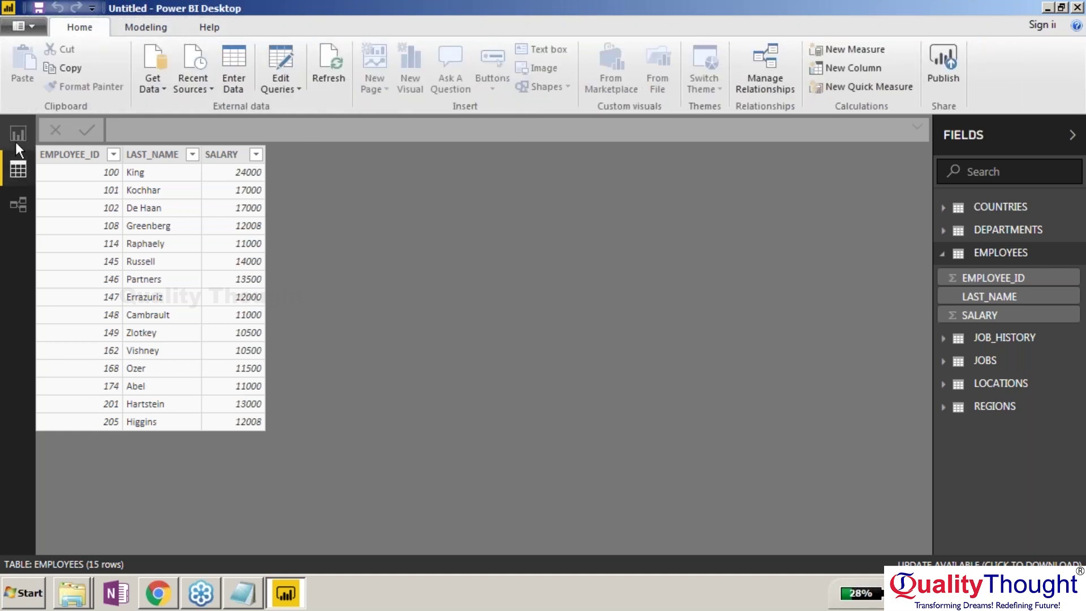
pyautogui.click(15, 141)
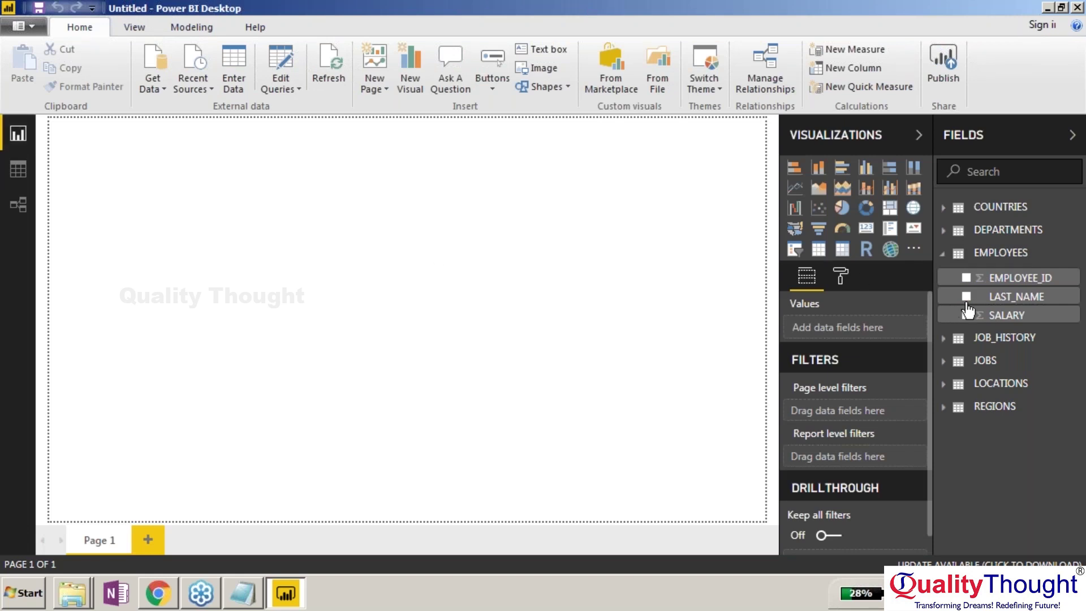
pyautogui.click(944, 254)
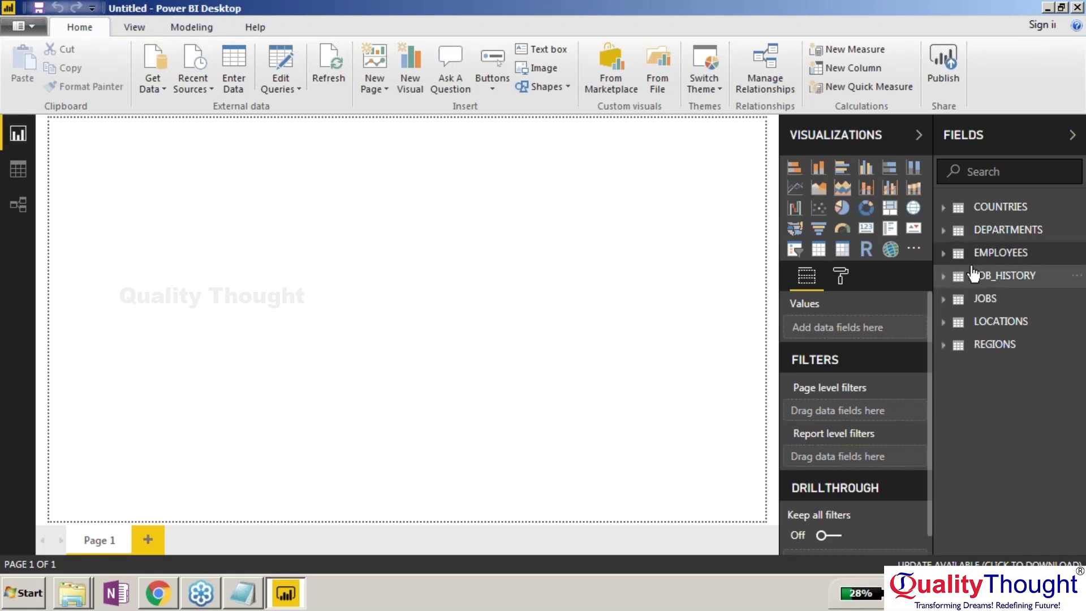
pyautogui.click(951, 255)
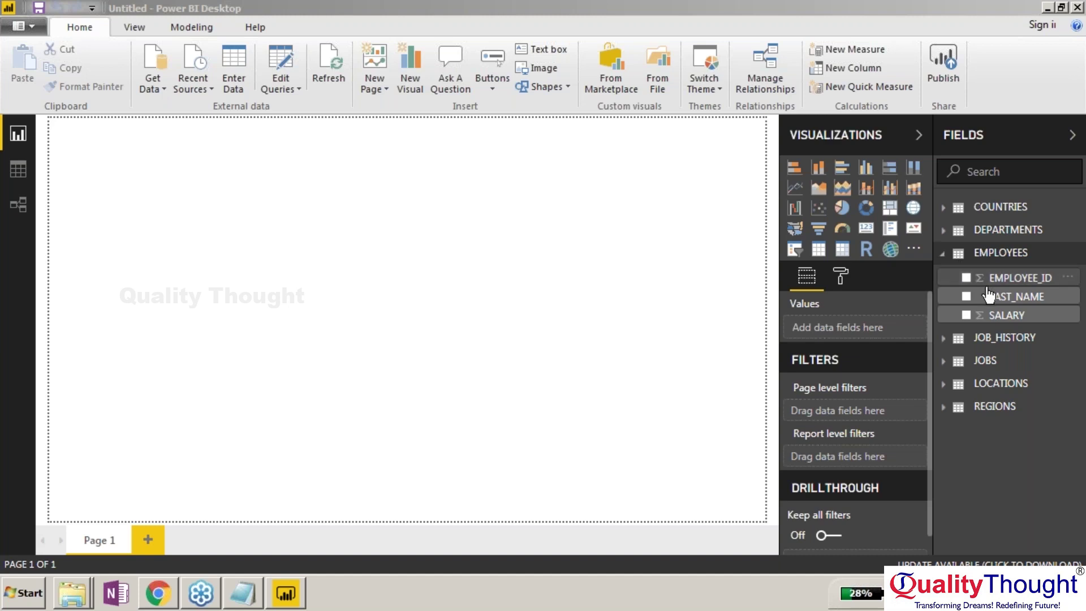
pyautogui.click(276, 87)
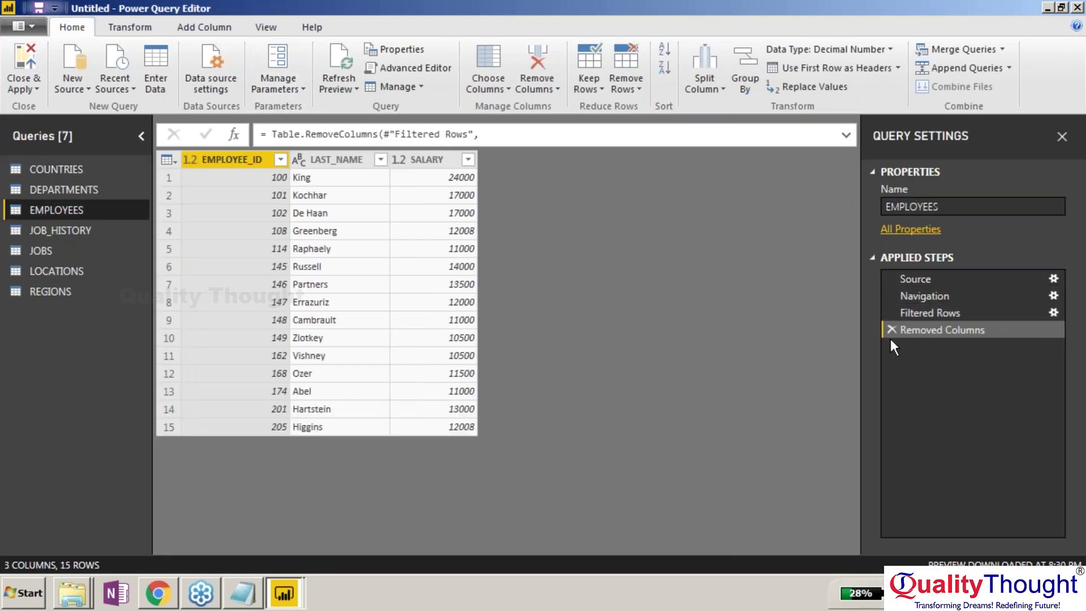
# Delete the Removed Columns and Filtered Rows applied steps from EMPLOYEES, then begin Merge Queries as New.
pyautogui.click(891, 329)
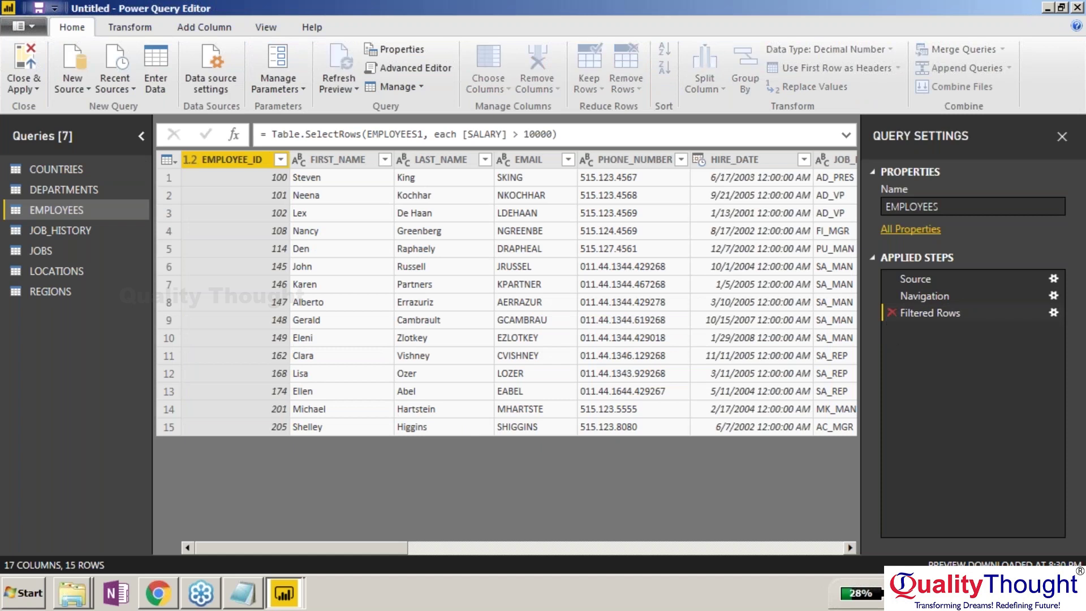
pyautogui.click(891, 312)
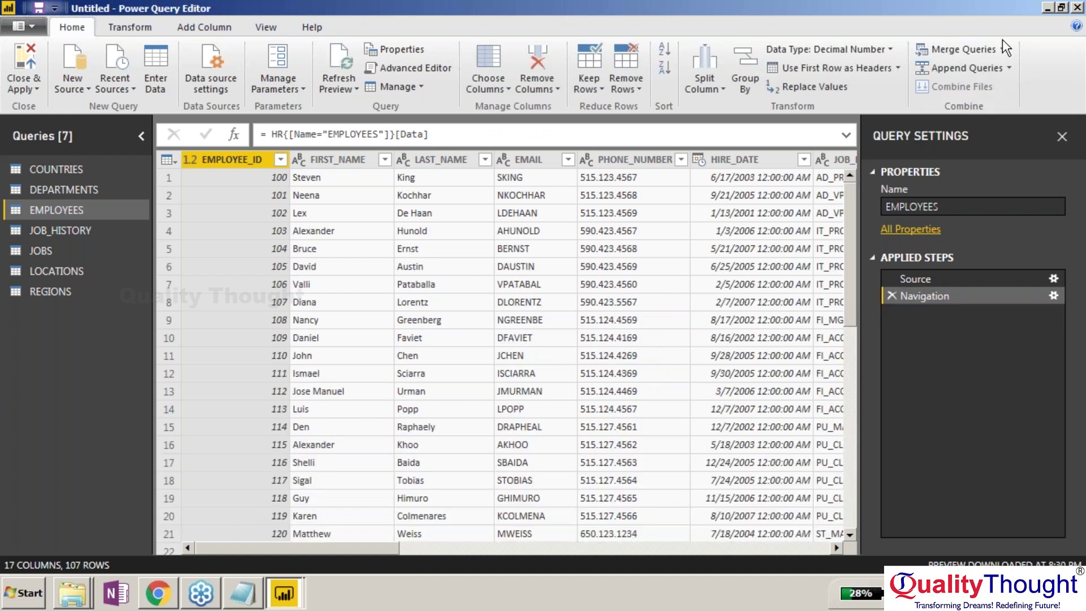
pyautogui.click(1002, 46)
pyautogui.click(1001, 89)
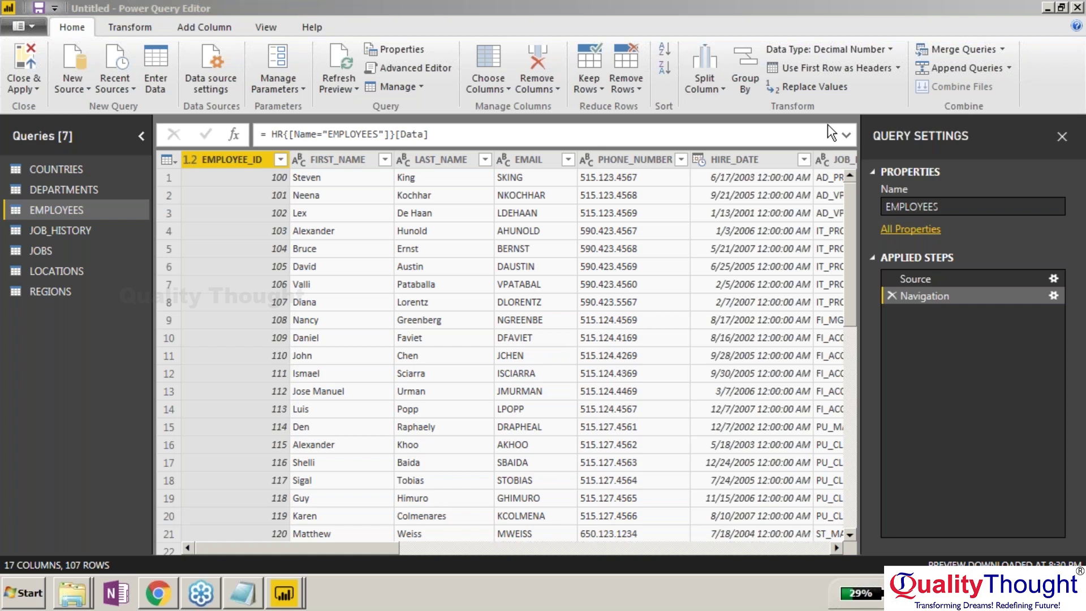
# Duplicate EMPLOYEES as EMPLOYEES (2), cancel its merge, and start a merge on EMPLOYEES instead.
pyautogui.rightClick(59, 209)
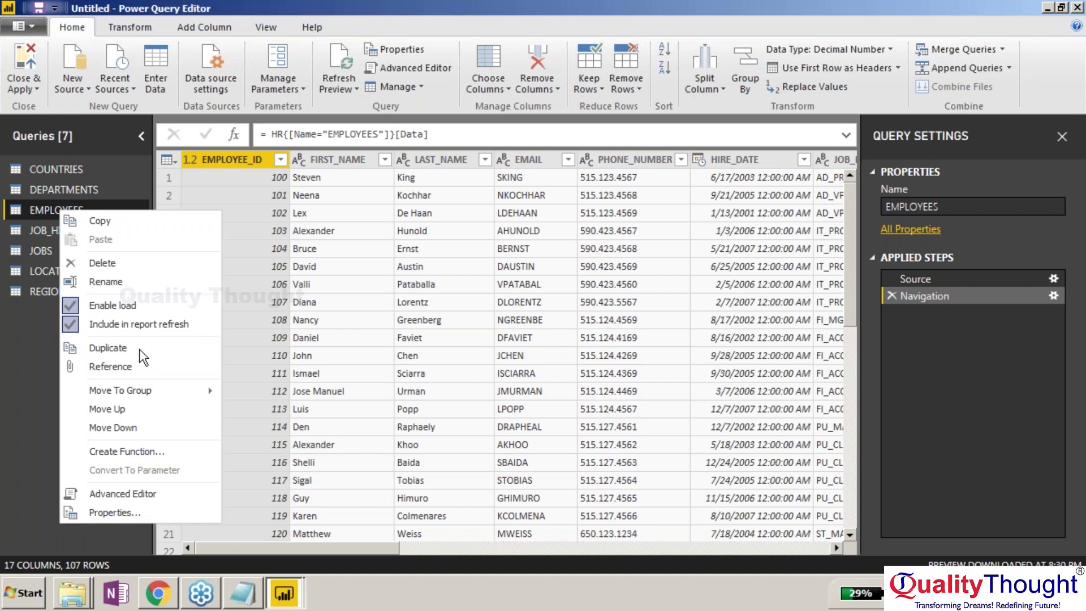
pyautogui.click(140, 349)
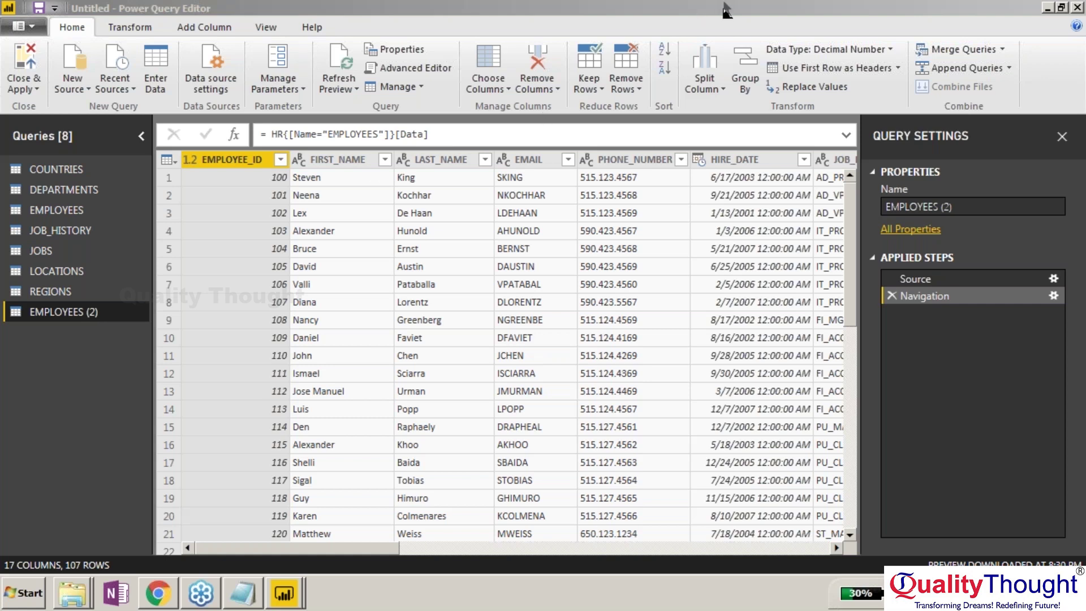
pyautogui.click(962, 50)
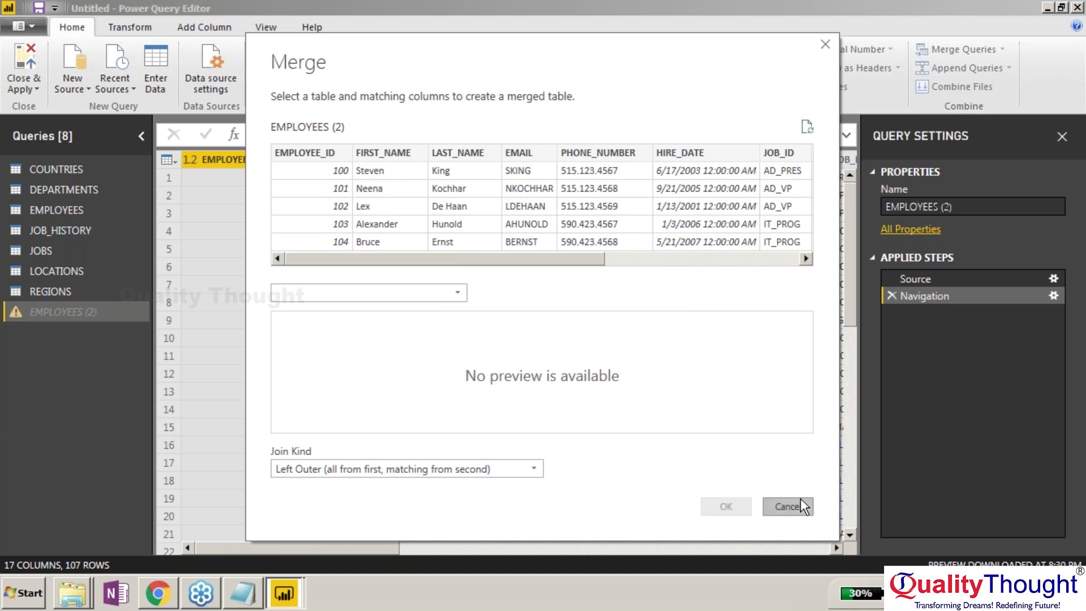
pyautogui.click(787, 506)
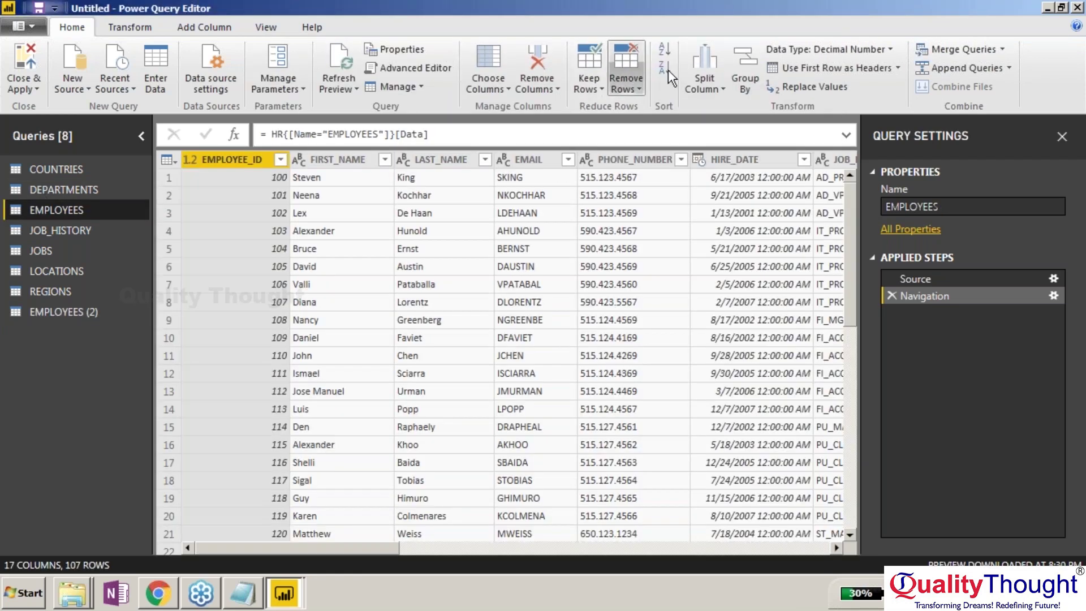
pyautogui.click(977, 47)
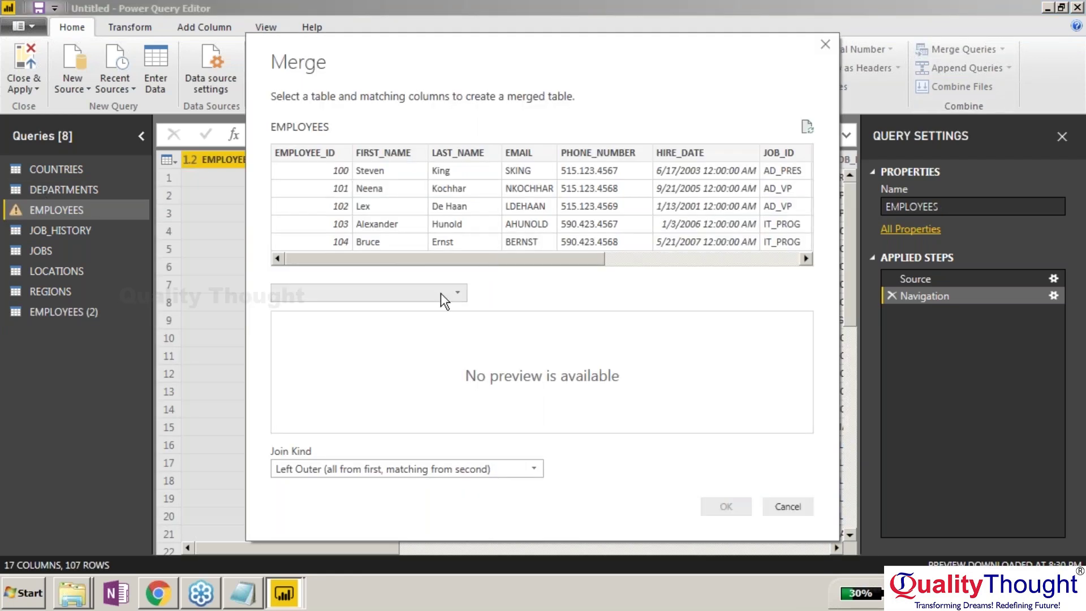
pyautogui.click(450, 294)
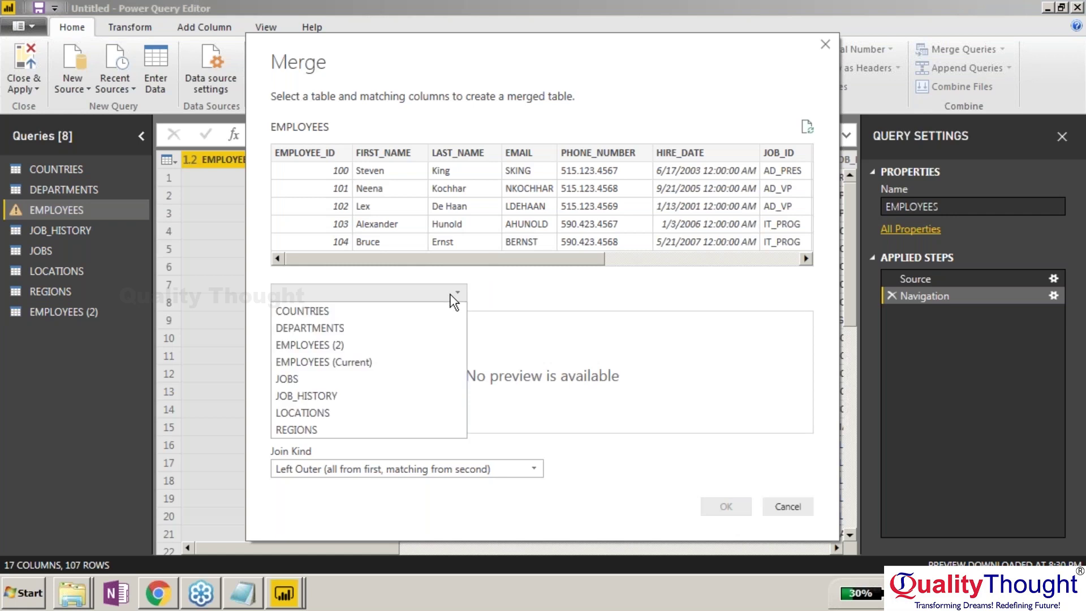
# Cancel the merge with DEPARTMENTS, preview COUNTRIES and DEPARTMENTS, then return to EMPLOYEES.
pyautogui.click(447, 325)
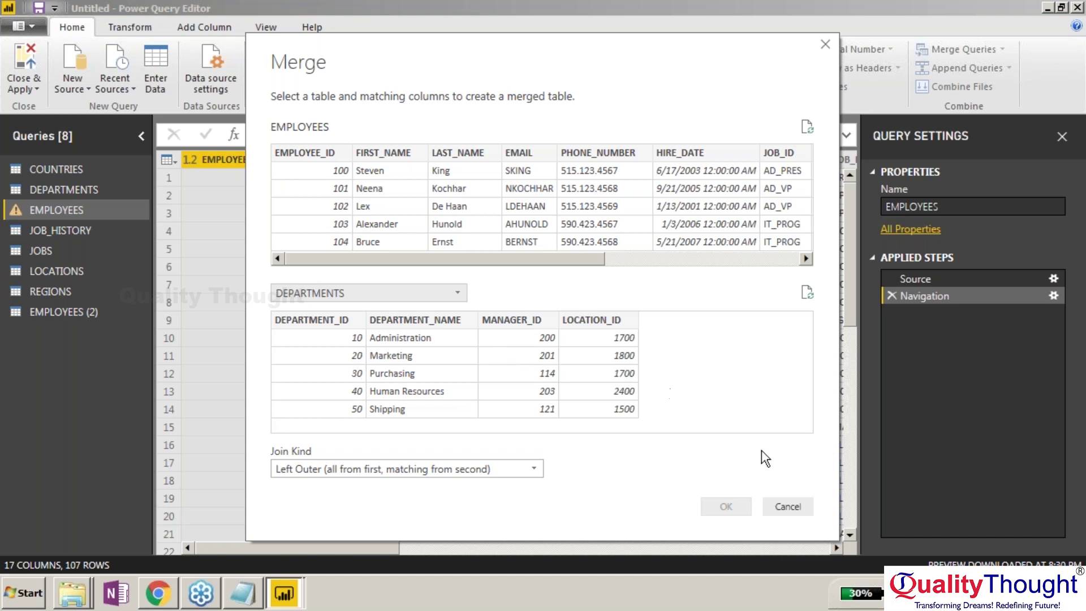
pyautogui.click(788, 506)
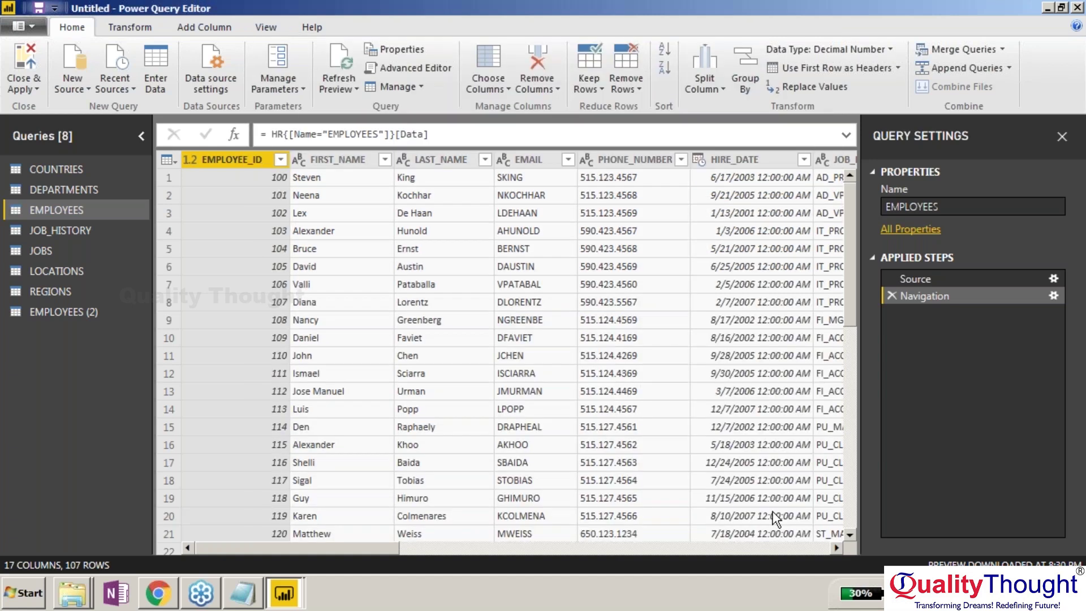
pyautogui.click(116, 170)
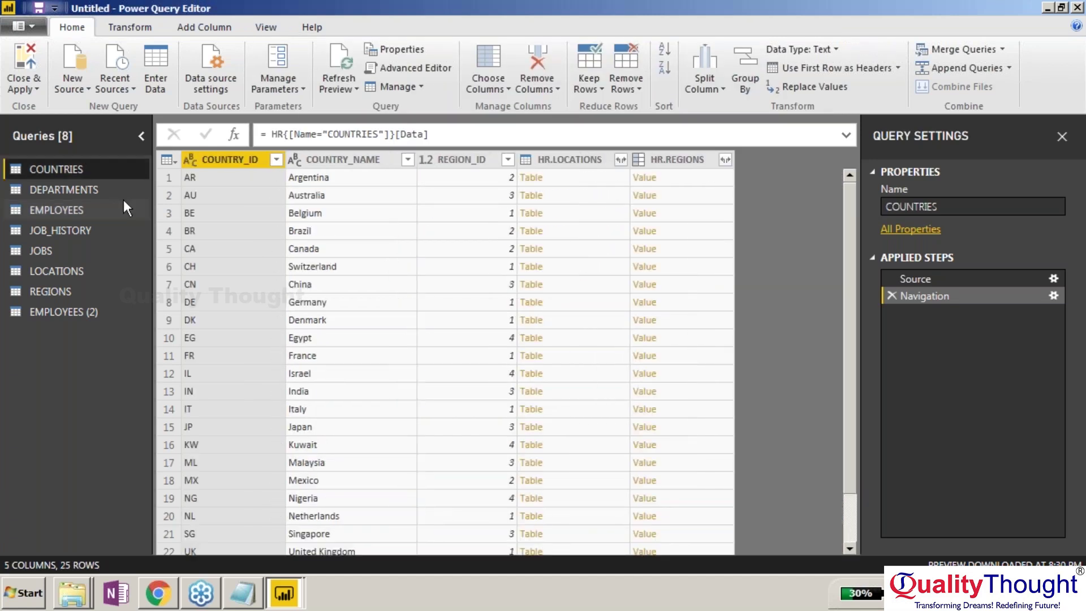
pyautogui.click(123, 195)
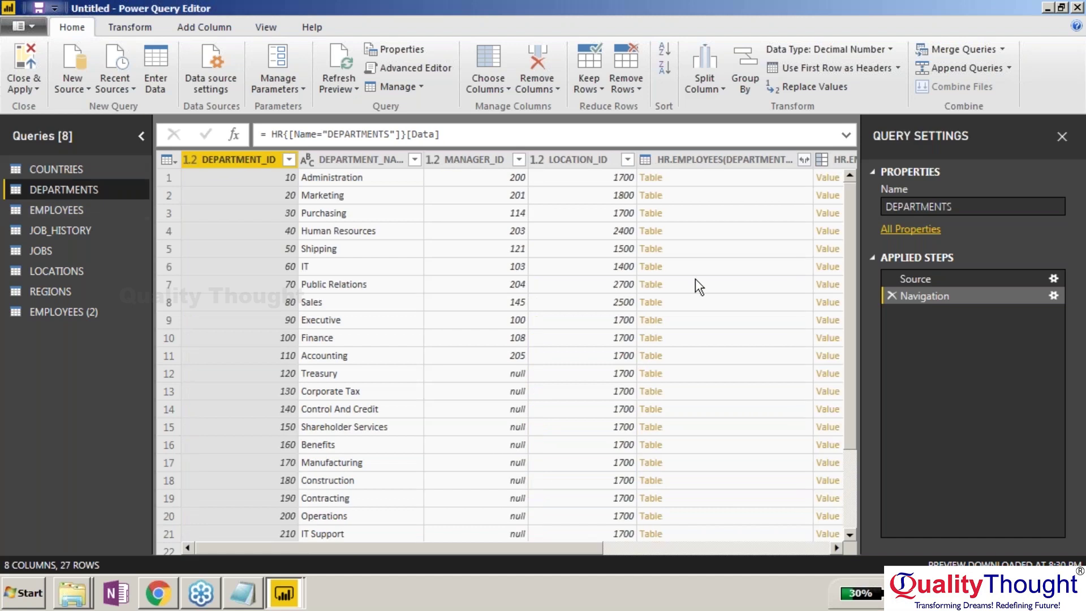
pyautogui.scroll(-2, 695, 279)
pyautogui.scroll(2, 509, 357)
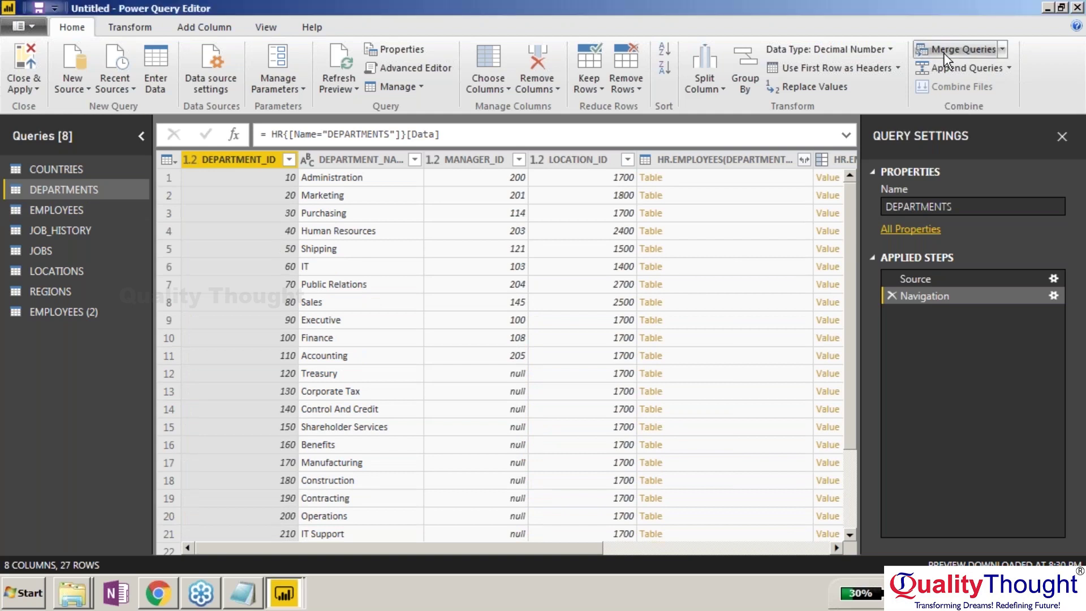
pyautogui.click(56, 209)
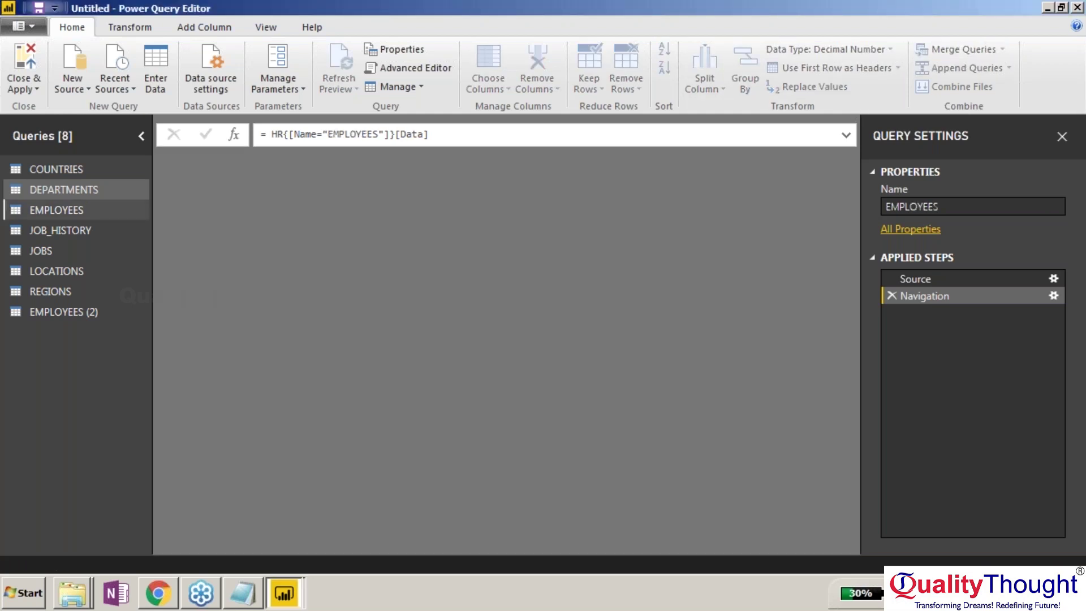
# Start a Merge Queries as New with DEPARTMENTS as the second table and Inner join kind.
pyautogui.click(1002, 50)
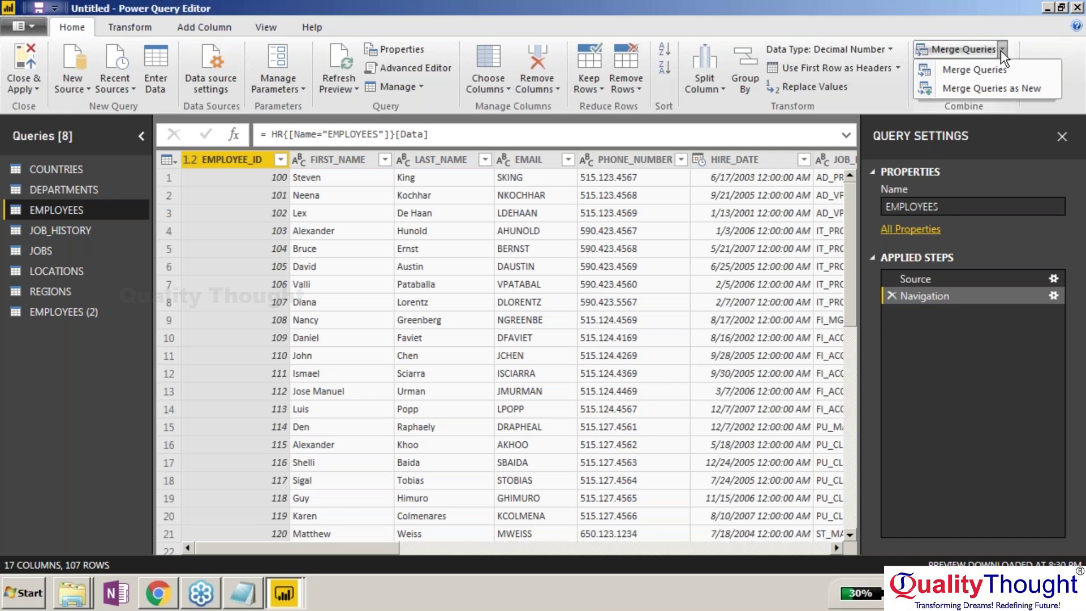
pyautogui.click(1007, 87)
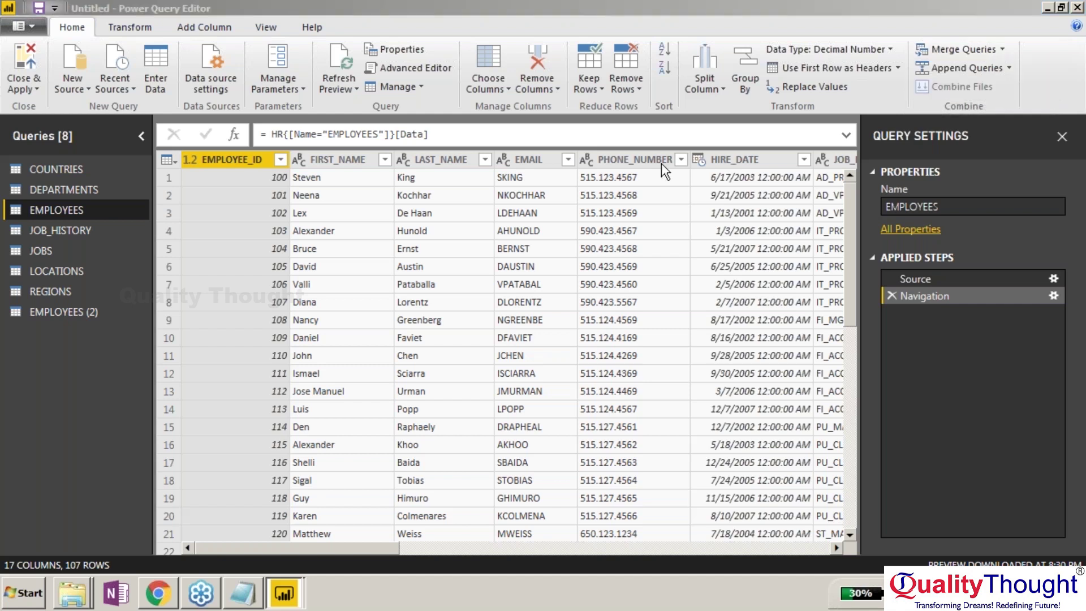
pyautogui.click(446, 294)
pyautogui.click(390, 328)
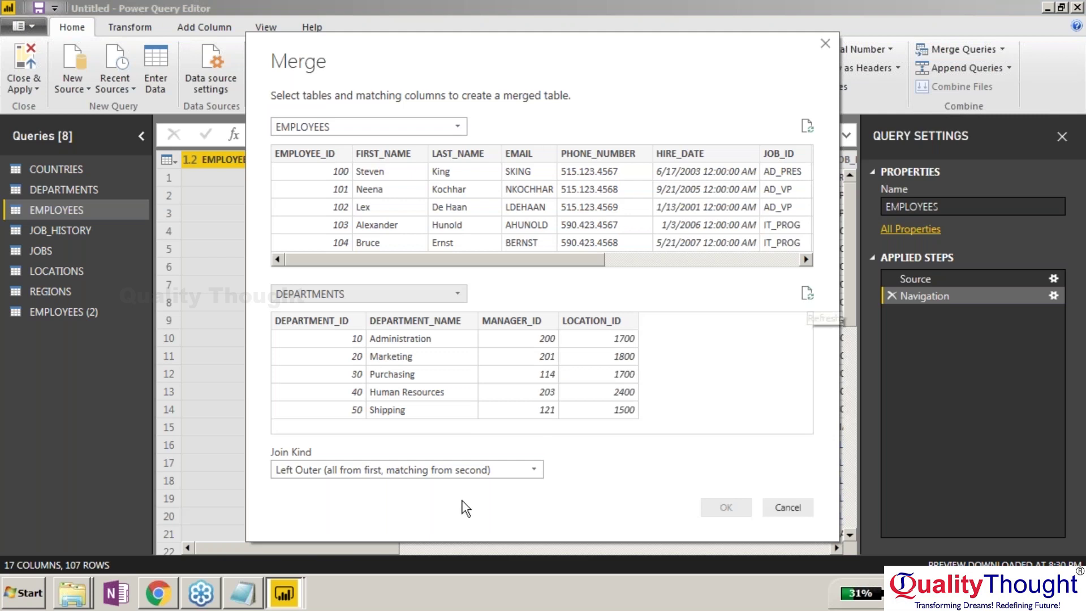
pyautogui.click(375, 470)
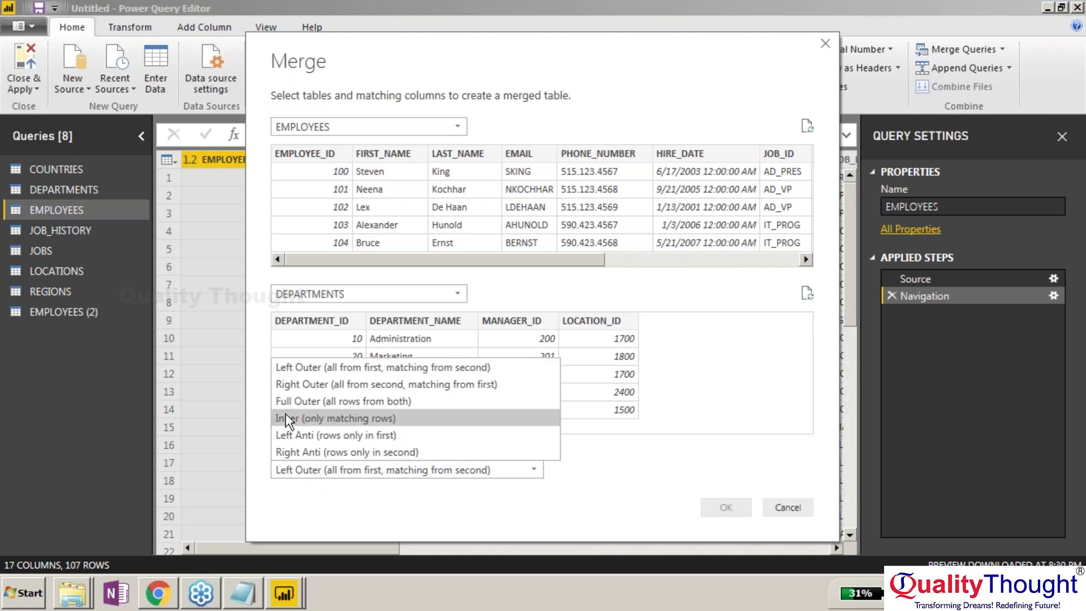
pyautogui.click(337, 421)
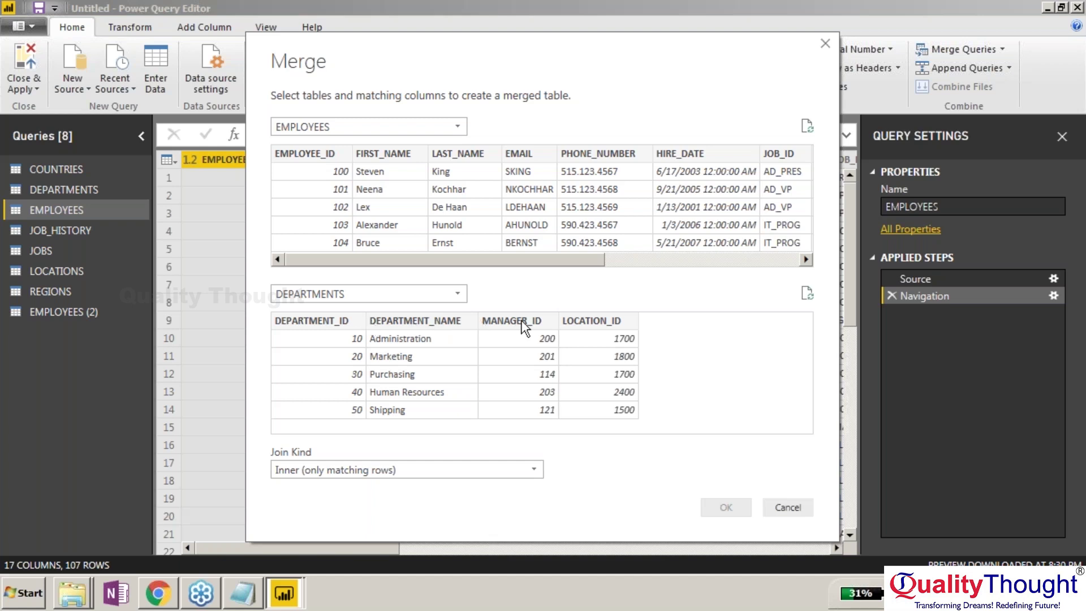
# Match both tables on DEPARTMENT_ID and confirm the merge, matching 106 of 107 rows.
pyautogui.click(347, 322)
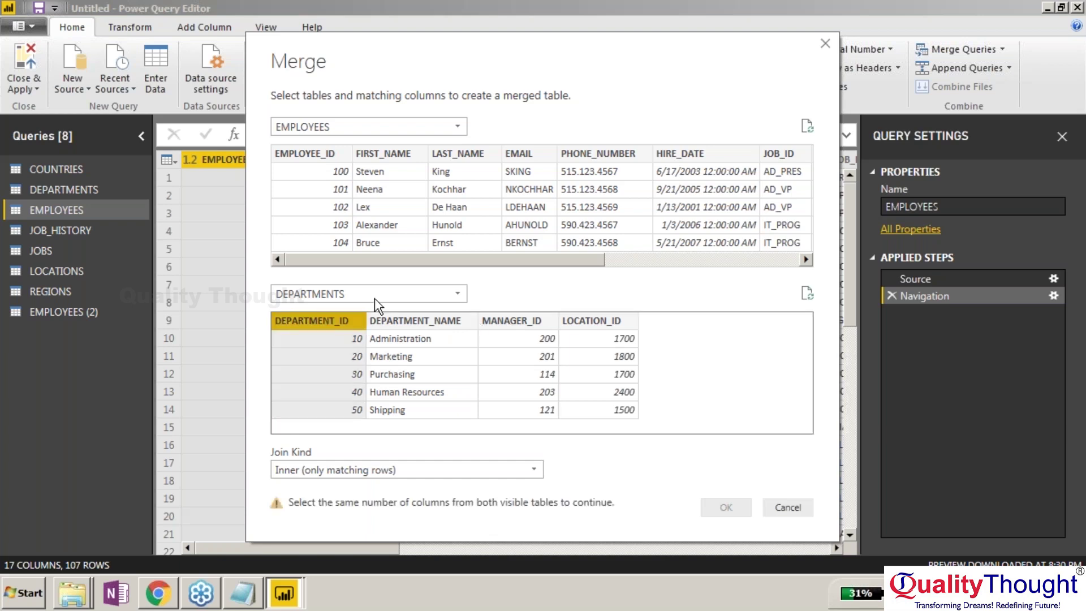
pyautogui.click(360, 264)
pyautogui.moveTo(361, 264); pyautogui.dragTo(555, 260)
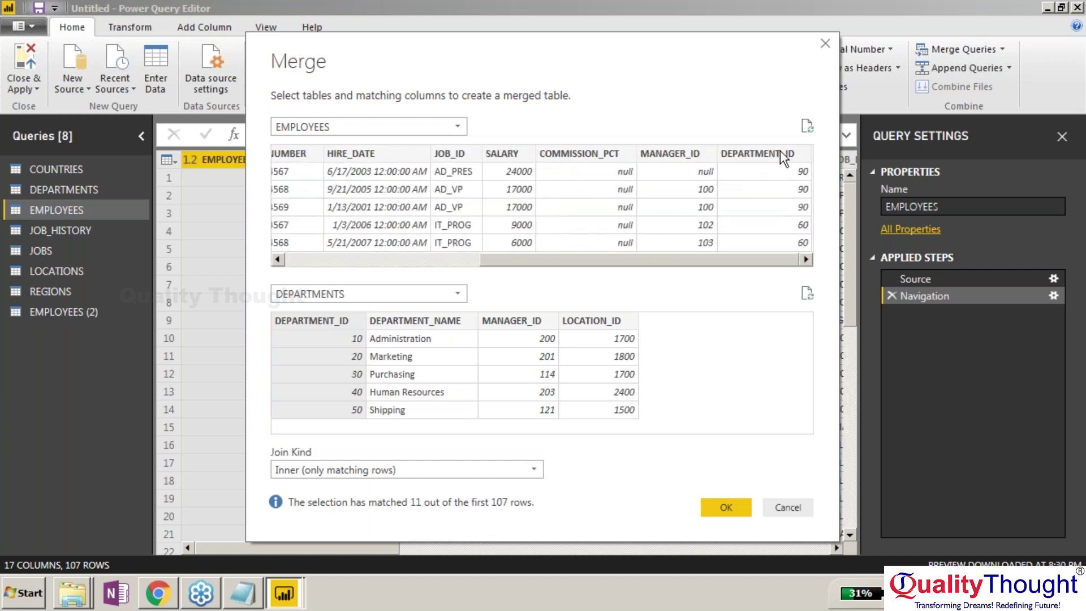
pyautogui.click(779, 150)
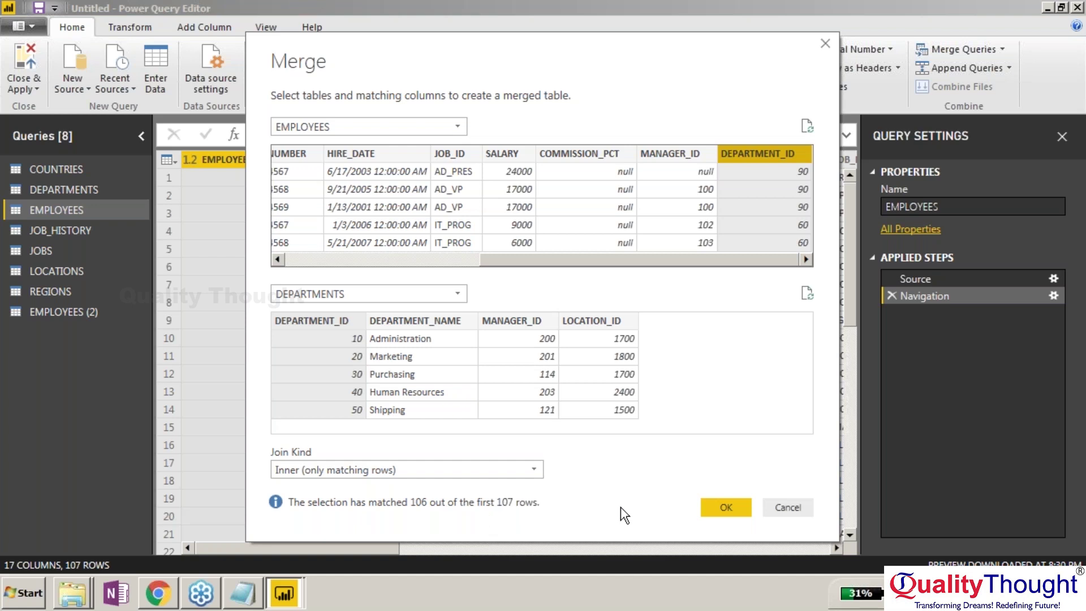
pyautogui.click(726, 508)
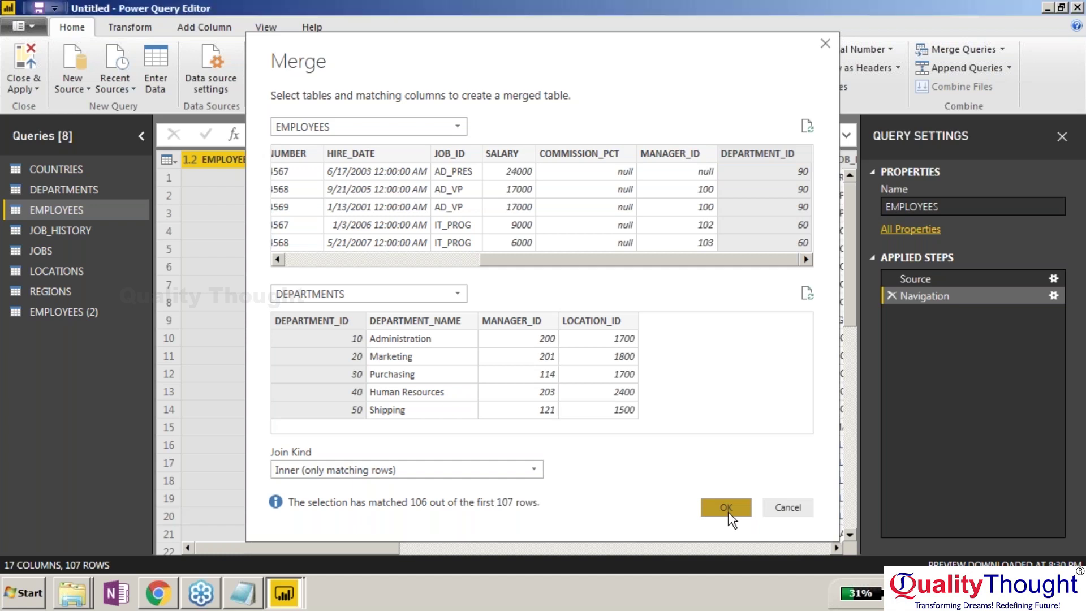
# Rename the merged query Merge1 to DepWiseSalary.
pyautogui.press('F2')
pyautogui.write('DEpar')
pyautogui.press('BackSpace')
pyautogui.press('BackSpace')
pyautogui.press('BackSpace')
pyautogui.press('BackSpace')
pyautogui.write('ep')
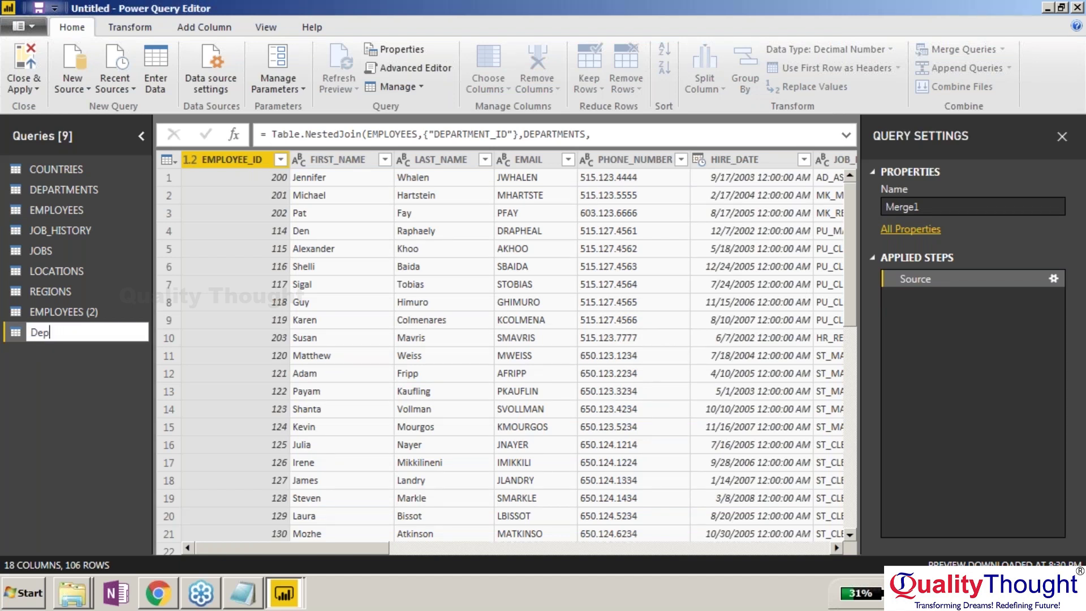
pyautogui.write('WiseSalary')
pyautogui.press('Return')
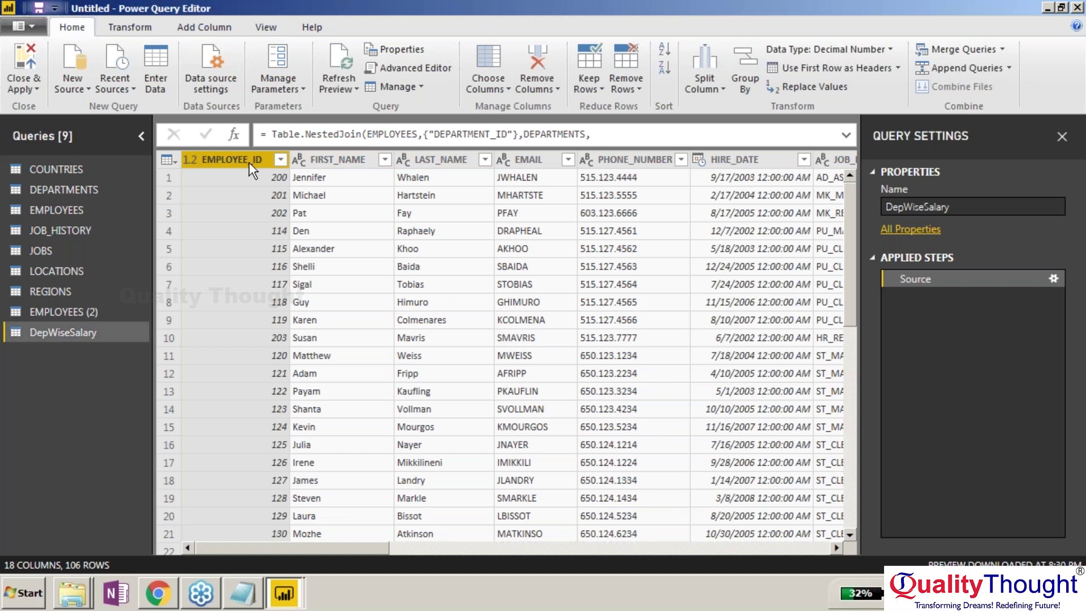
# Remove FIRST_NAME, EMAIL, PHONE_NUMBER, HIRE_DATE, COMMISSION_PCT, MANAGER_ID, DEPARTMENT_ID and a linked-table column.
pyautogui.click(358, 160)
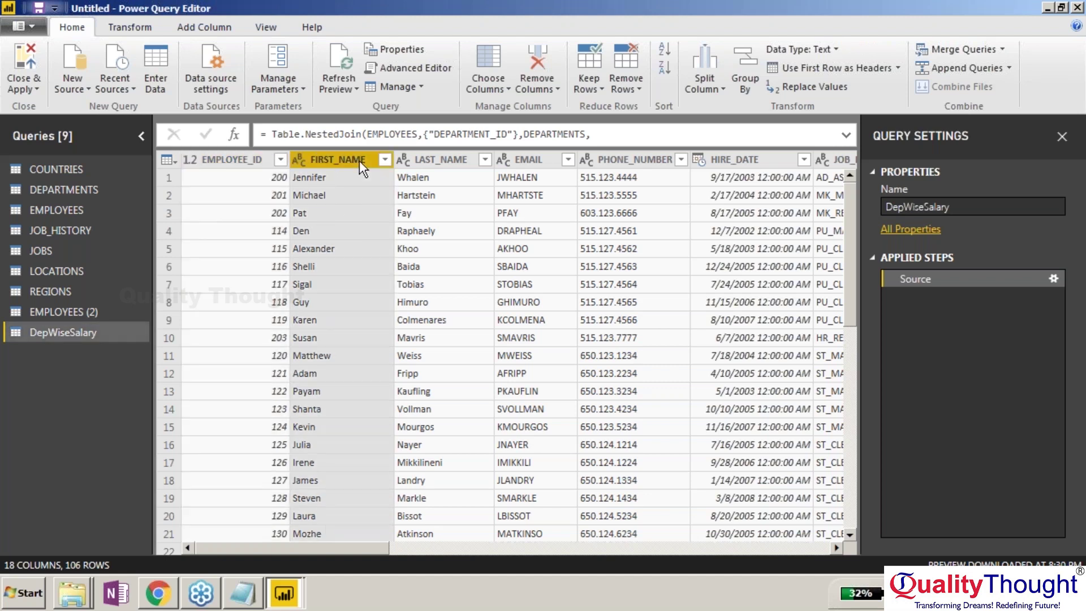
pyautogui.press('Delete')
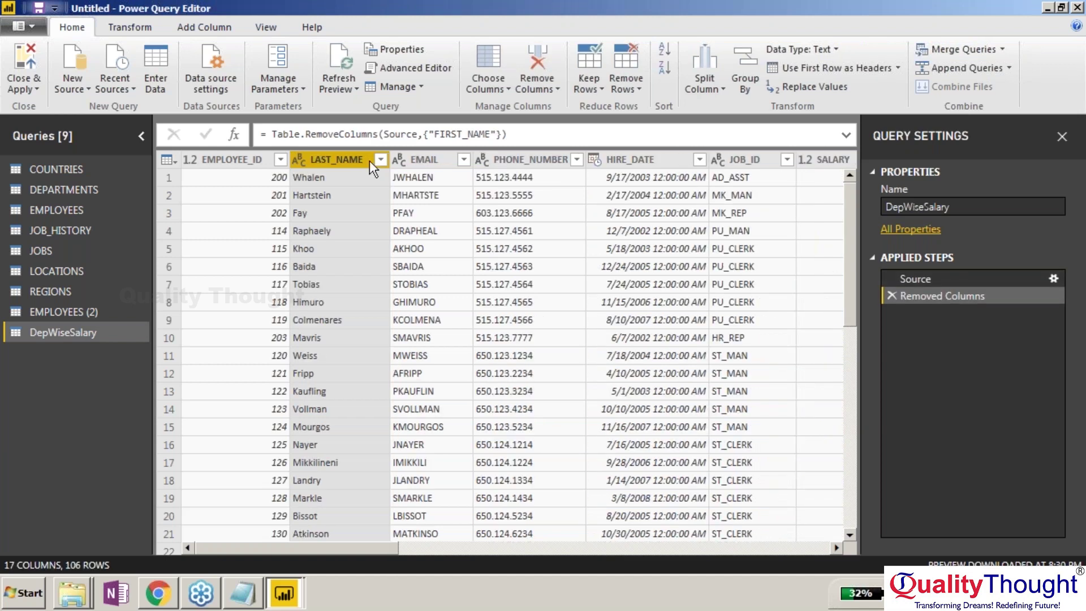
pyautogui.press('Right')
pyautogui.press('Delete')
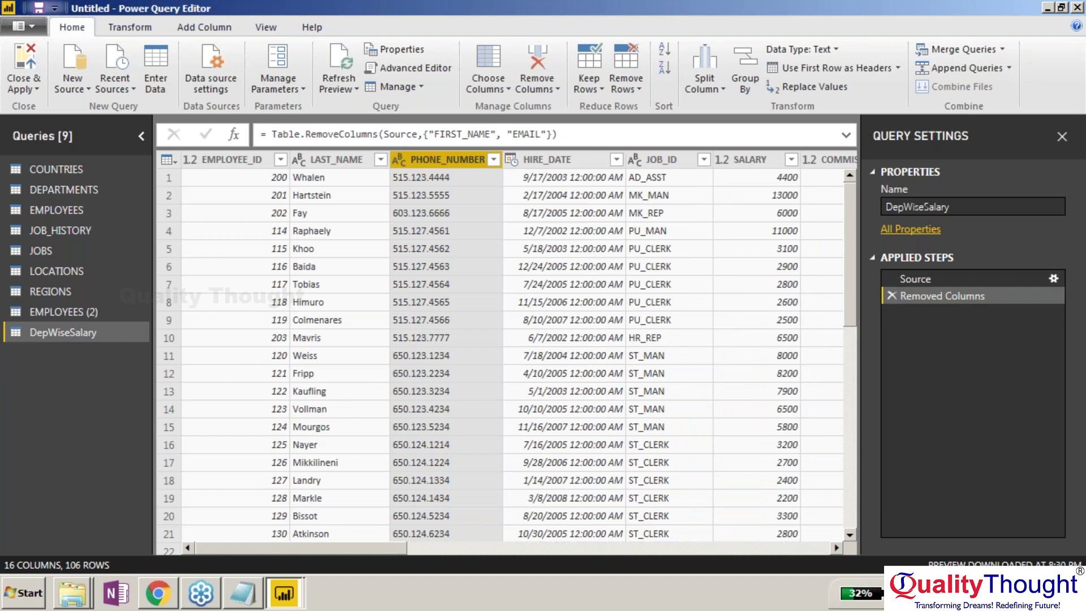
pyautogui.press('Delete')
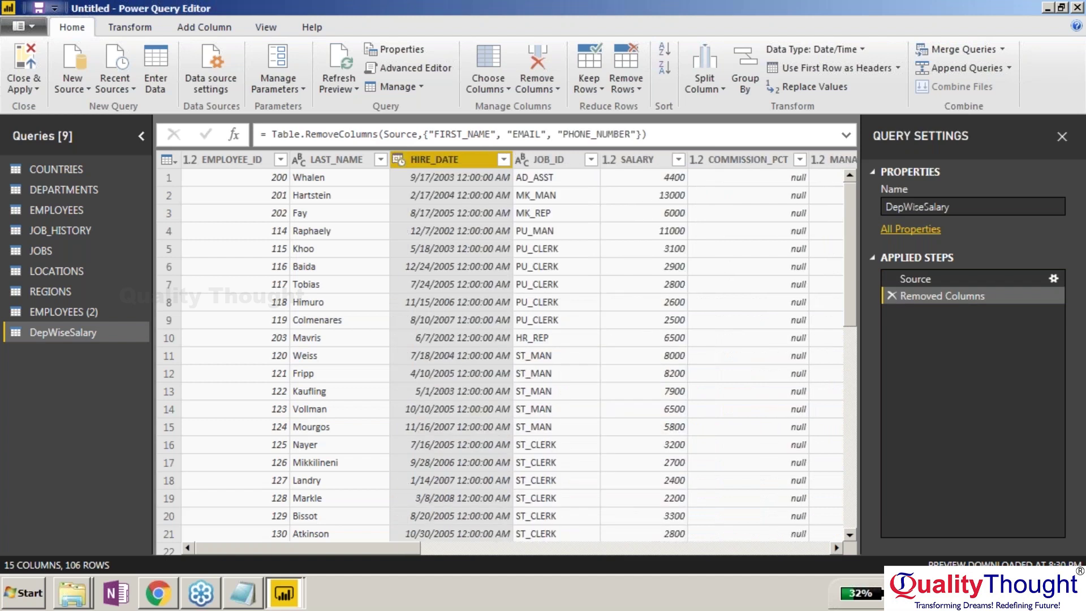
pyautogui.press('Delete')
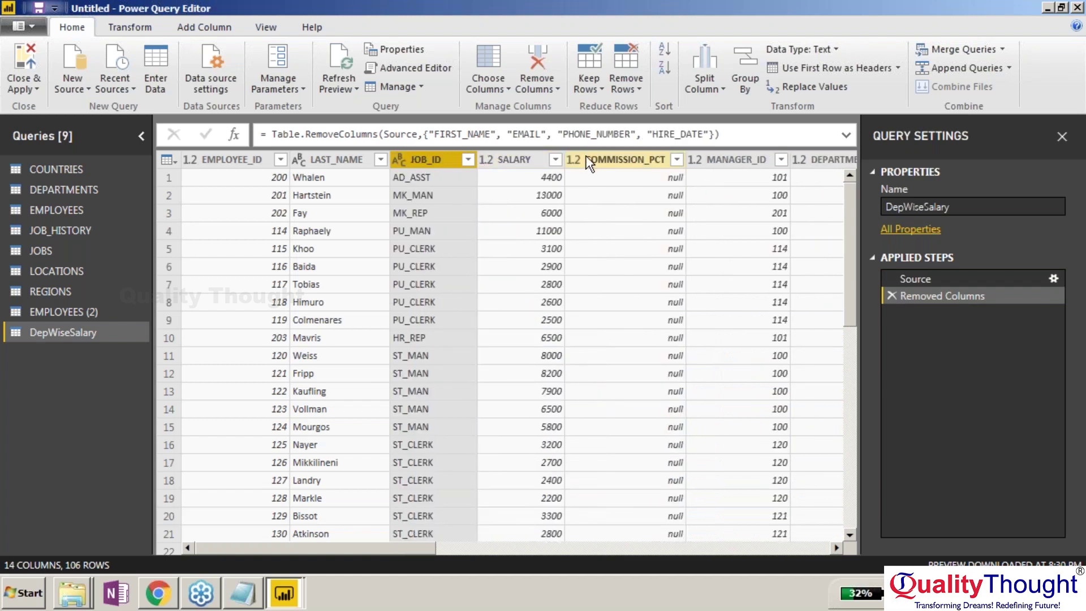
pyautogui.click(587, 159)
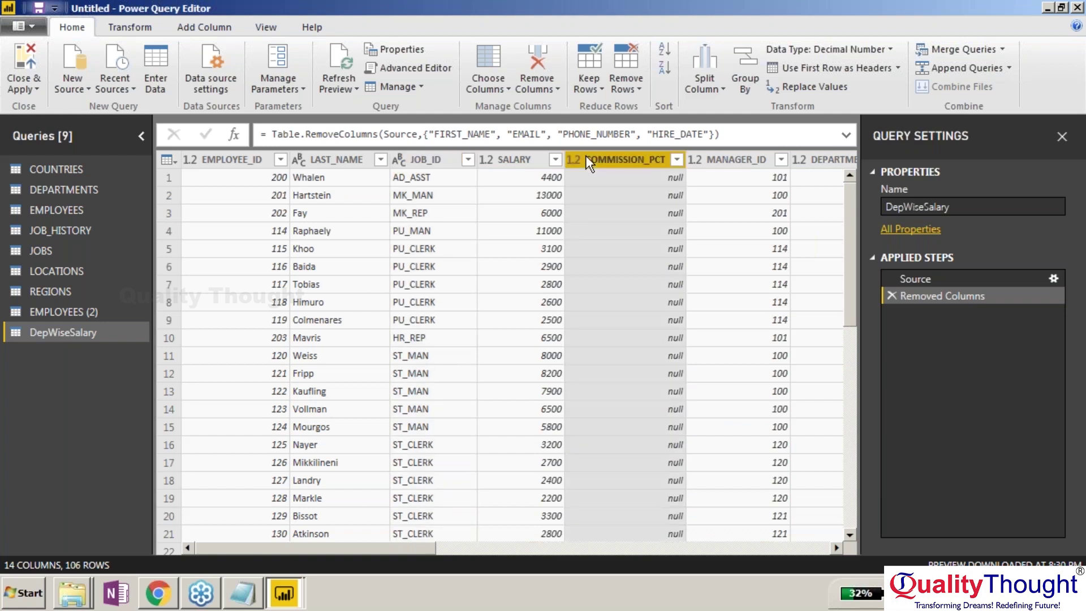
pyautogui.press('Delete')
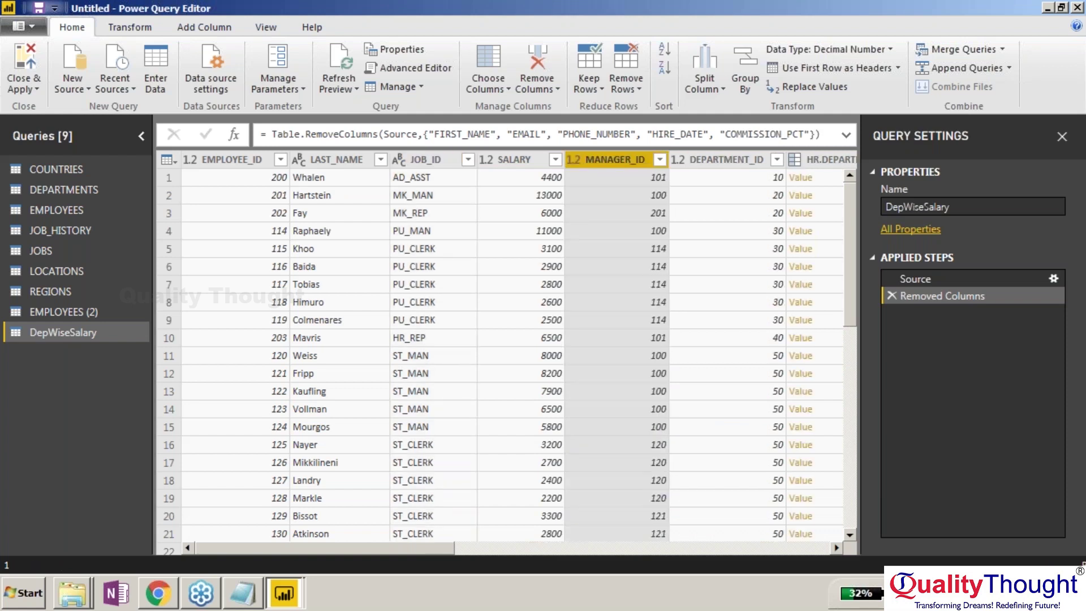
pyautogui.press('Delete')
pyautogui.moveTo(434, 548)
pyautogui.mouseDown()
pyautogui.moveTo(628, 550)
pyautogui.moveTo(438, 548)
pyautogui.mouseUp()
pyautogui.press('Delete')
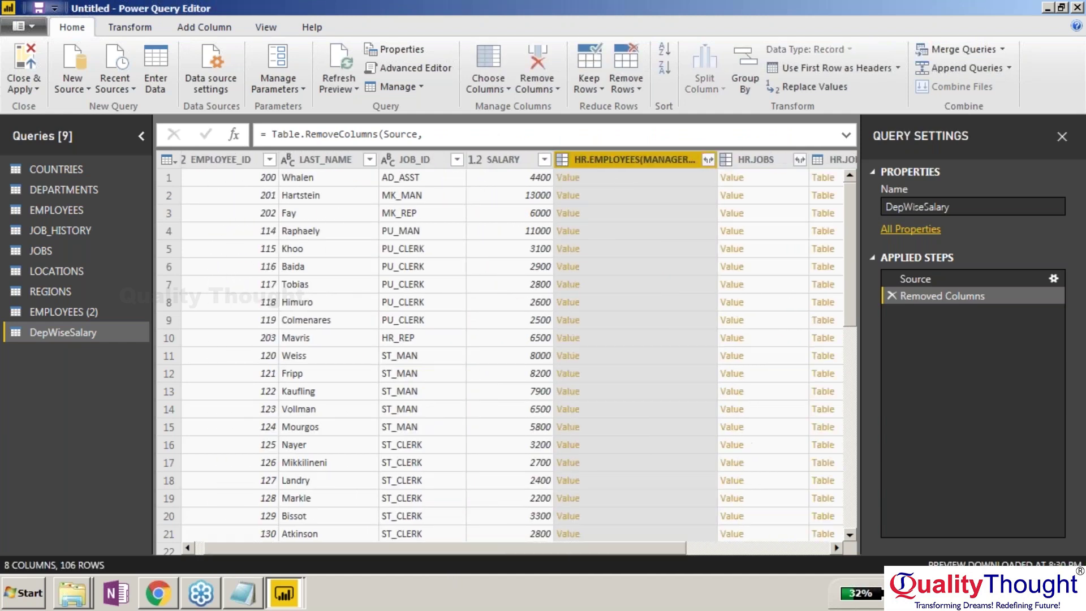
pyautogui.press('Delete')
pyautogui.press('Delete')
# Expand the DEPARTMENTS column to bring in only DEPARTMENT_NAME.
pyautogui.click(784, 159)
pyautogui.click(537, 227)
pyautogui.click(537, 262)
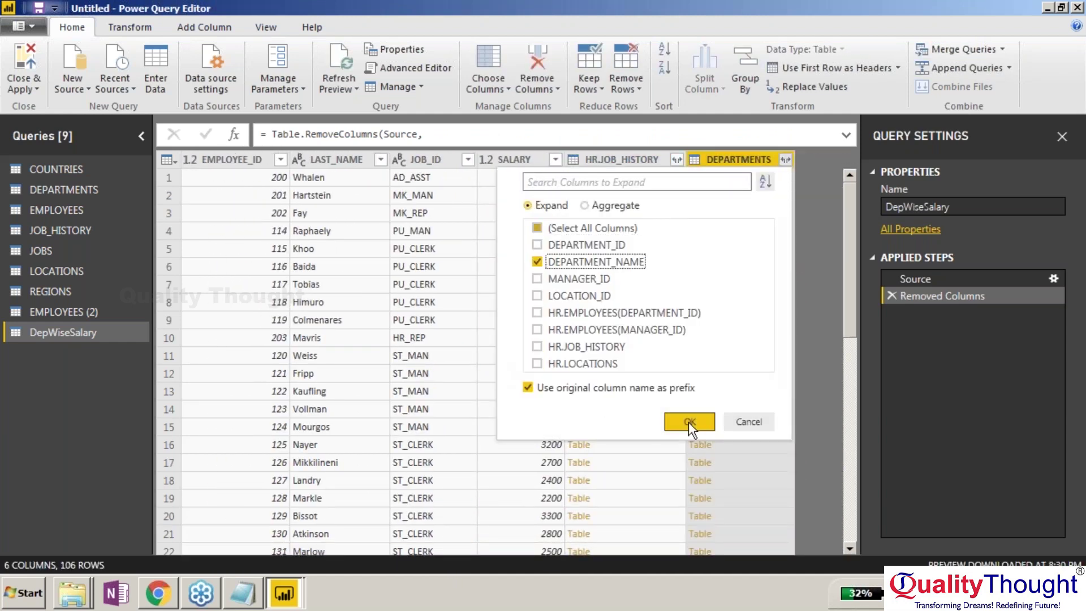
pyautogui.click(689, 423)
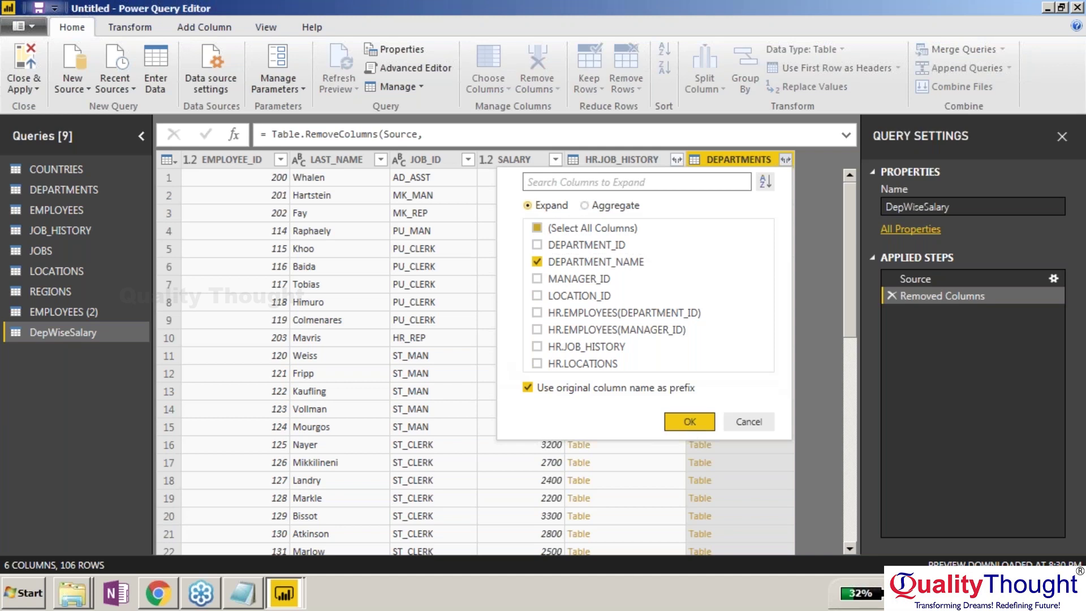
# Delete the HR.JOB_HISTORY column and scroll through the 106 rows to check the data.
pyautogui.click(600, 258)
pyautogui.press('Delete')
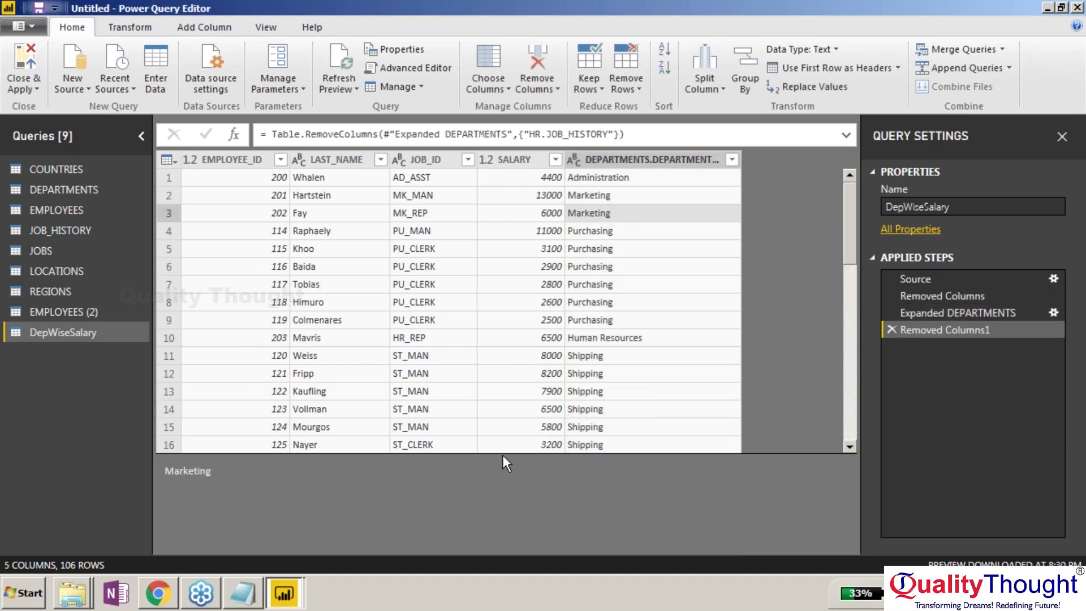
pyautogui.click(673, 175)
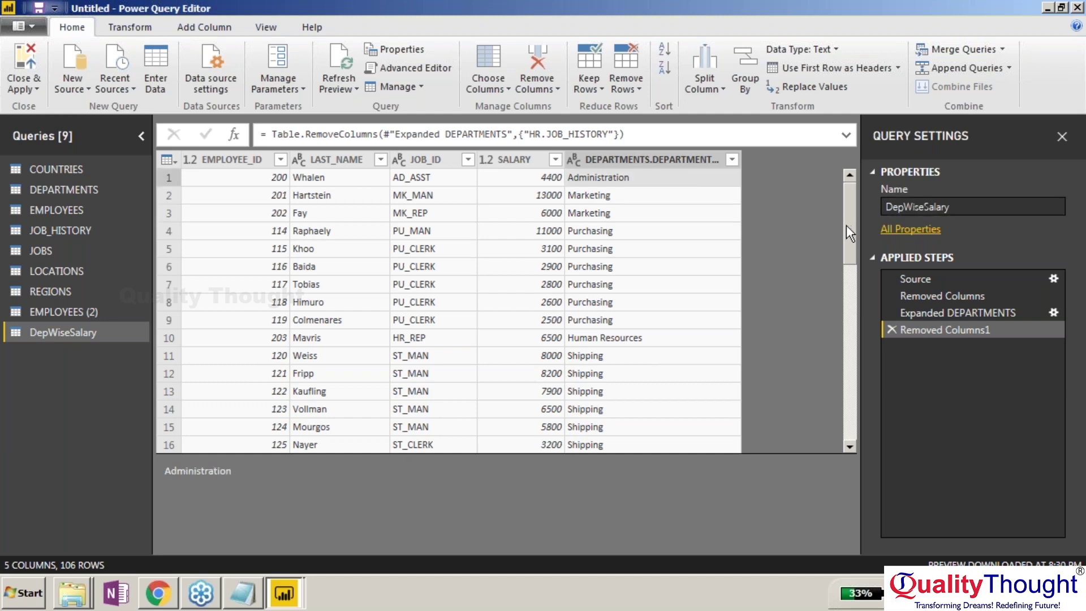
pyautogui.scroll(-1, 846, 225)
pyautogui.scroll(-2, 843, 233)
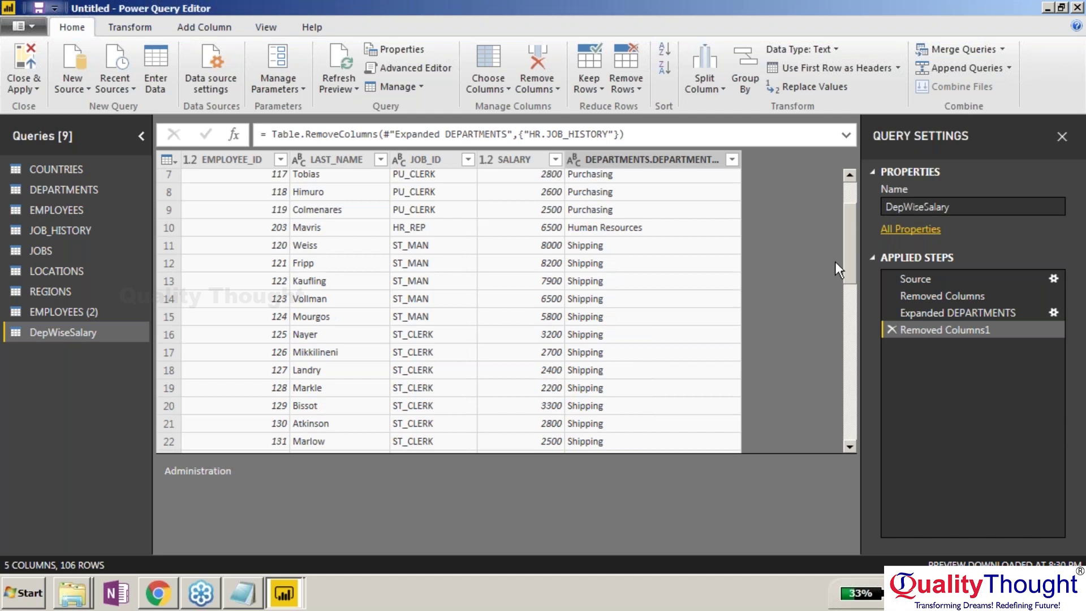
pyautogui.scroll(-5, 834, 261)
pyautogui.scroll(-15, 827, 353)
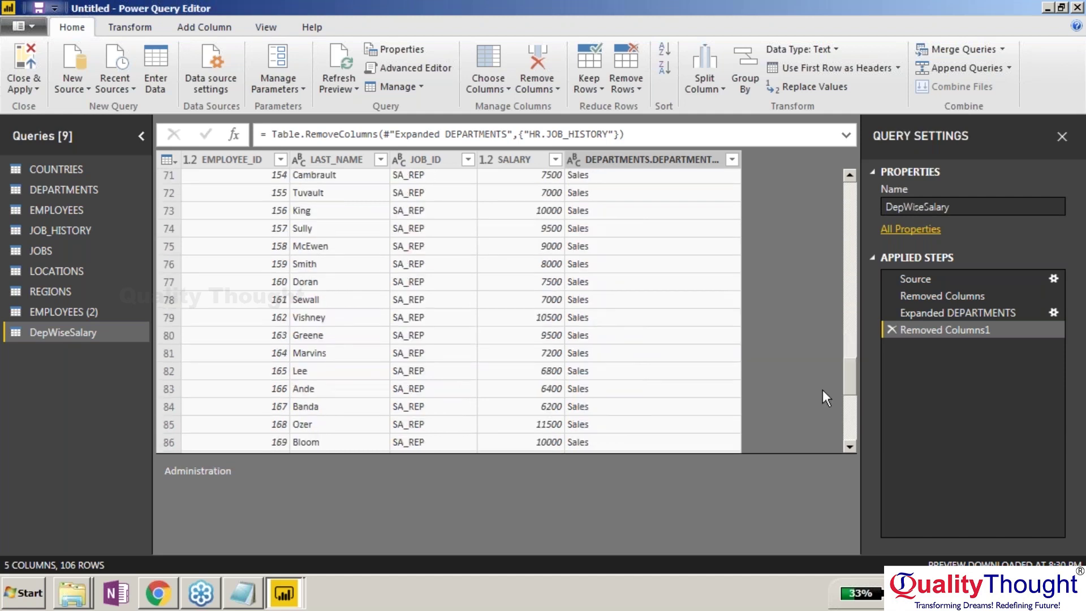
pyautogui.scroll(20, 822, 389)
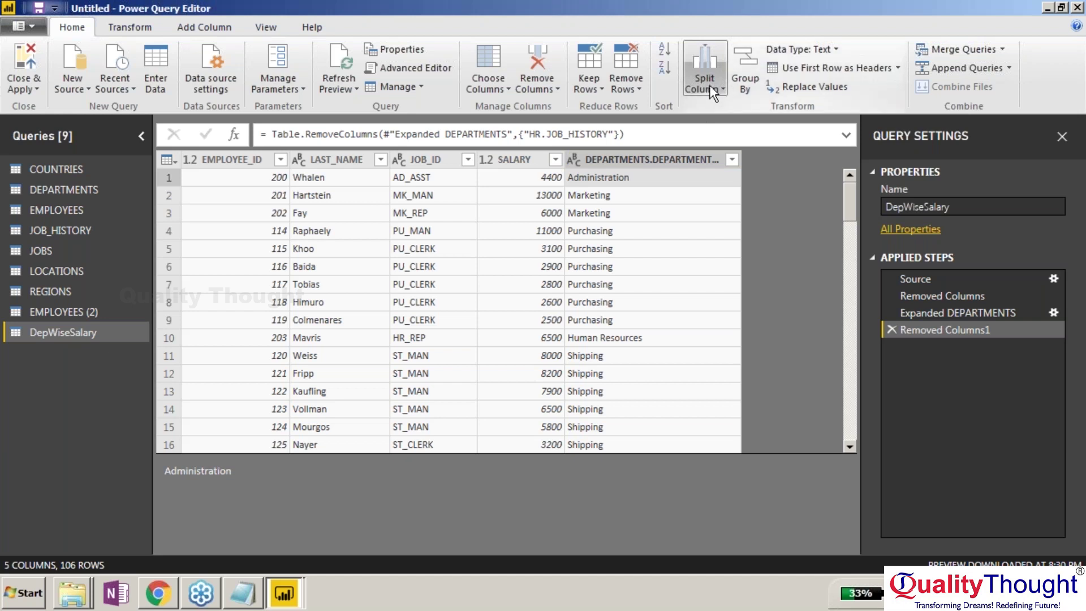
# Group rows by DEPARTMENTS.DEPARTMENT_NAME with a new DepSalSpent column as the Sum of SALARY.
pyautogui.click(746, 84)
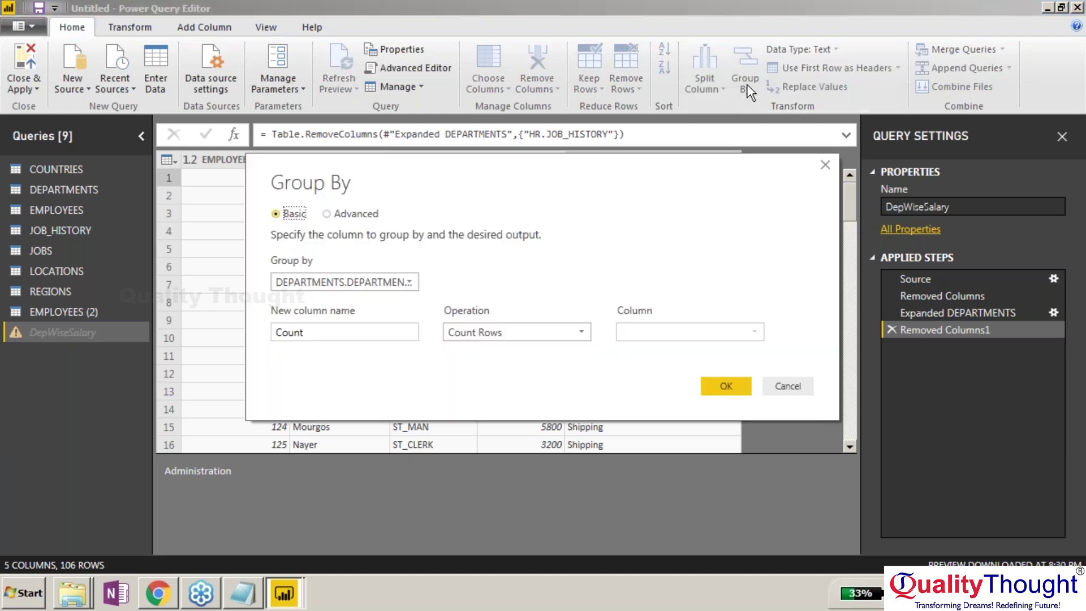
pyautogui.click(402, 282)
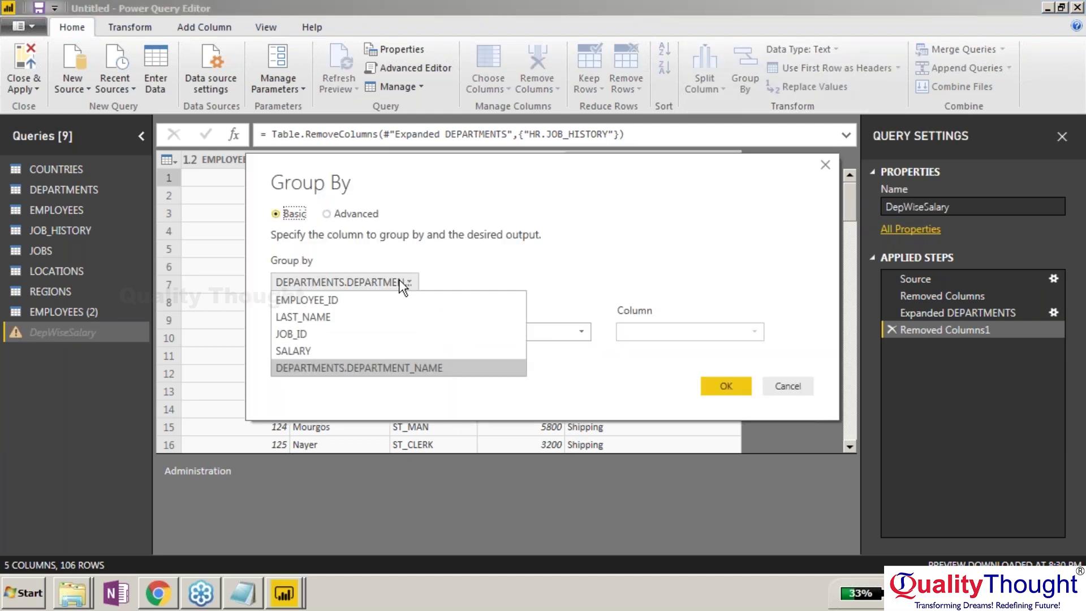
pyautogui.click(394, 368)
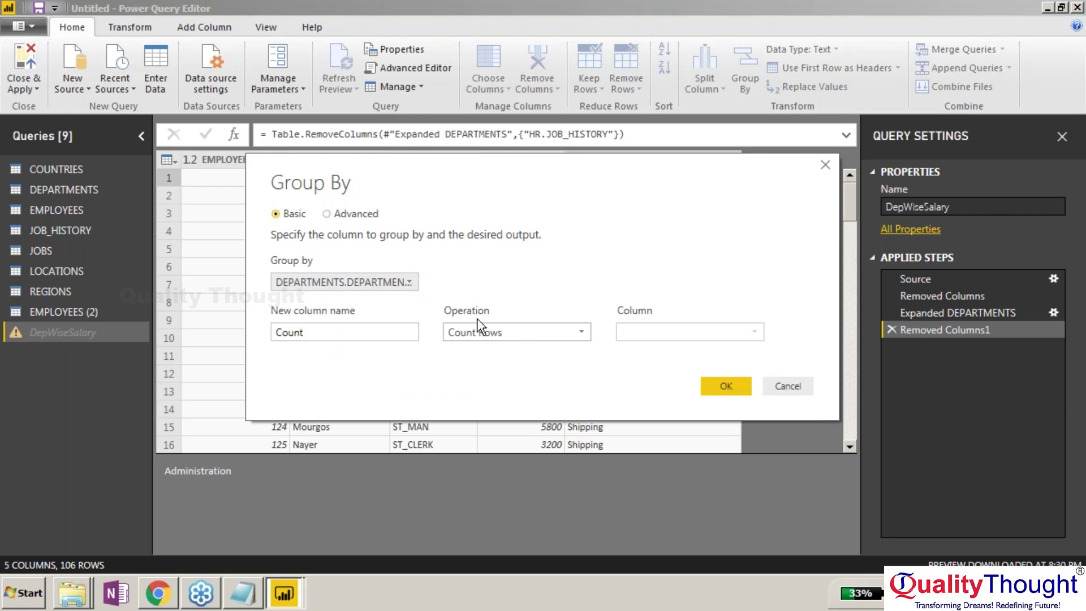
pyautogui.moveTo(349, 332); pyautogui.dragTo(257, 348)
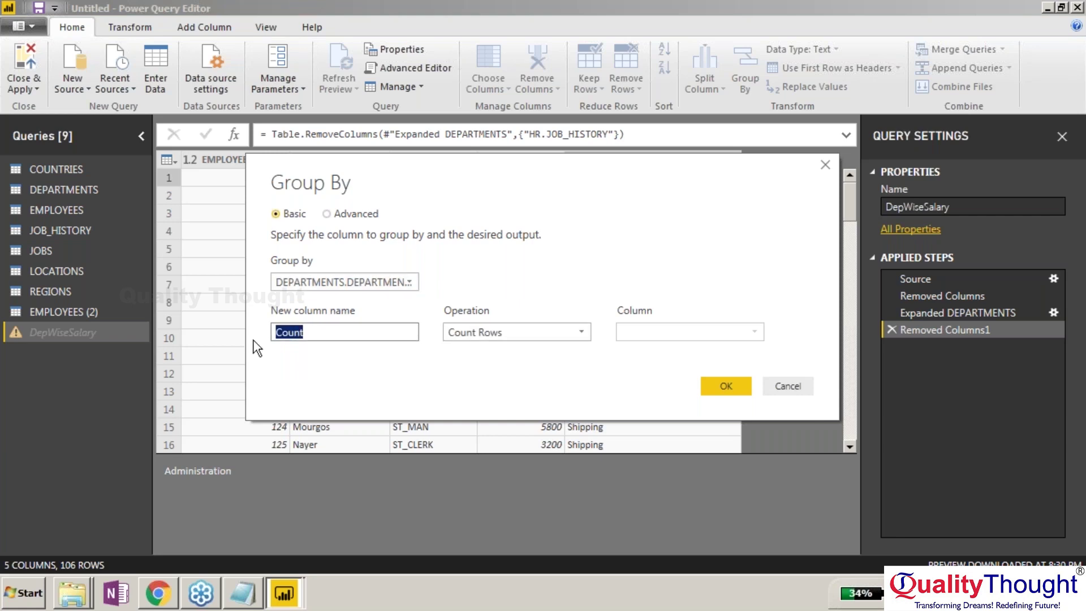
pyautogui.write('DepSalSpent')
pyautogui.click(519, 333)
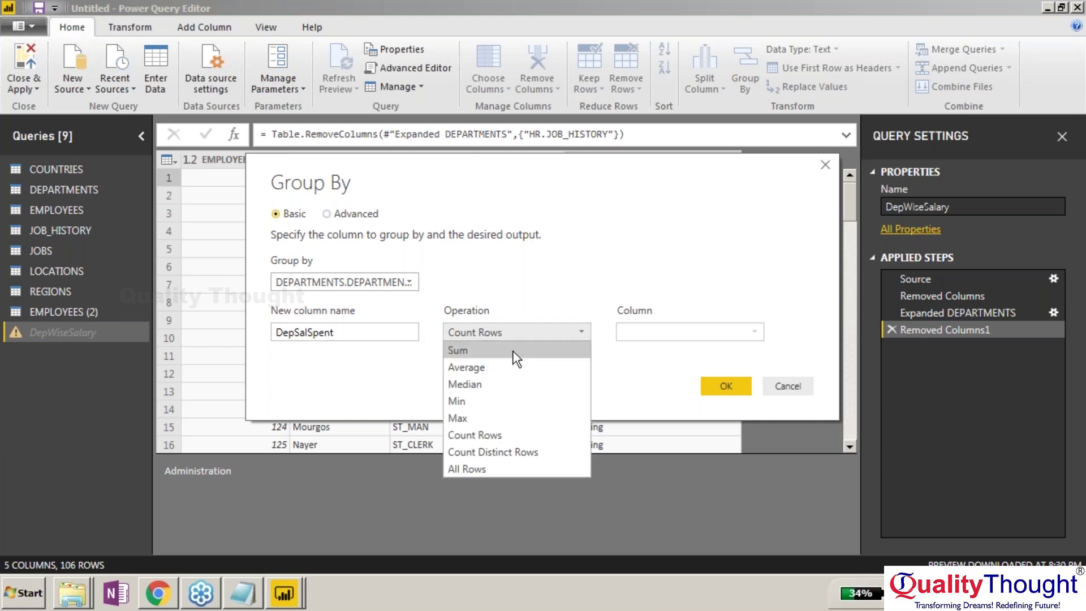
pyautogui.click(514, 351)
pyautogui.click(687, 331)
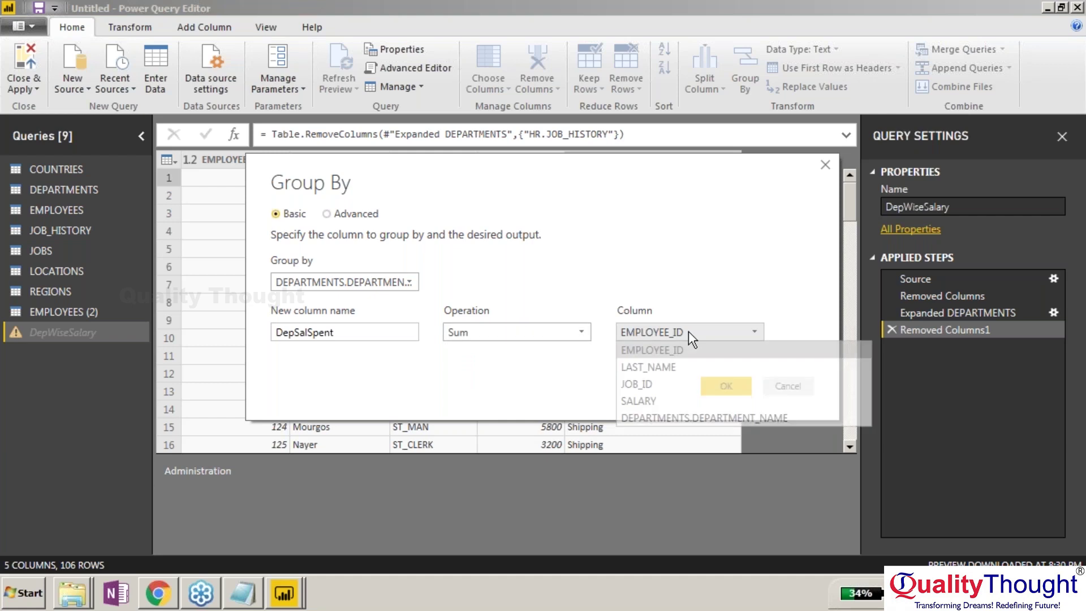
pyautogui.click(684, 401)
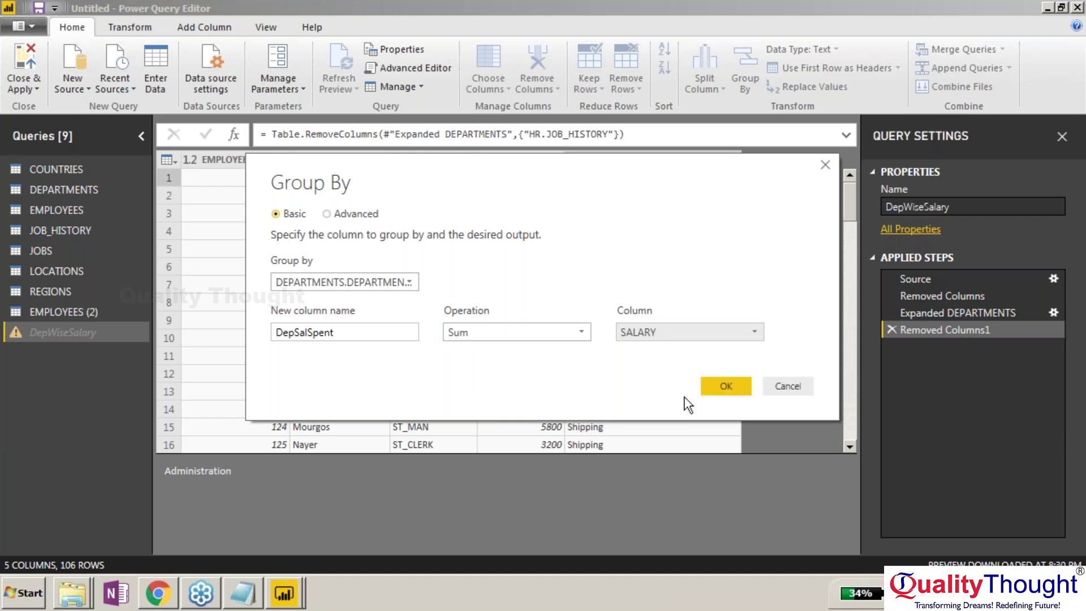
pyautogui.click(726, 386)
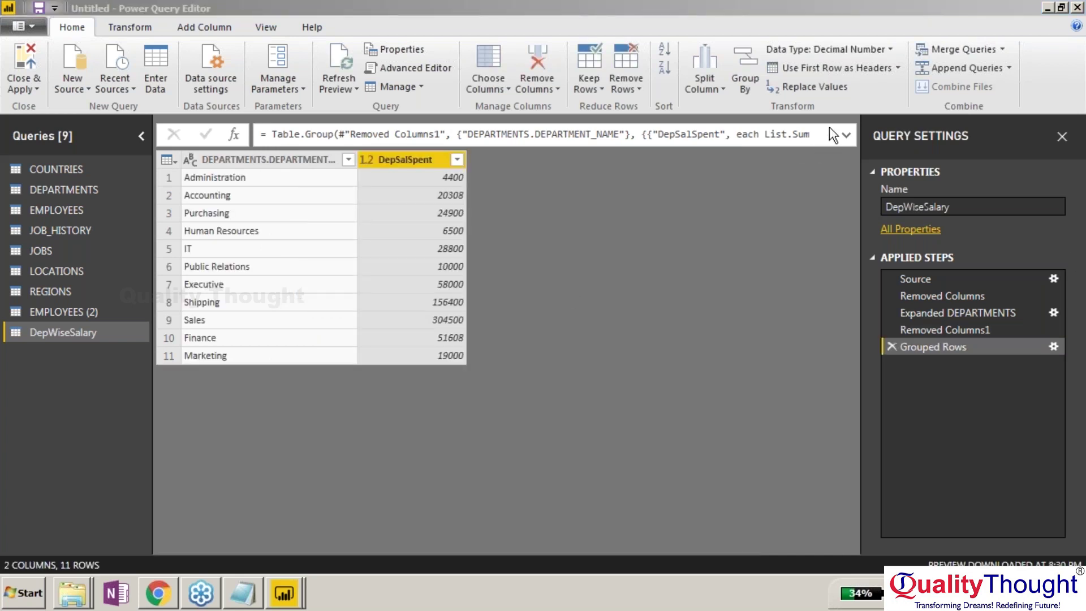
pyautogui.click(537, 134)
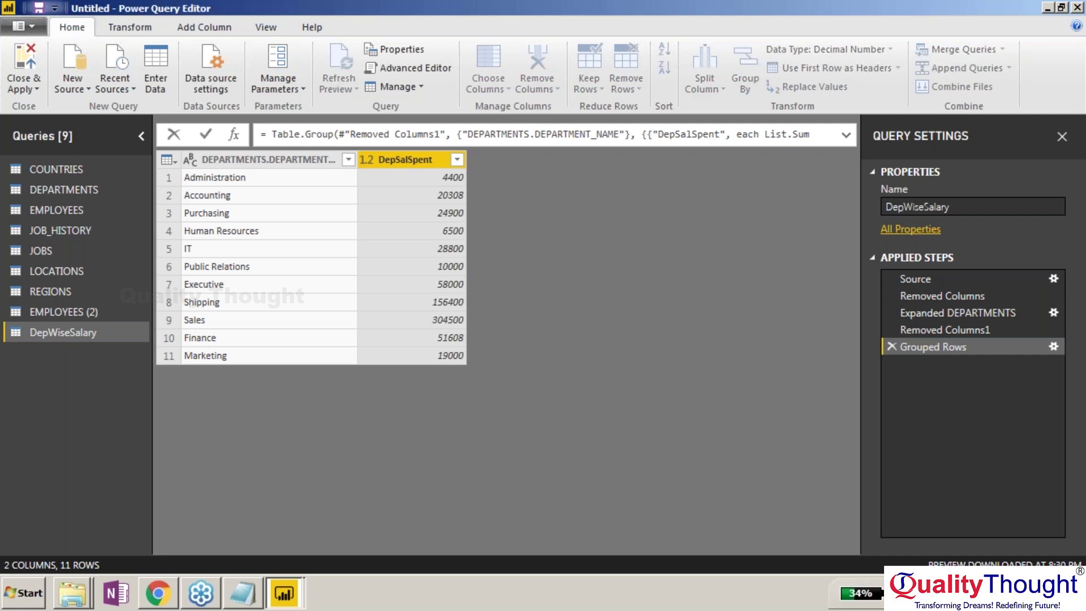
pyautogui.click(490, 323)
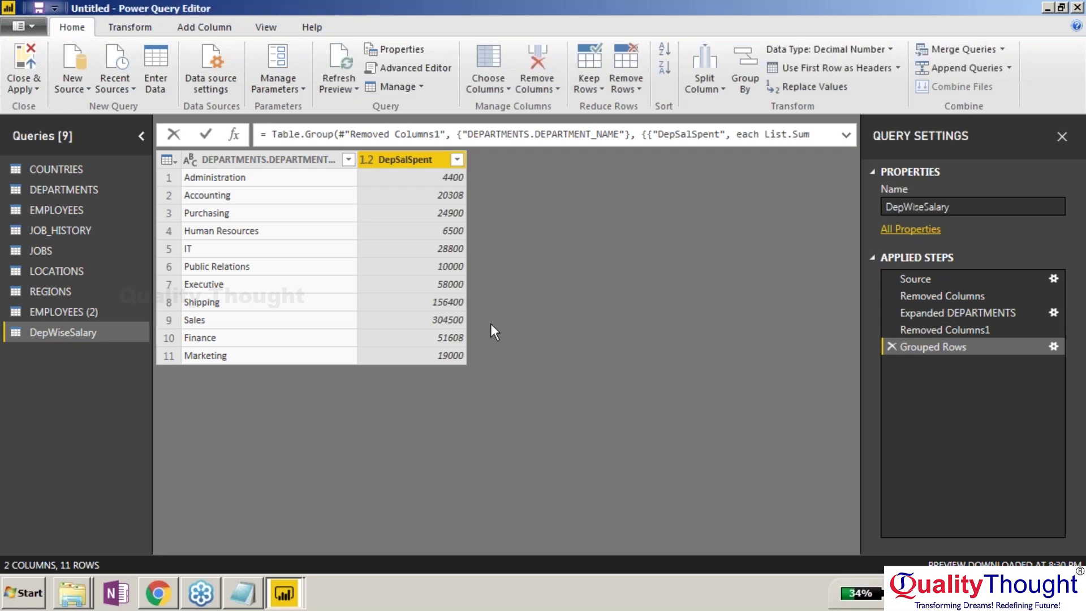
pyautogui.click(662, 138)
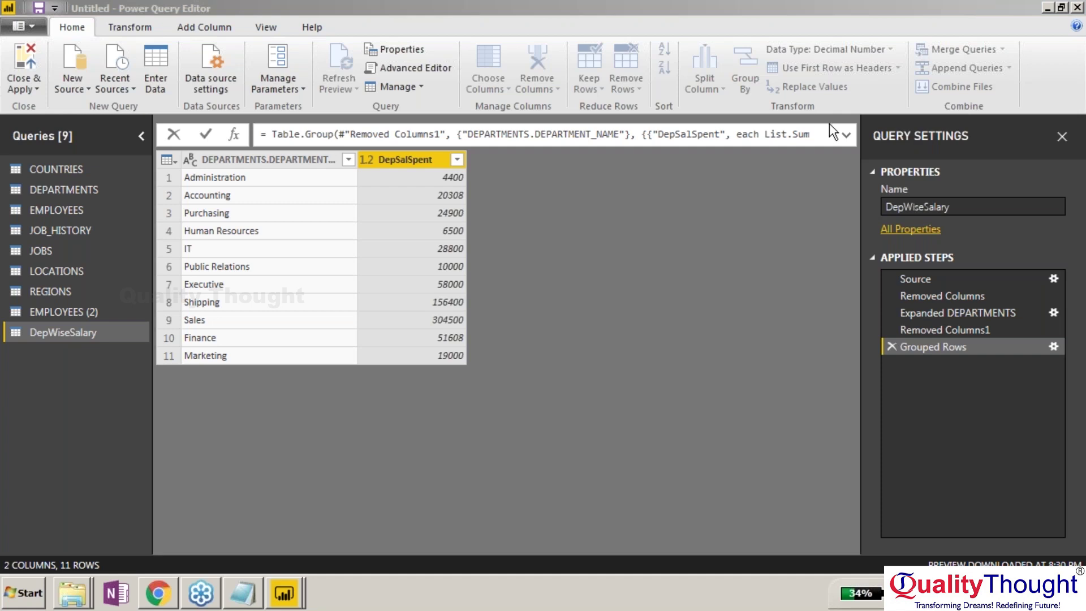
# Delete the old Grouped Rows step and regroup by DEPARTMENTS.DEPARTMENT_NAME into a column named DepSalSpent.
pyautogui.click(893, 348)
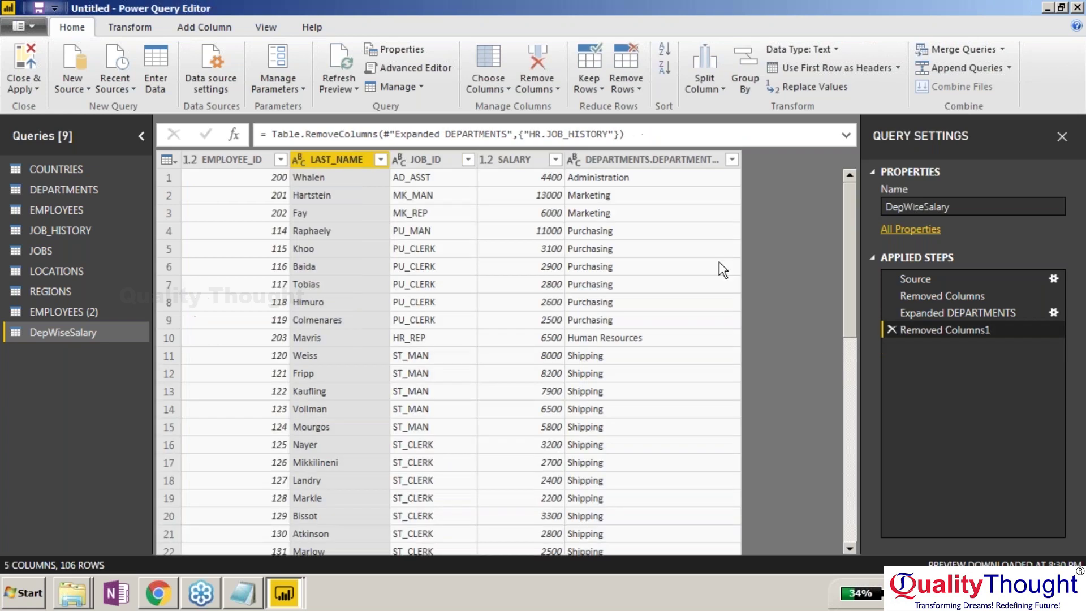
pyautogui.click(738, 63)
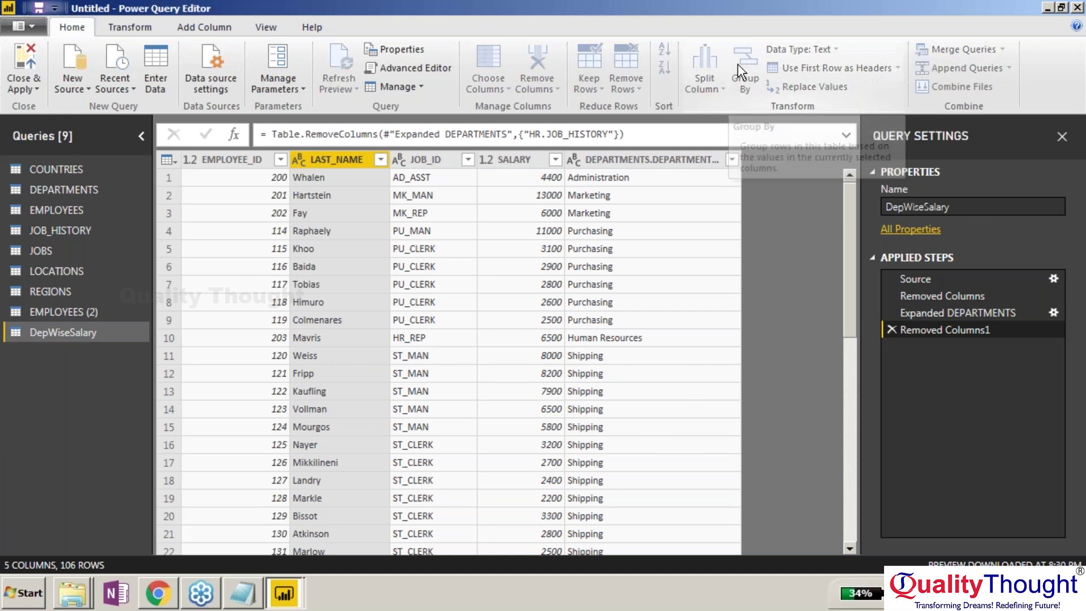
pyautogui.click(362, 282)
pyautogui.click(378, 368)
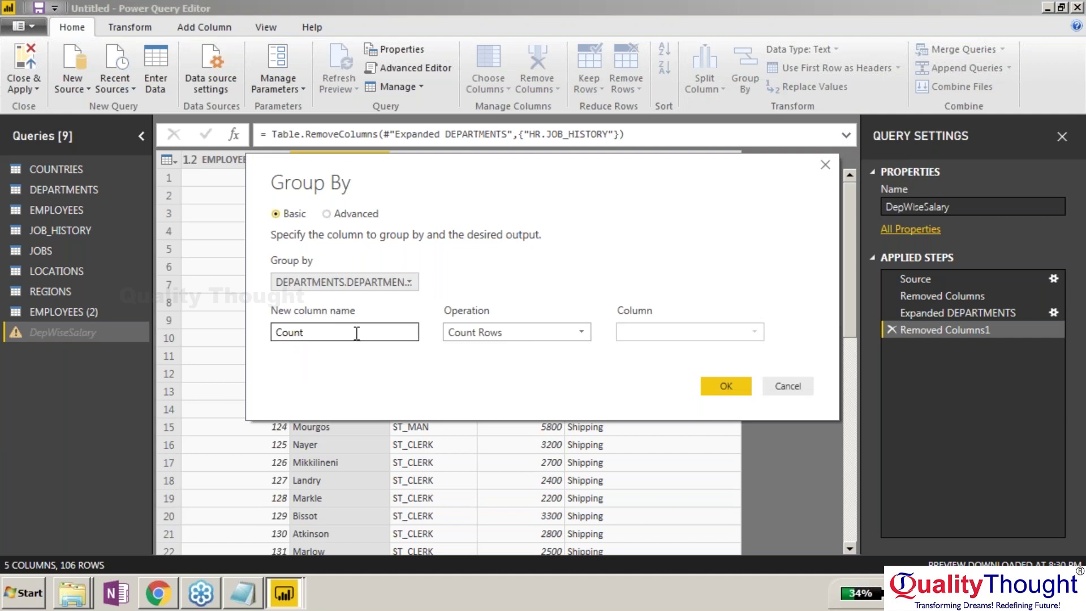
pyautogui.click(358, 333)
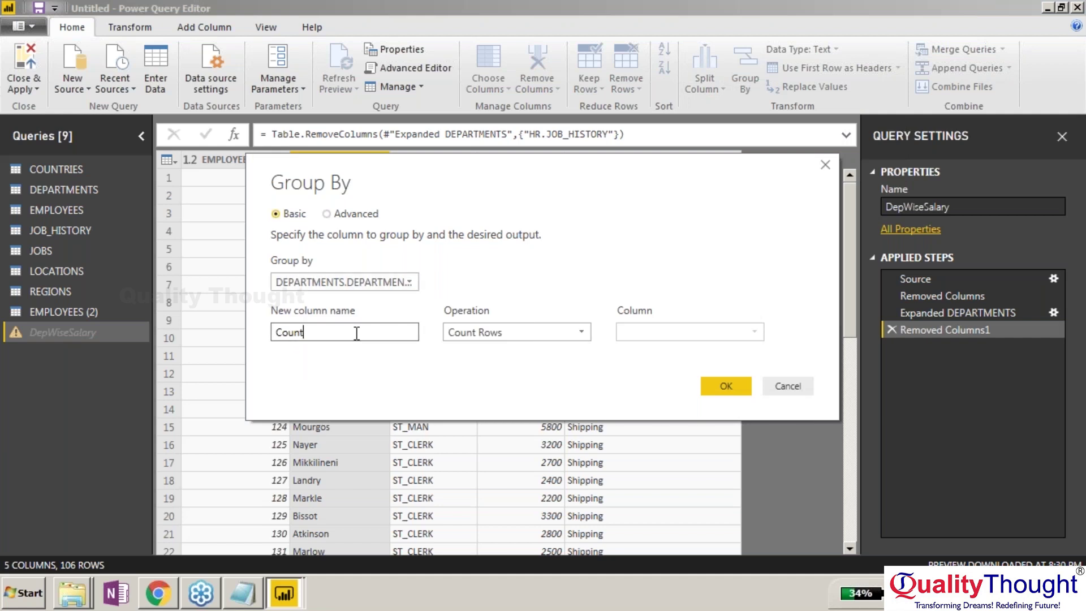
pyautogui.press('BackSpace')
pyautogui.press('BackSpace')
pyautogui.press('BackSpace')
pyautogui.press('BackSpace')
pyautogui.press('BackSpace')
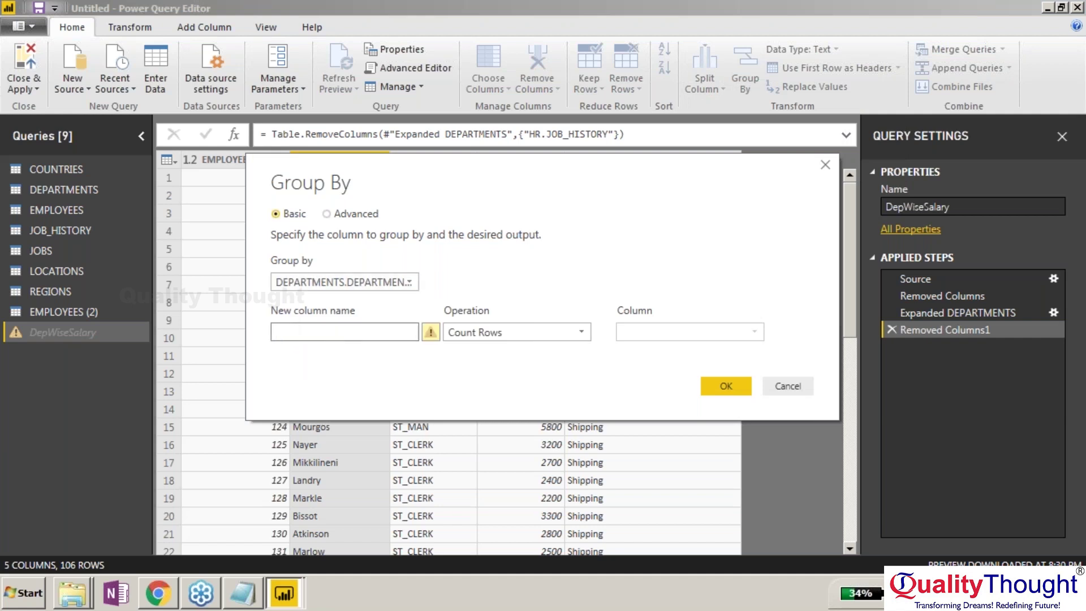
pyautogui.write('S')
pyautogui.press('BackSpace')
pyautogui.write('DepSal')
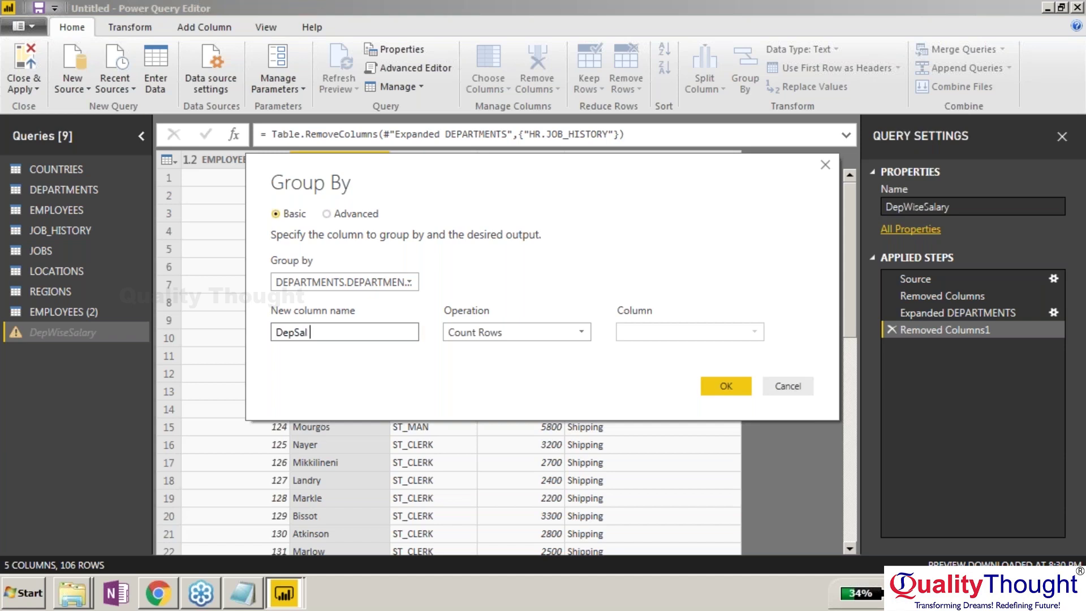
pyautogui.write('Spent')
# Set DepSalSpent's aggregation to Sum of SALARY and confirm the grouping.
pyautogui.click(558, 337)
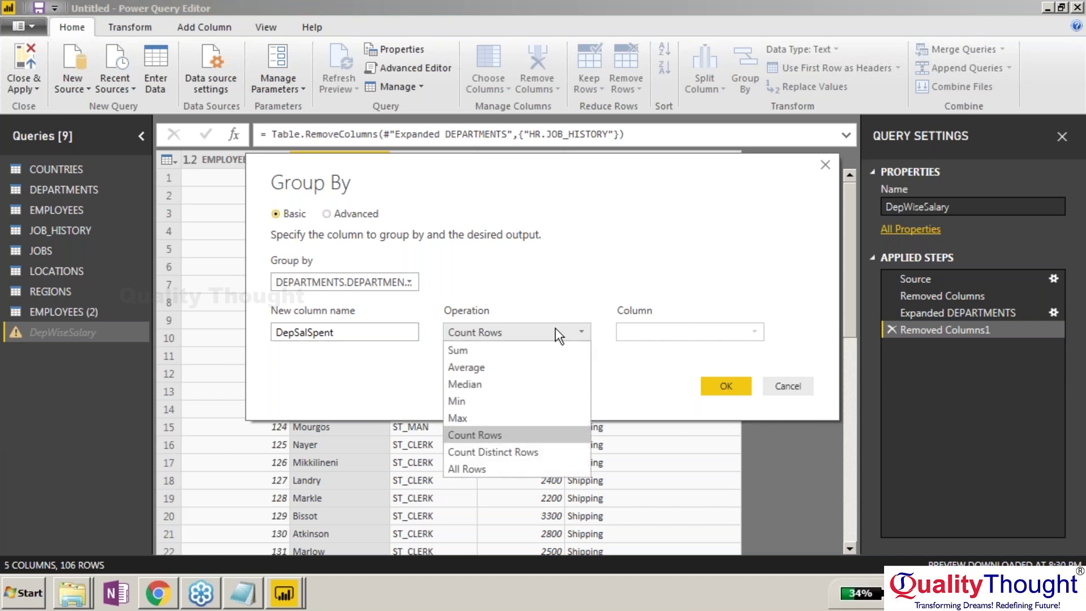
pyautogui.click(471, 350)
pyautogui.click(690, 332)
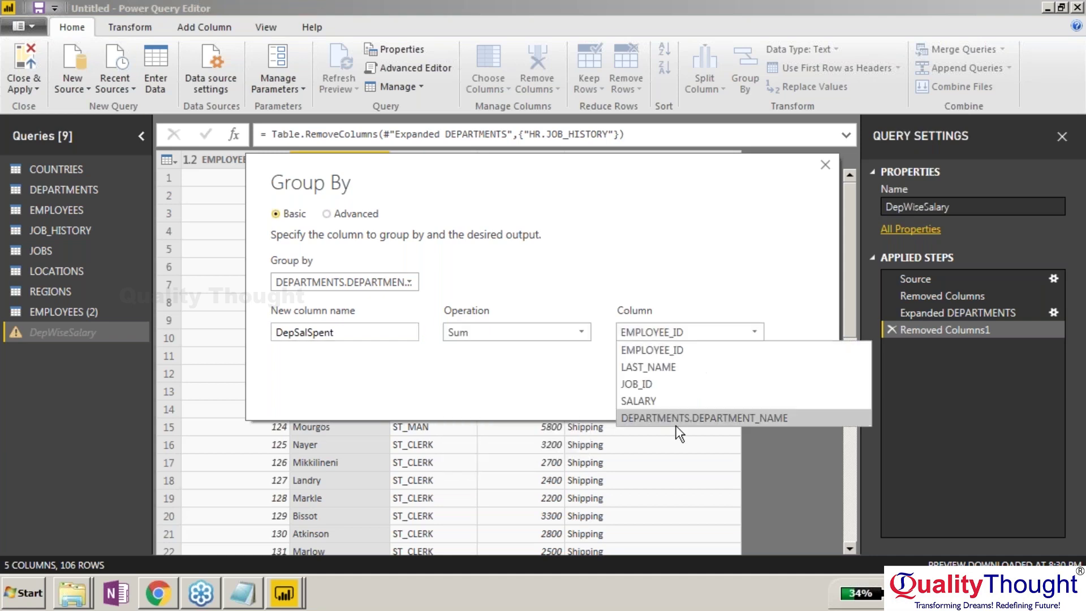
pyautogui.click(657, 397)
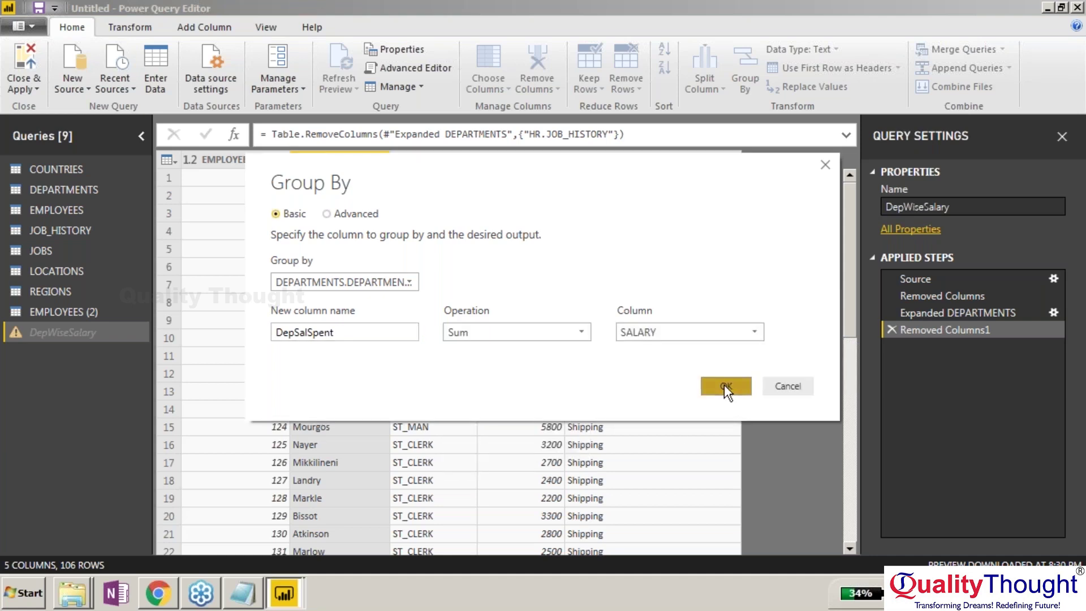
pyautogui.click(726, 388)
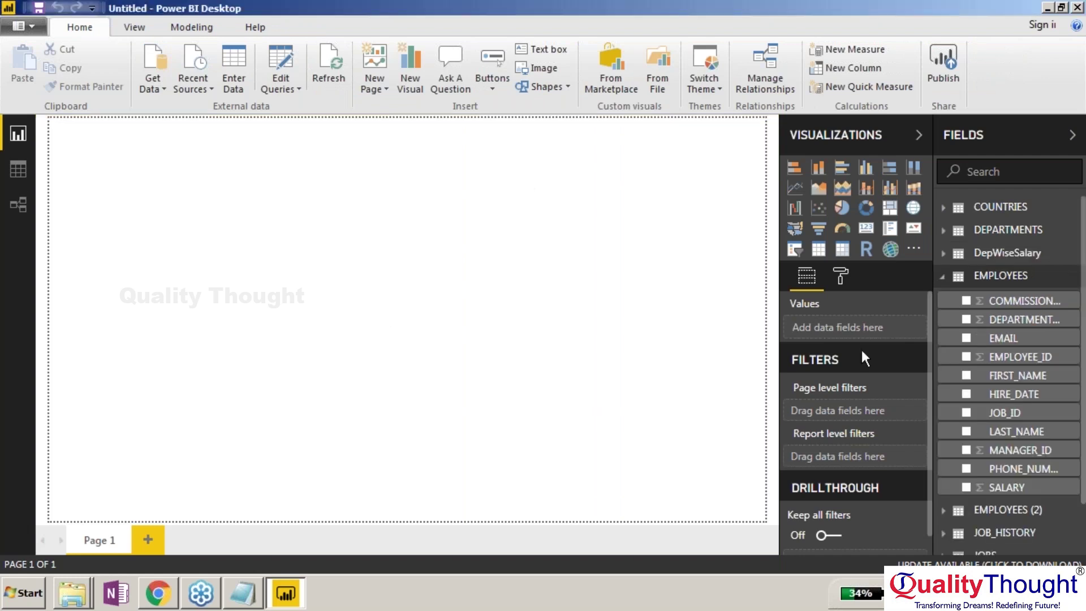
# Add DEPARTMENT_NAME and DepSalSpent from DepWiseSalary as a stacked bar chart in focus mode.
pyautogui.click(945, 253)
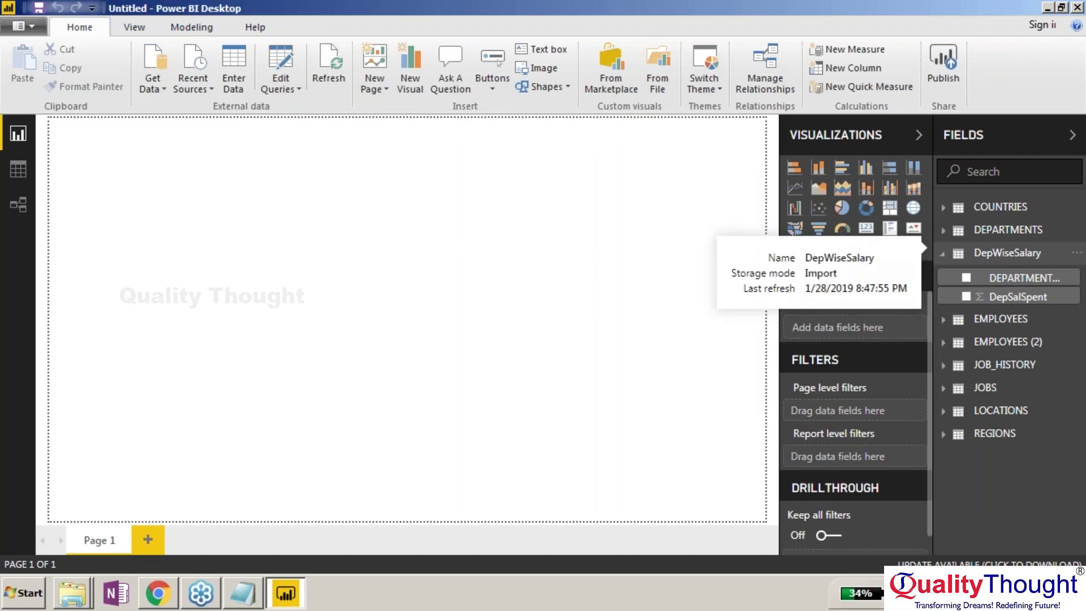
pyautogui.click(966, 278)
pyautogui.click(966, 296)
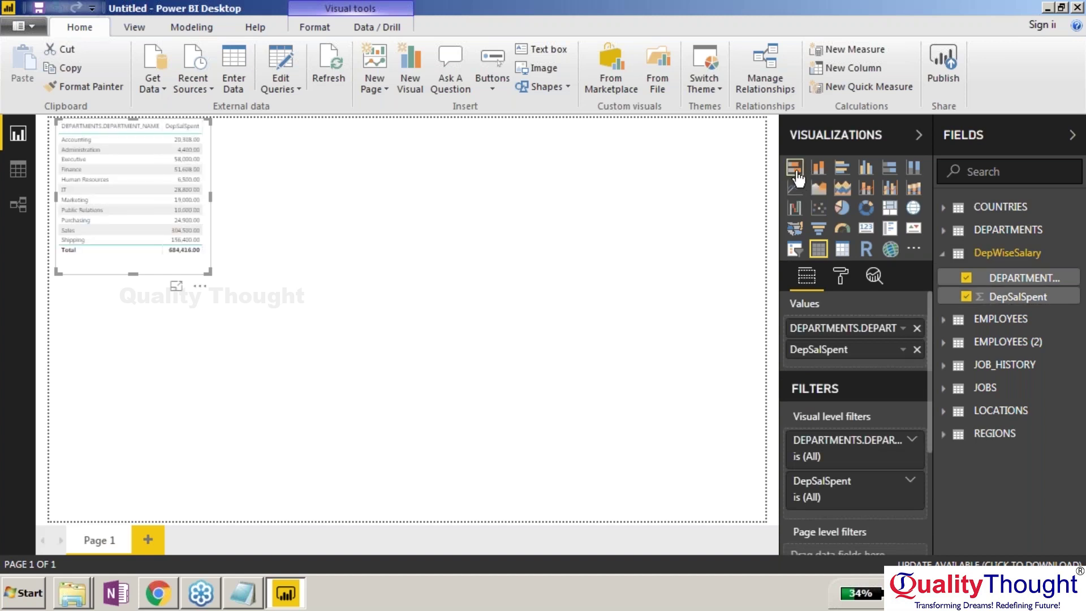
pyautogui.click(794, 168)
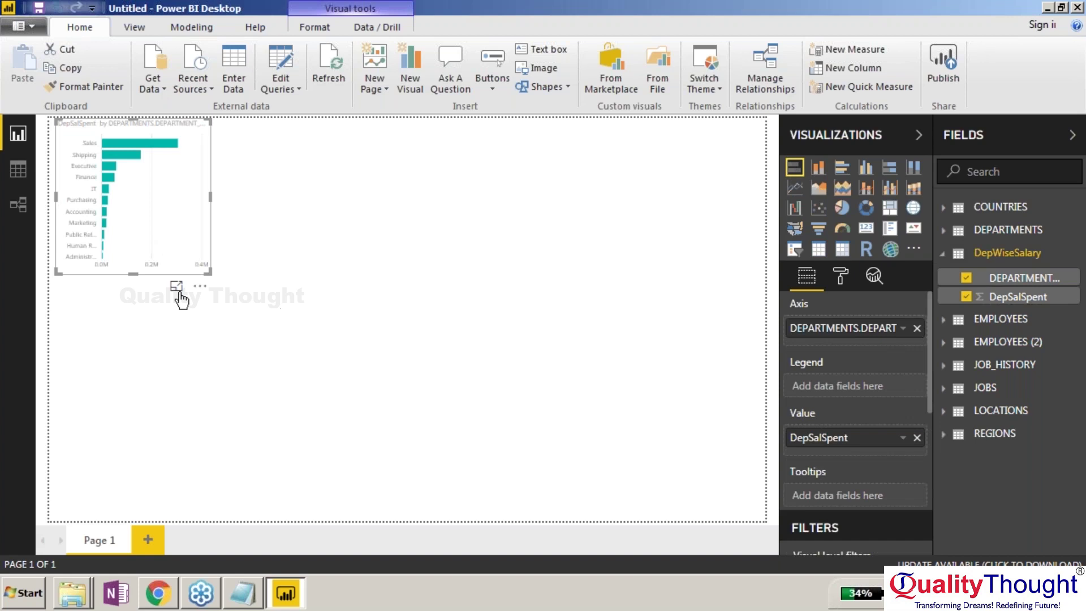
pyautogui.click(177, 287)
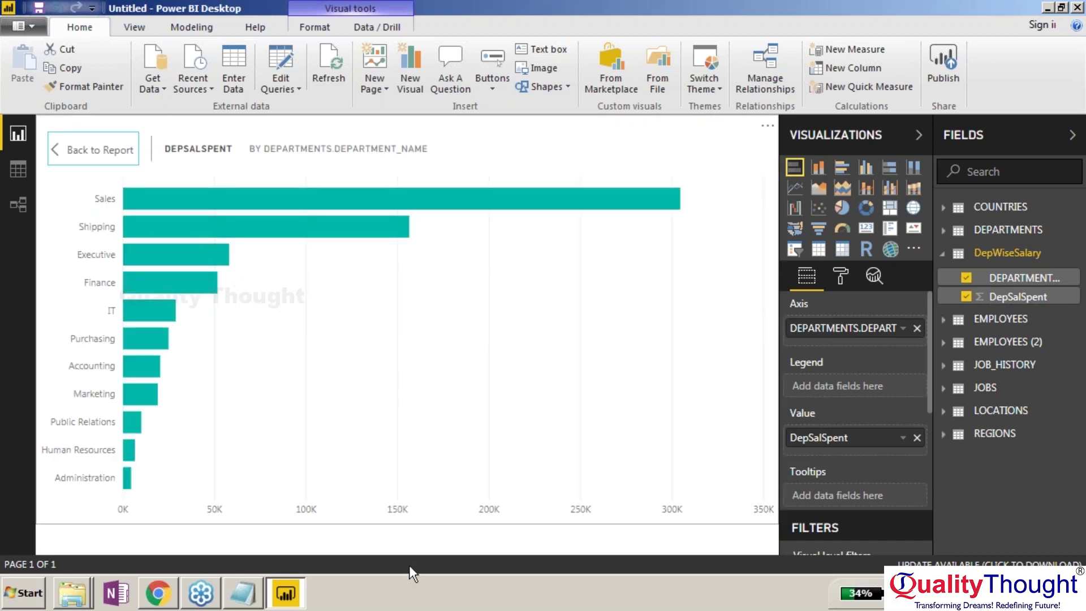
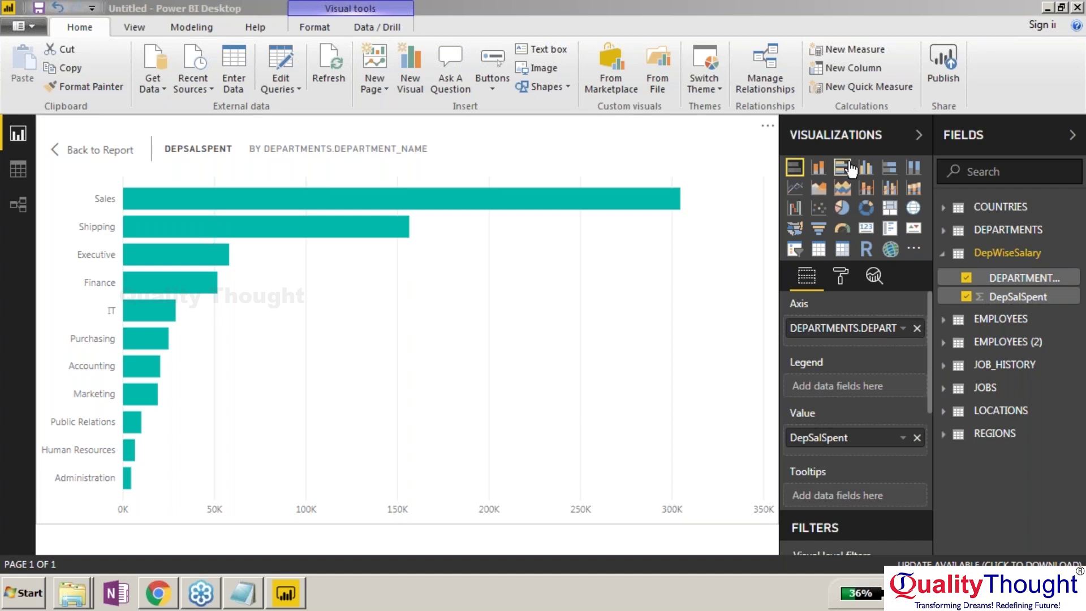
# Try column, clustered bar and pie visuals for the department salary chart.
pyautogui.click(820, 173)
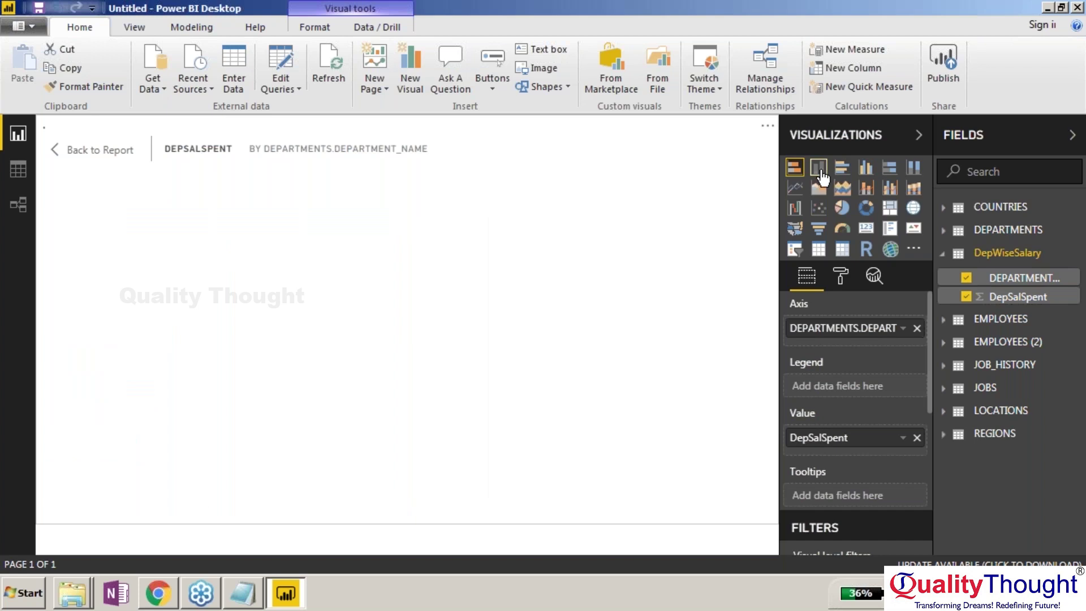
pyautogui.click(842, 168)
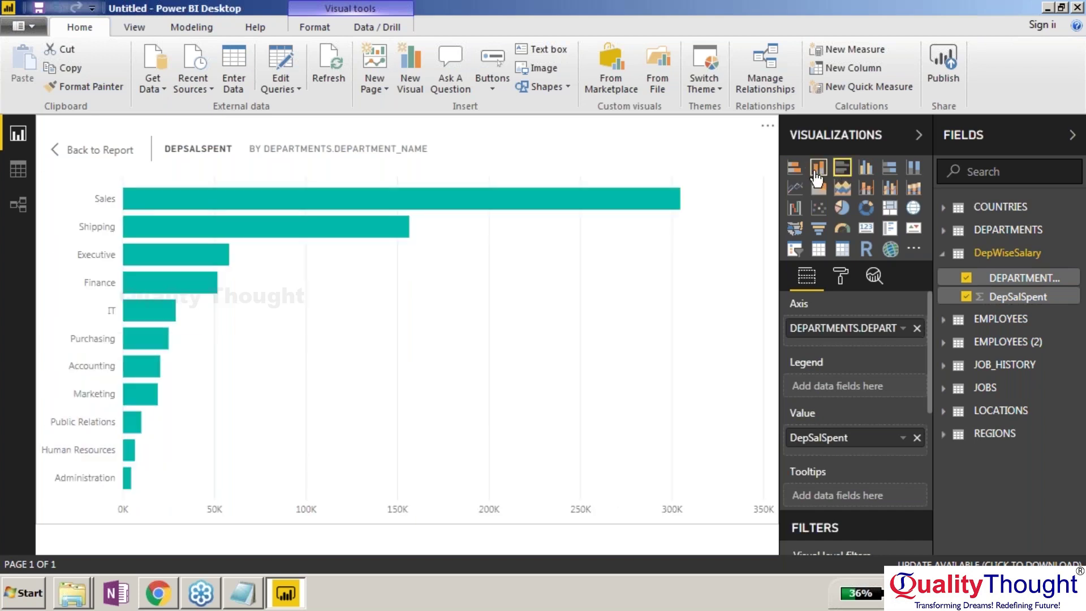
pyautogui.click(795, 171)
pyautogui.click(841, 210)
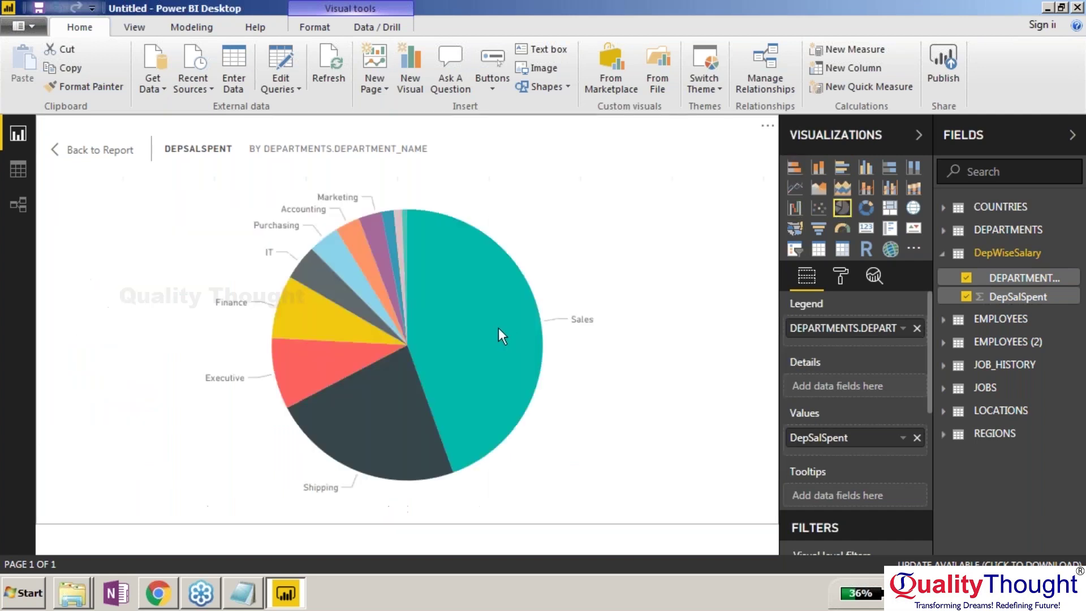
pyautogui.moveTo(501, 343)
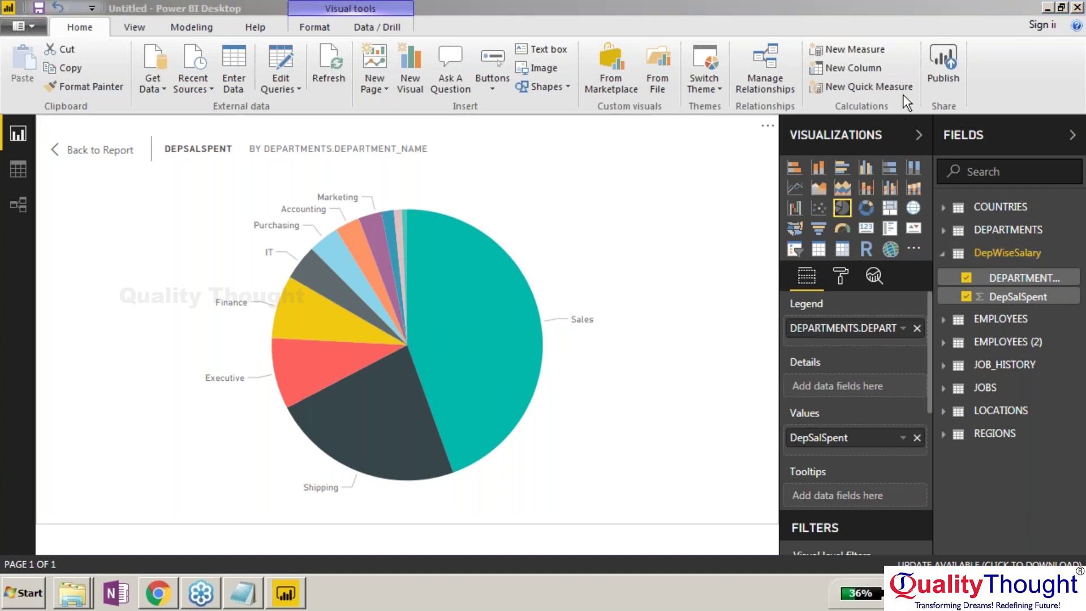
# Try the donut and gauge visuals, then settle on the donut chart.
pyautogui.click(872, 213)
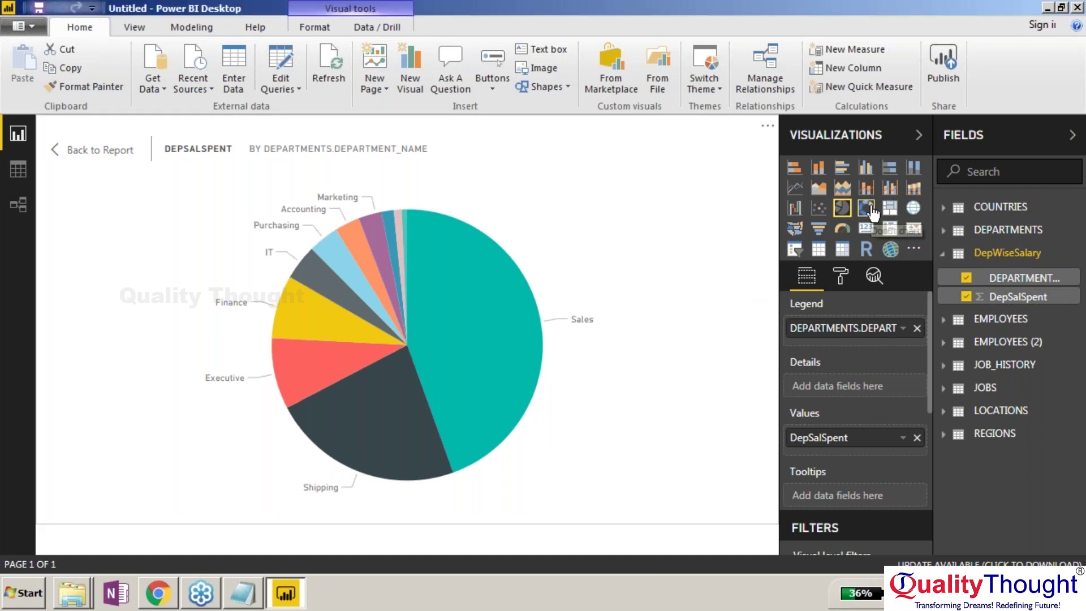
pyautogui.click(872, 212)
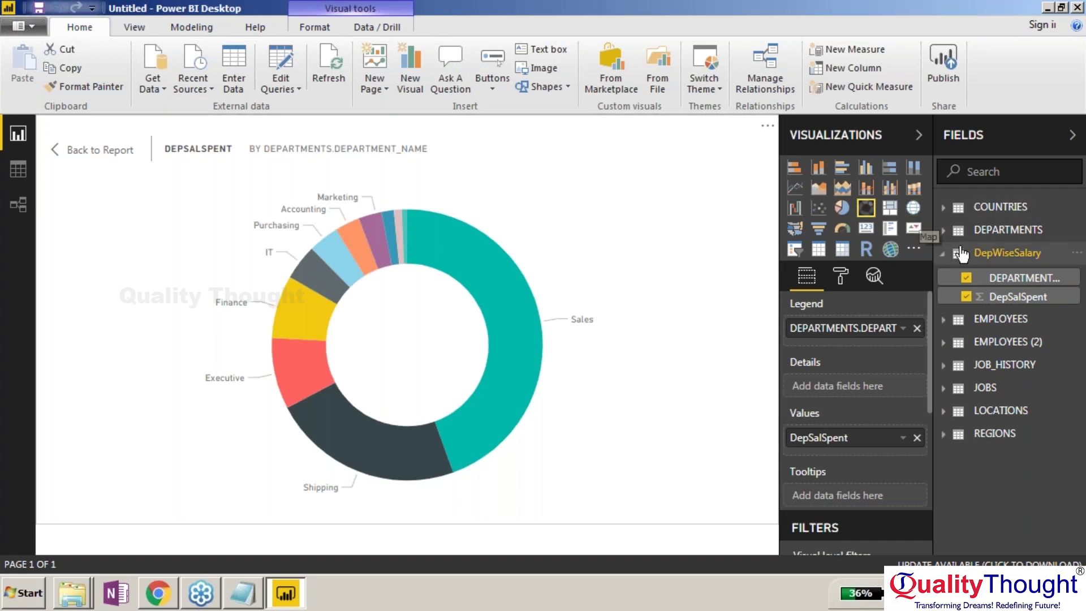
pyautogui.click(844, 240)
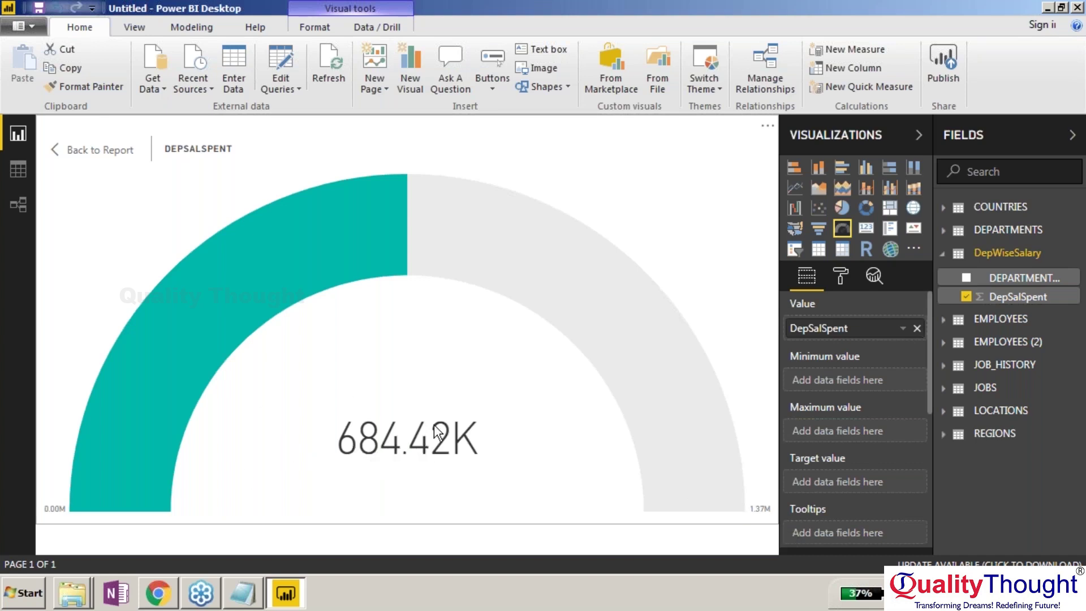
pyautogui.click(867, 212)
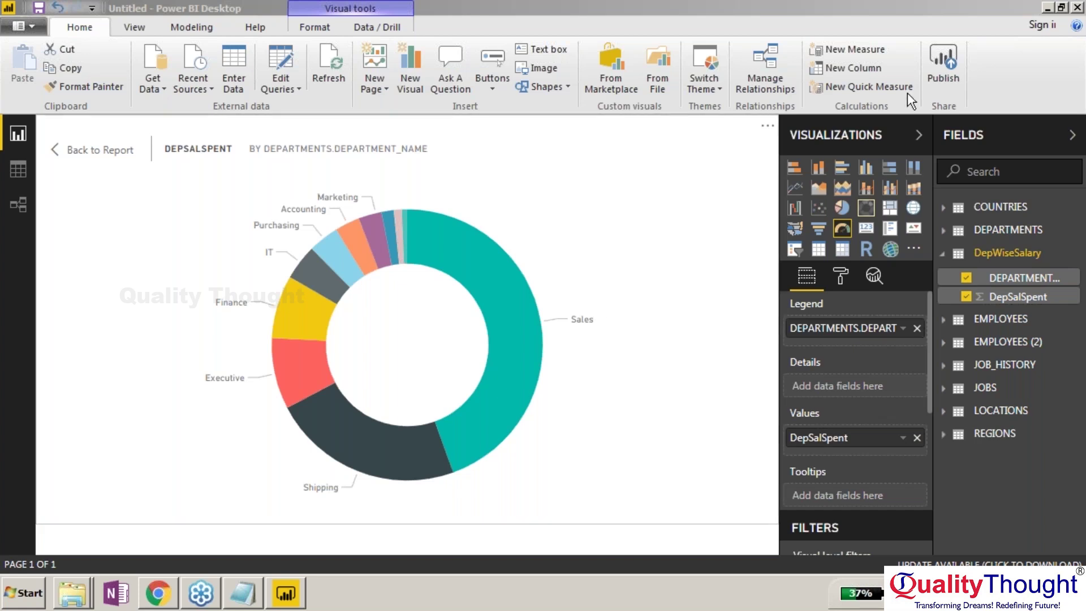
# Open DepWiseSalary in the query editor and review Group By, keeping department name grouping.
pyautogui.click(290, 65)
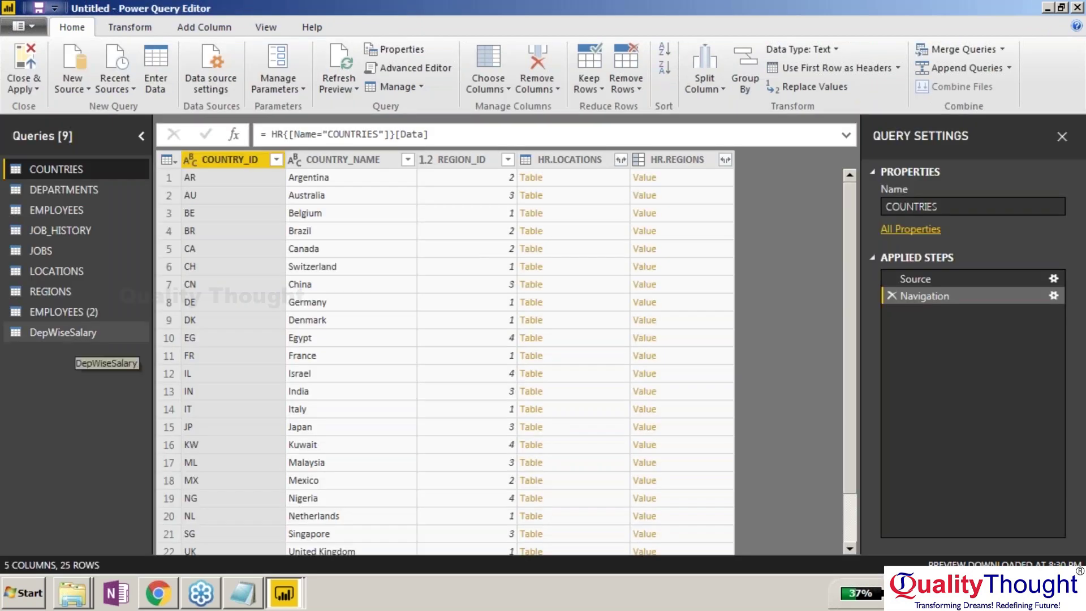
pyautogui.click(74, 334)
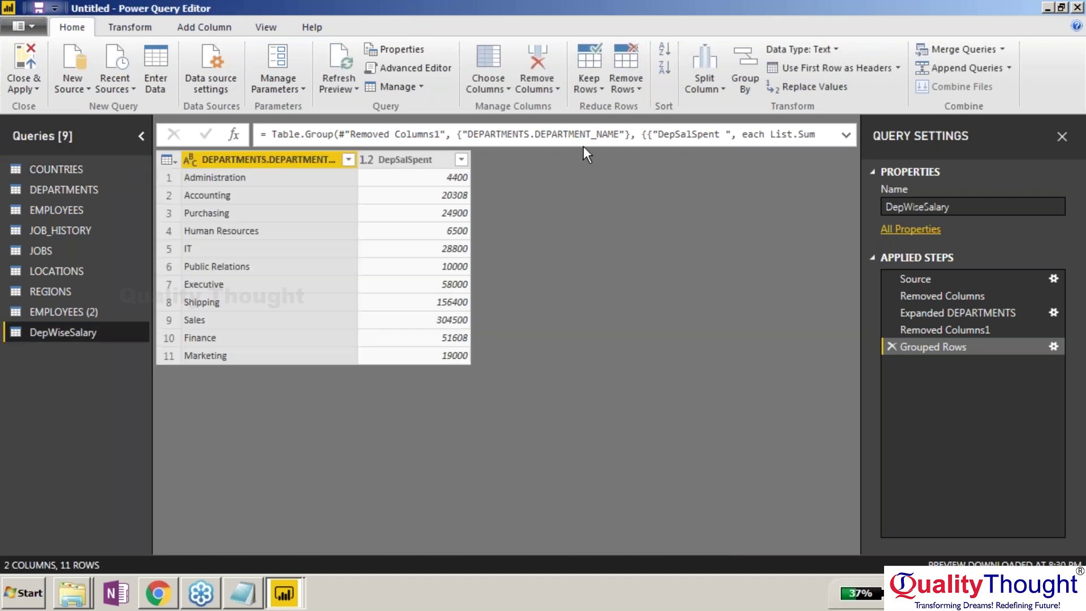
pyautogui.click(744, 84)
pyautogui.click(409, 283)
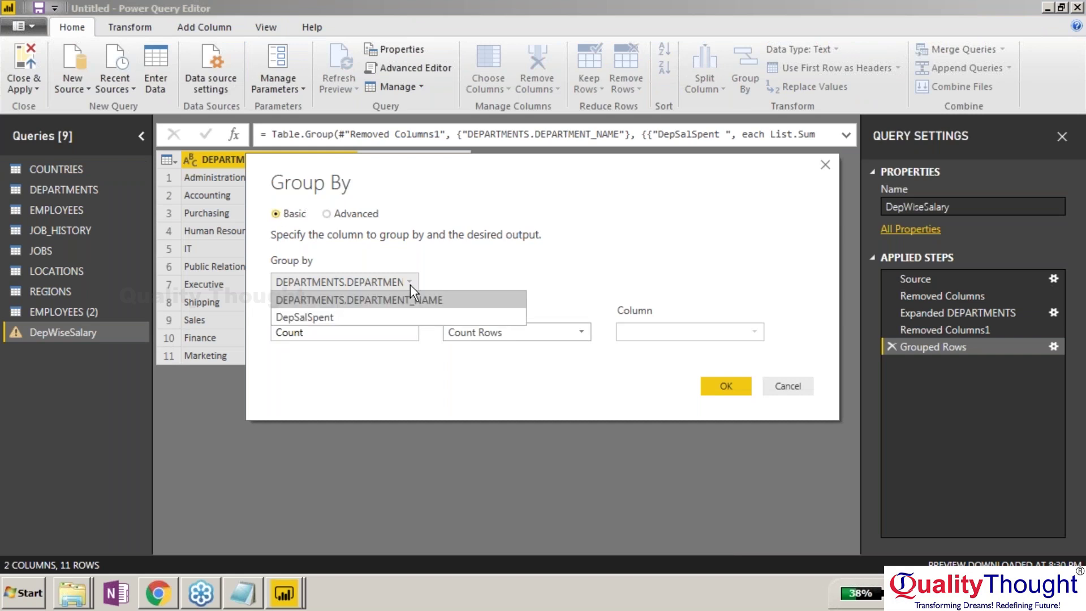
pyautogui.click(447, 258)
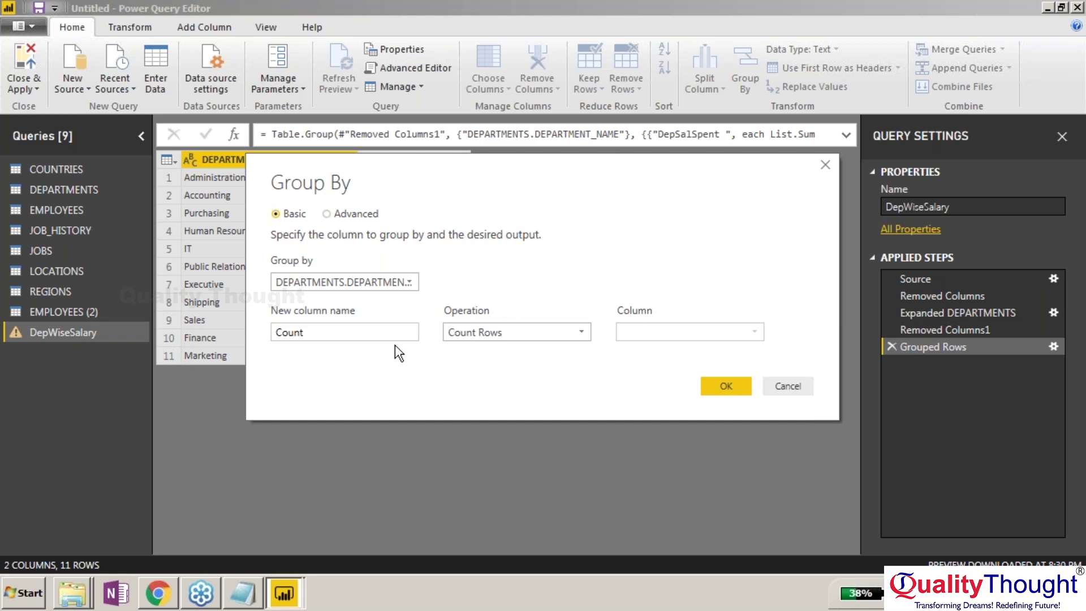
# Look over the Sum aggregation and column choices, then cancel without changes.
pyautogui.click(490, 338)
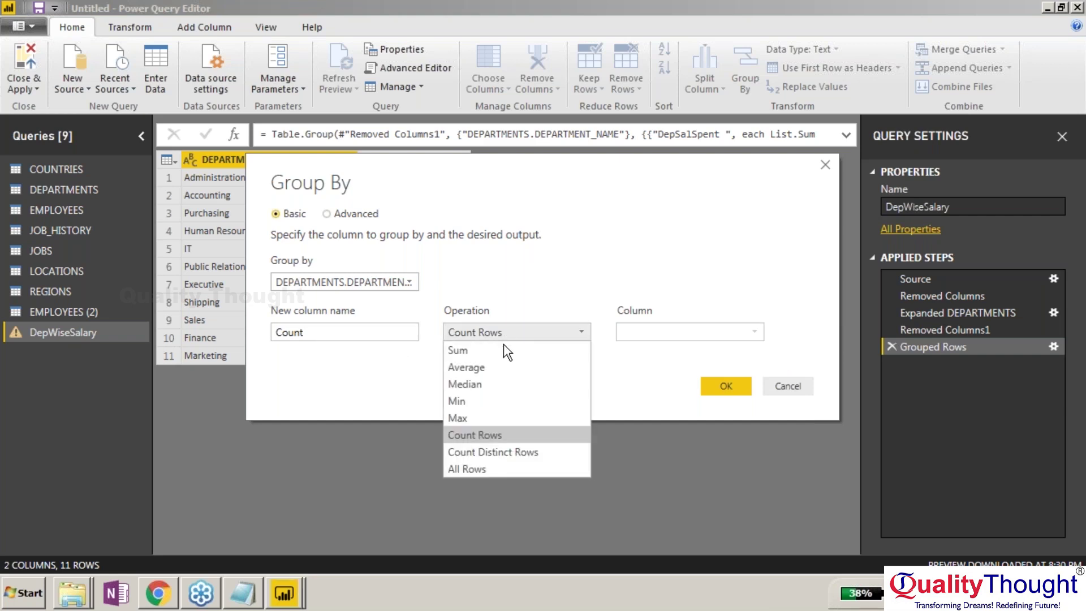
pyautogui.click(501, 350)
pyautogui.click(653, 338)
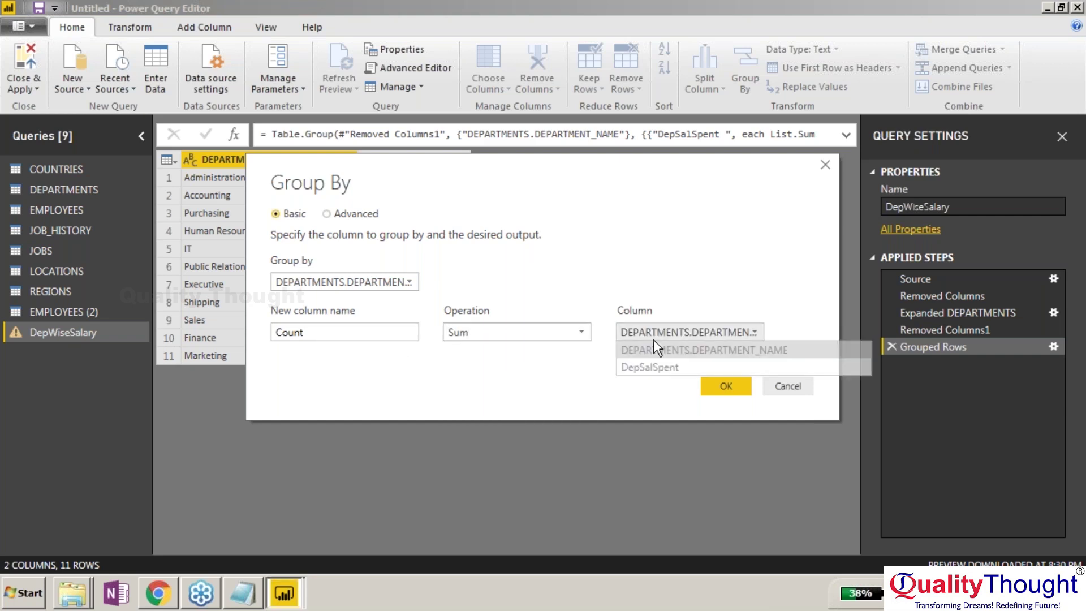
pyautogui.click(650, 276)
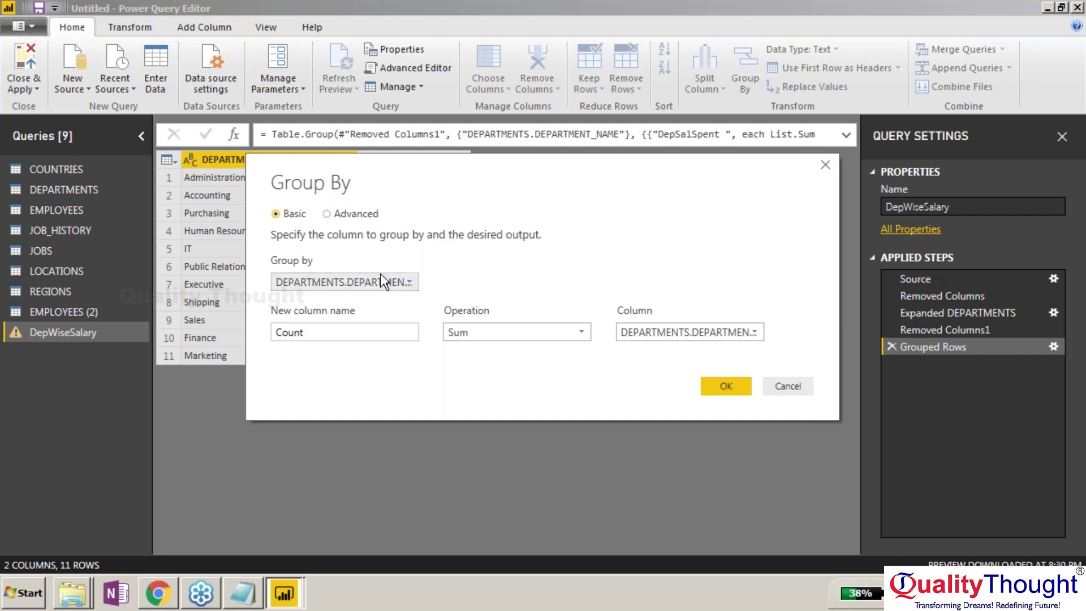
pyautogui.click(786, 385)
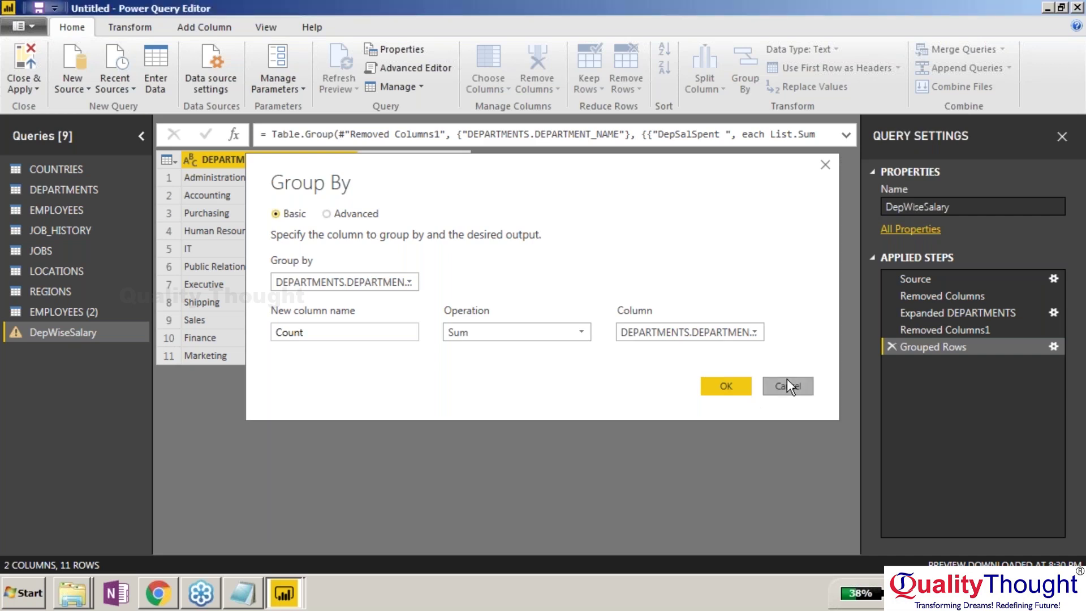
pyautogui.click(786, 379)
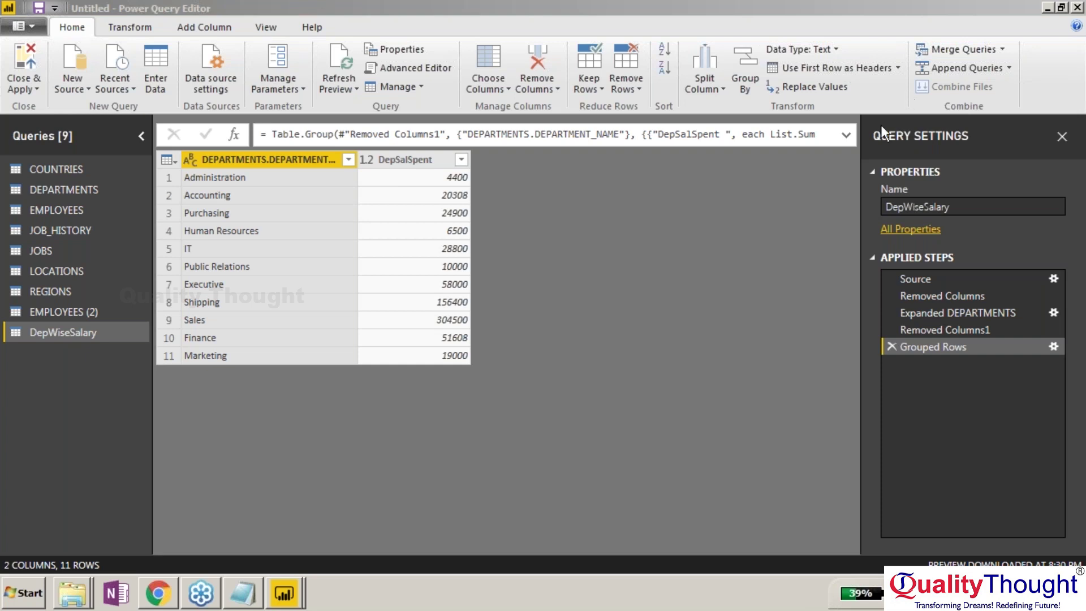
# Delete the Grouped Rows step to restore 106 employee rows and start a new Group By.
pyautogui.click(890, 341)
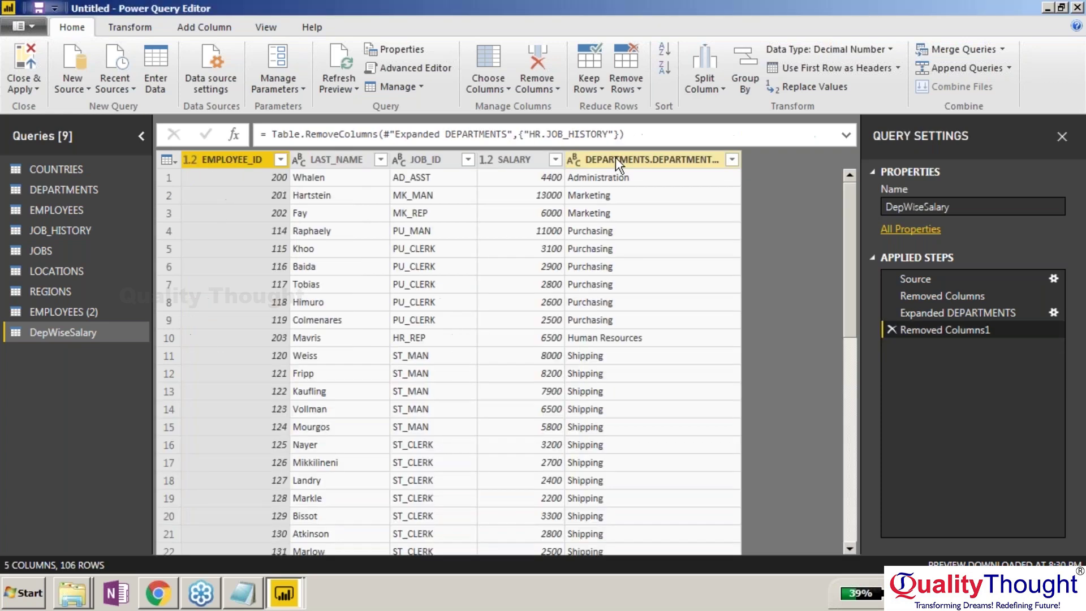
pyautogui.click(83, 334)
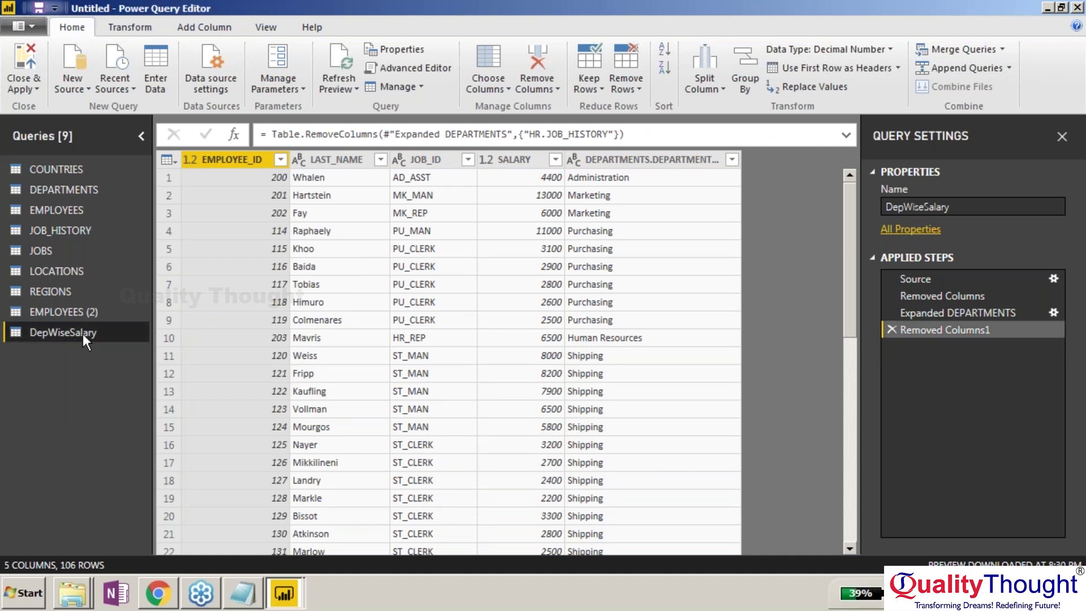
pyautogui.click(746, 80)
# Group by DEPARTMENTS.DEPARTMENT_NAME with a new 'count' column summing EMPLOYEE_ID.
pyautogui.click(346, 333)
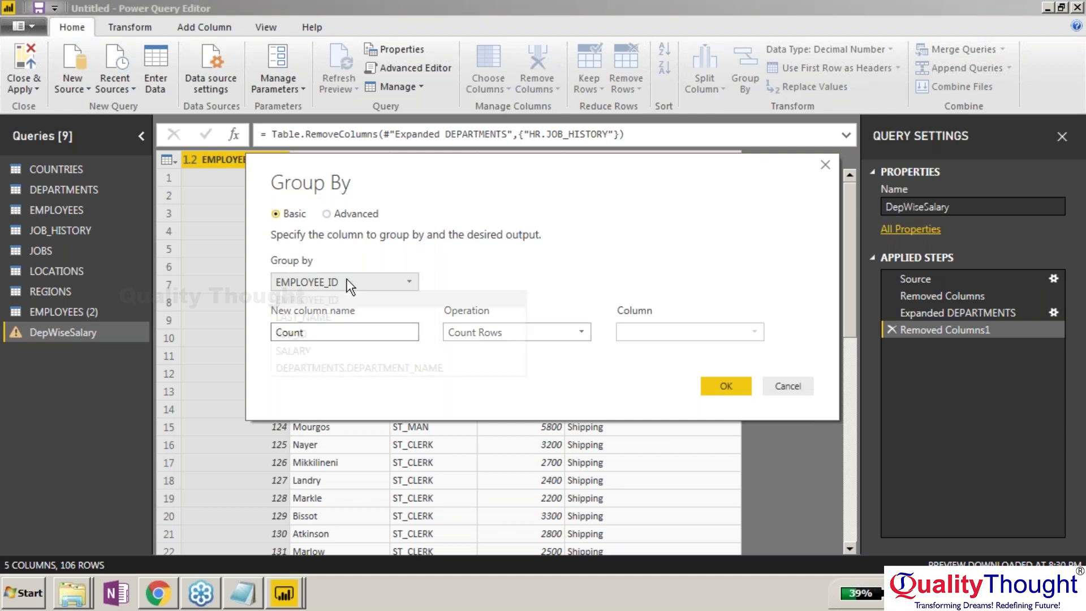
pyautogui.click(349, 283)
pyautogui.click(329, 368)
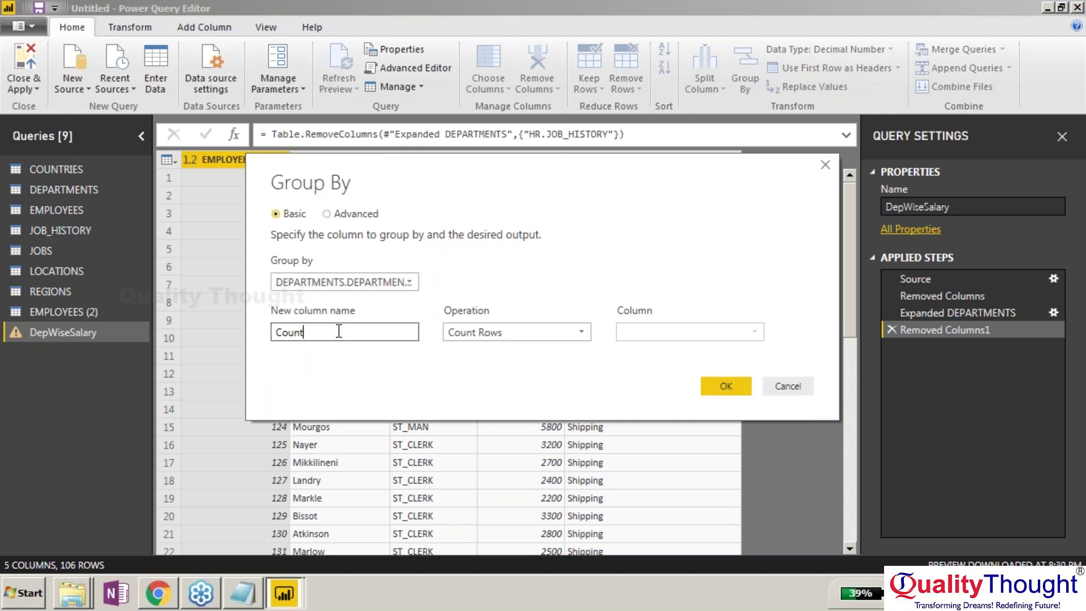
pyautogui.moveTo(309, 332); pyautogui.dragTo(204, 334)
pyautogui.write('count')
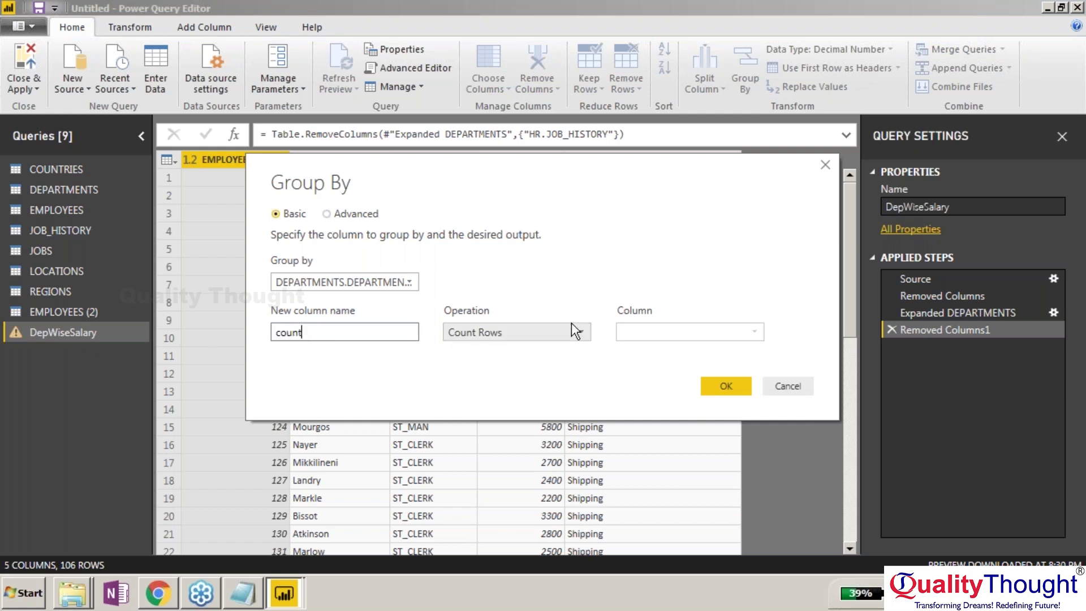
pyautogui.click(571, 328)
pyautogui.click(535, 349)
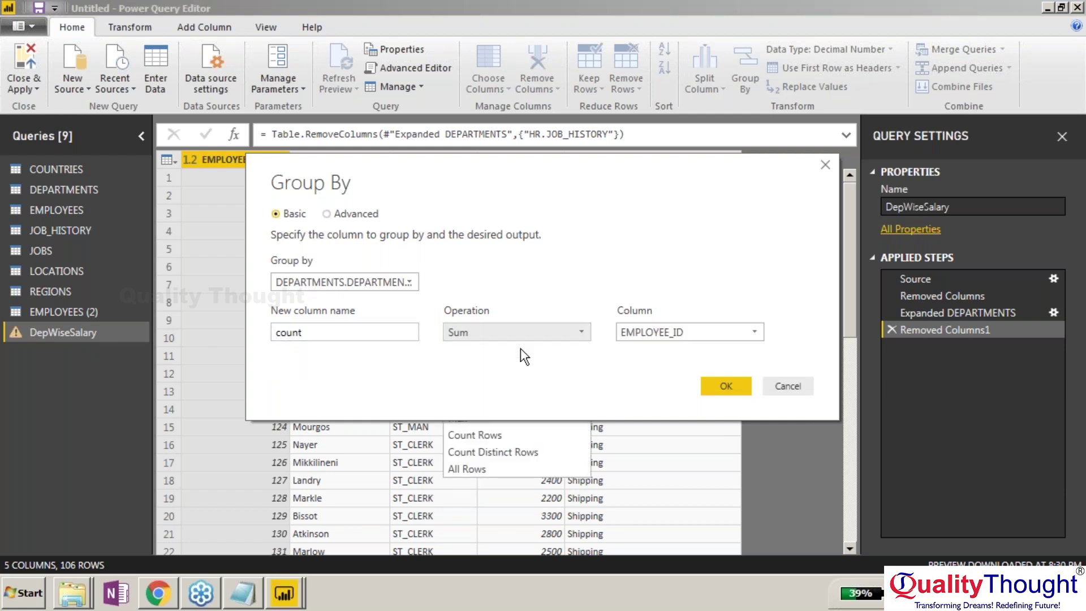
pyautogui.click(640, 333)
pyautogui.click(639, 331)
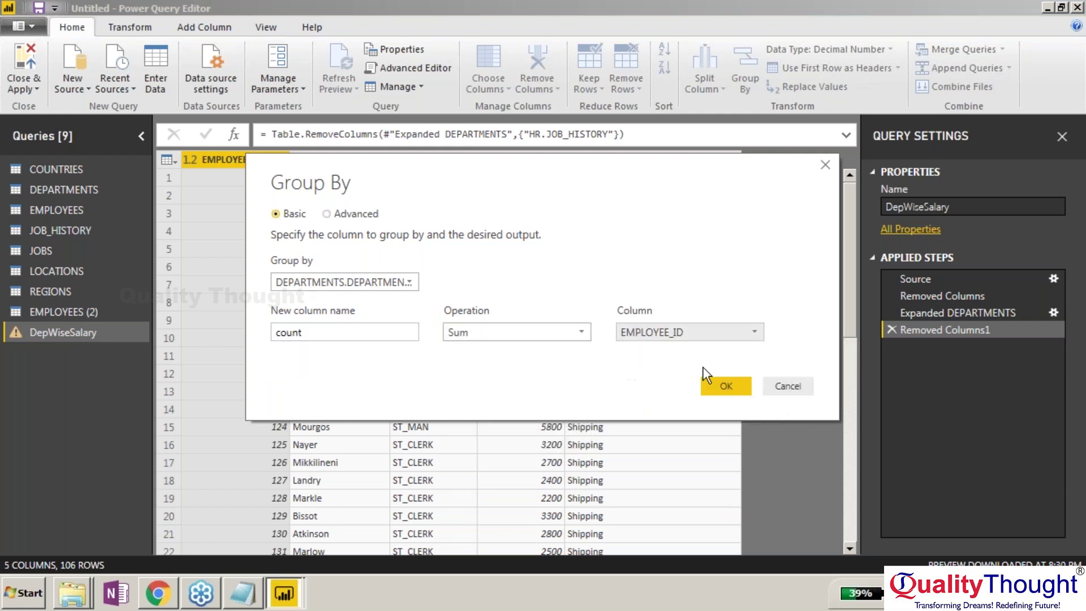
pyautogui.click(725, 384)
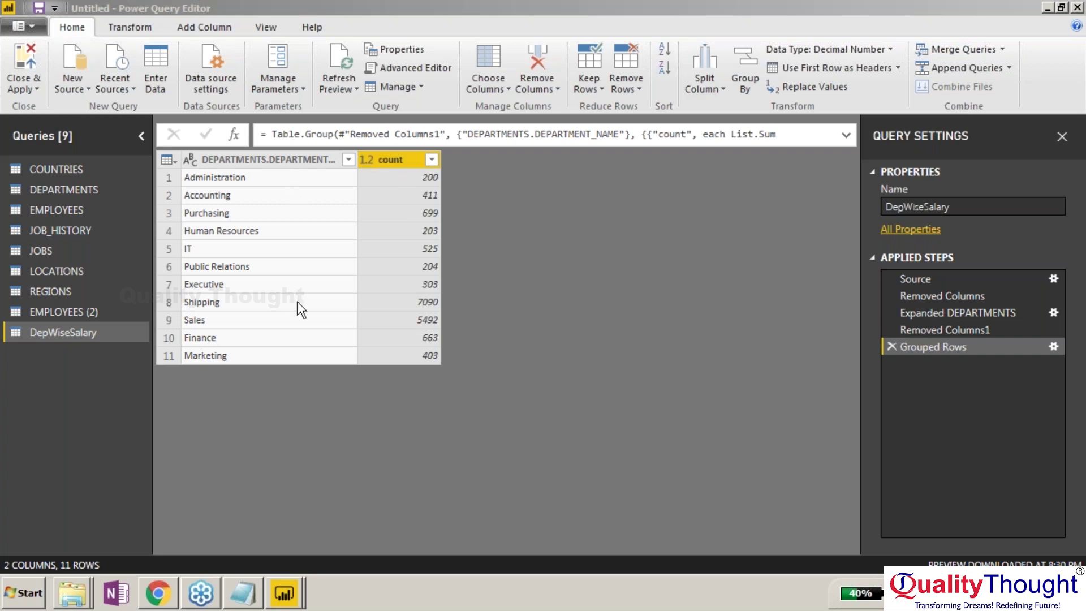
# Start adding a column from examples off the count column, then cancel it.
pyautogui.rightClick(419, 157)
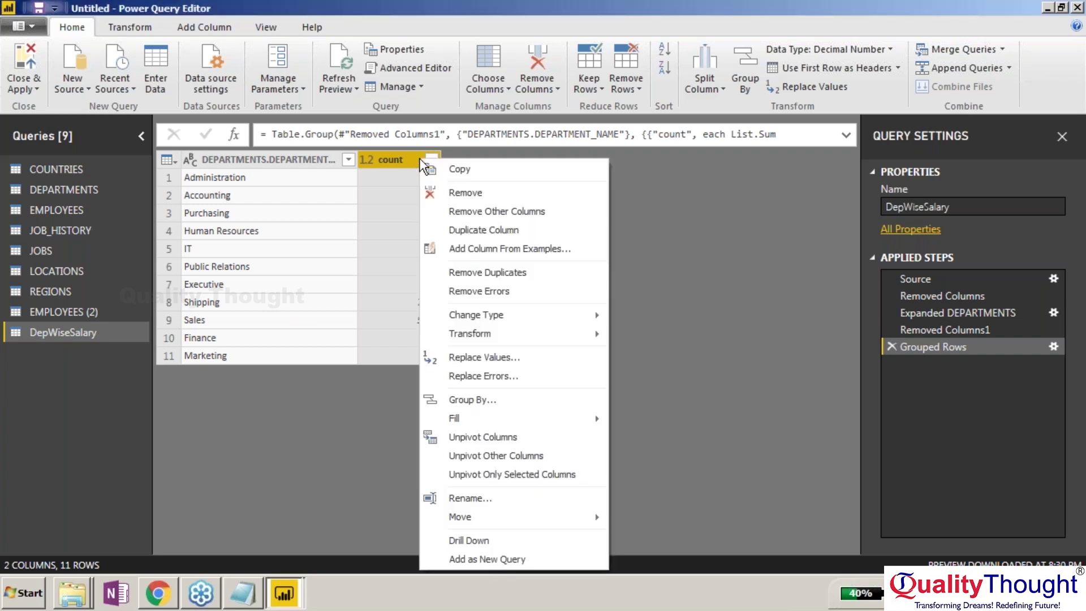
pyautogui.click(491, 249)
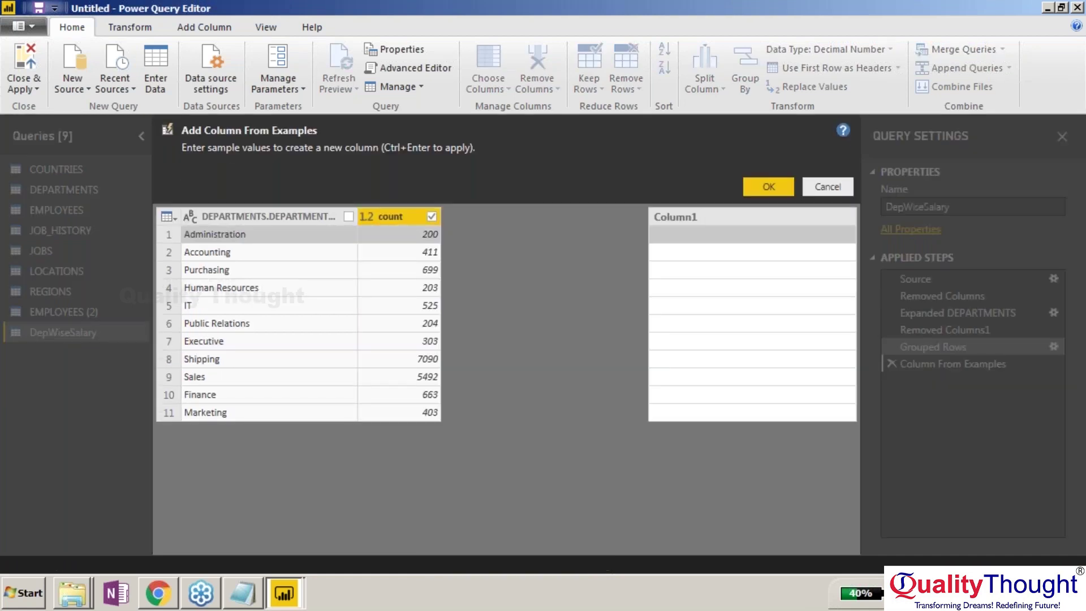
pyautogui.rightClick(702, 220)
pyautogui.click(706, 100)
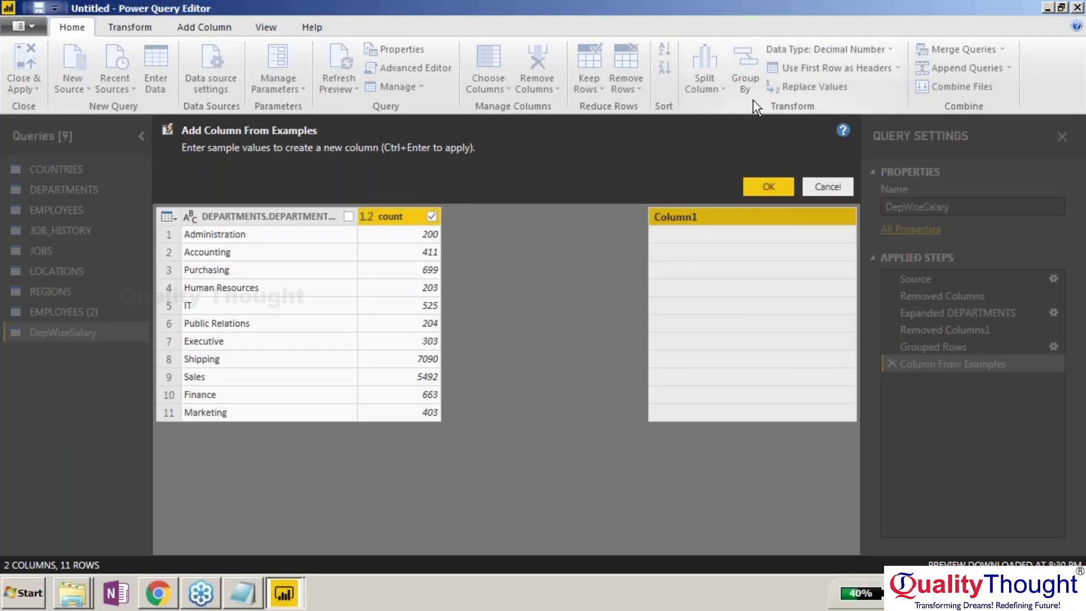
pyautogui.click(767, 187)
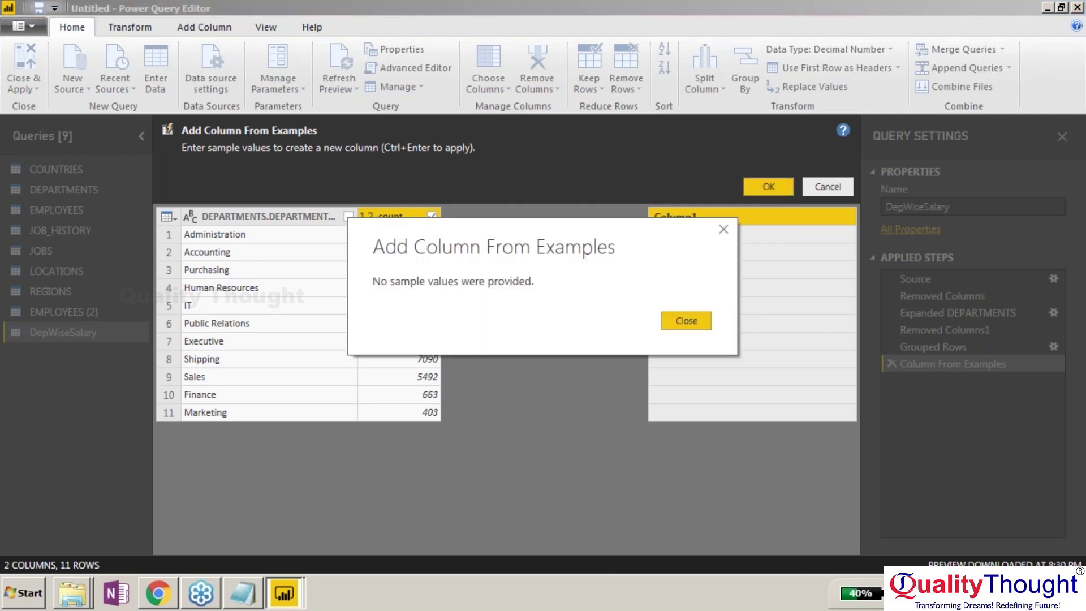
pyautogui.click(678, 321)
pyautogui.click(677, 240)
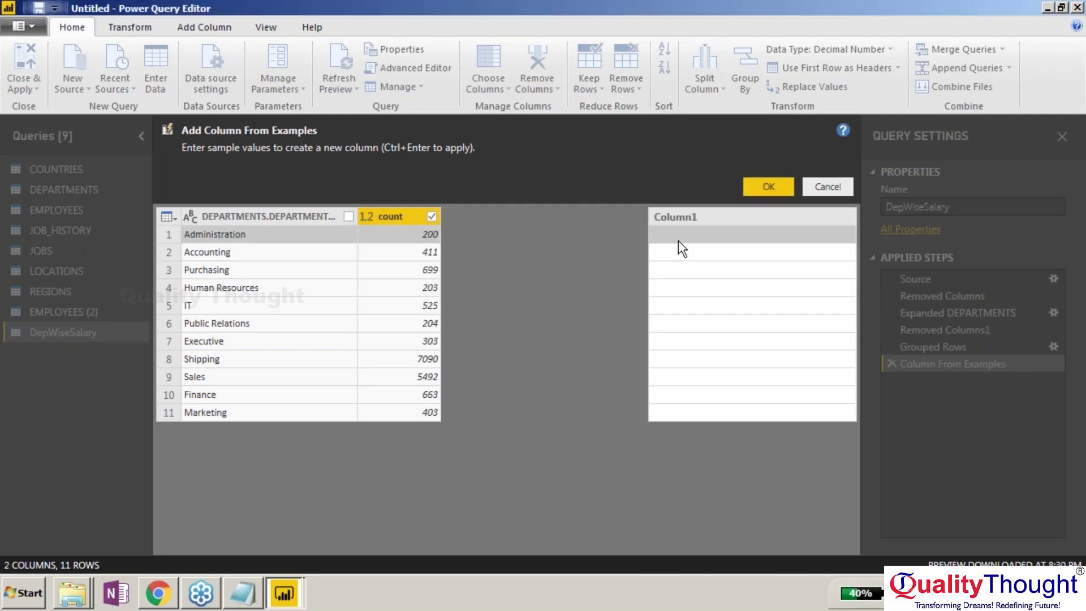
pyautogui.click(830, 181)
pyautogui.click(829, 182)
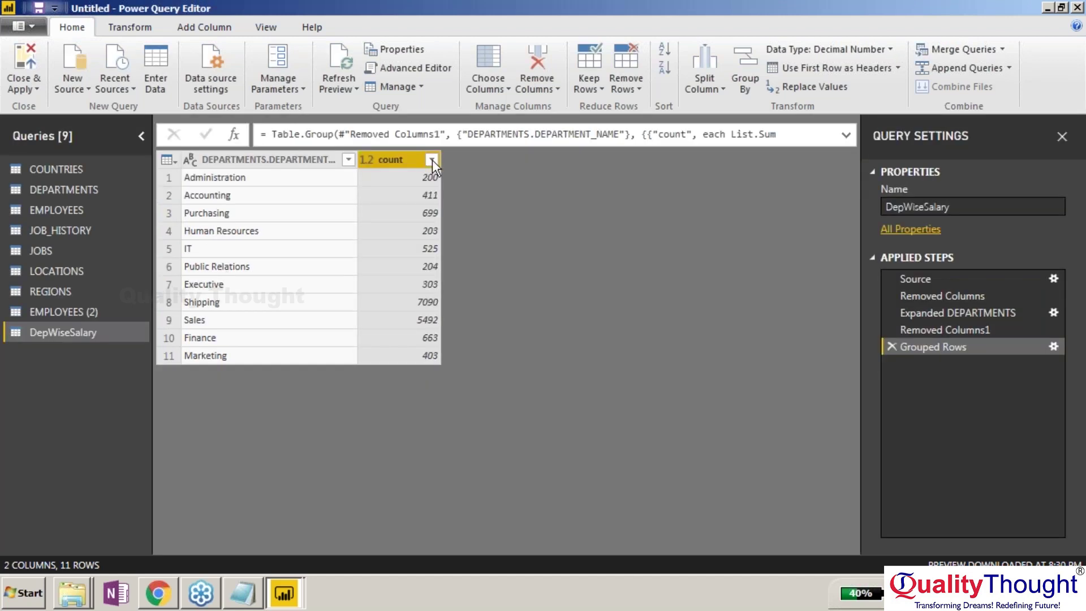
# Inspect the count column's sort and filter list, then close it unchanged.
pyautogui.click(432, 160)
pyautogui.click(432, 160)
pyautogui.click(433, 160)
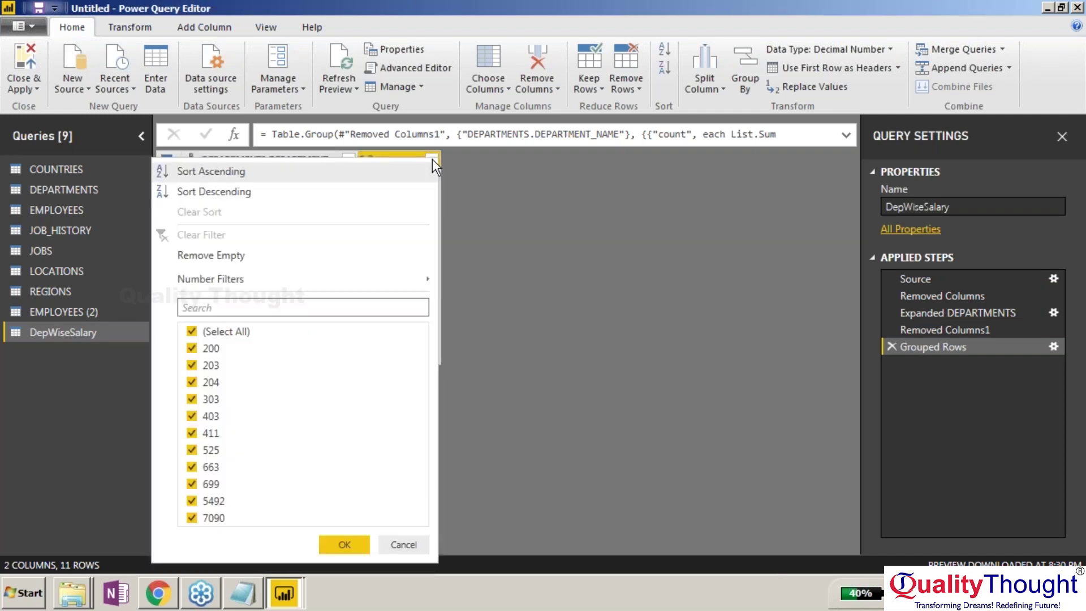
pyautogui.click(520, 201)
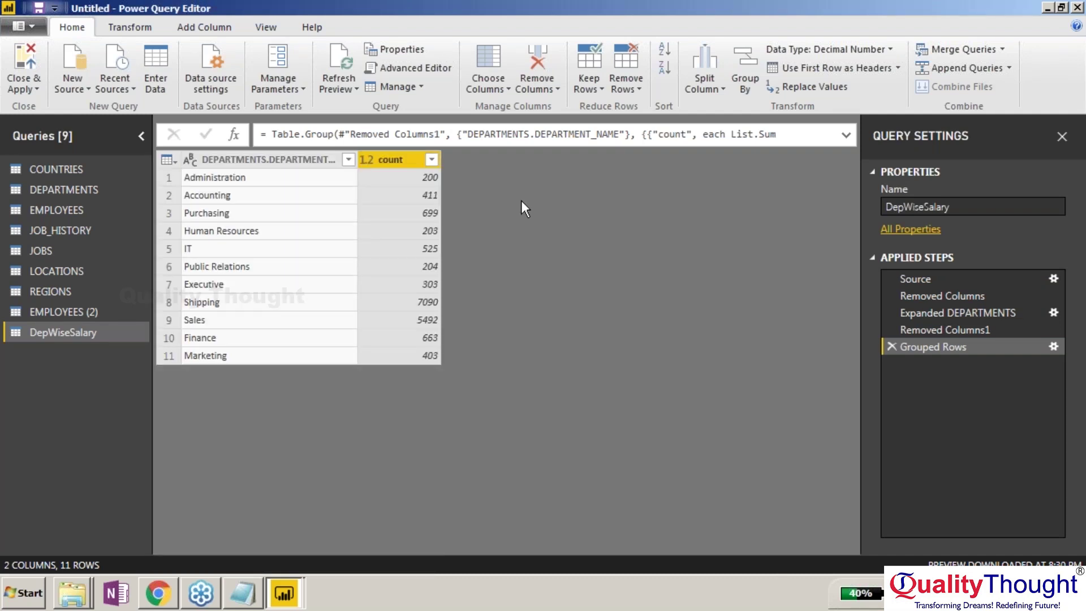
# Set up a Group By on DEPARTMENTS.DEPARTMENT_NAME with Sum, switching to Advanced mode.
pyautogui.click(735, 89)
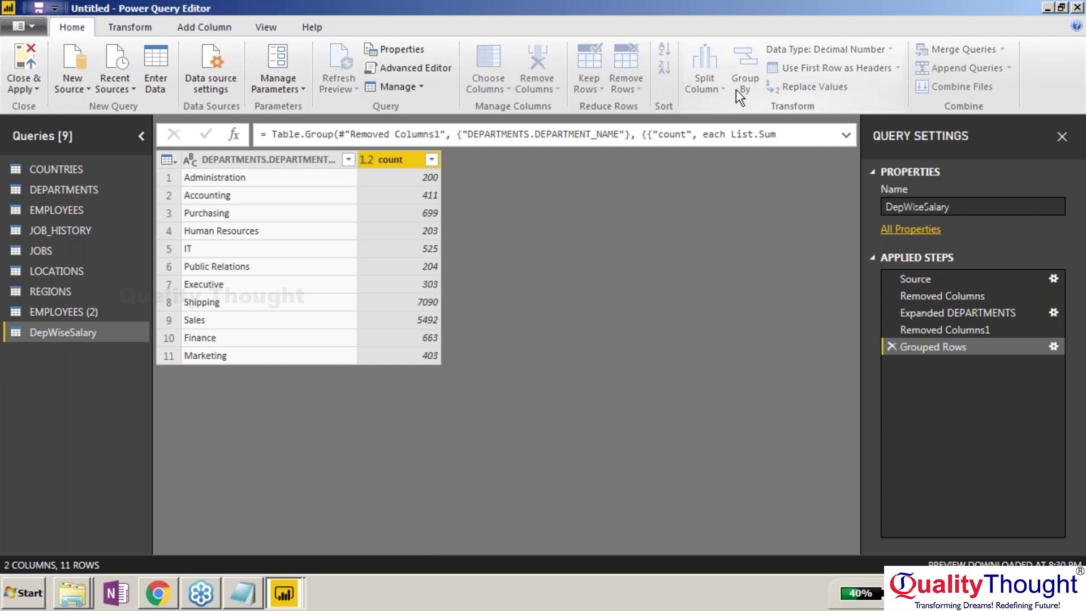
pyautogui.click(407, 283)
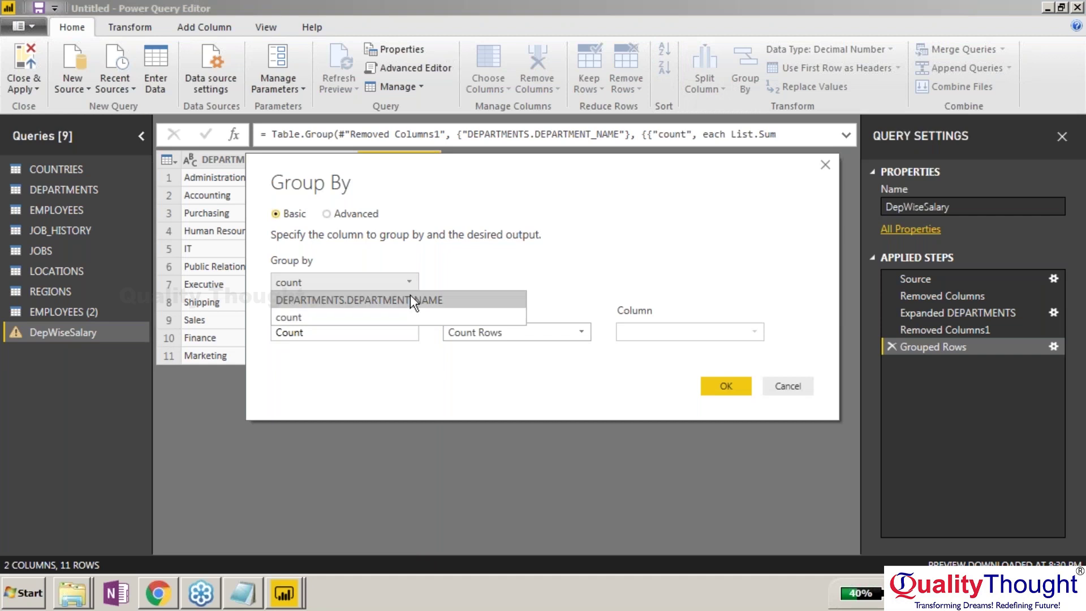
pyautogui.click(411, 297)
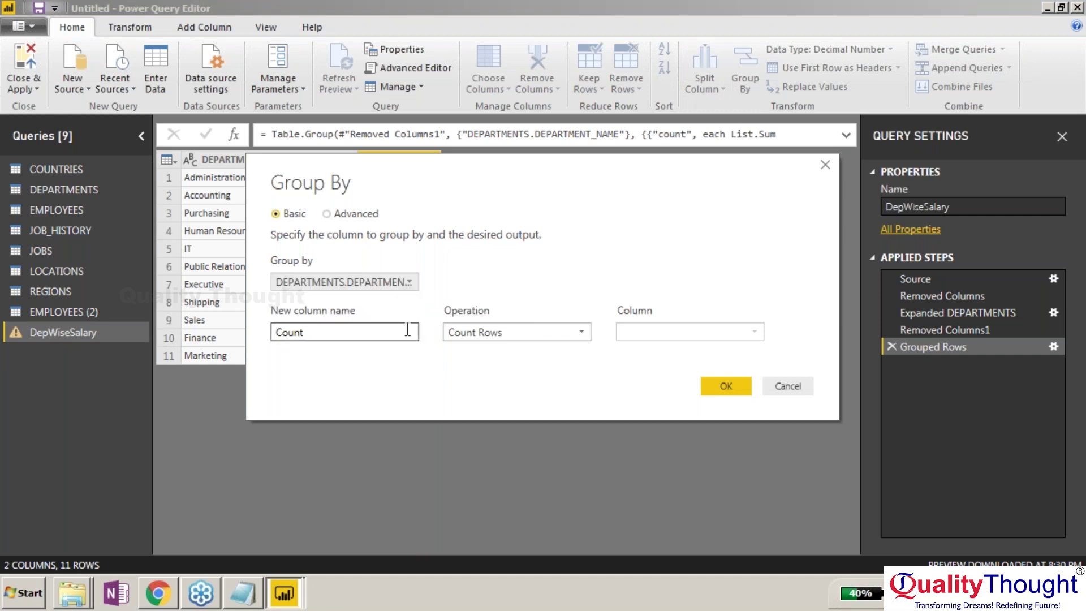
pyautogui.click(544, 334)
pyautogui.click(475, 349)
pyautogui.click(684, 334)
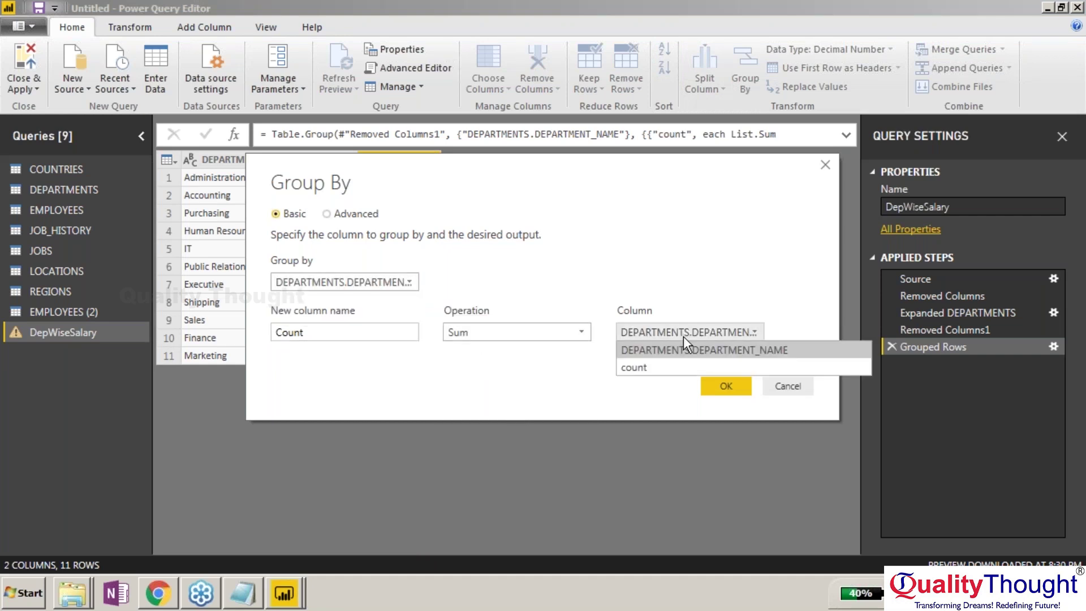
pyautogui.click(334, 215)
pyautogui.click(334, 215)
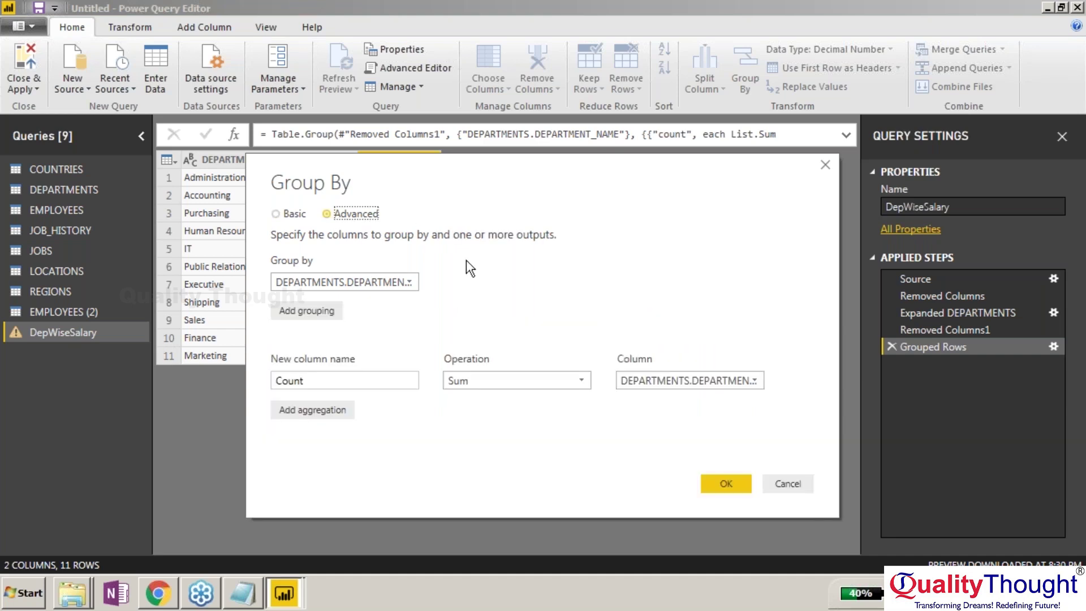
pyautogui.click(662, 382)
pyautogui.click(747, 390)
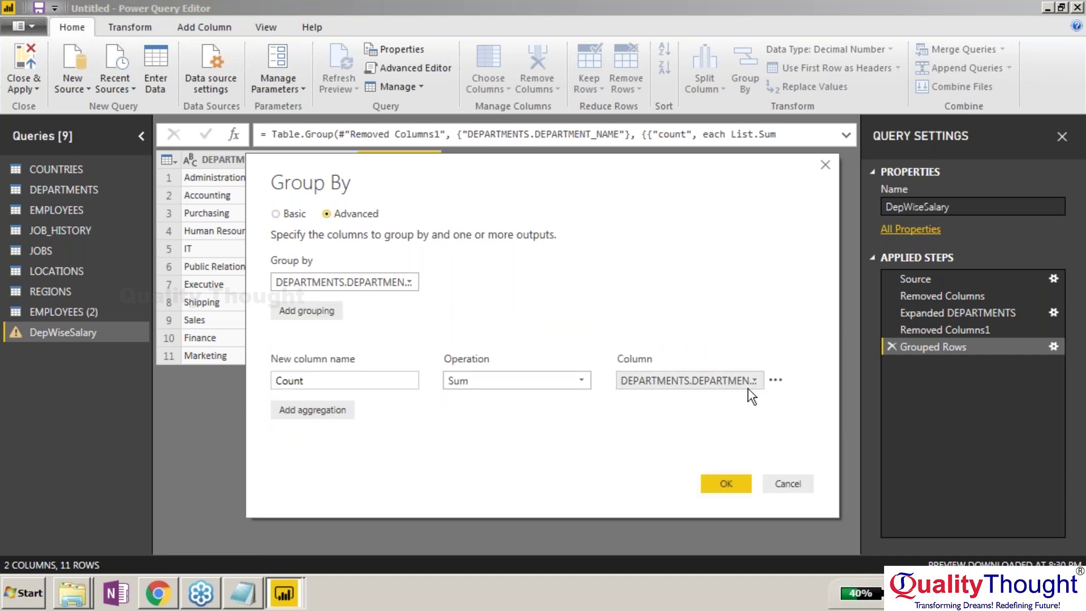
pyautogui.click(775, 380)
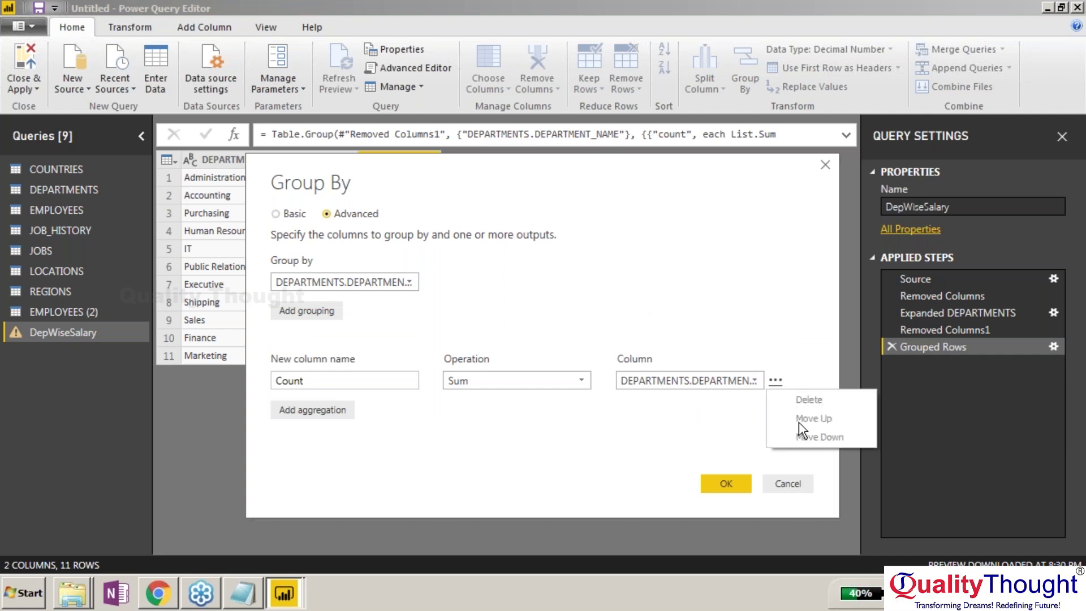
pyautogui.click(292, 413)
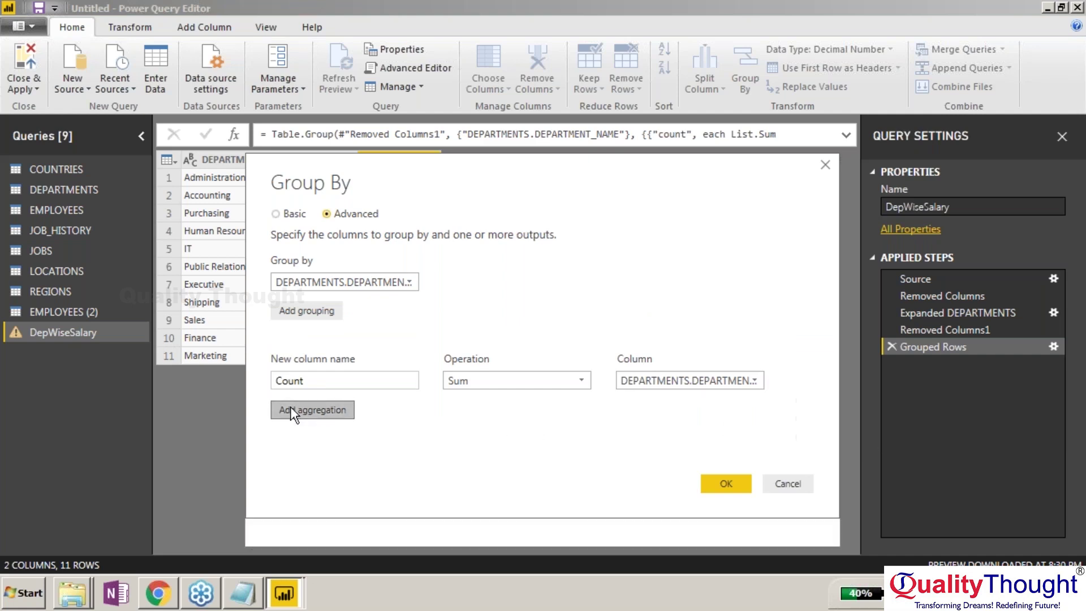
# Try a second Sum aggregation named 'sal', then cancel and delete the Grouped Rows step.
pyautogui.click(292, 413)
pyautogui.click(393, 406)
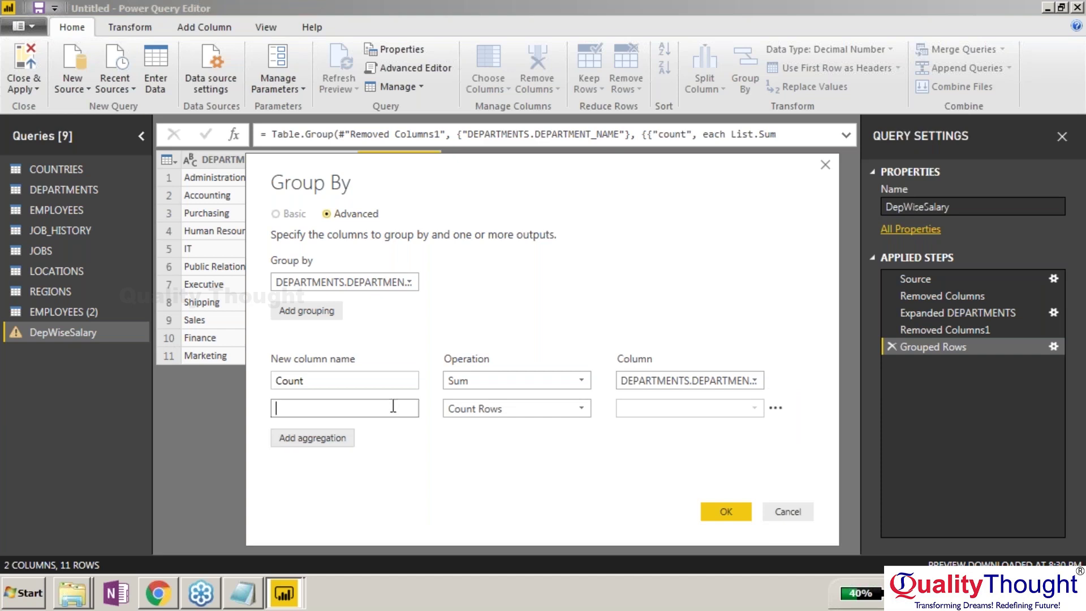
pyautogui.write('sum')
pyautogui.press('BackSpace')
pyautogui.press('BackSpace')
pyautogui.press('BackSpace')
pyautogui.write('sal')
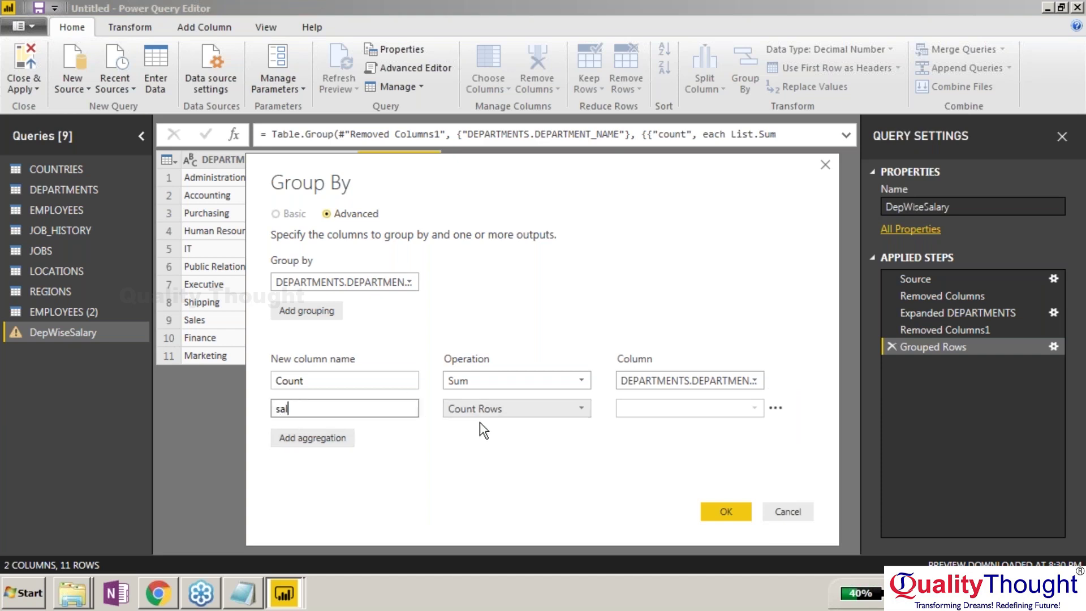
pyautogui.click(527, 408)
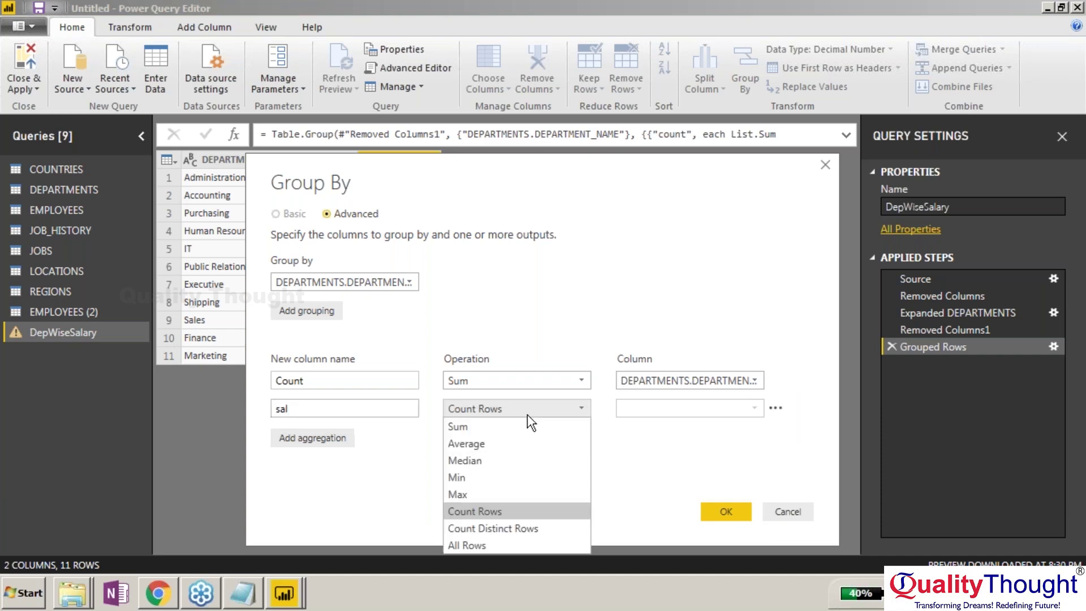
pyautogui.click(487, 425)
pyautogui.click(690, 409)
pyautogui.click(639, 427)
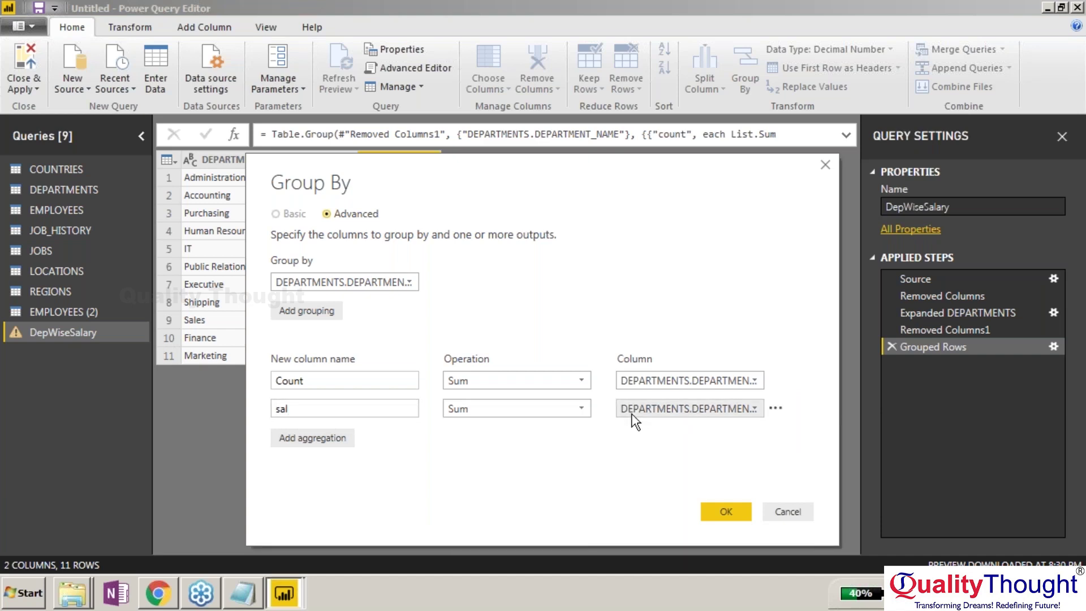
pyautogui.click(770, 512)
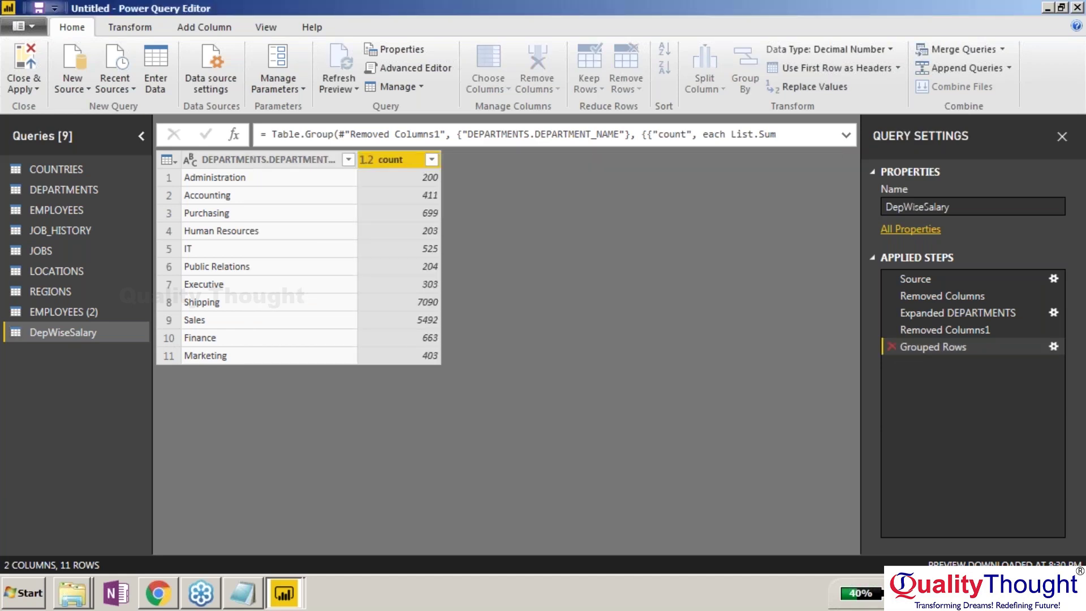
pyautogui.click(890, 347)
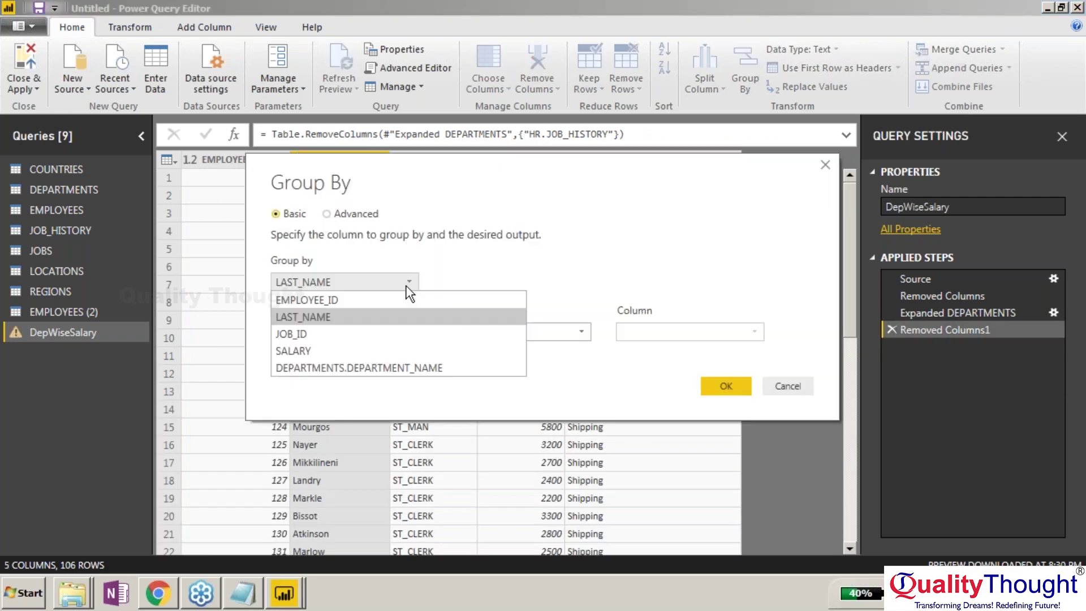
# Group by DEPARTMENTS.DEPARTMENT_NAME in Advanced mode with 'sal' as Sum of SALARY.
pyautogui.click(362, 366)
pyautogui.click(327, 214)
pyautogui.click(370, 380)
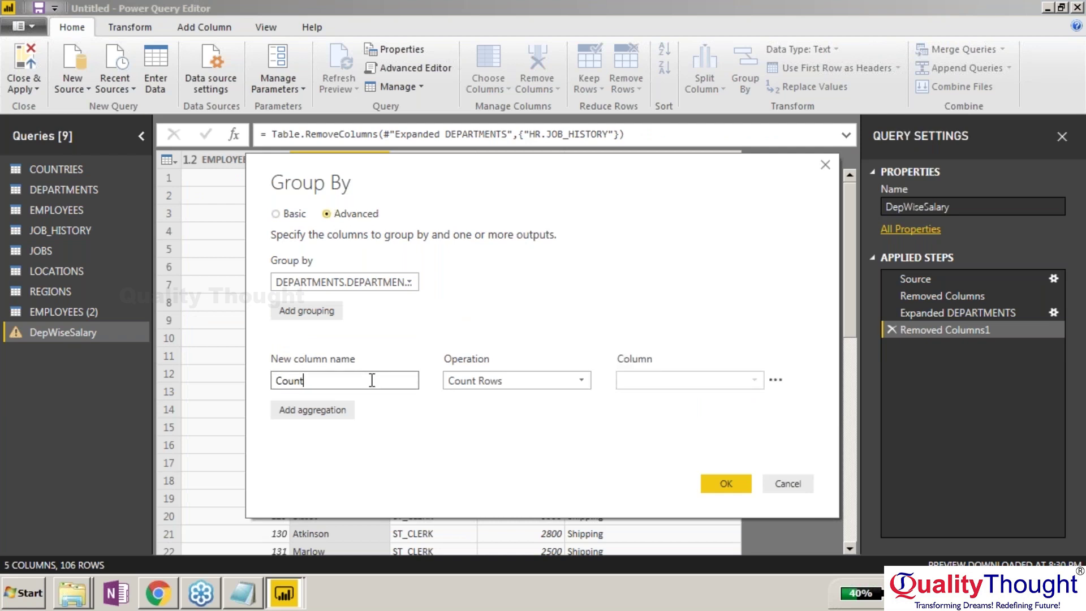
pyautogui.press('BackSpace')
pyautogui.press('BackSpace')
pyautogui.press('BackSpace')
pyautogui.press('BackSpace')
pyautogui.press('BackSpace')
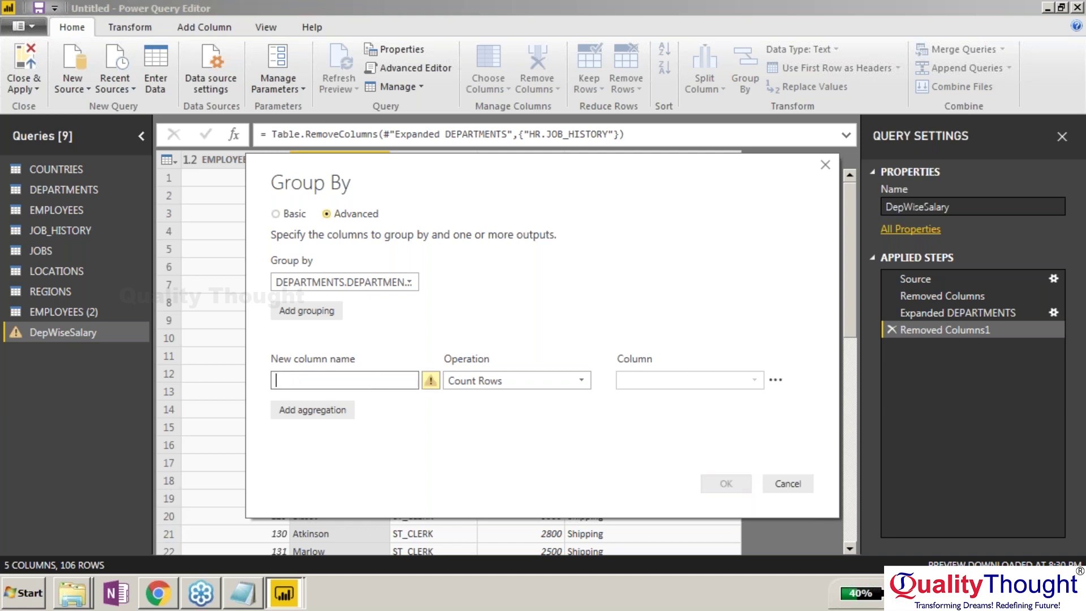
pyautogui.write('sal')
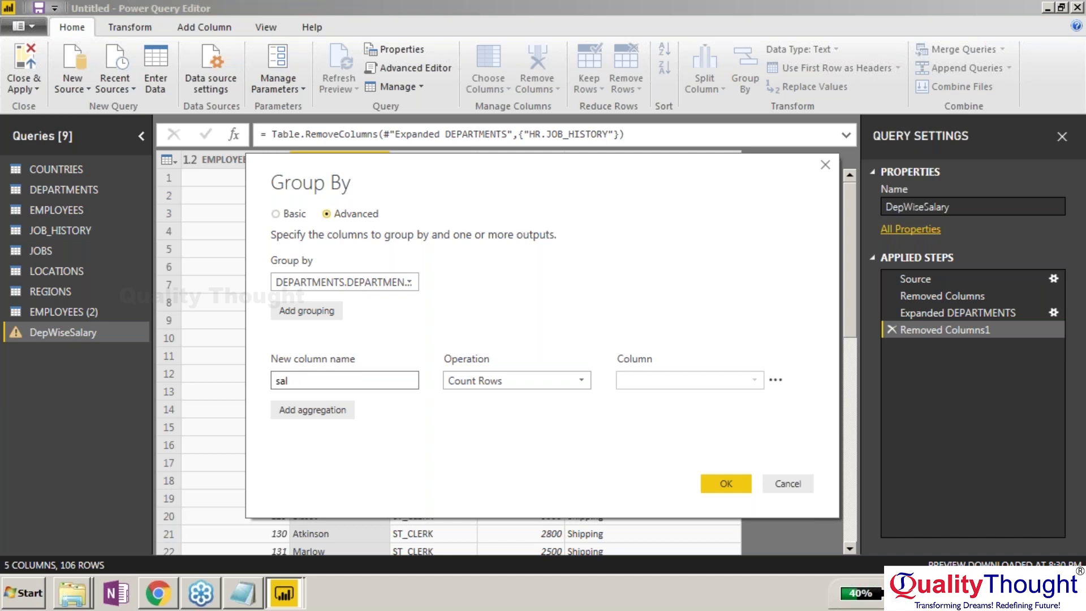
pyautogui.click(518, 386)
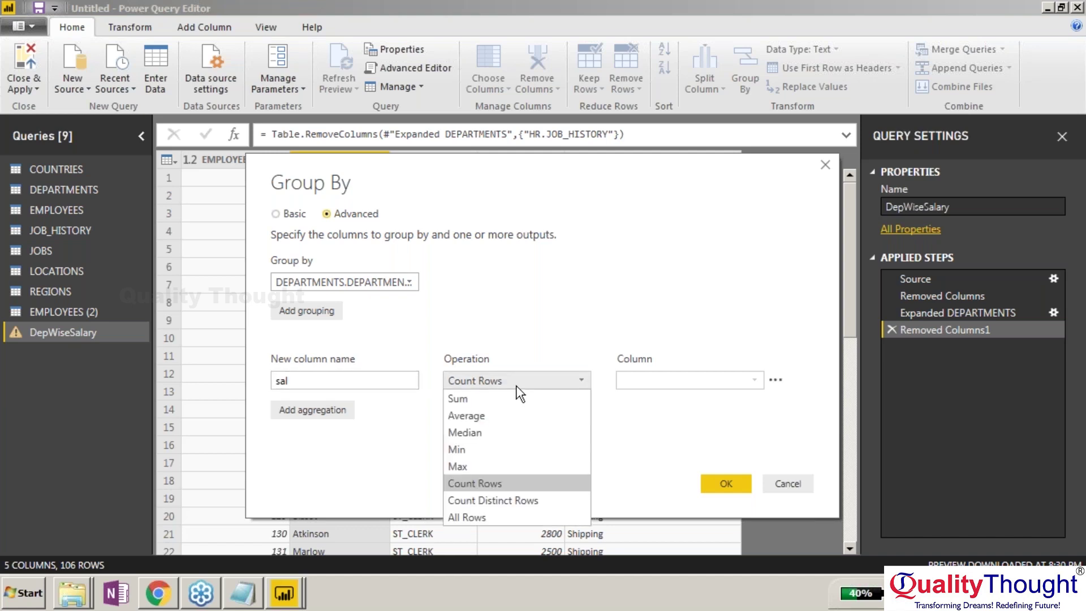
pyautogui.click(529, 398)
pyautogui.click(650, 380)
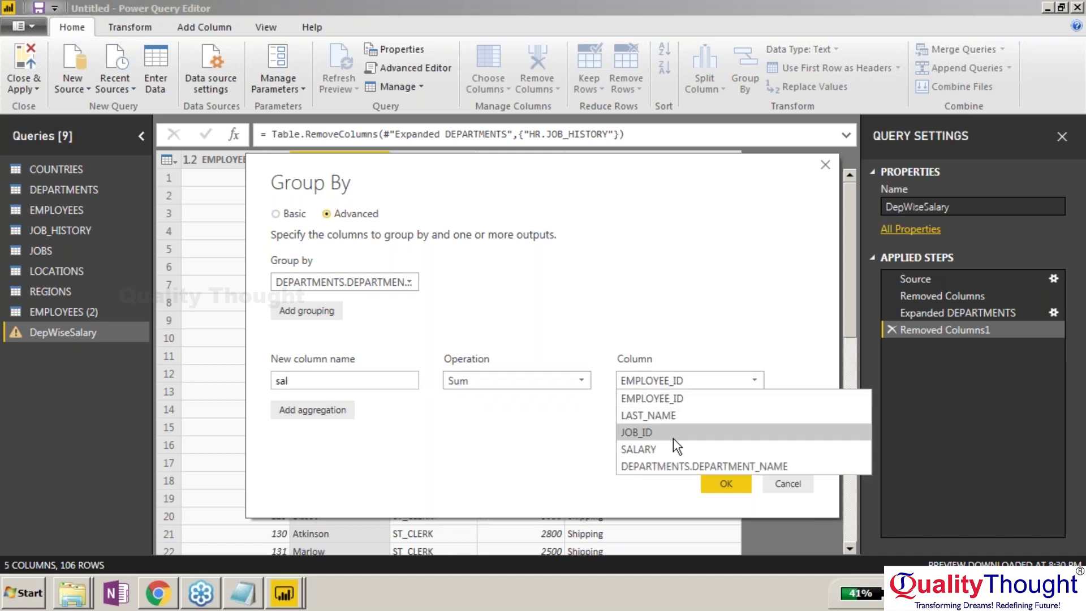
pyautogui.click(656, 449)
# Add a second aggregation 'x' using Count Rows.
pyautogui.click(337, 408)
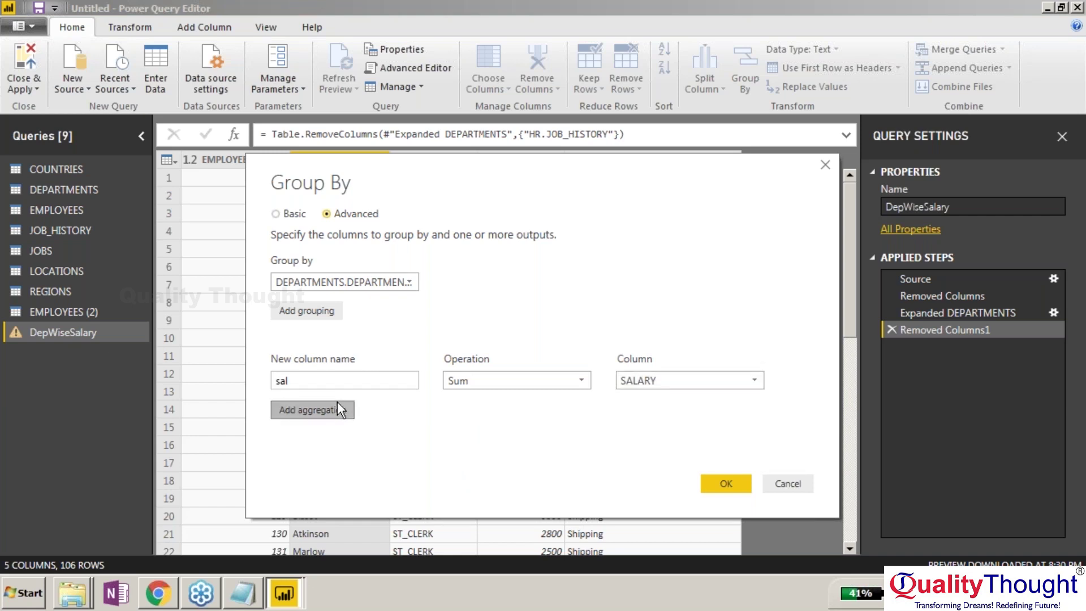
pyautogui.click(356, 407)
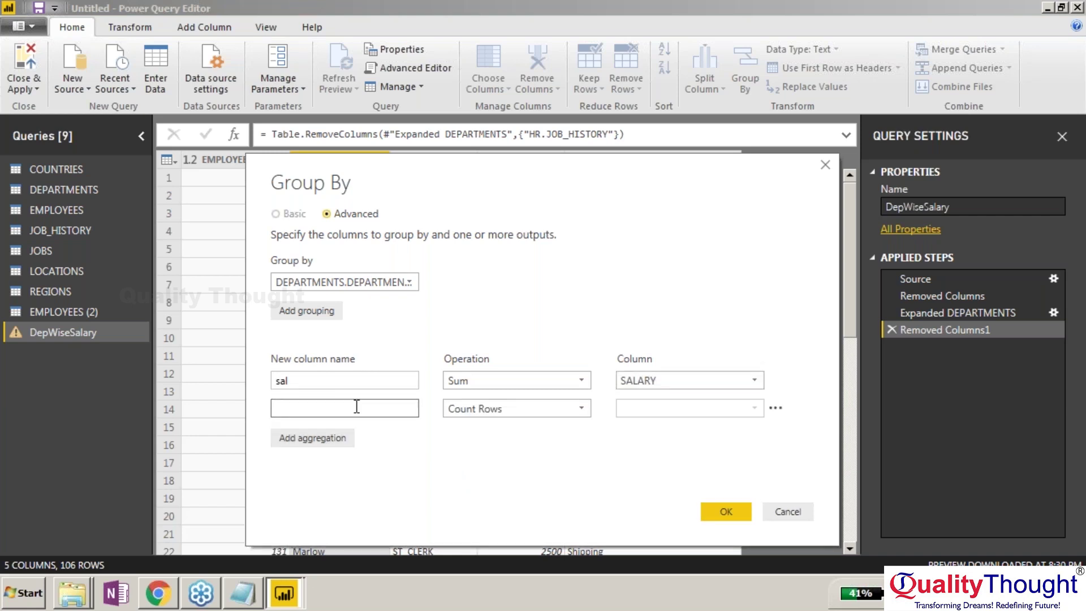
pyautogui.write('x')
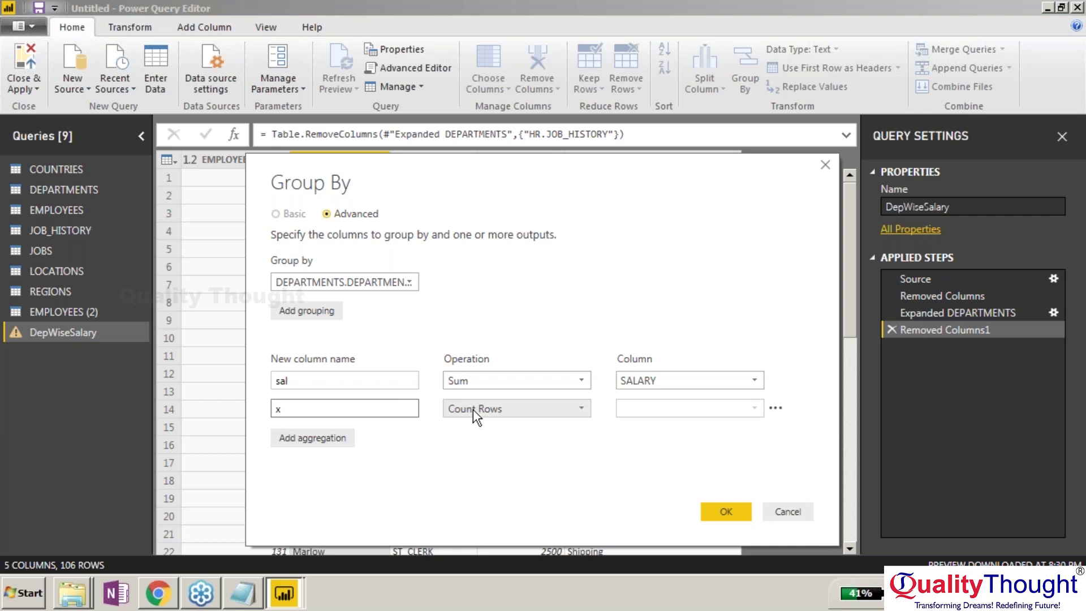
pyautogui.click(473, 410)
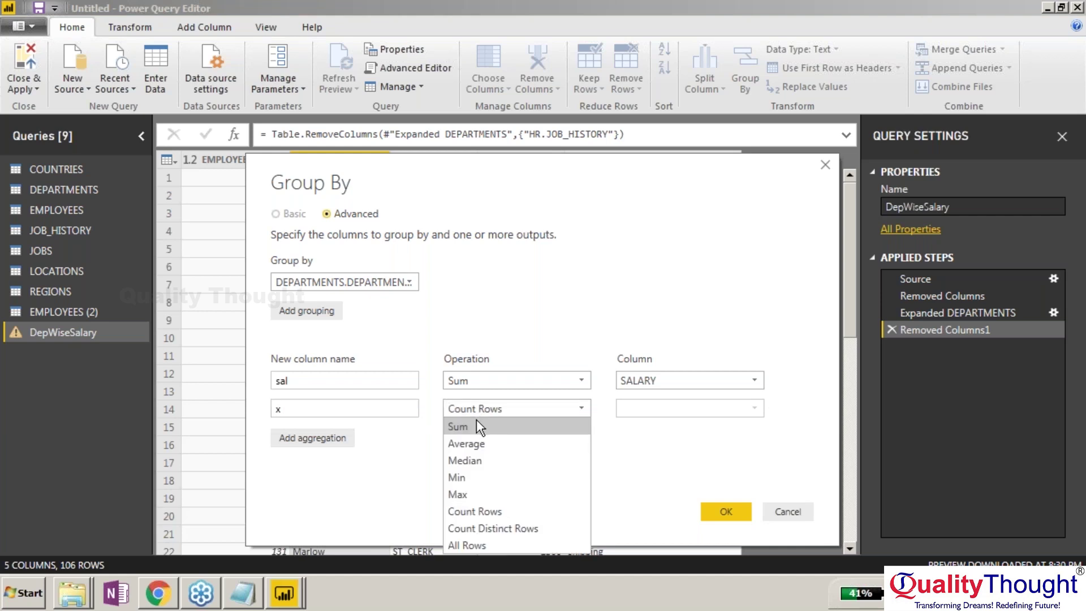
pyautogui.click(497, 512)
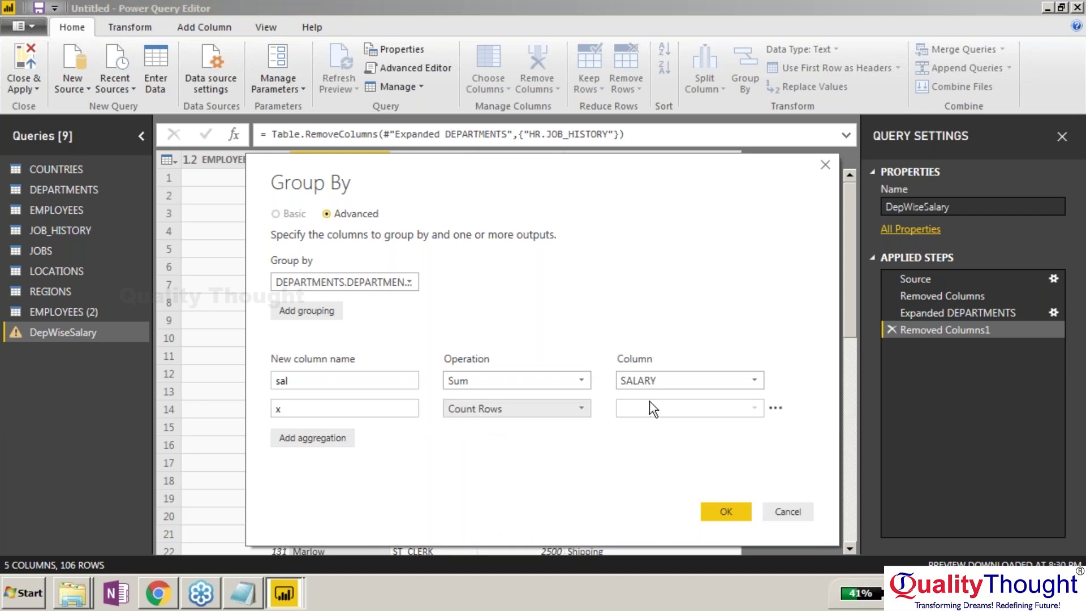
# Confirm the sal and x department grouping and Close & Apply the query changes.
pyautogui.click(739, 515)
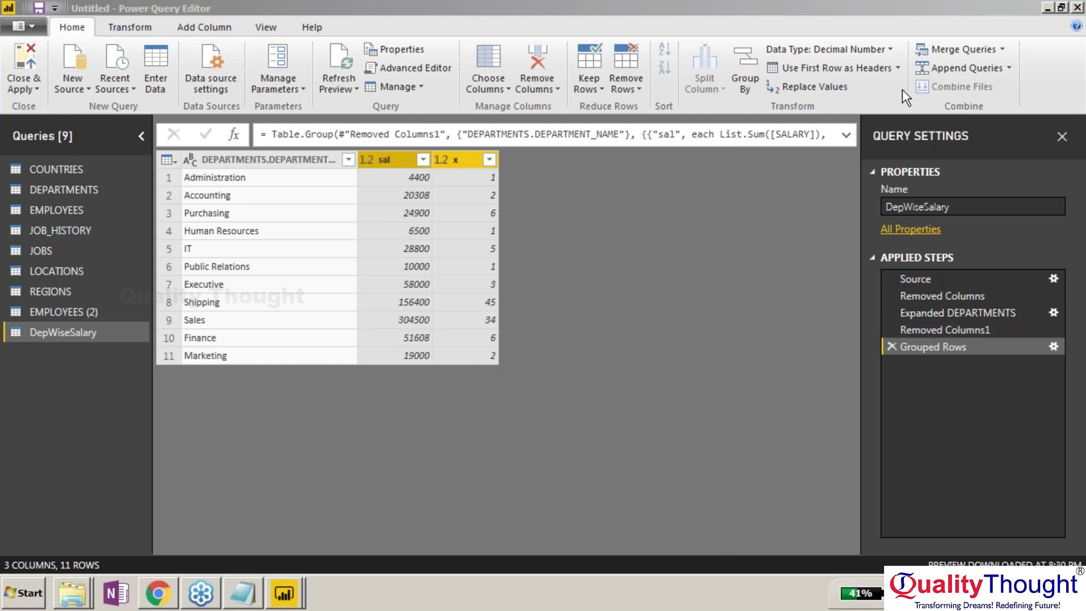
pyautogui.click(691, 384)
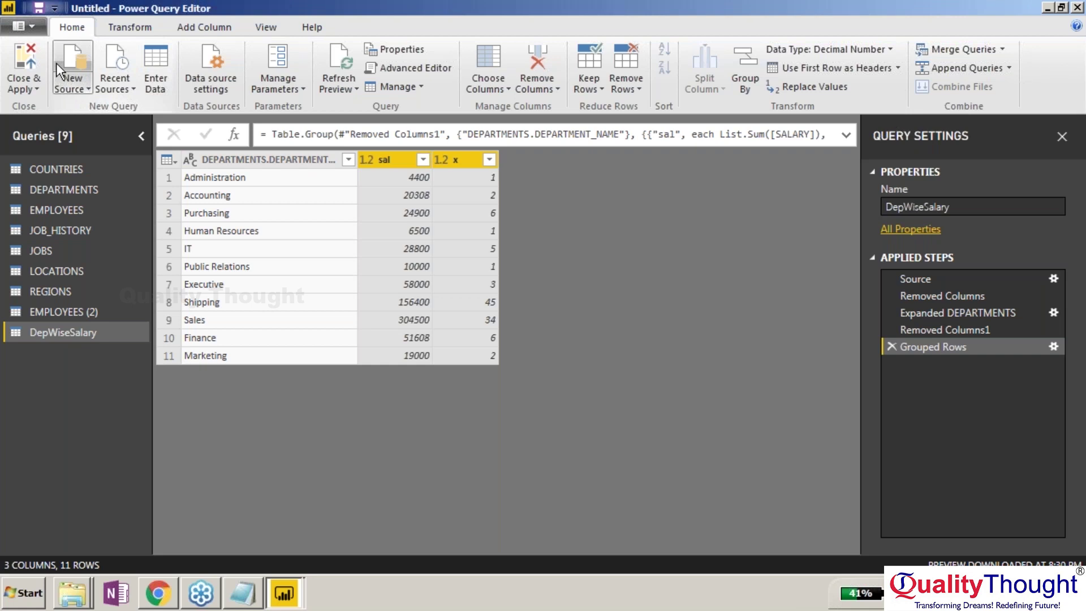
pyautogui.click(30, 56)
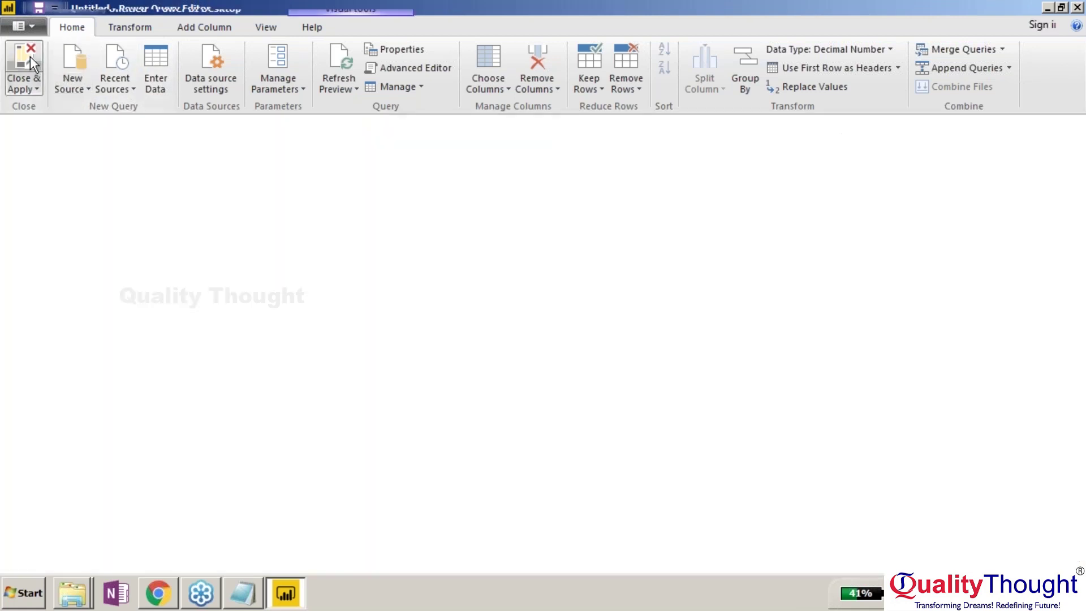